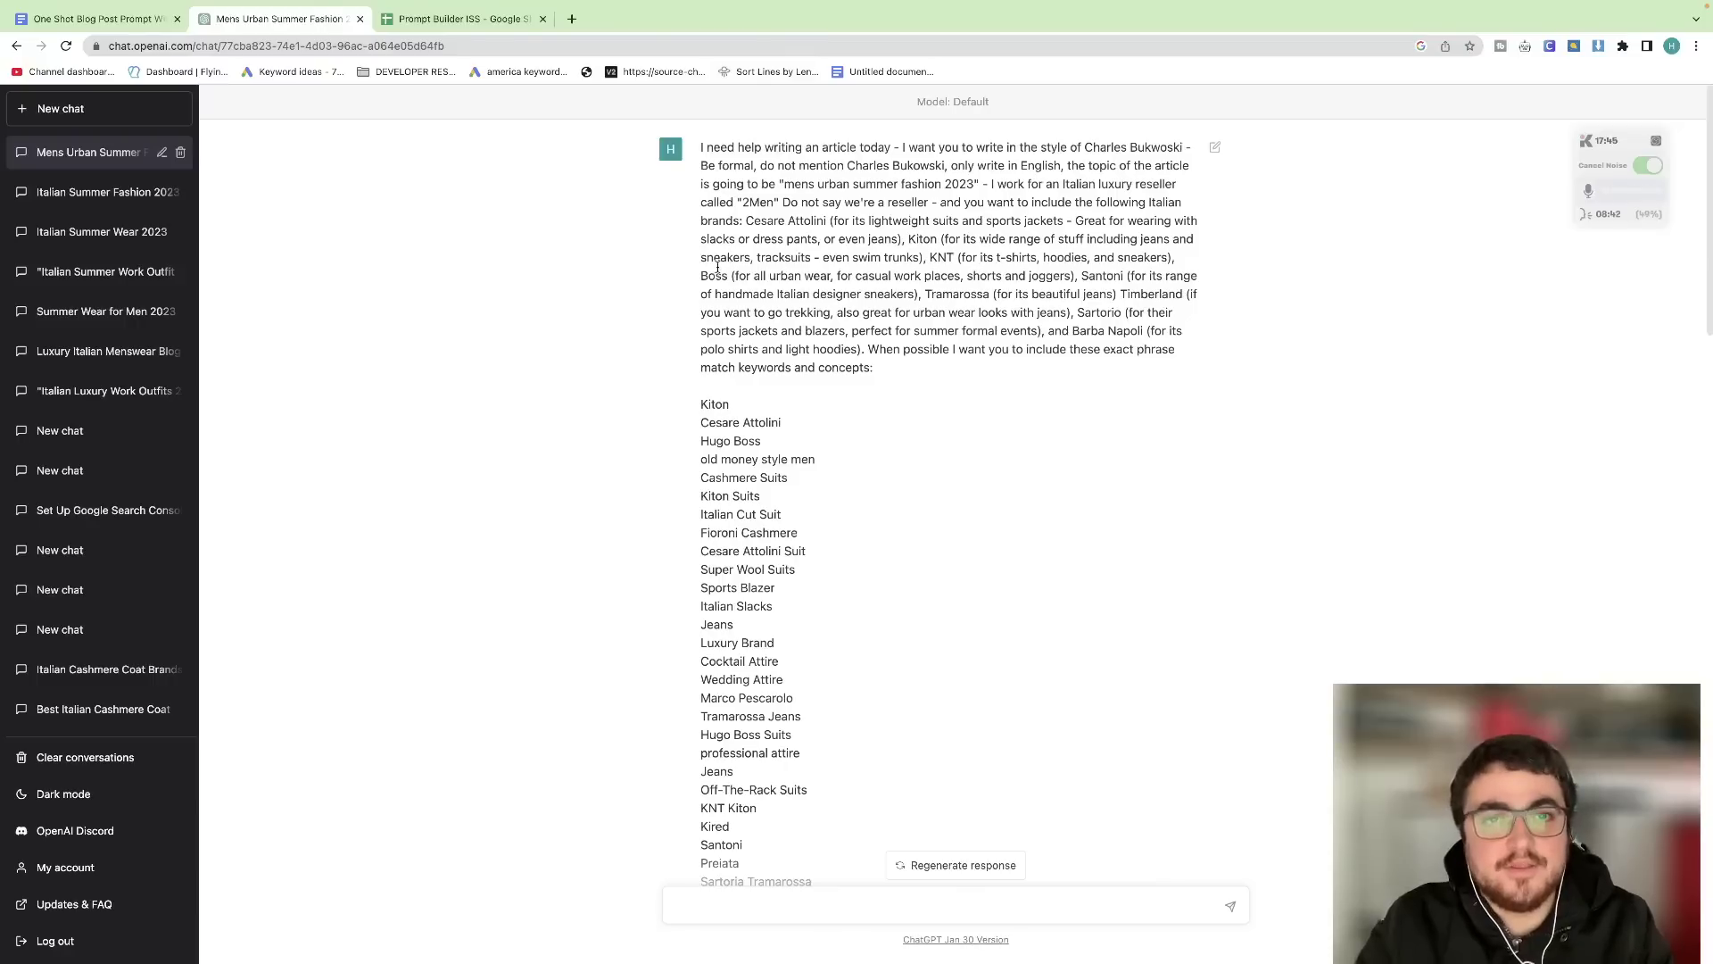
- Review the opening paragraph of the prompt in ChatGPT
drag(716, 152, 925, 384)
click(925, 384)
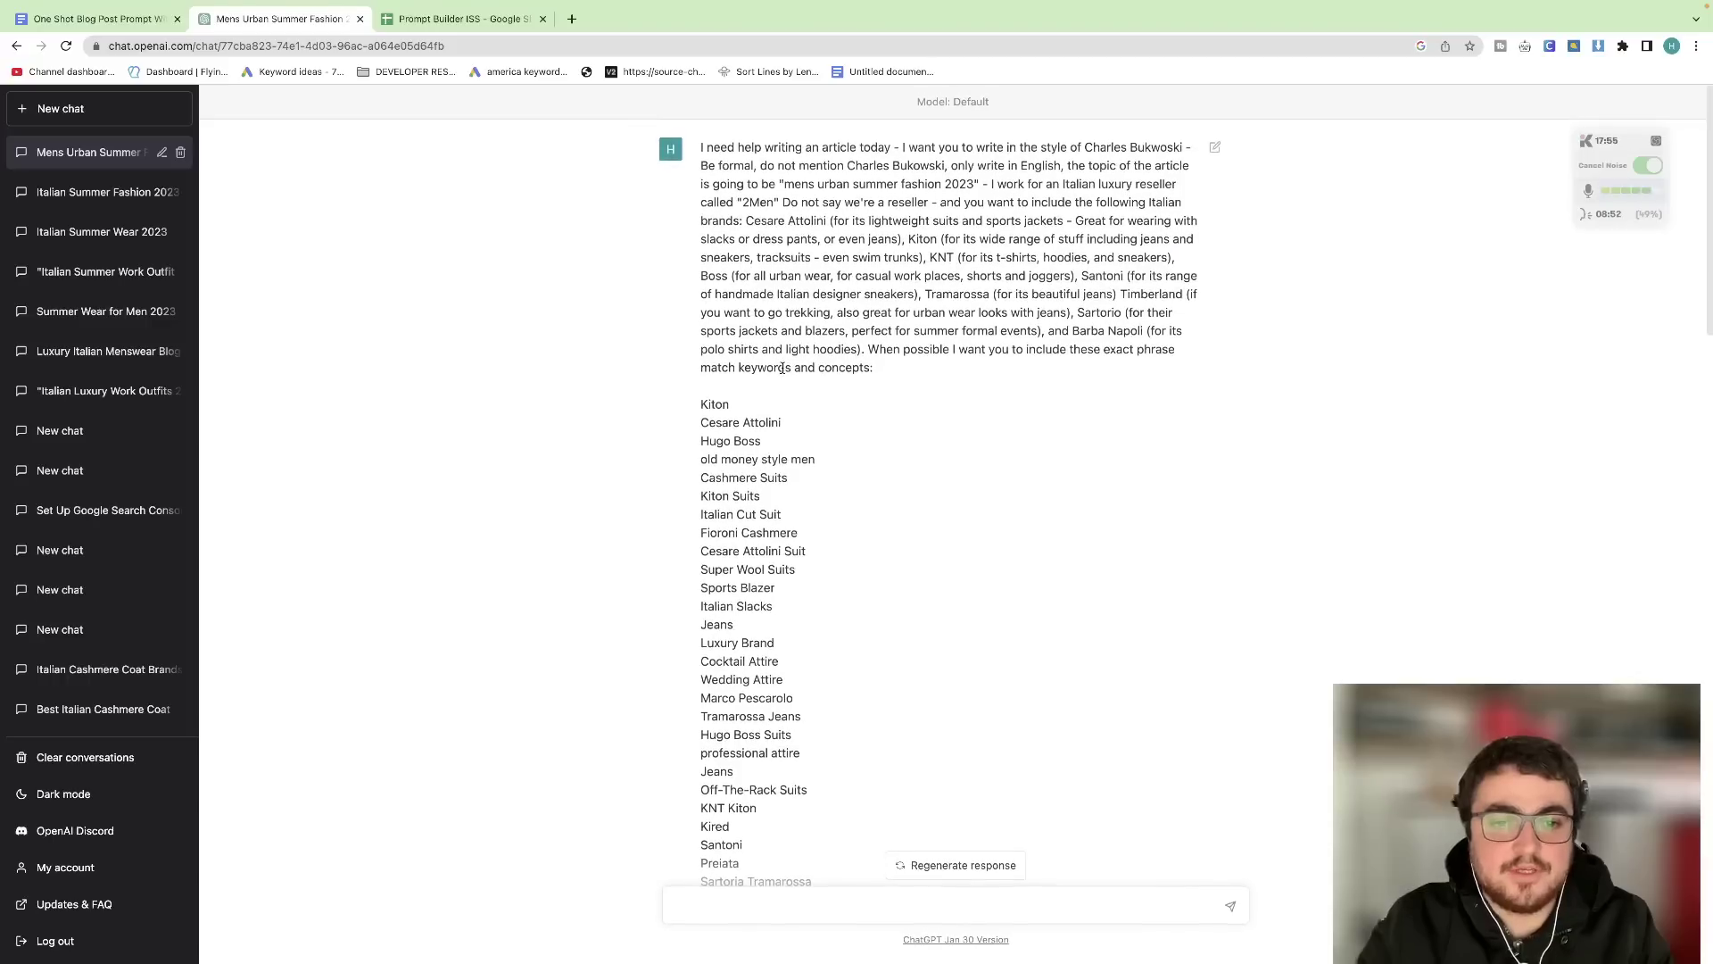
scroll(782, 367, down, 1)
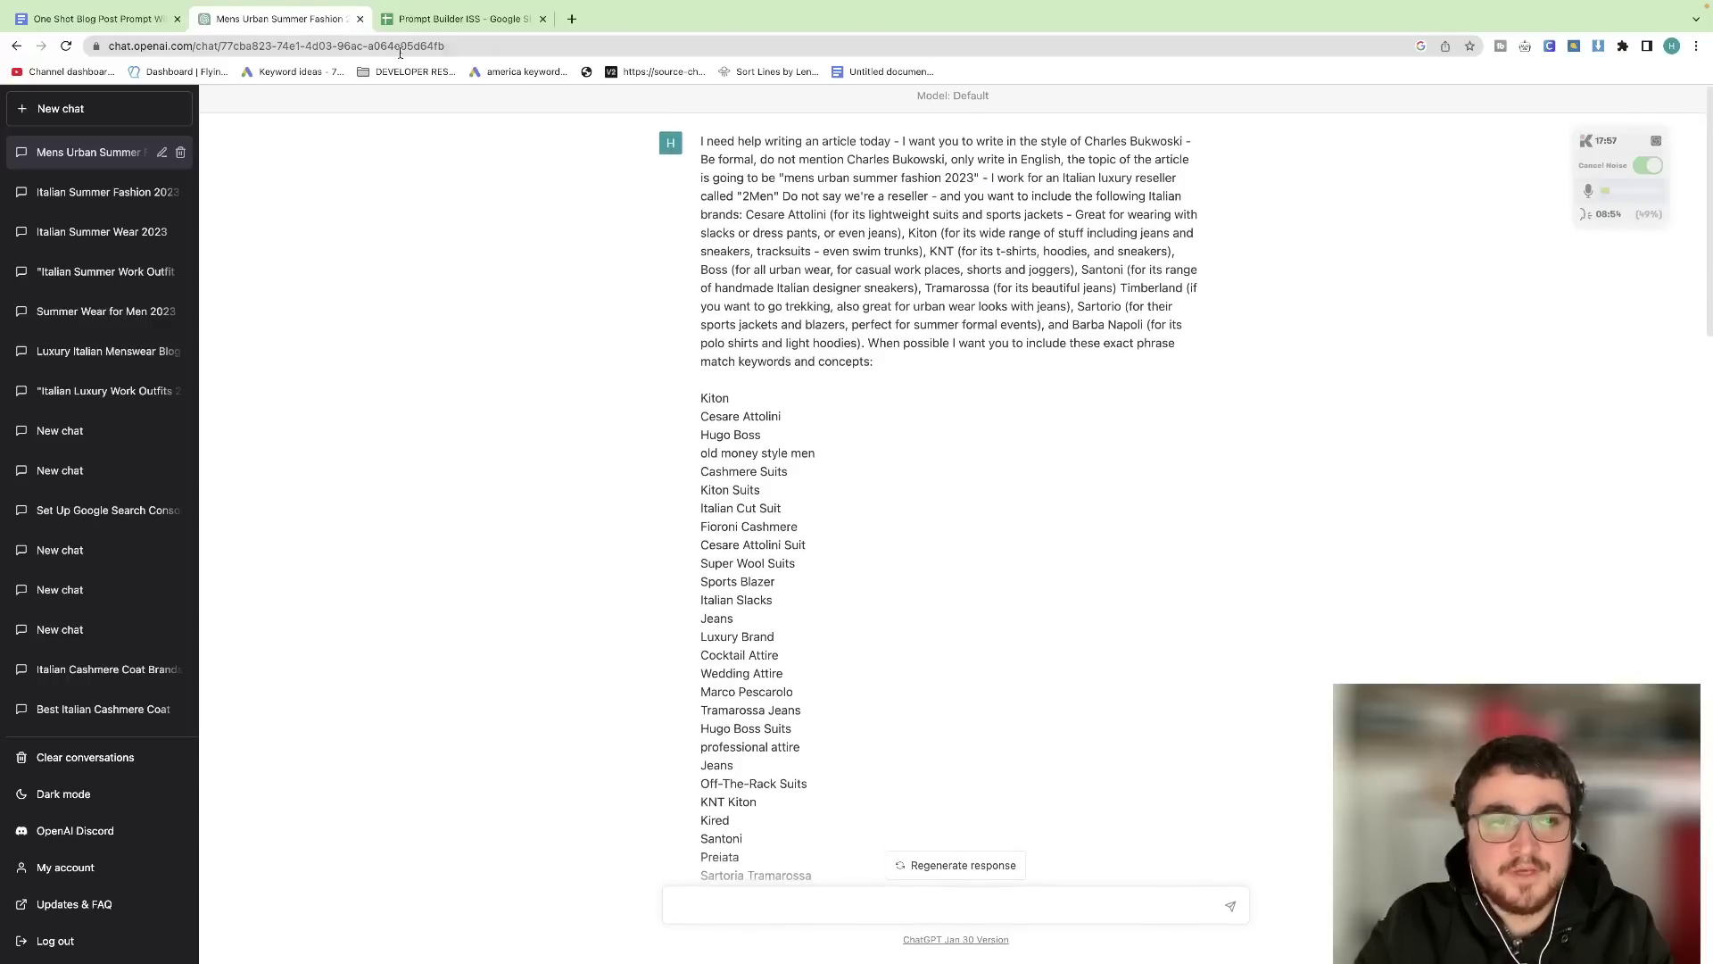
- Move to the analytics browser desktop and bring up the Shopify blog posts list
key(ctrl+Up)
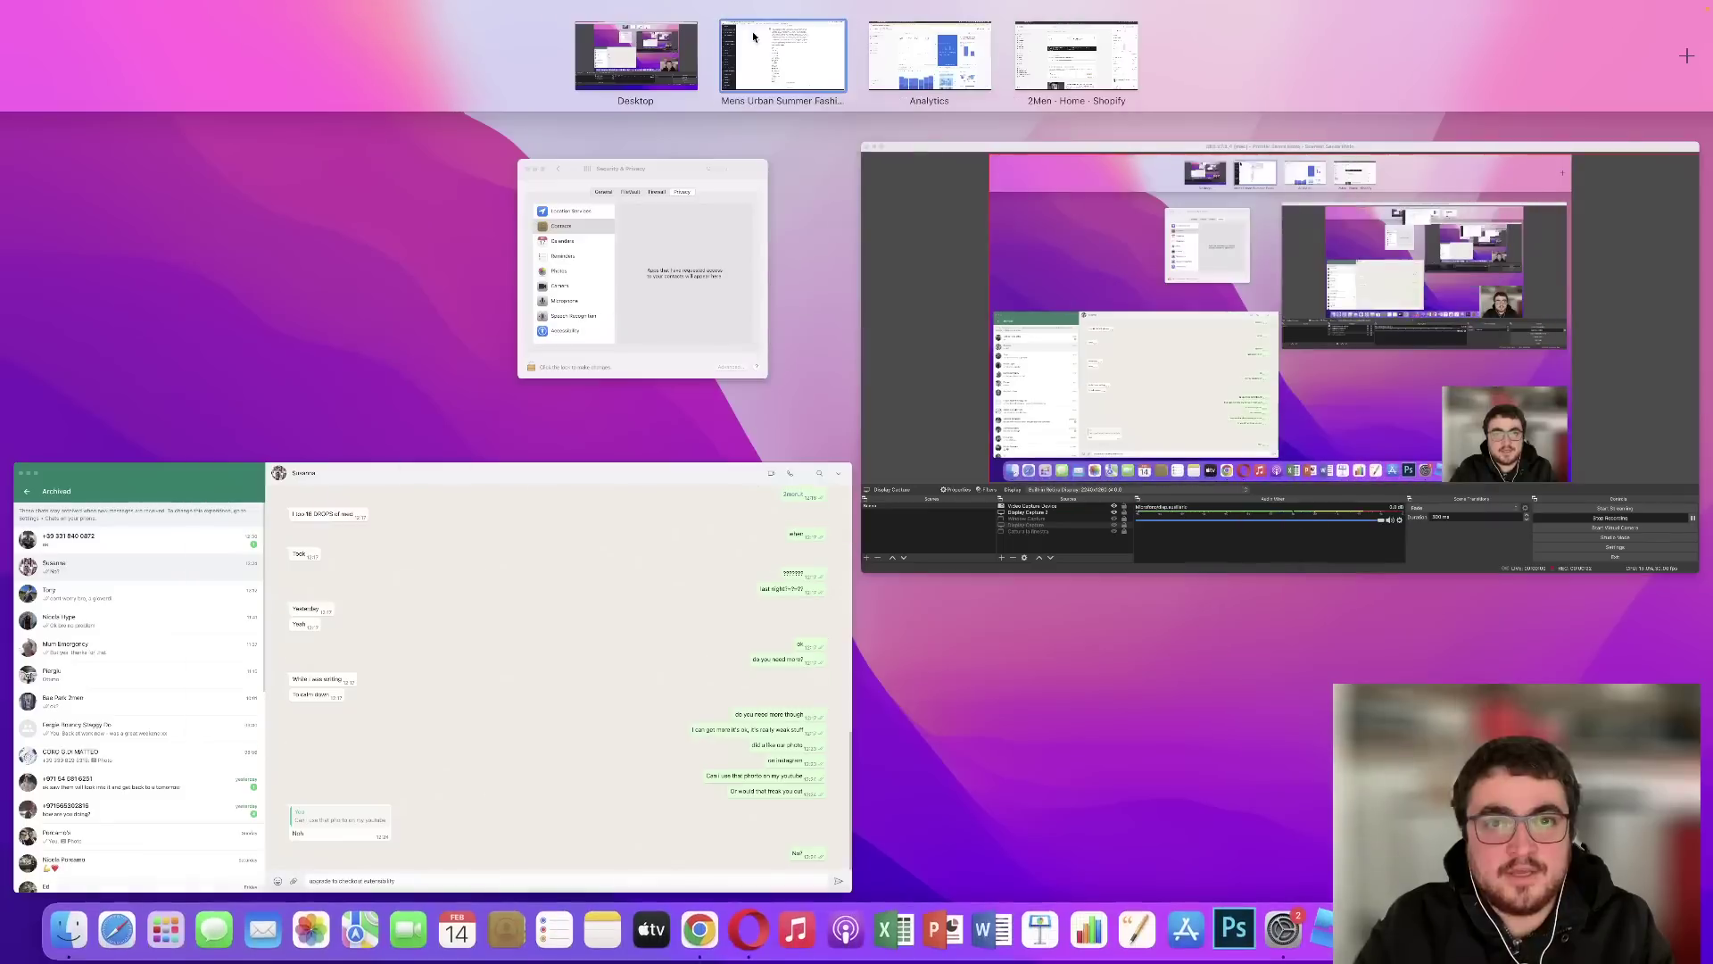
click(910, 51)
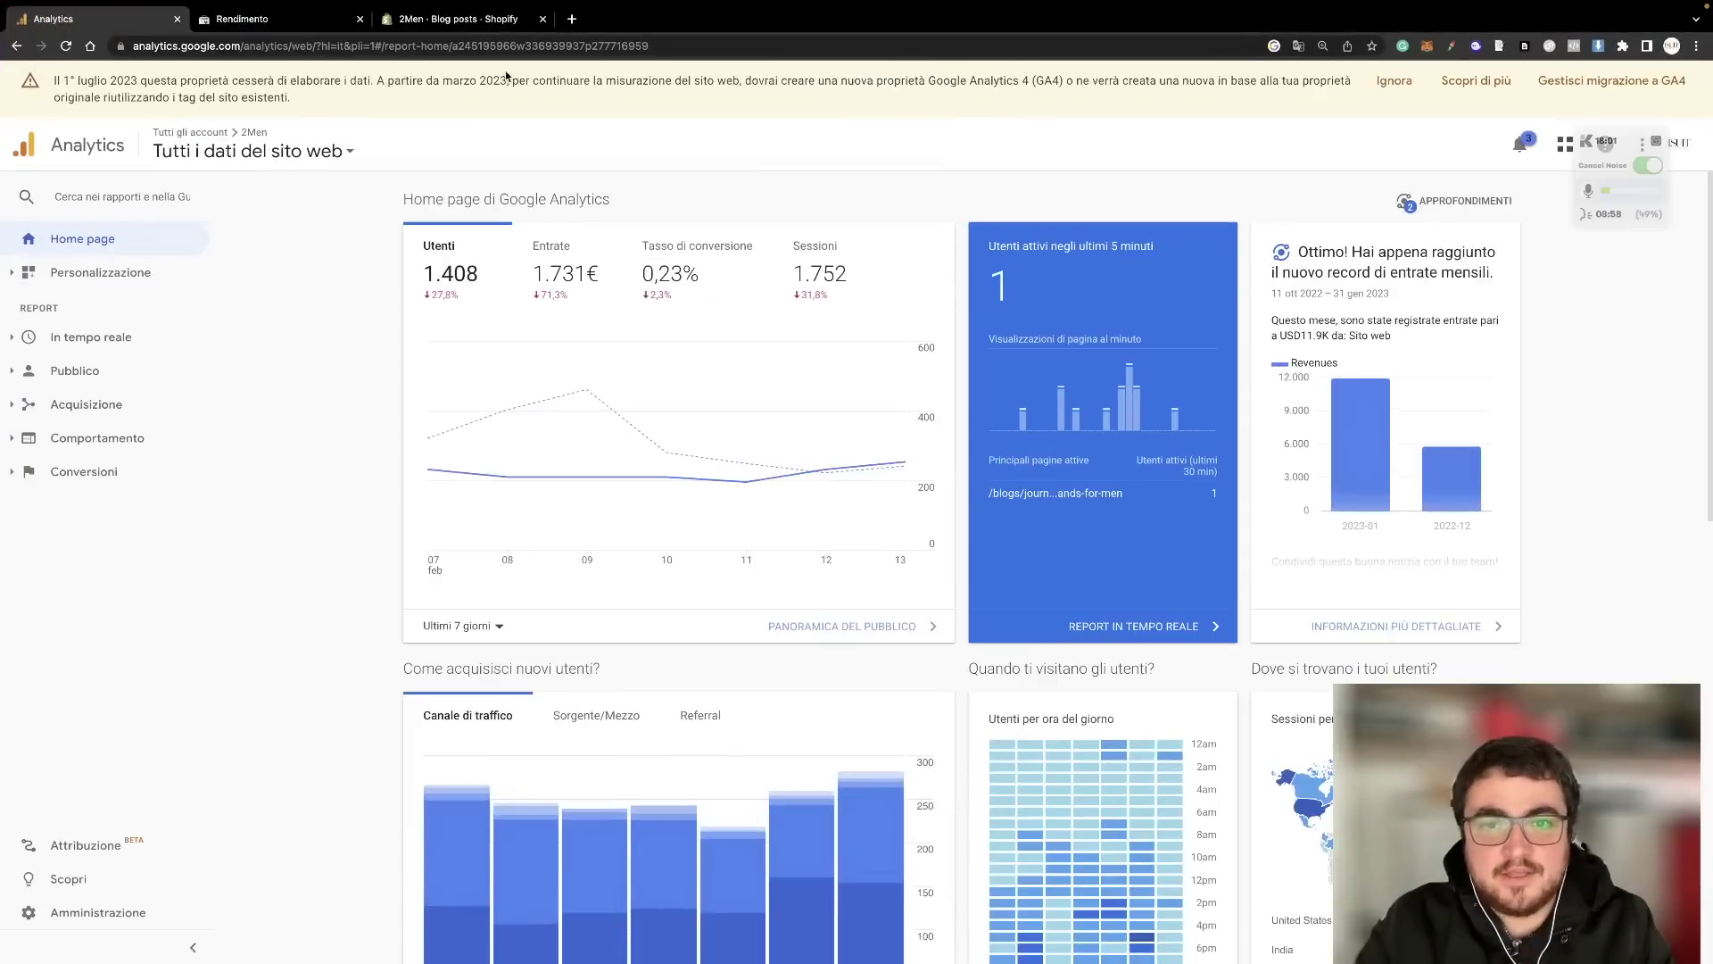
click(268, 19)
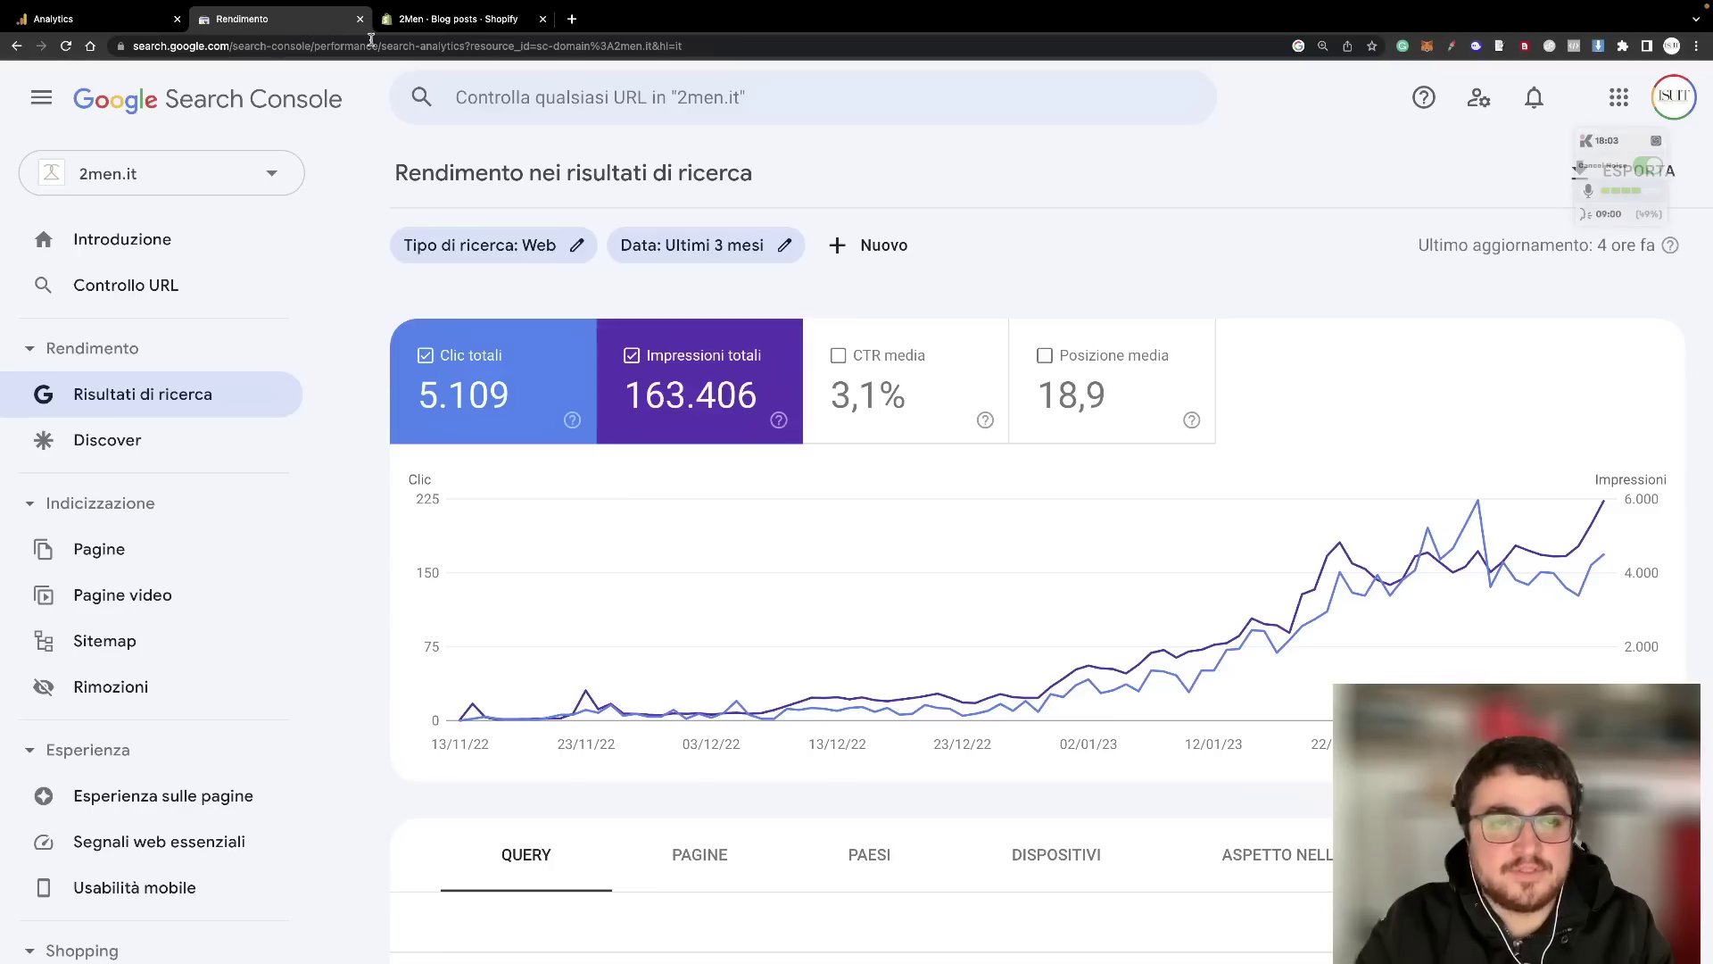
click(458, 19)
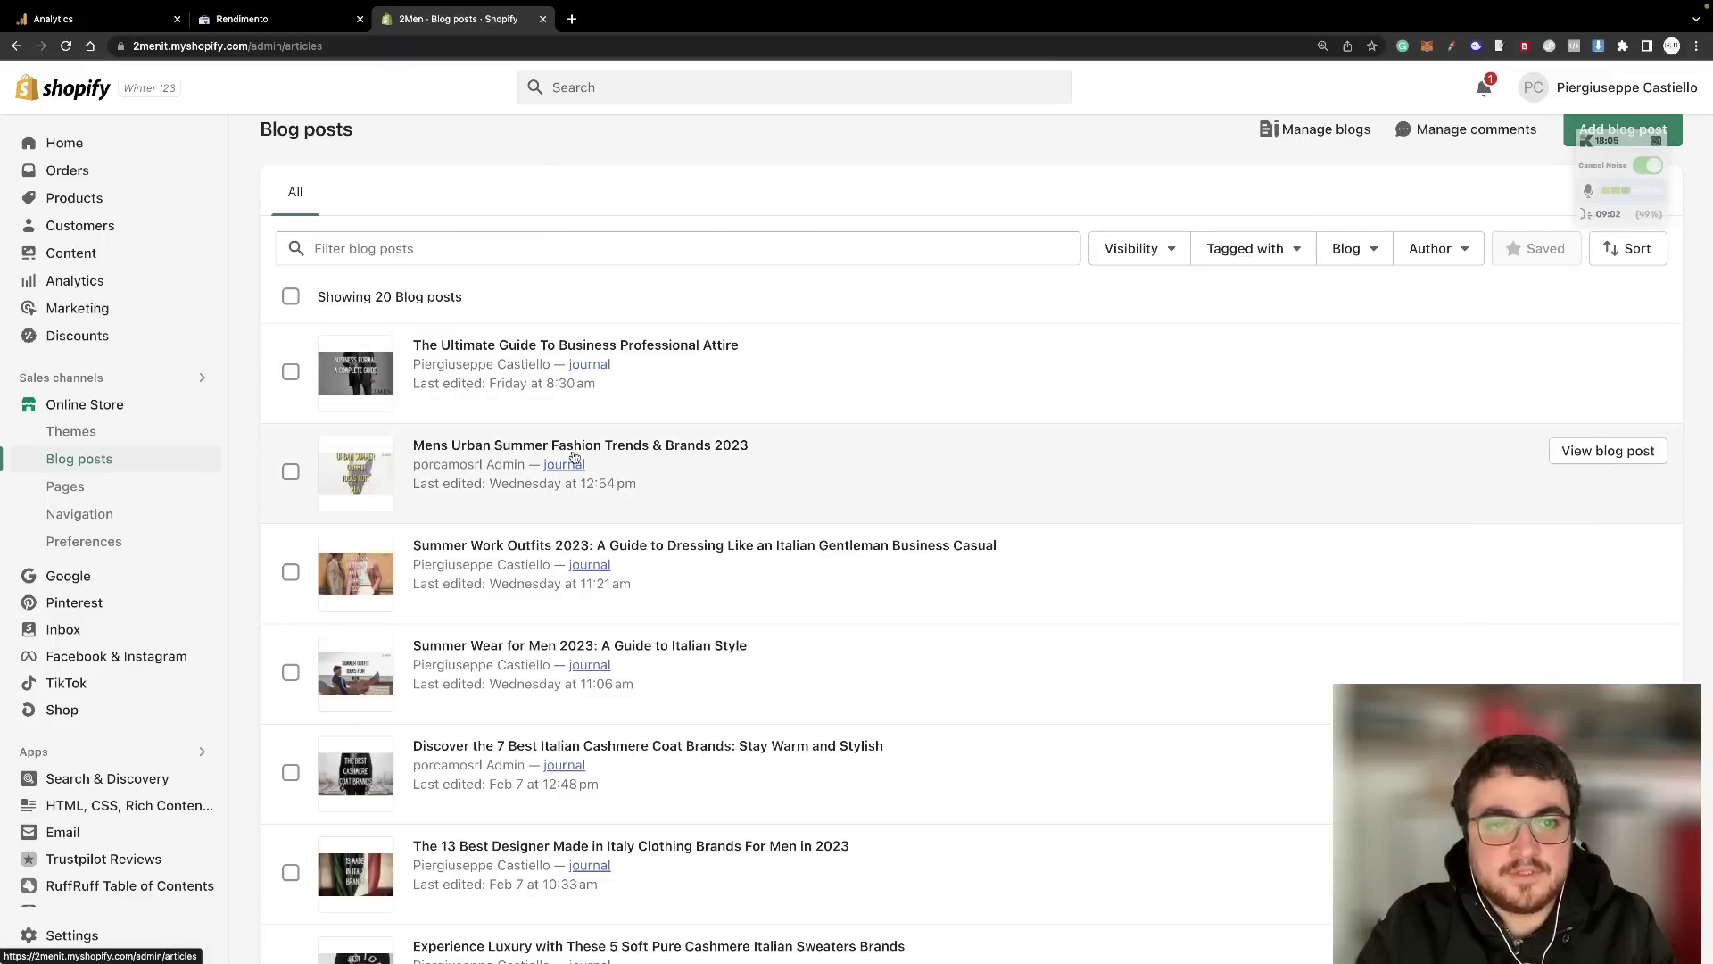
- Open the Mens Urban, Summer Work Outfits and Summer Wear posts in new tabs, then view the first
super+click(573, 451)
super+click(557, 549)
super+click(546, 647)
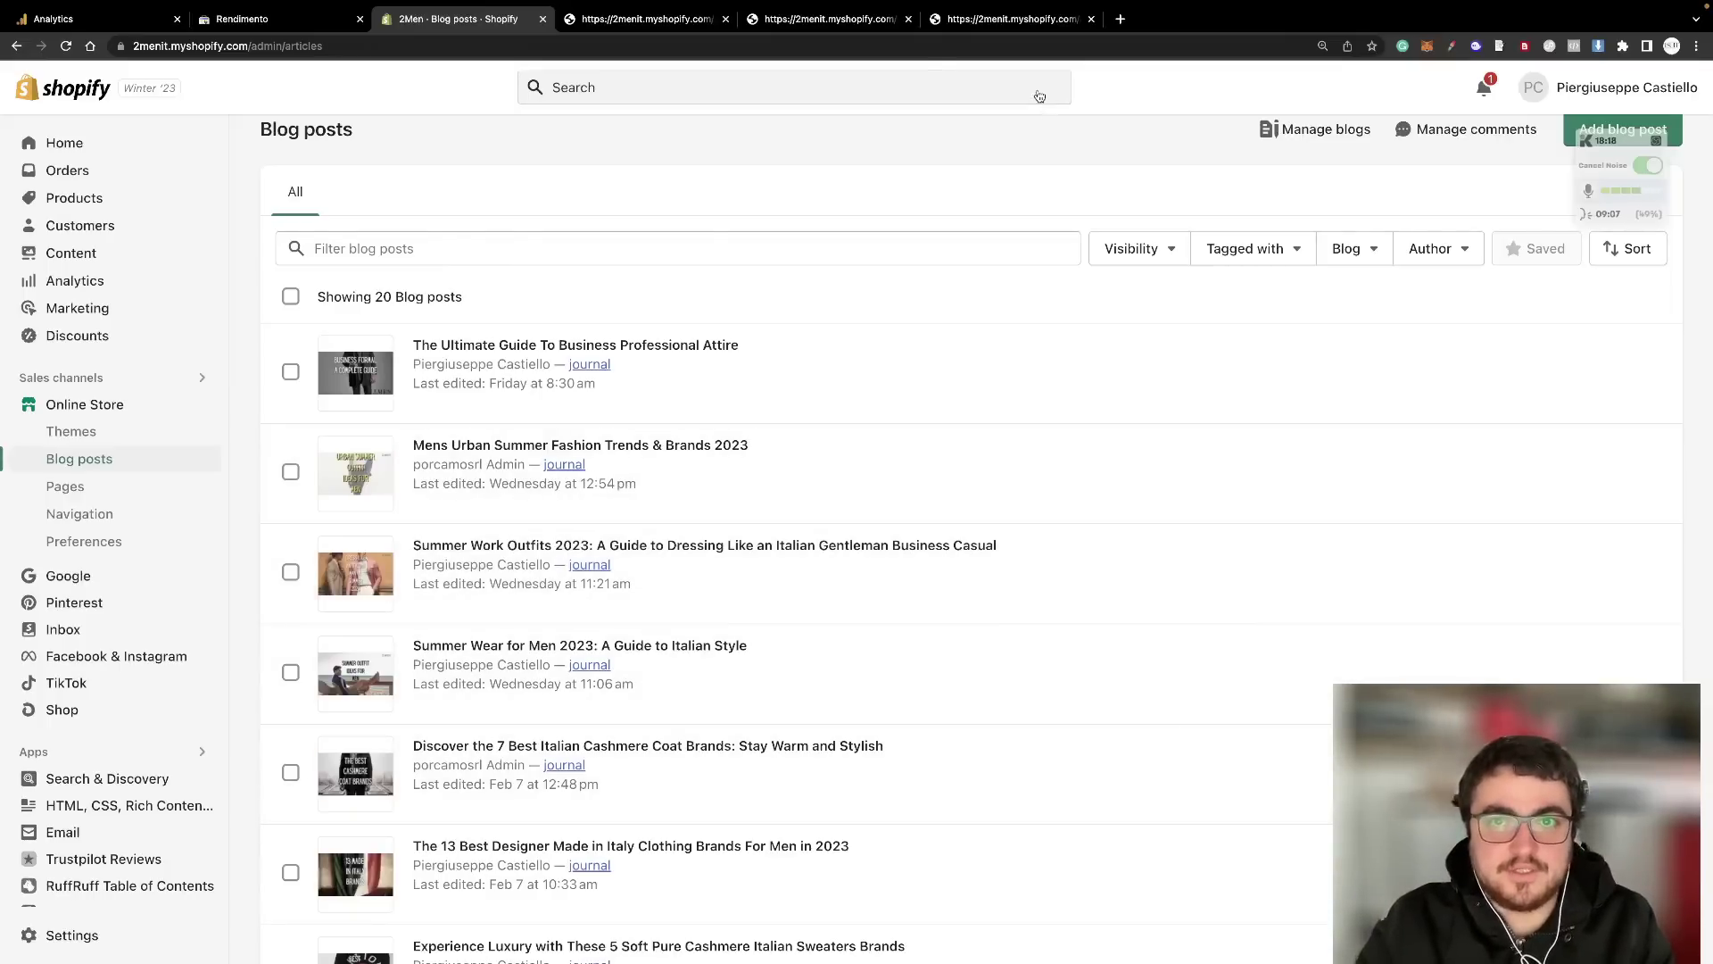
key(super+Tab)
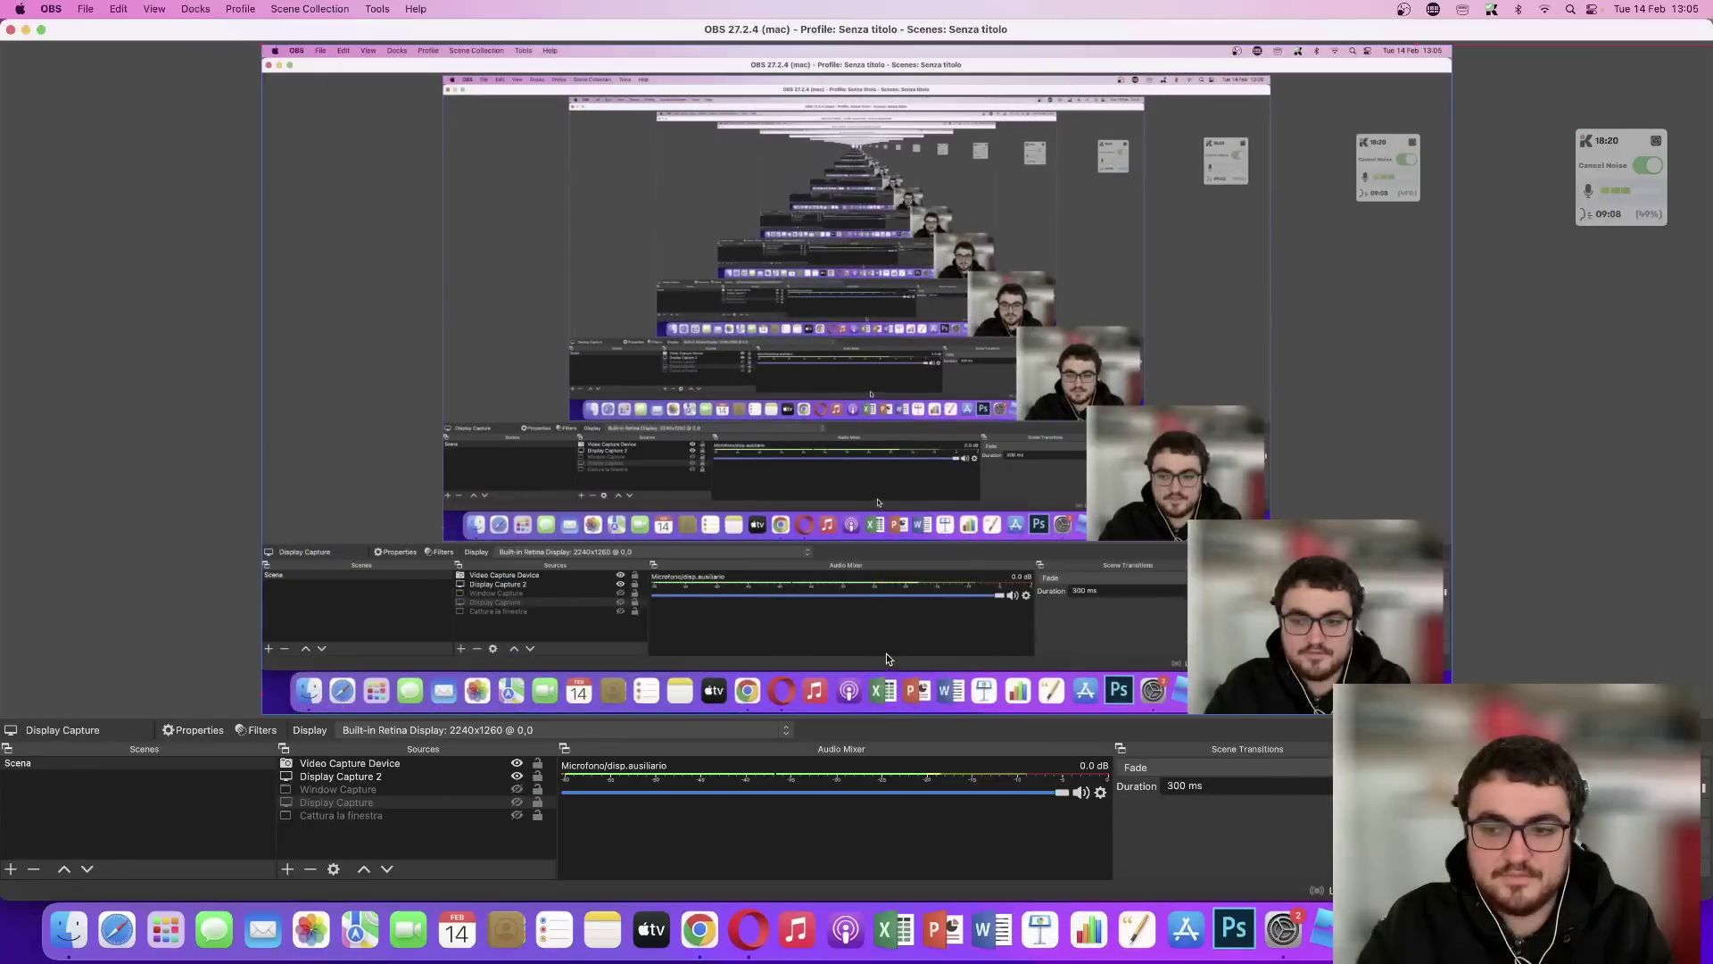
key(super+Tab)
click(635, 375)
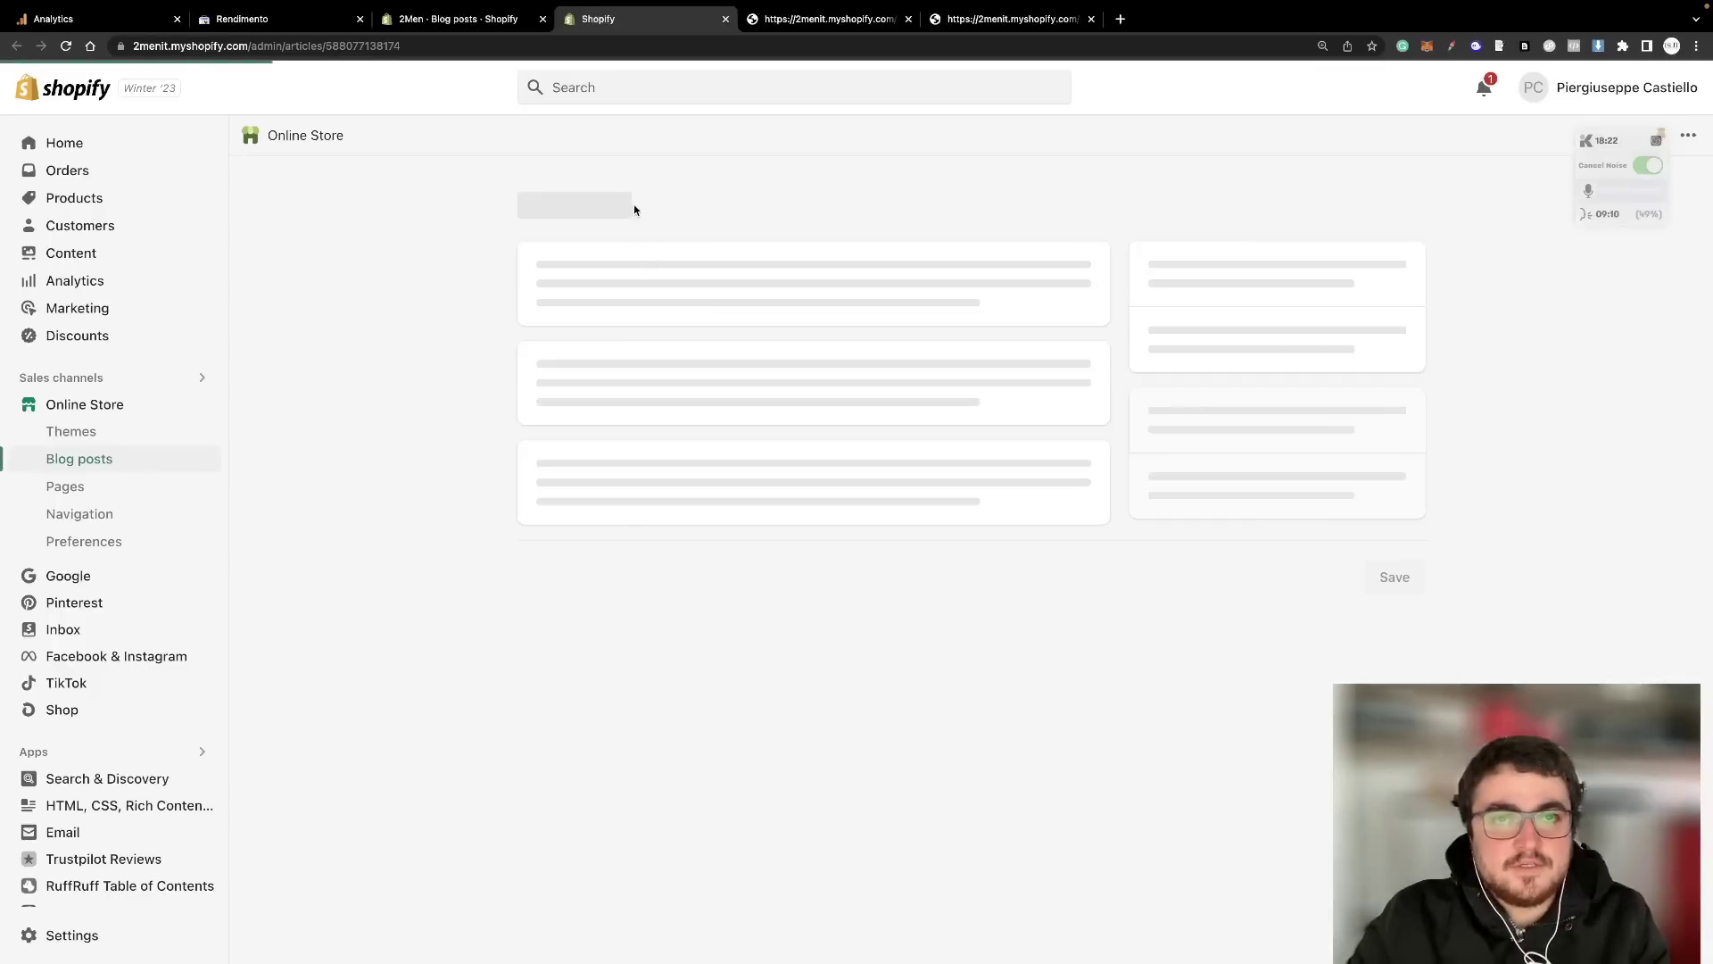
click(480, 22)
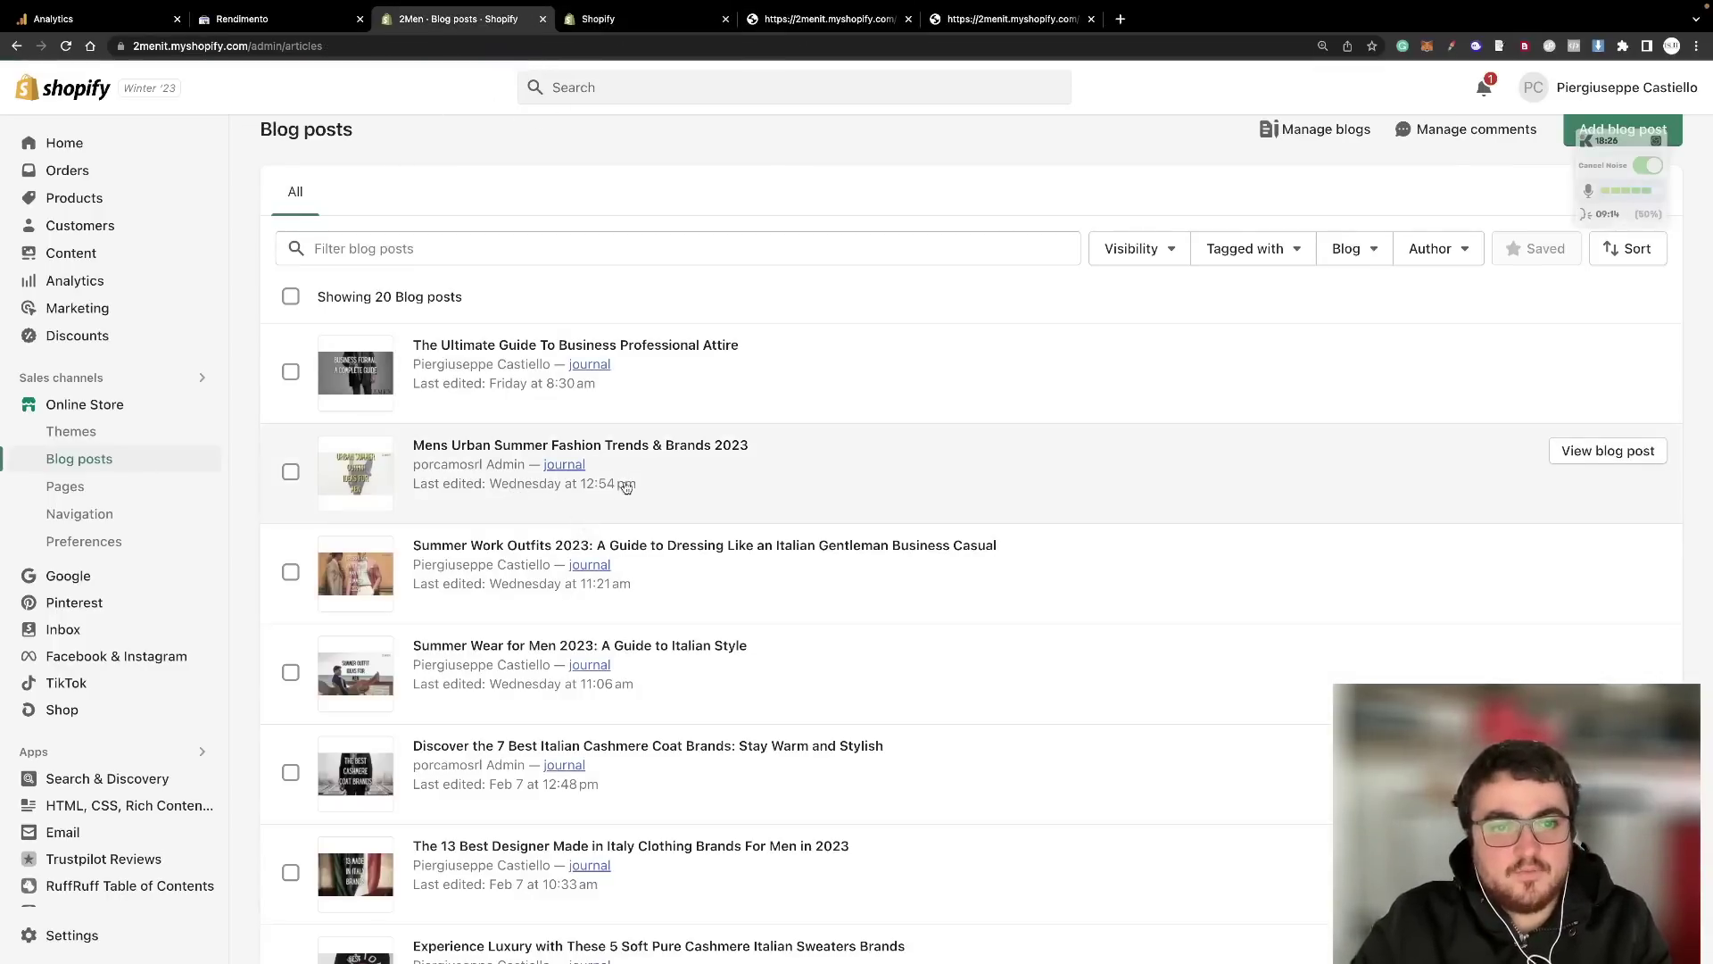
scroll(625, 518, down, 1)
click(656, 21)
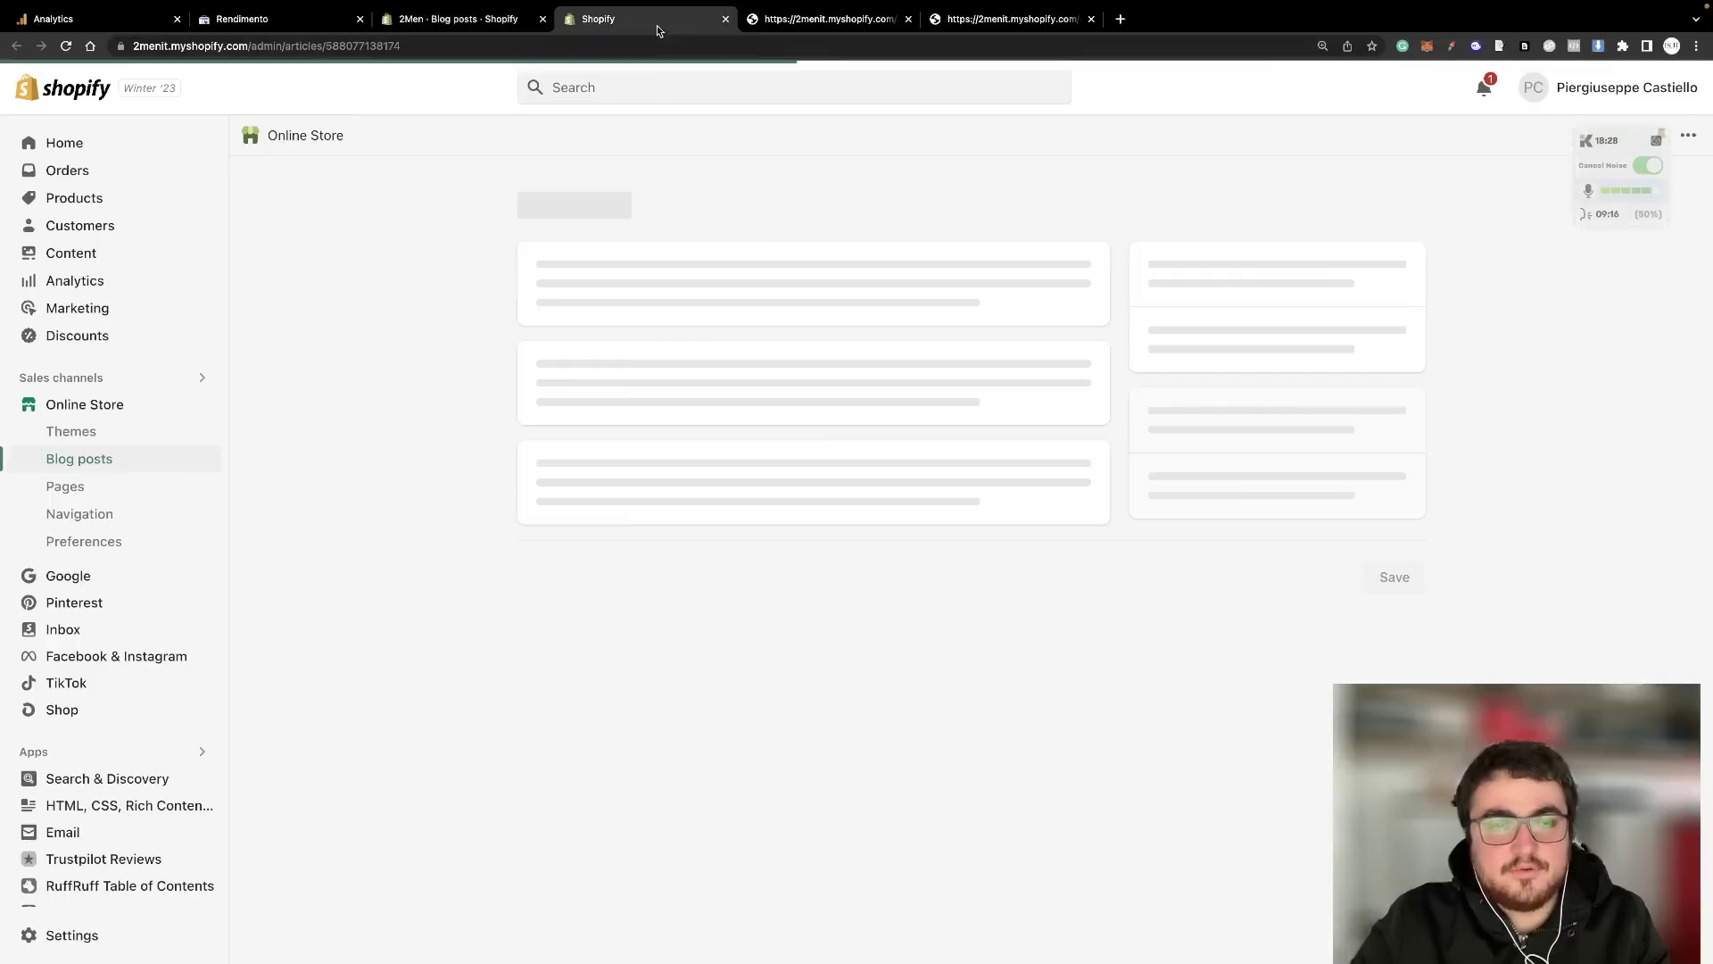
- Copy the Summer Work Outfits post's URL handle from its search listing settings
click(821, 19)
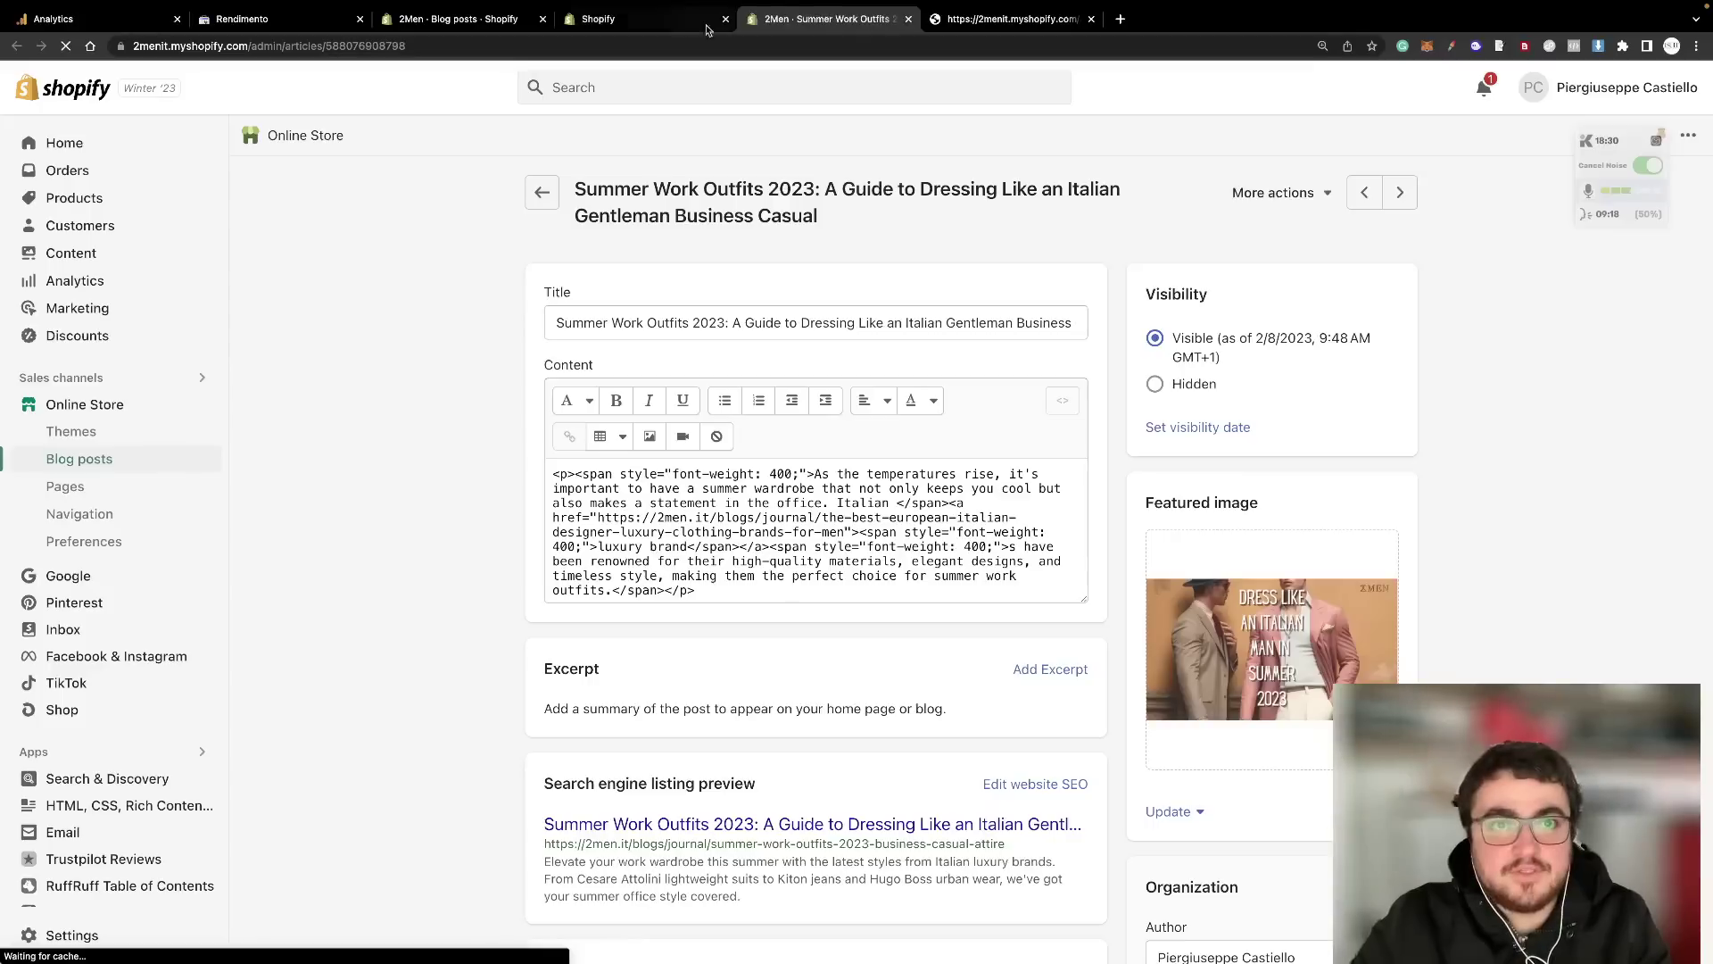
scroll(1287, 415, down, 5)
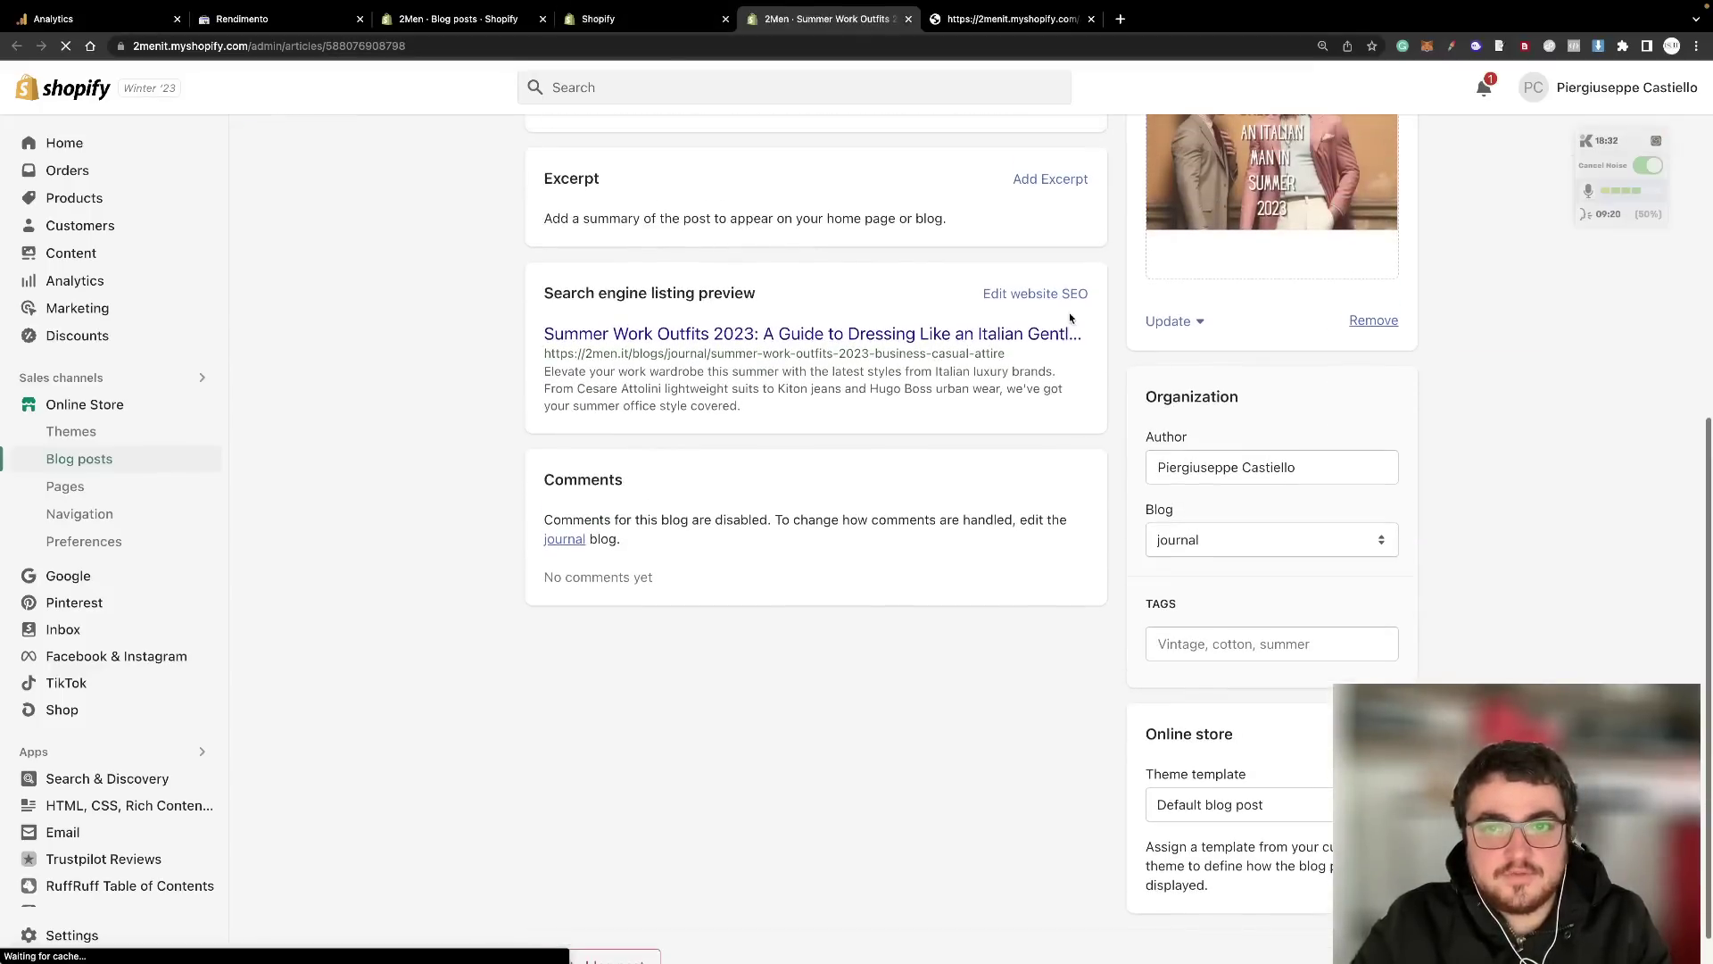
click(1017, 298)
triple_click(884, 723)
key(super+c)
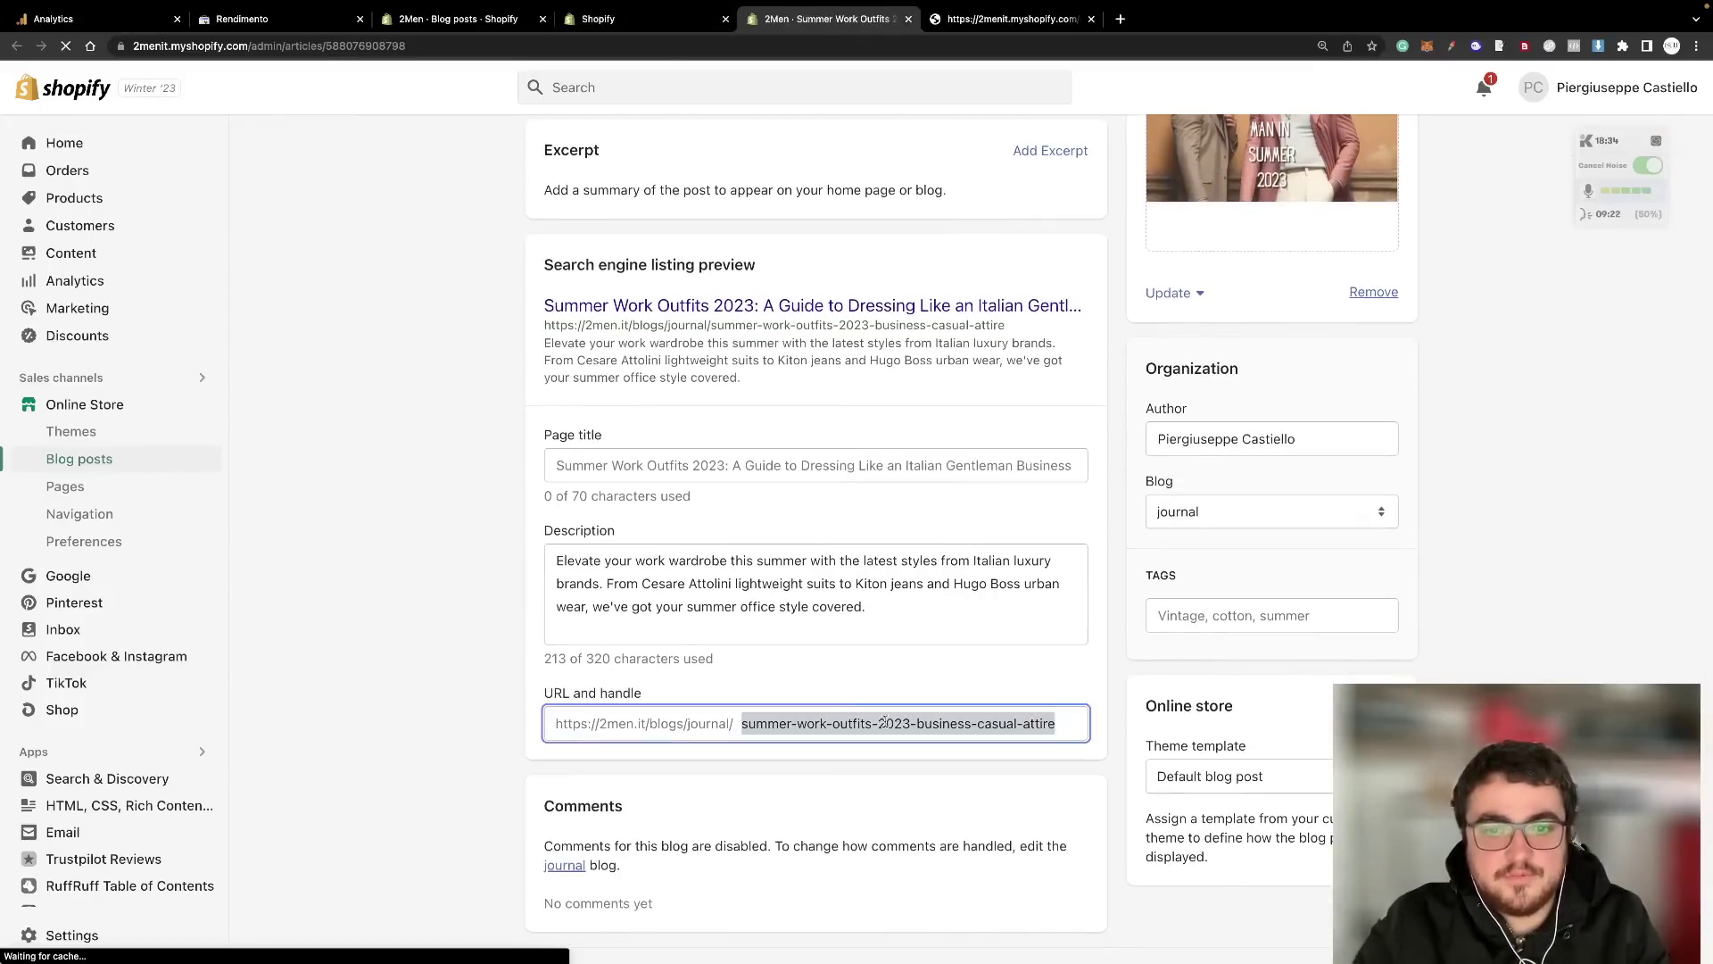
- Filter the Search Console report by page to the summer-work-outfits-2023-business-casual-attire handle
click(360, 7)
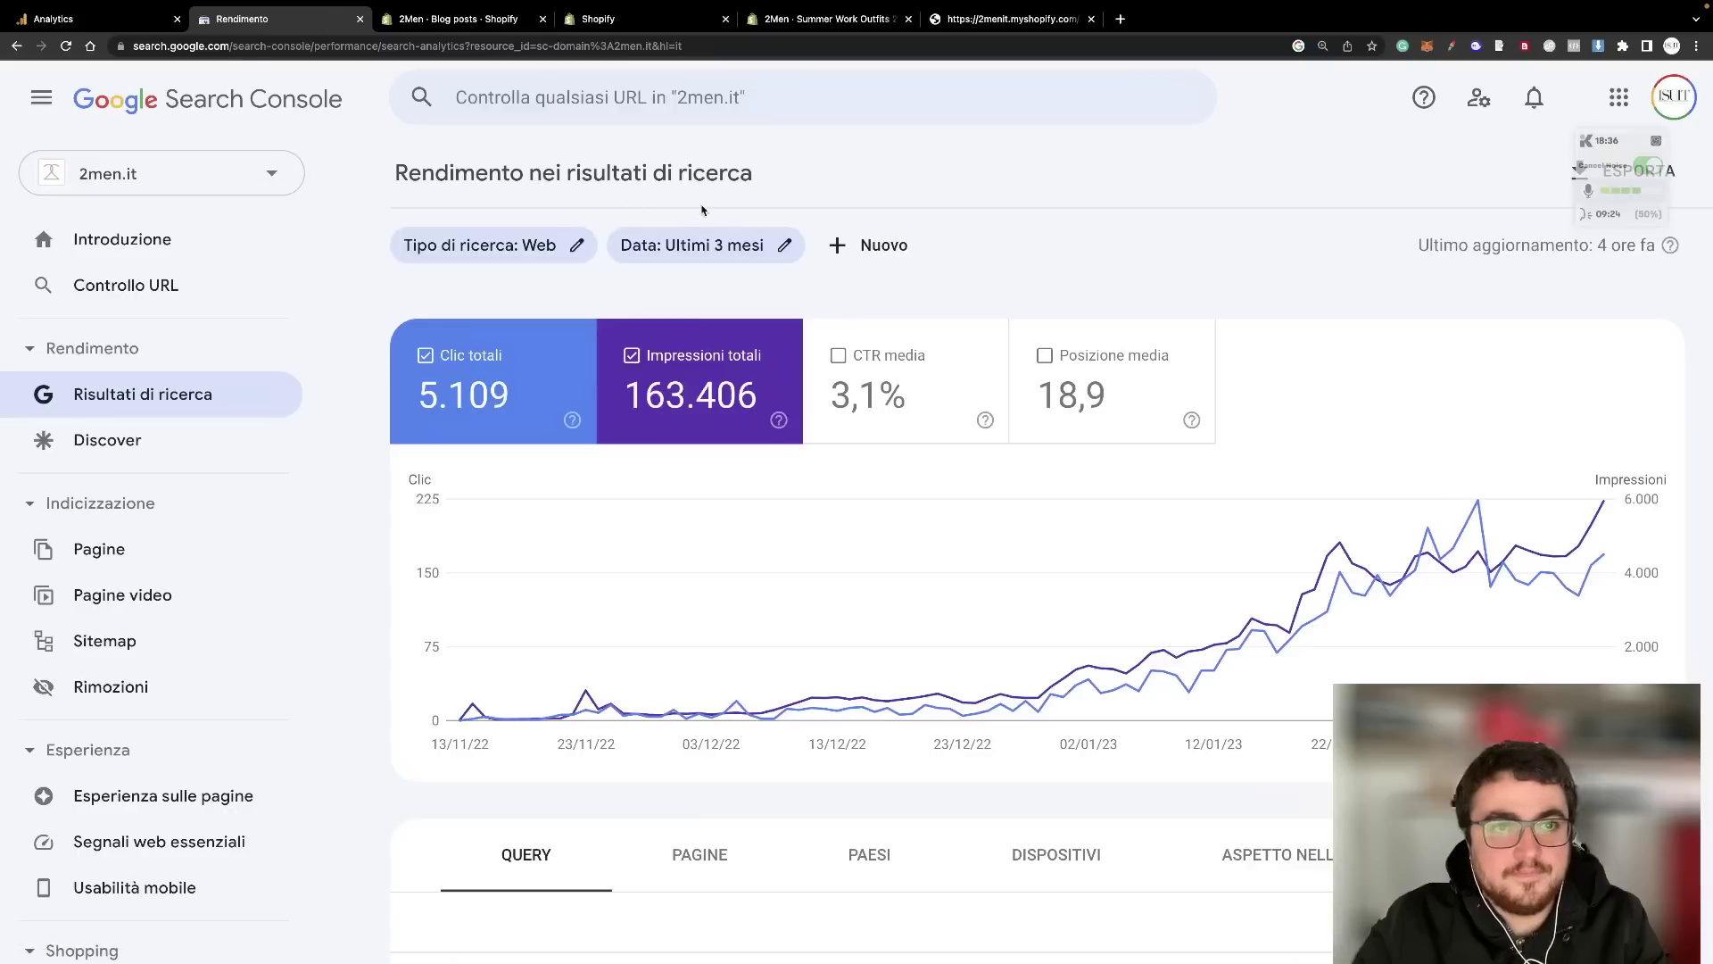
click(846, 248)
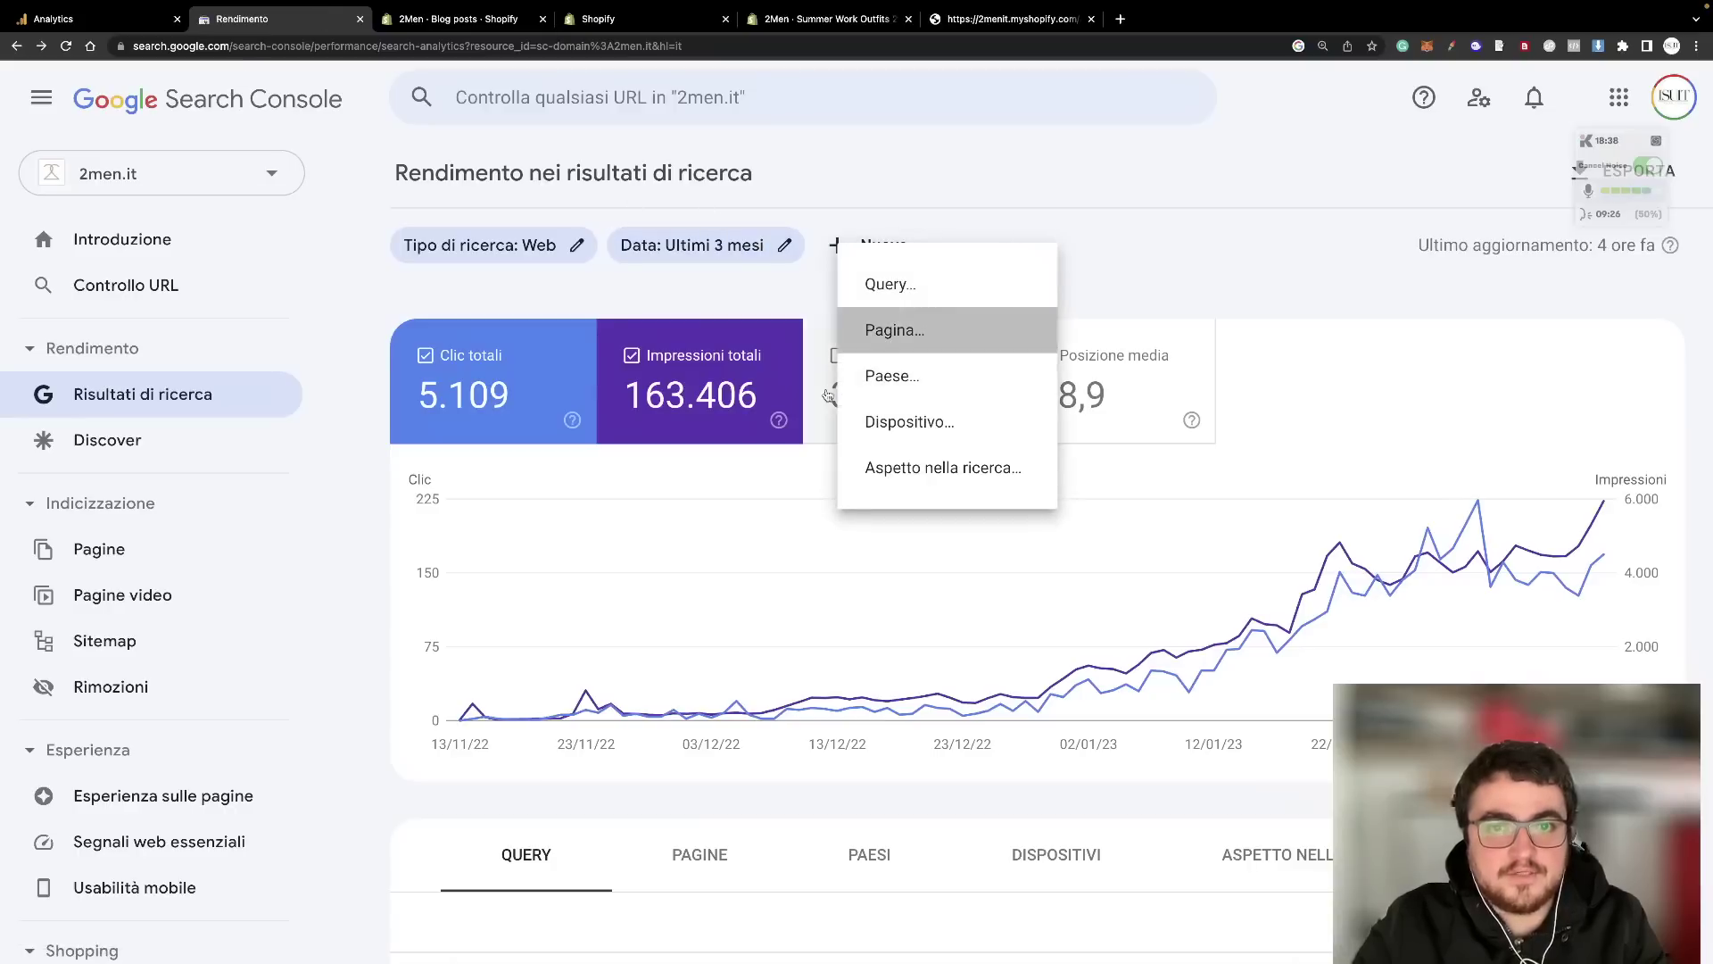
click(928, 338)
key(super+v)
key(Return)
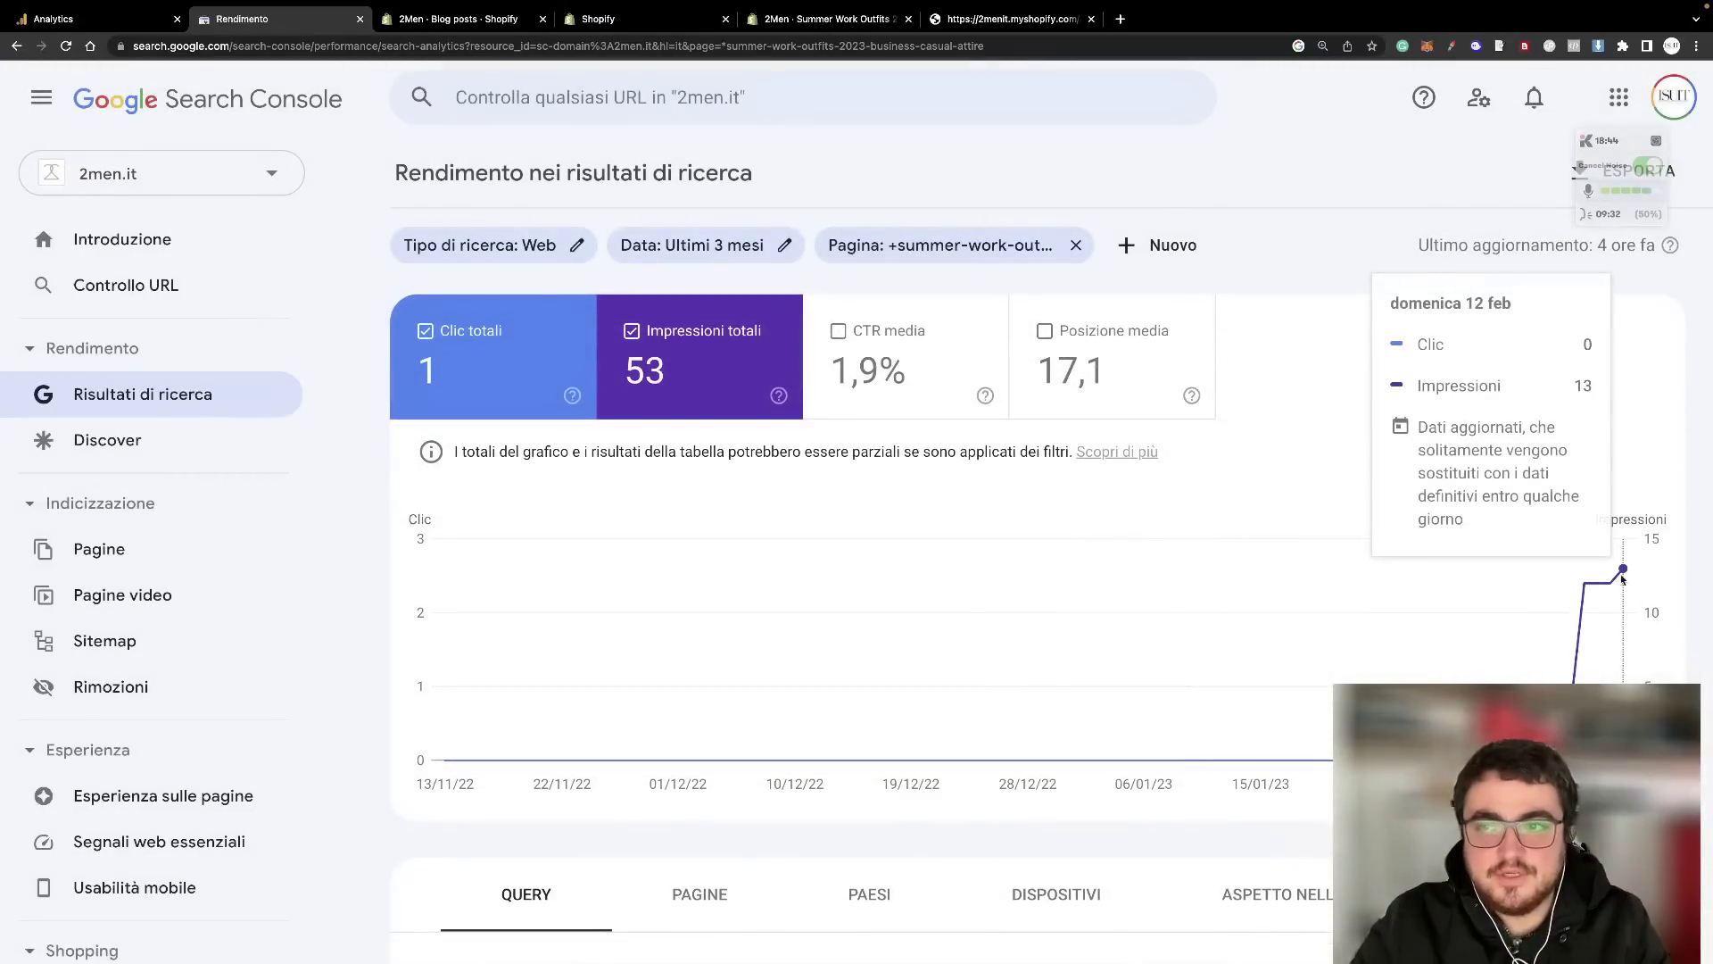
scroll(625, 803, down, 4)
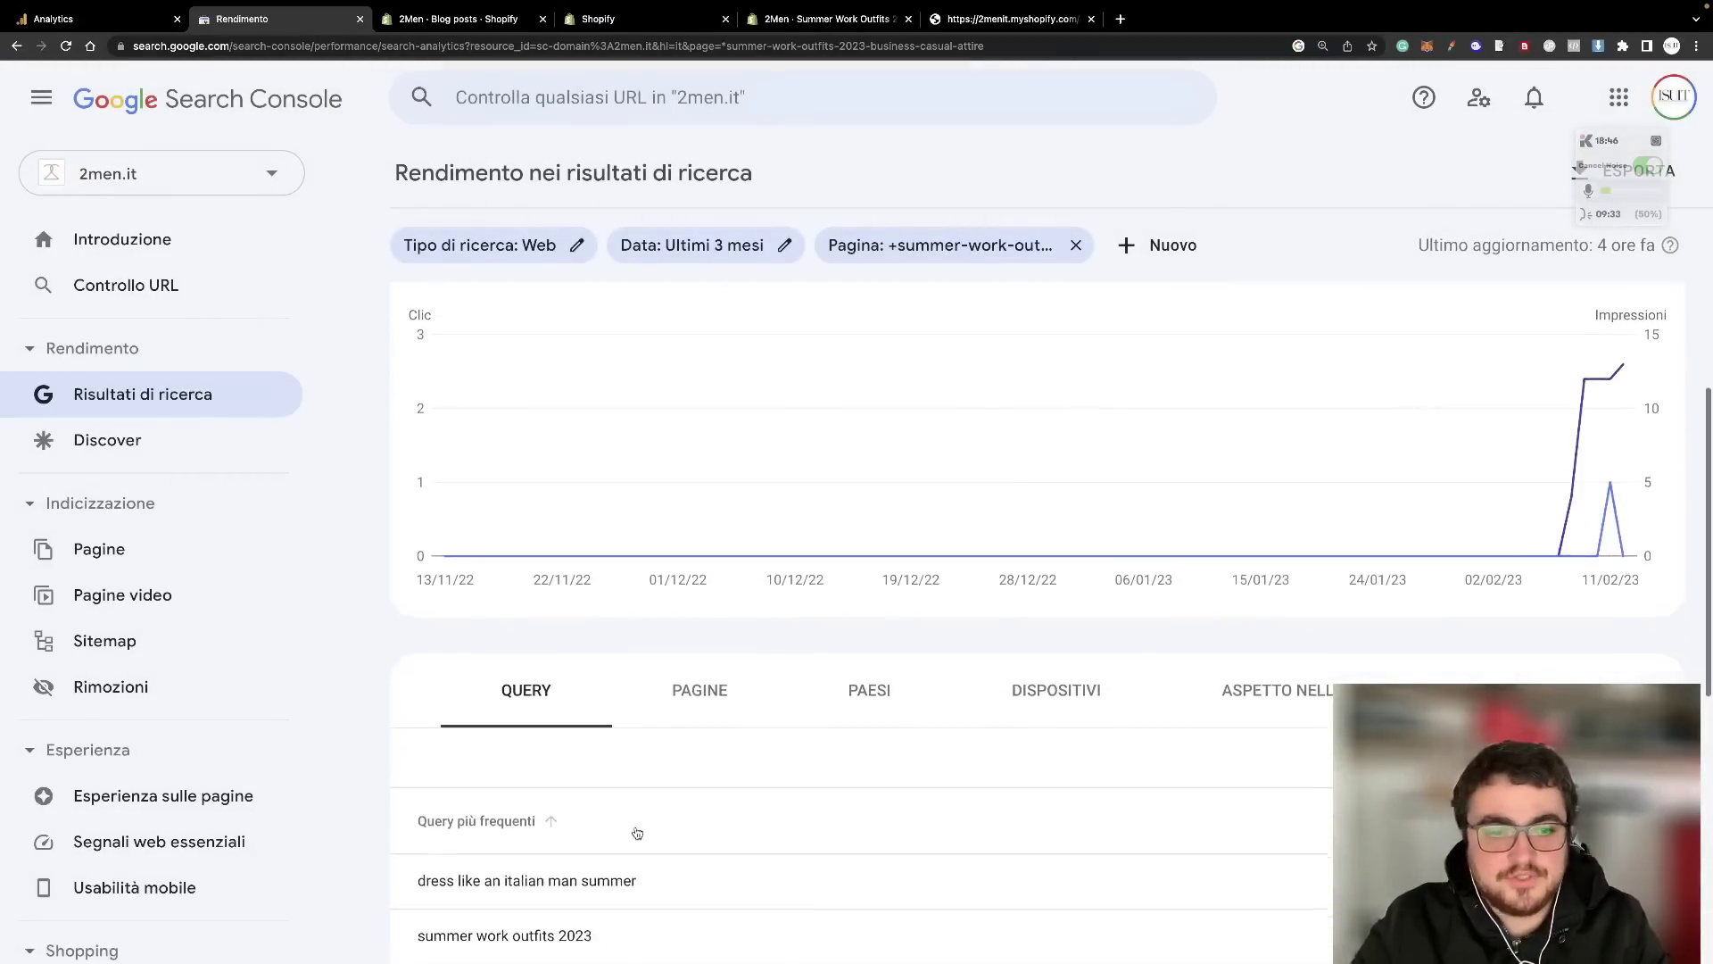
click(827, 18)
key(ctrl+Tab)
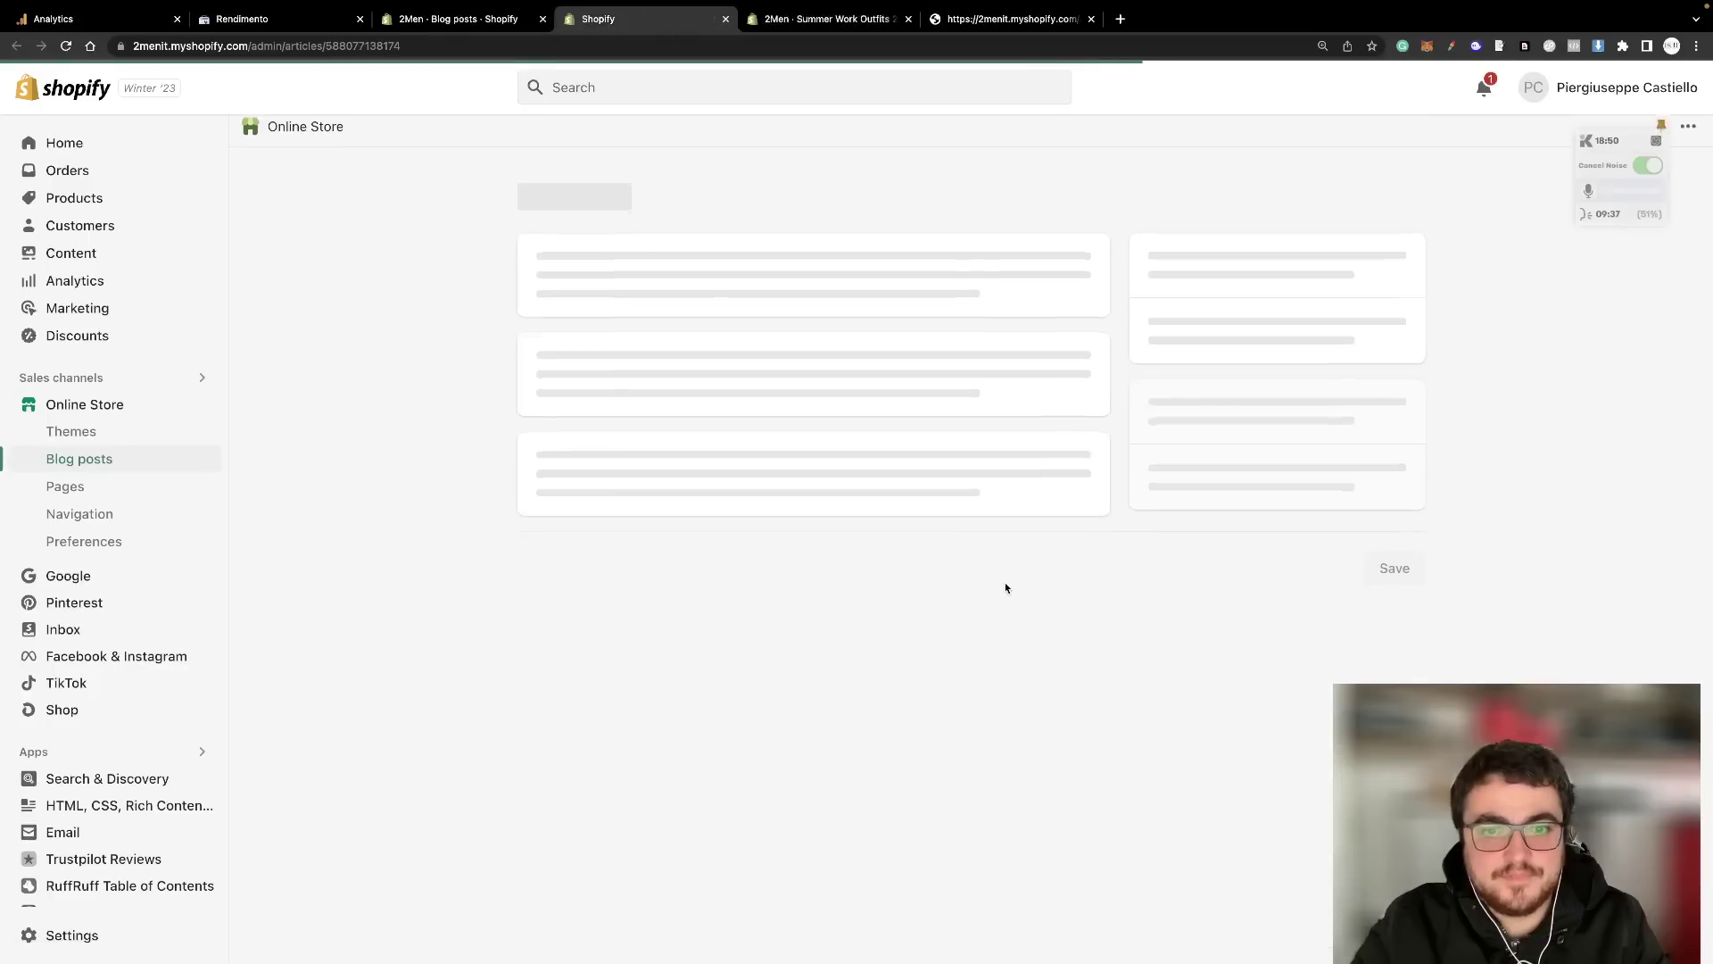
- Copy the Summer Wear for Men post's URL handle from its search listing settings
scroll(1317, 718, down, 6)
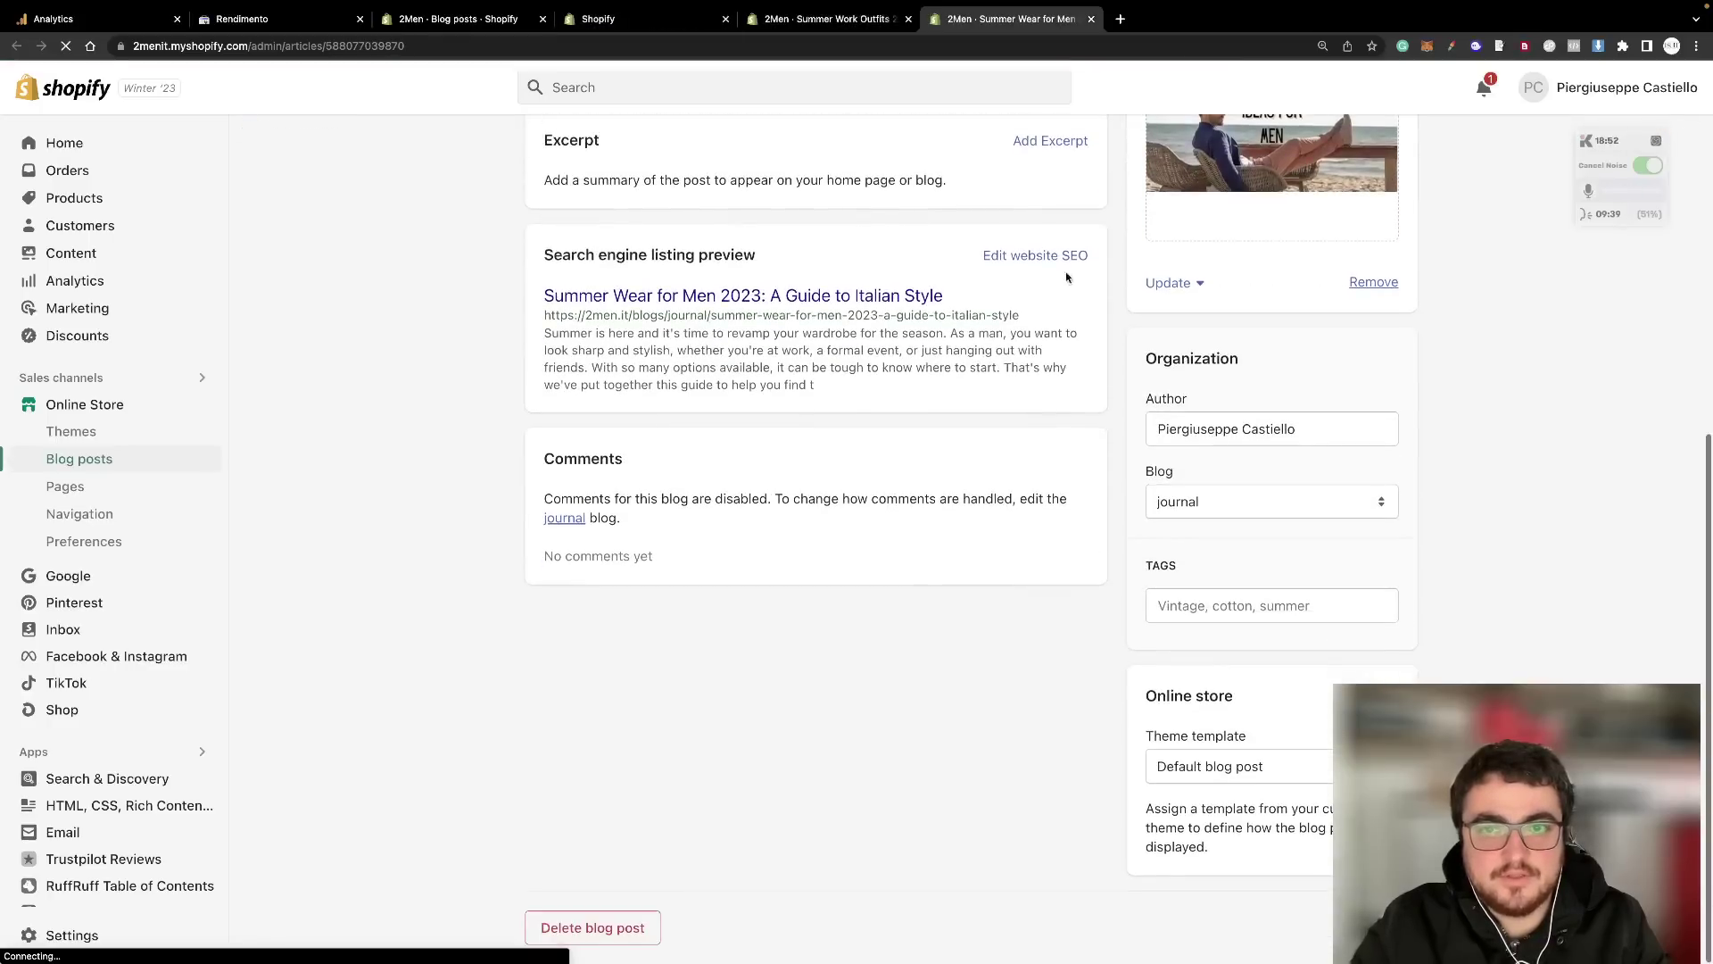
click(1040, 256)
triple_click(953, 761)
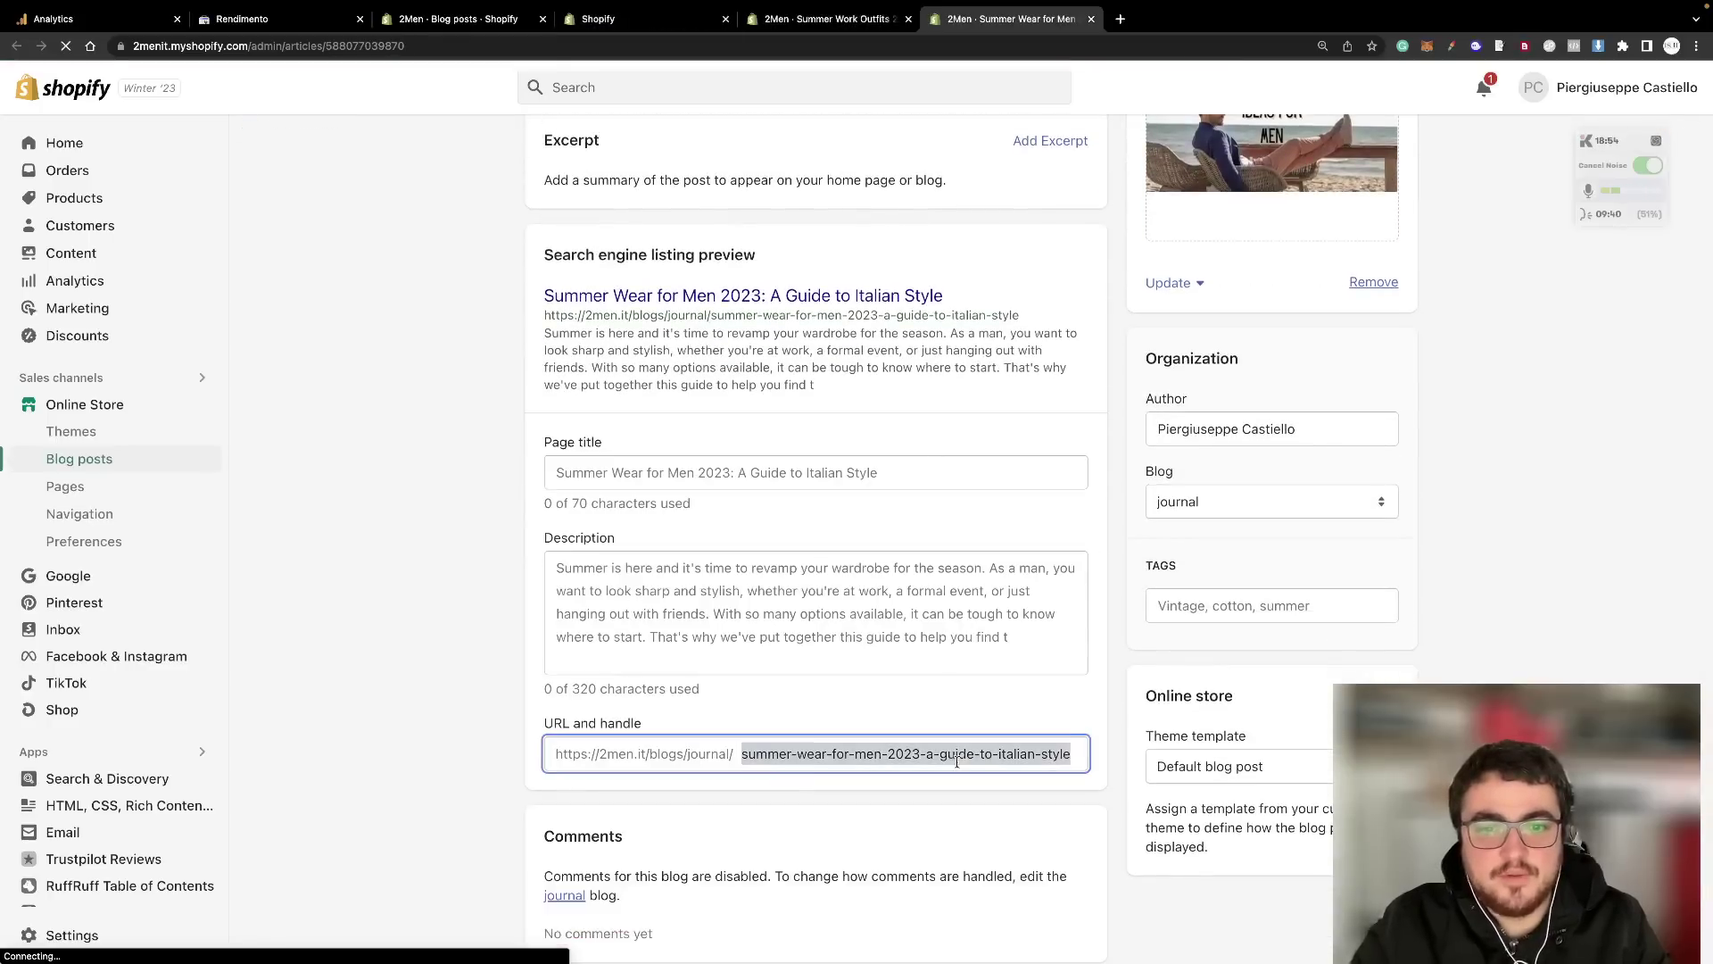
key(ctrl+shift+Tab)
key(ctrl+shift+Tab)
key(ctrl+shift+Tab)
key(ctrl+shift+Tab)
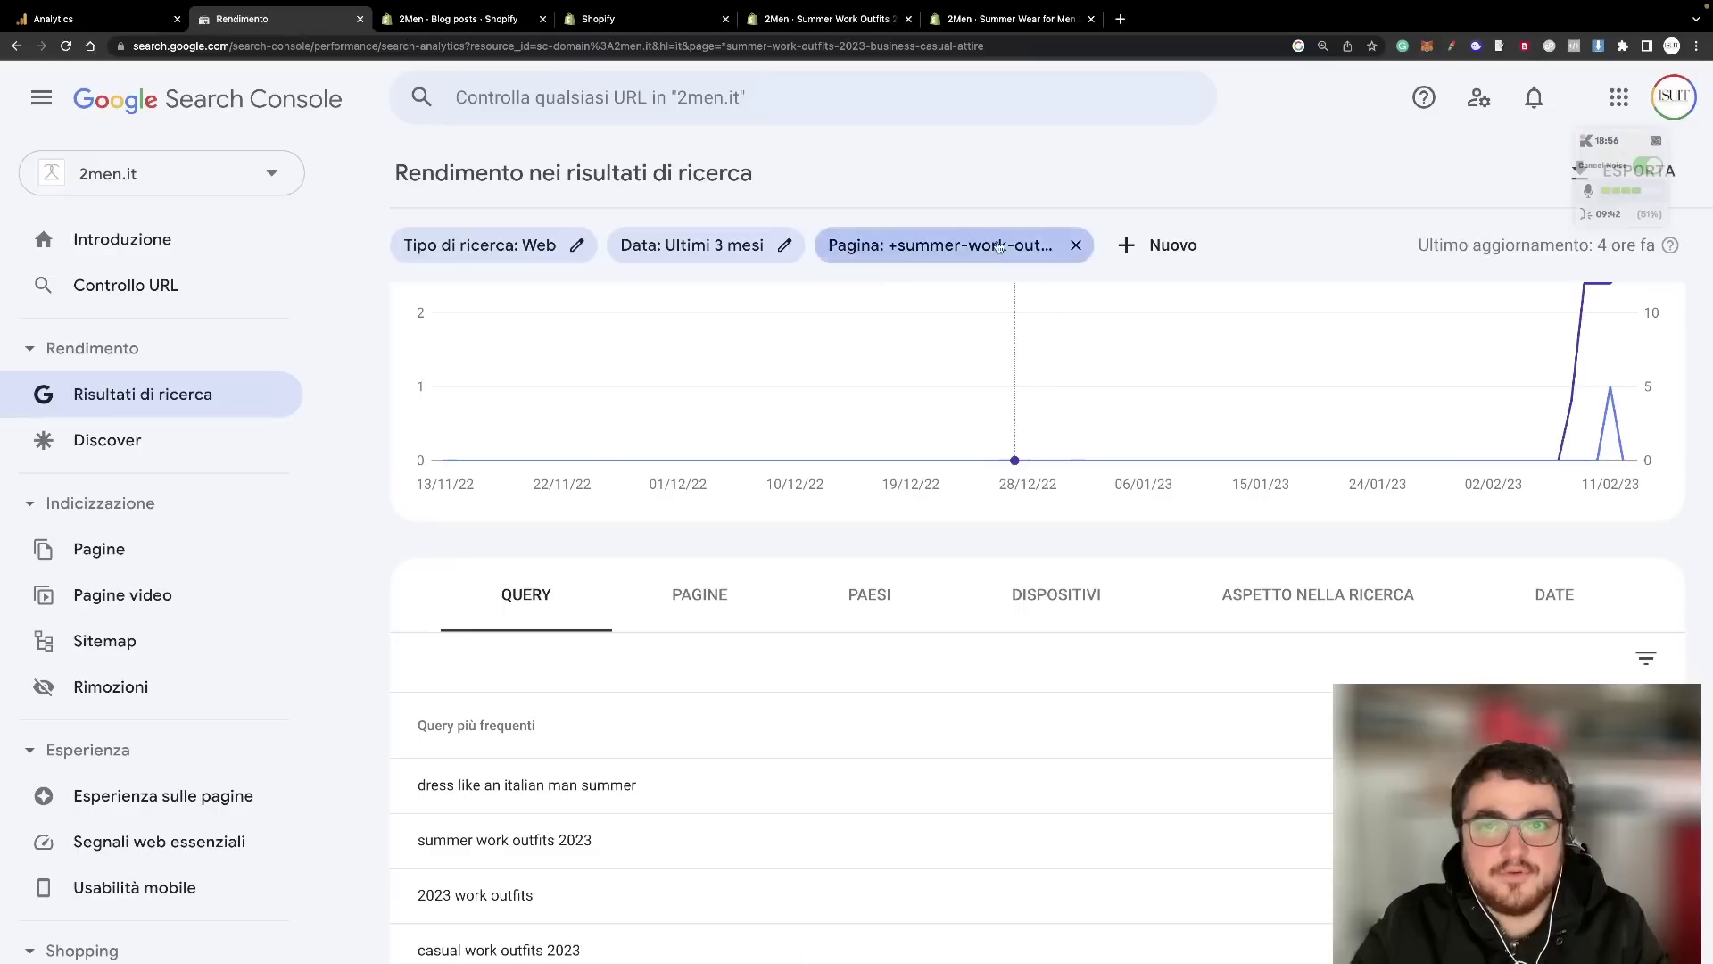
- Change the page filter to summer-wear-for-men-2023 and review queries like 'italian style 2023'
click(940, 245)
triple_click(910, 568)
text(summer-wear-for-men-2023-a-guide-to-italian-style)
key(Return)
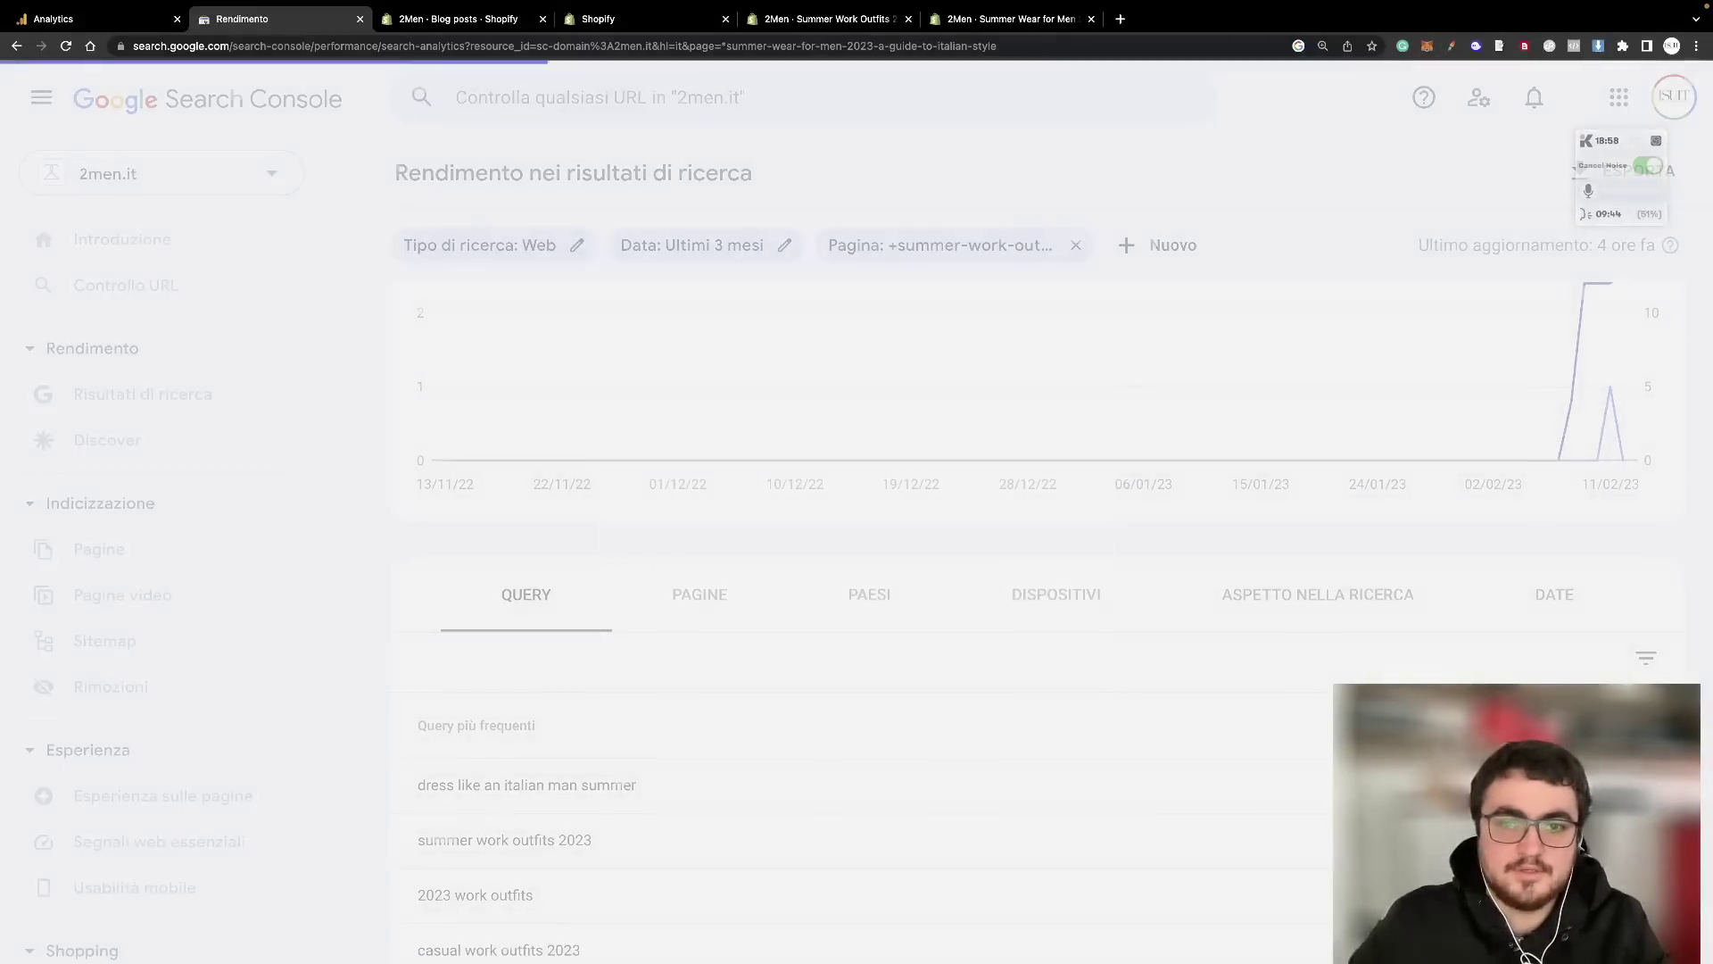
scroll(1685, 557, down, 1)
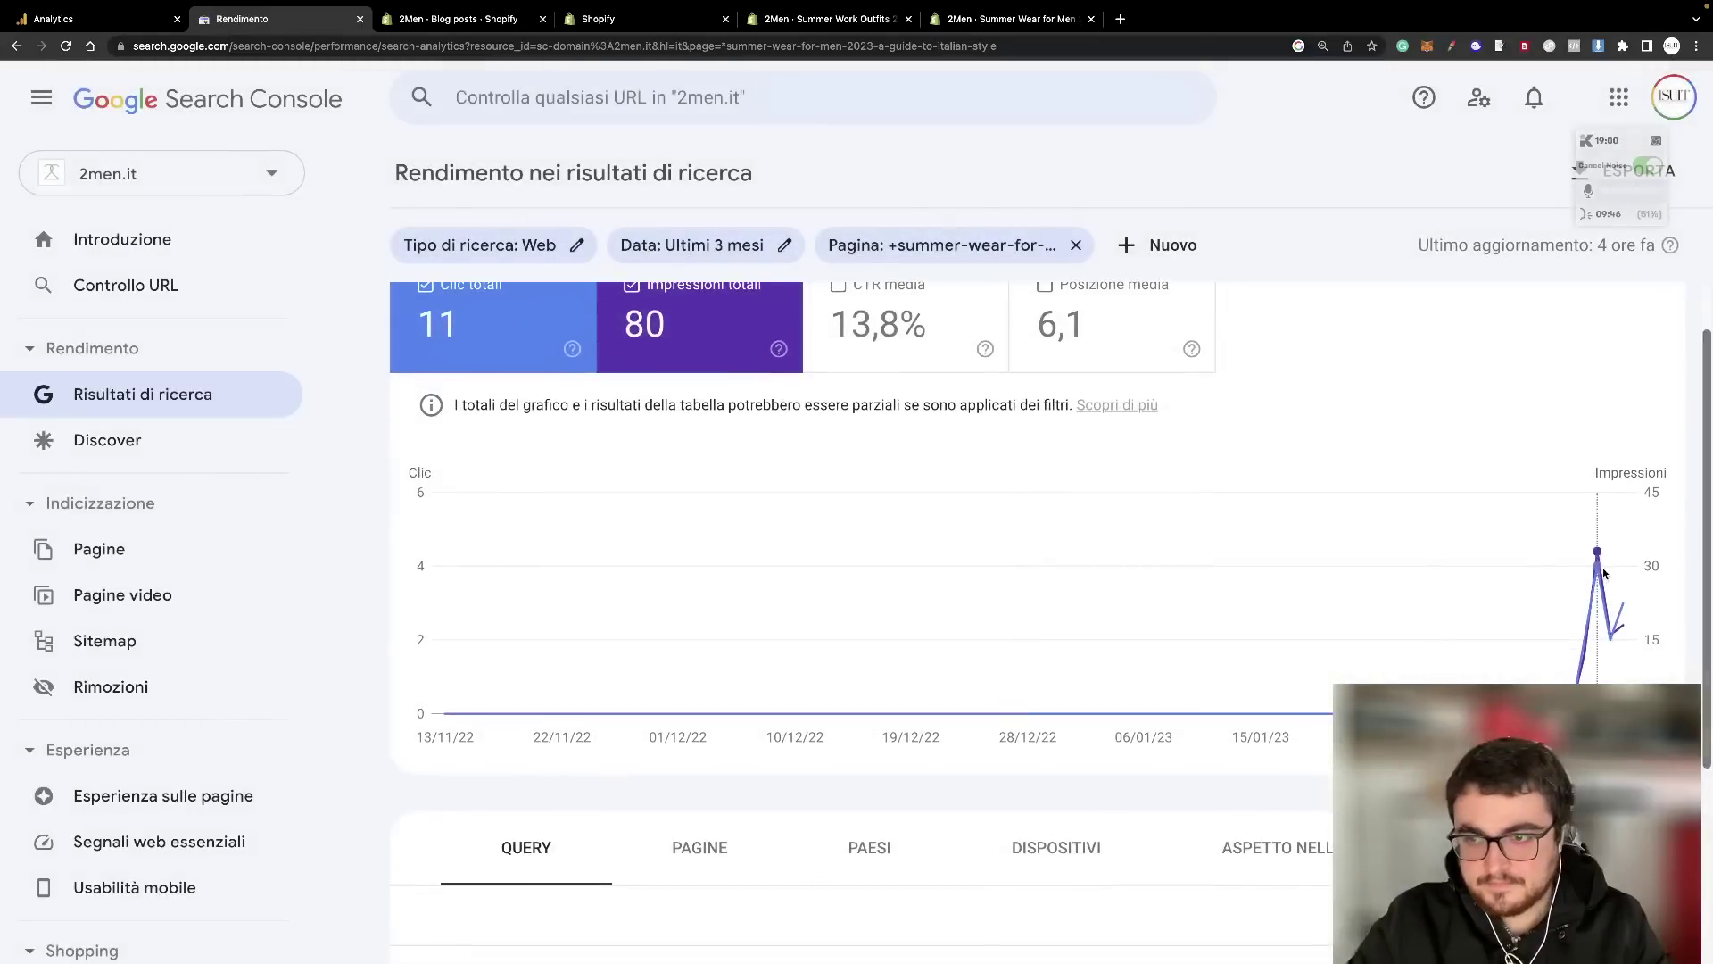
scroll(1606, 562, down, 3)
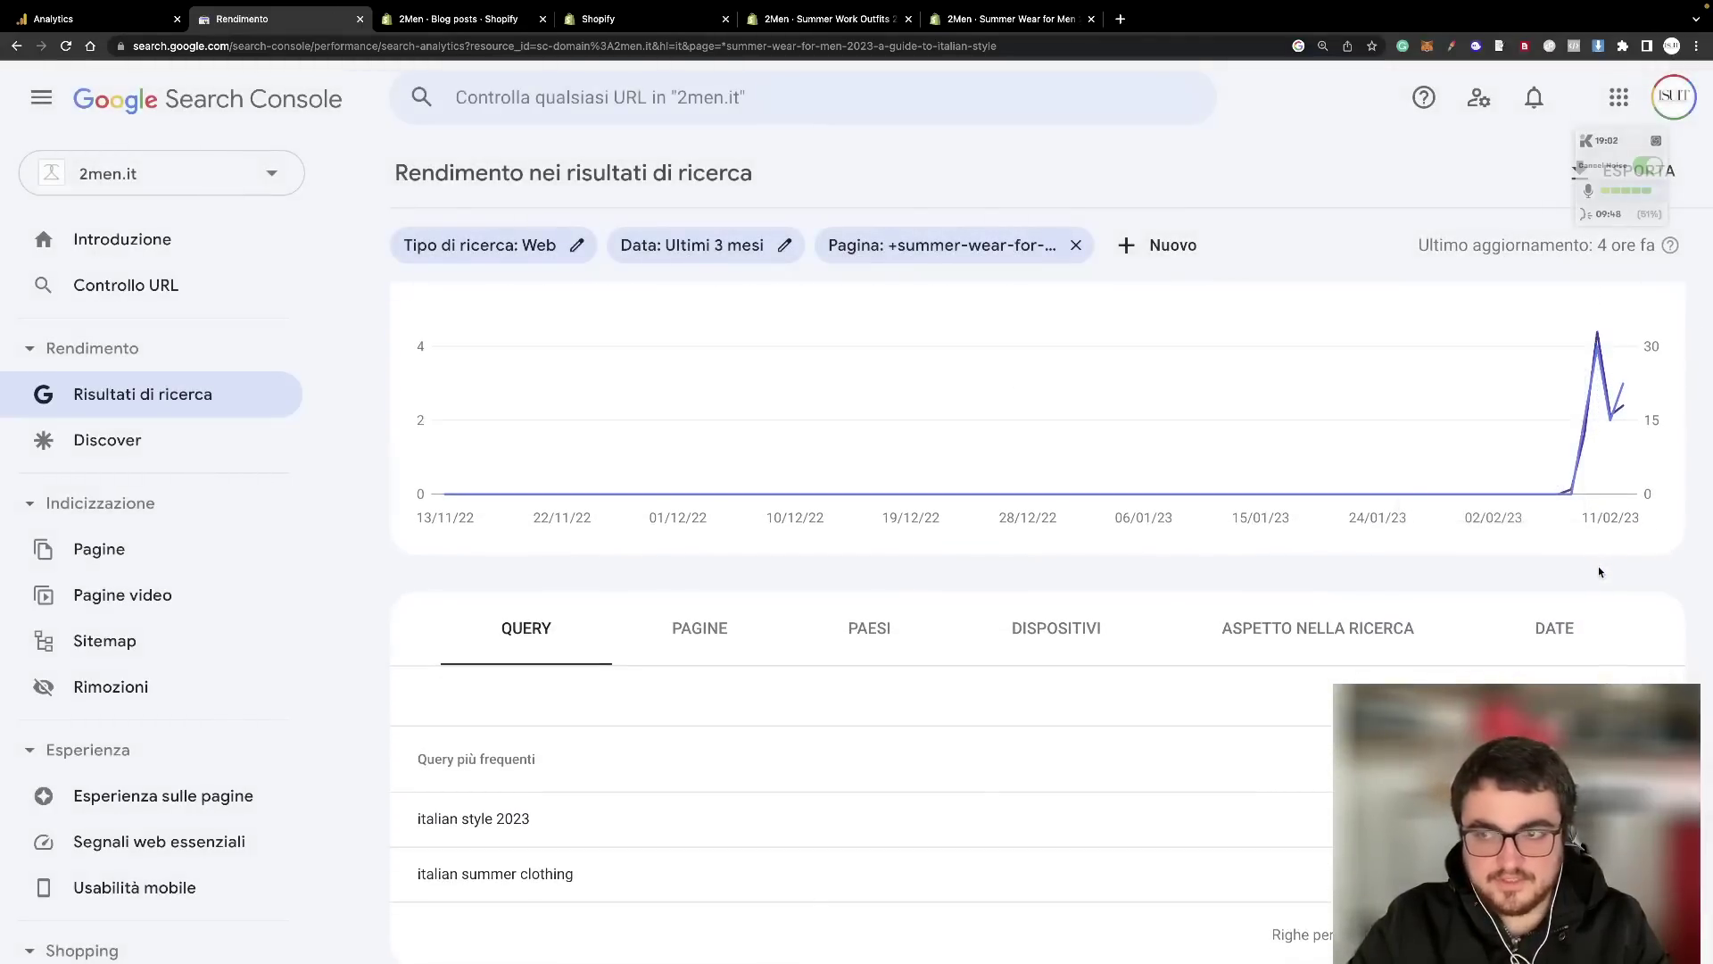
scroll(1249, 401, up, 1)
click(567, 15)
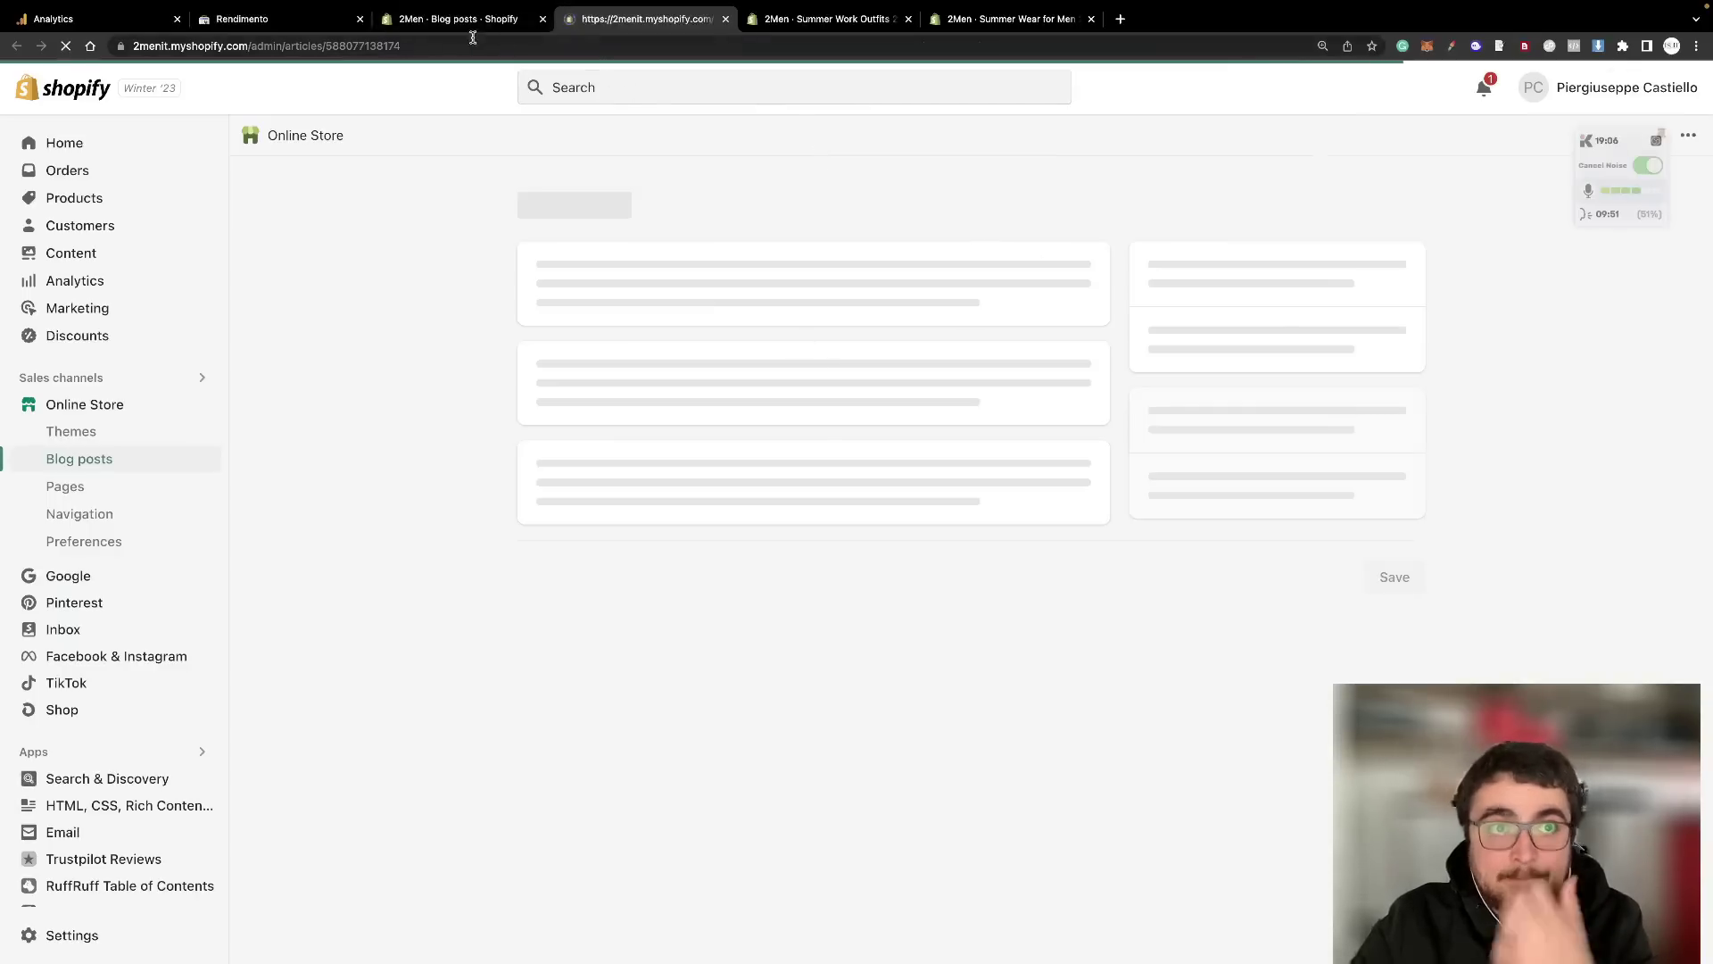
- Open the Discover report, add then remove a page filter, showing 12 clicks and 160 impressions
click(267, 20)
click(141, 443)
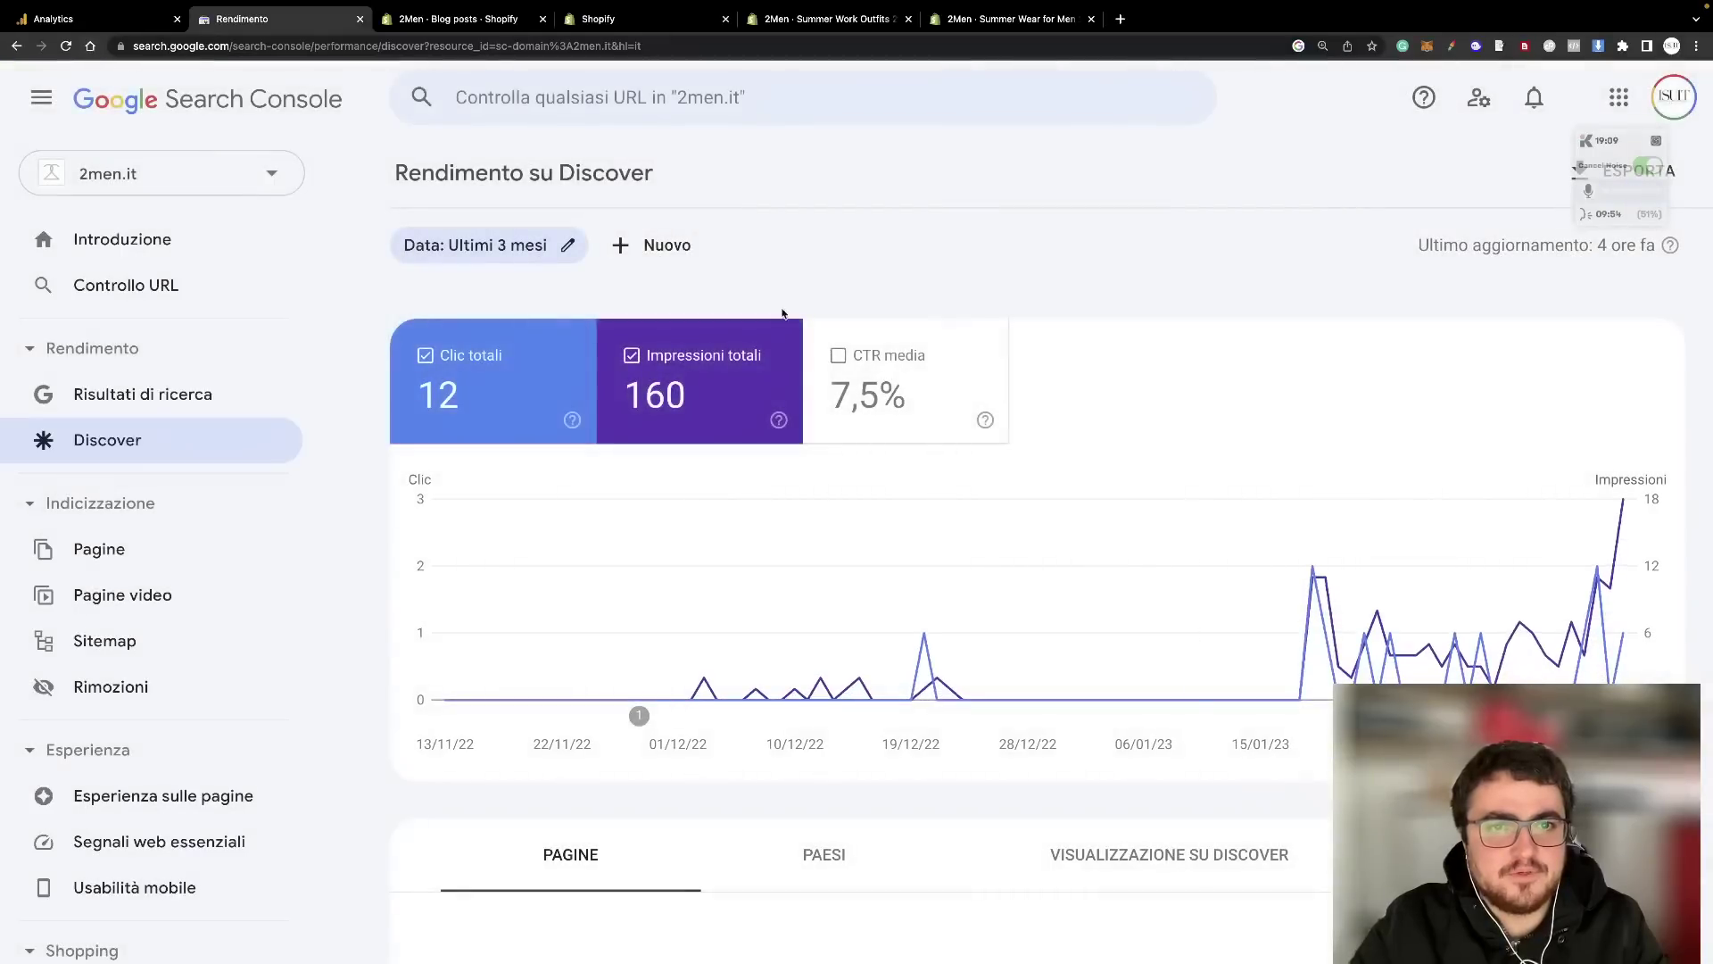
click(664, 245)
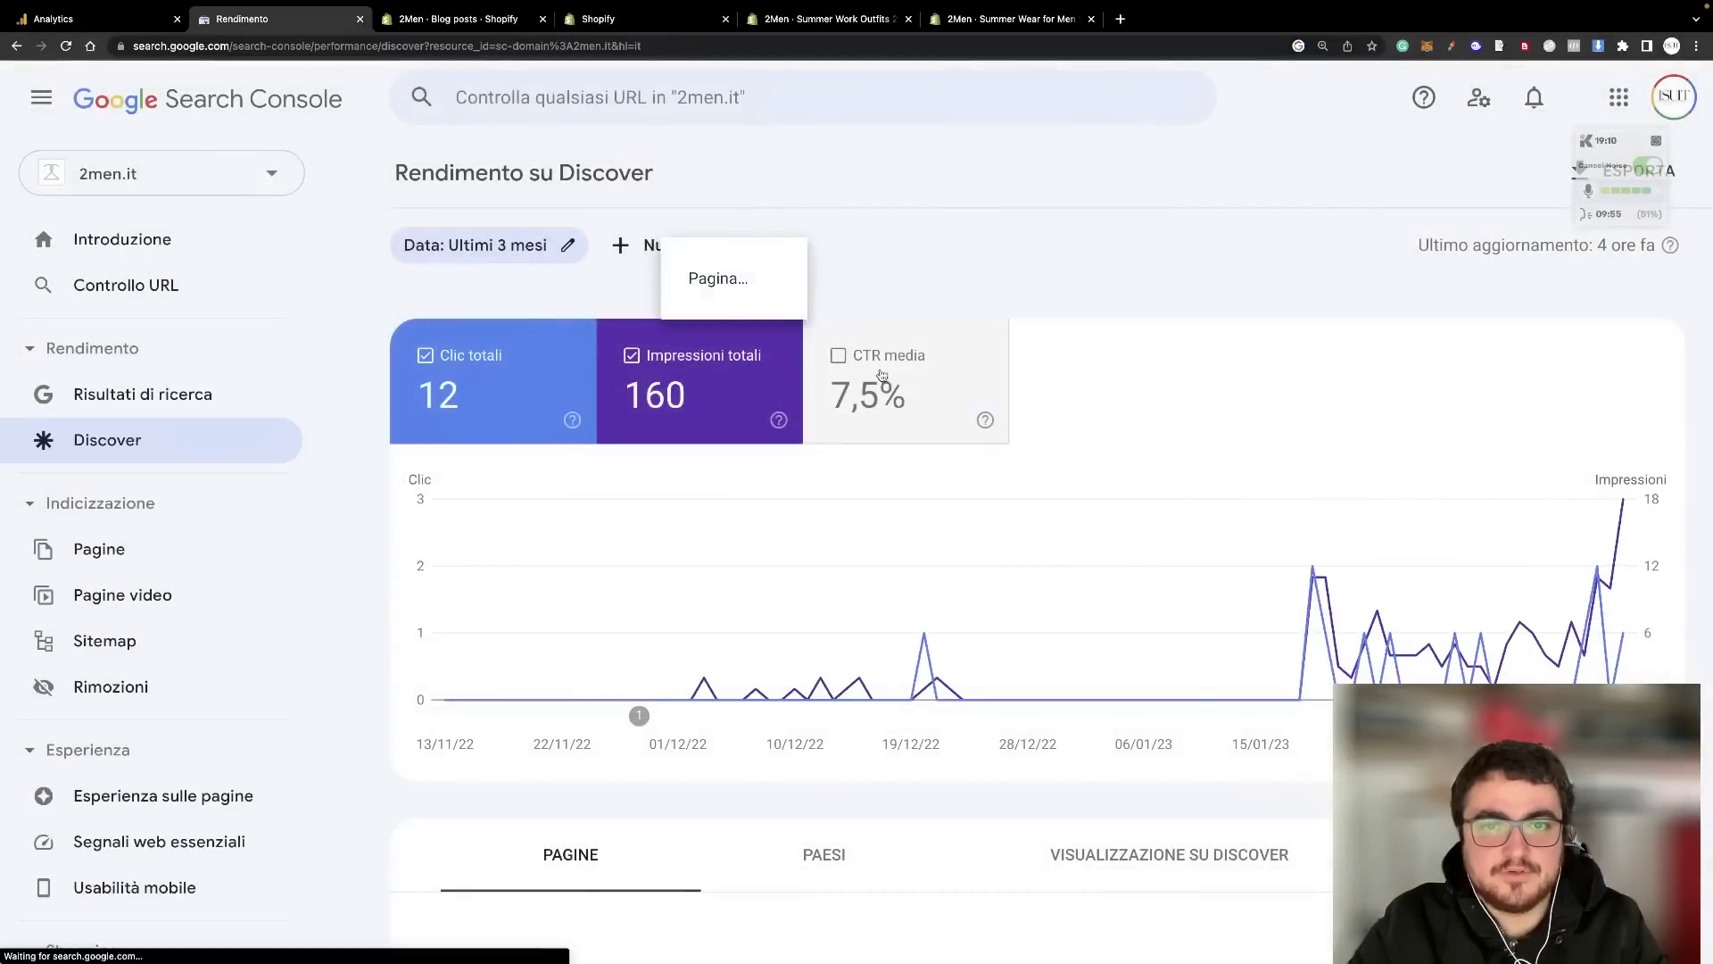
click(728, 286)
text(summer-wear-for-men-2023-a-guide-to-italian-style)
key(Return)
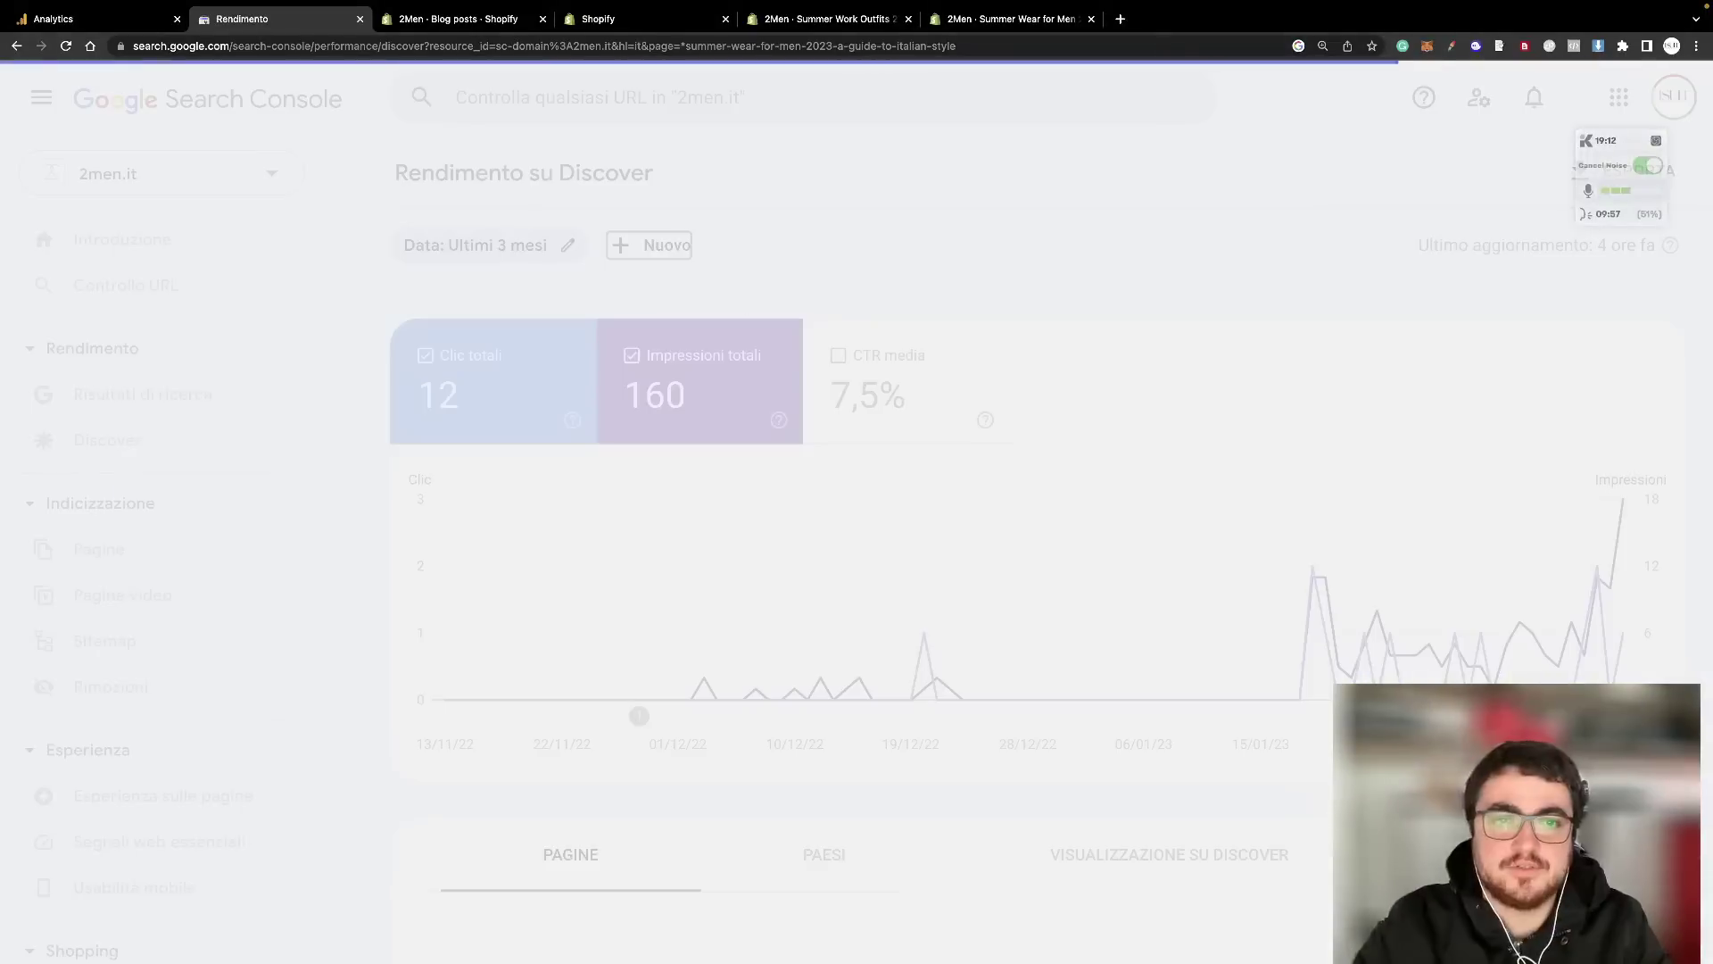
click(191, 436)
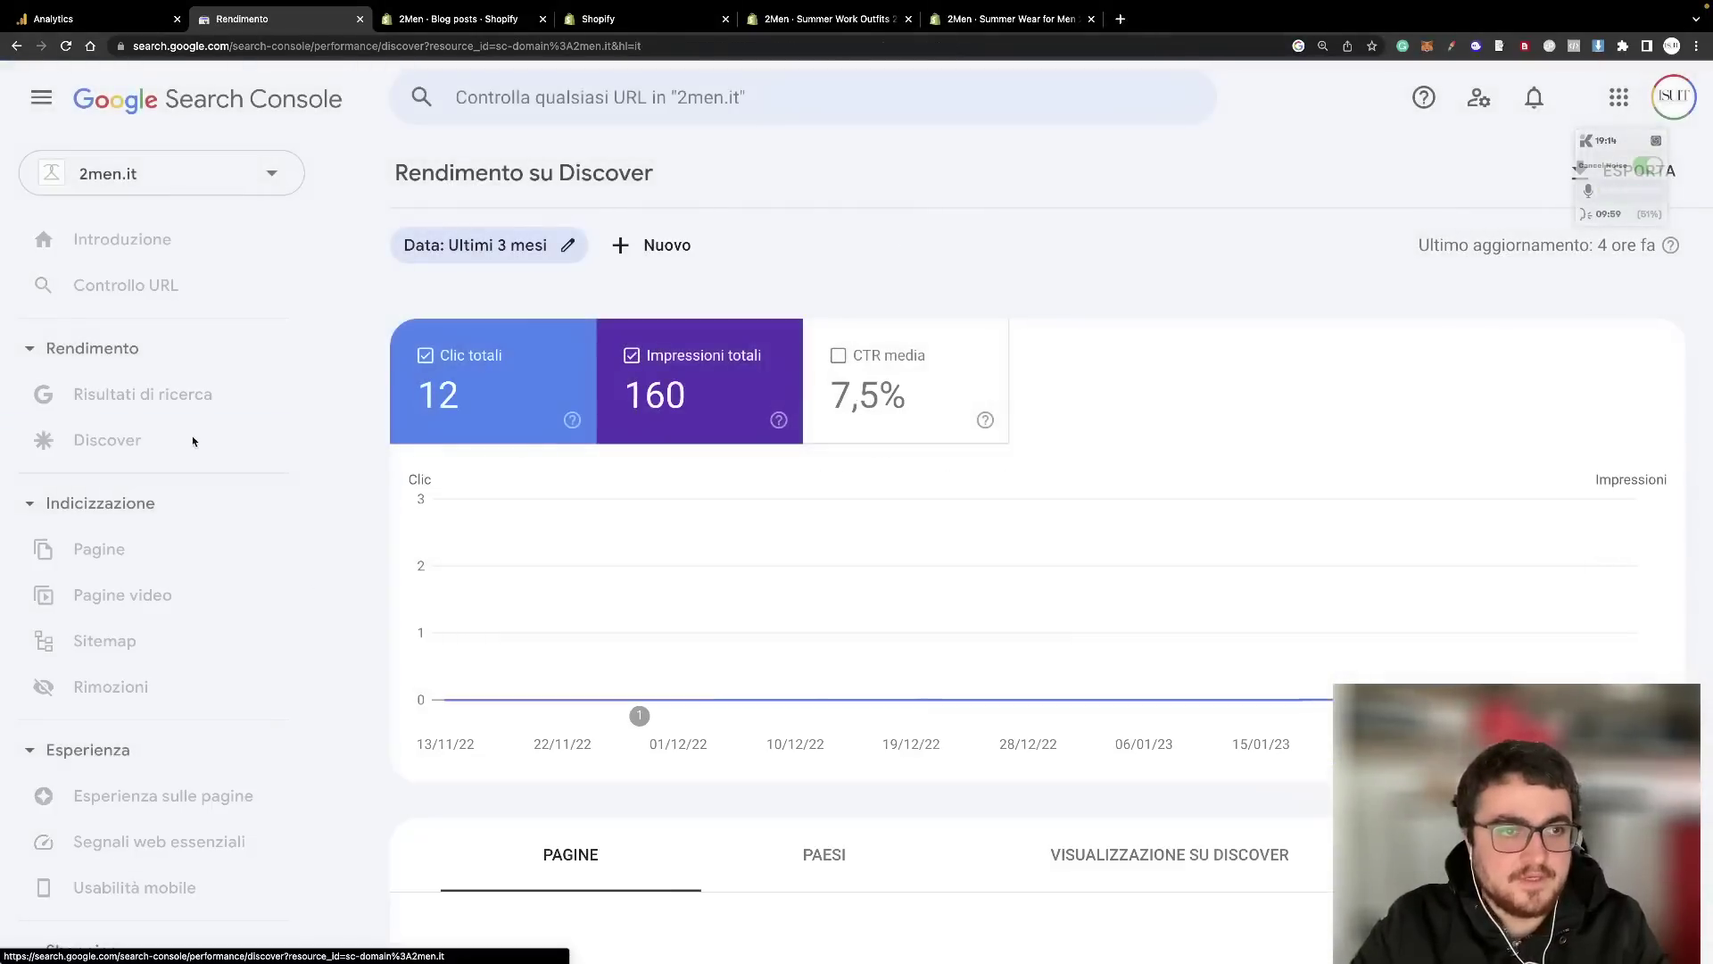
- Copy the Mens Urban Summer Fashion post's URL handle from its search listing settings
click(616, 19)
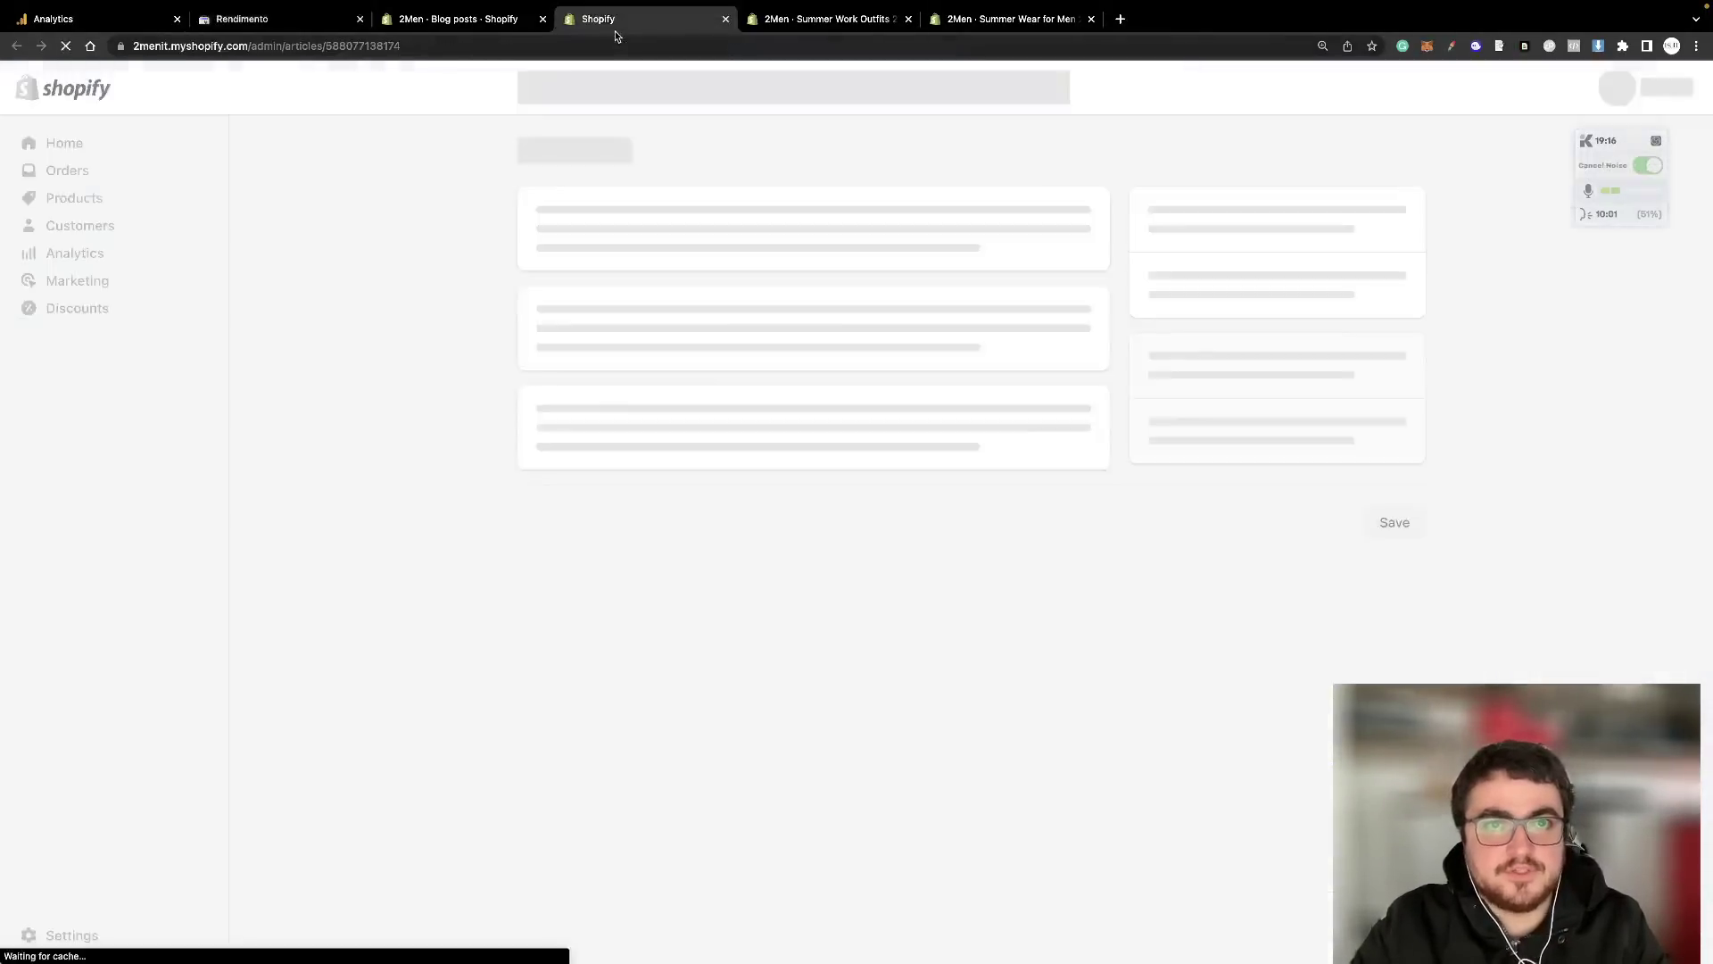
scroll(1111, 569, down, 10)
click(1035, 255)
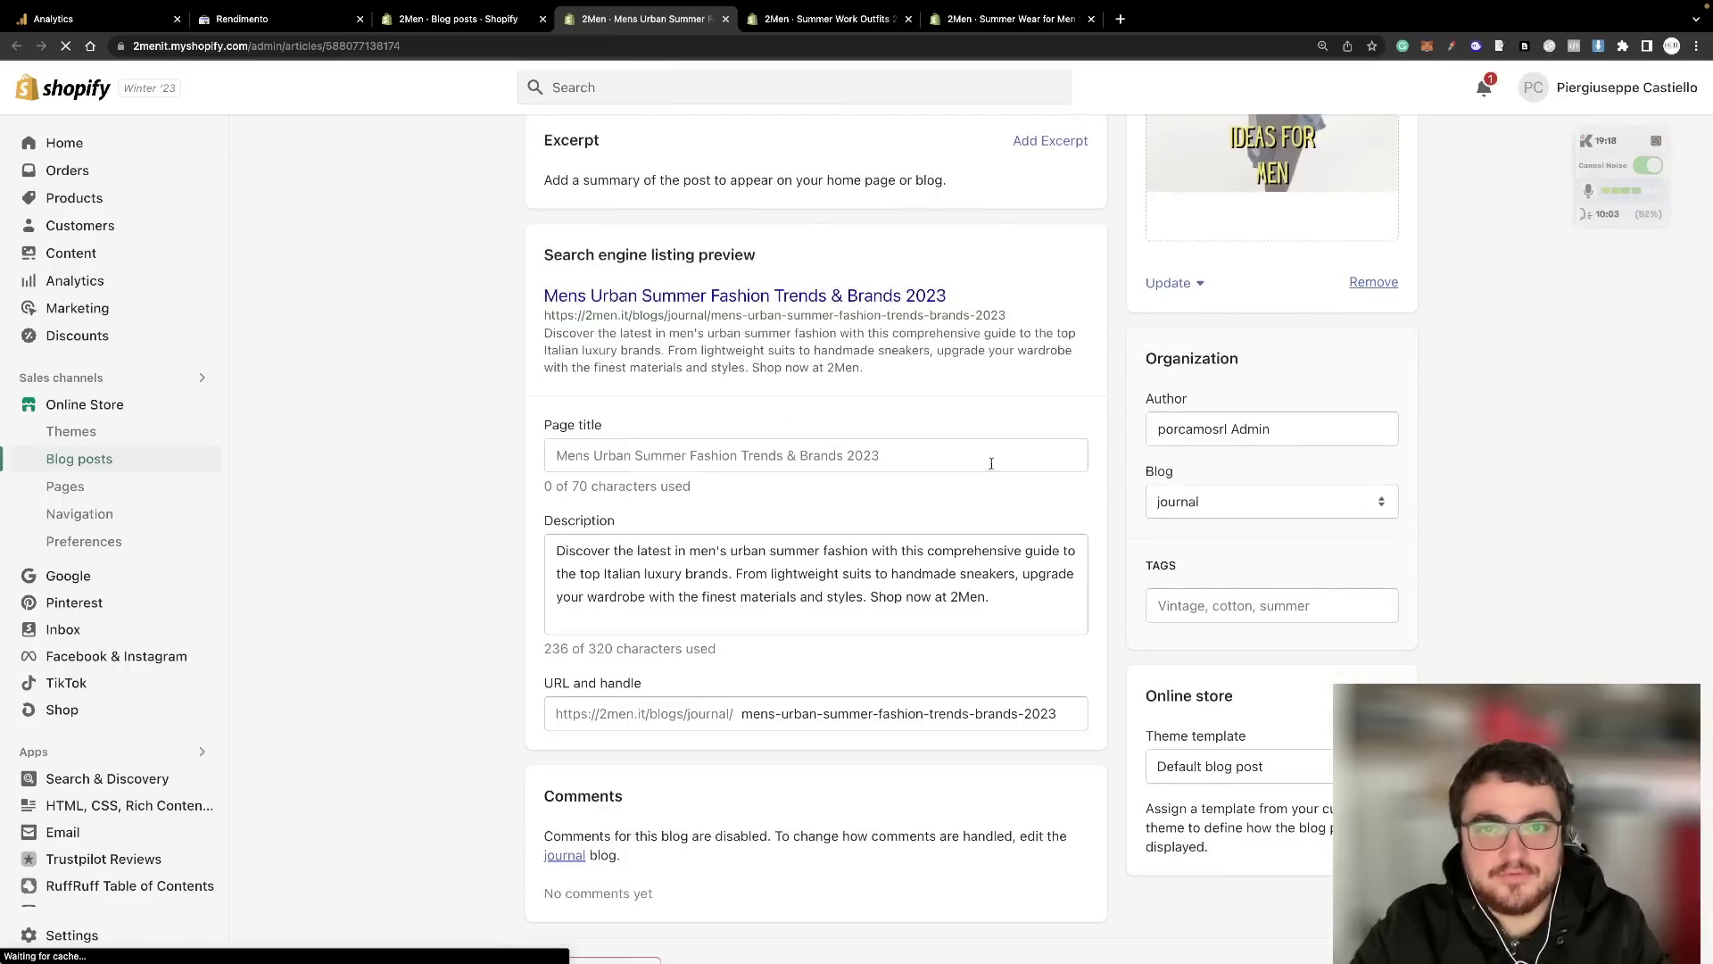
click(911, 713)
key(super+a)
key(super+c)
key(super+2)
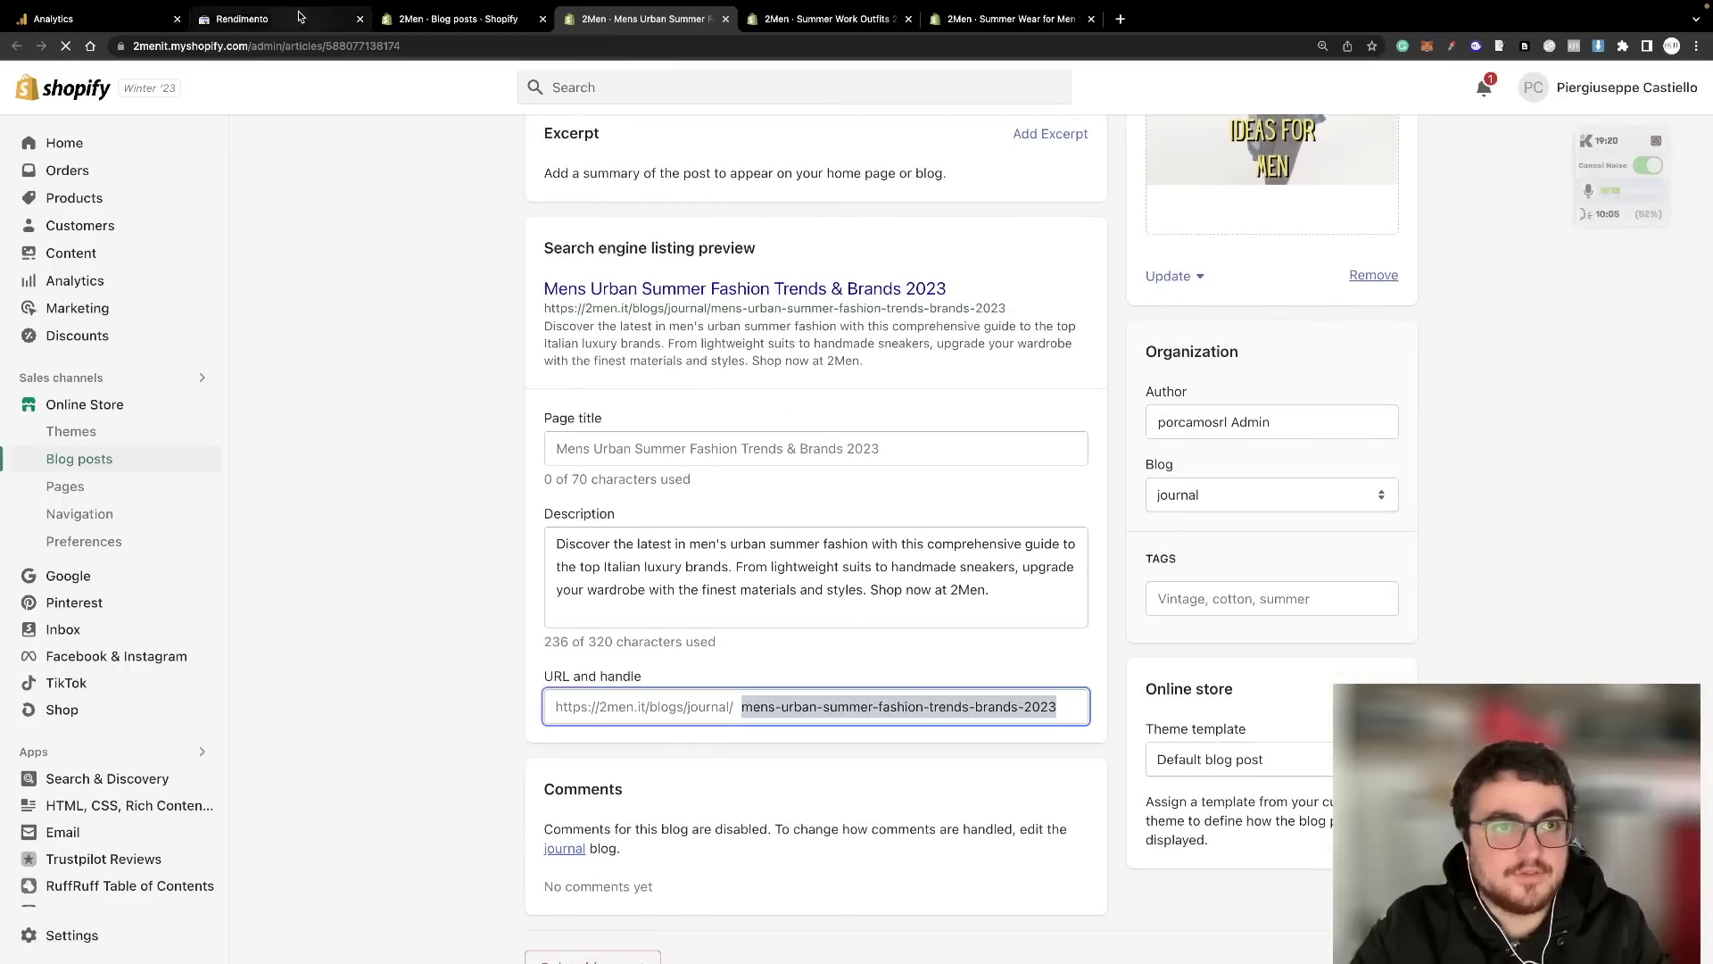
- Filter search results to mens-urban-summer-fashion-trends-brands-2023, showing 0 clicks and 3 impressions
click(107, 395)
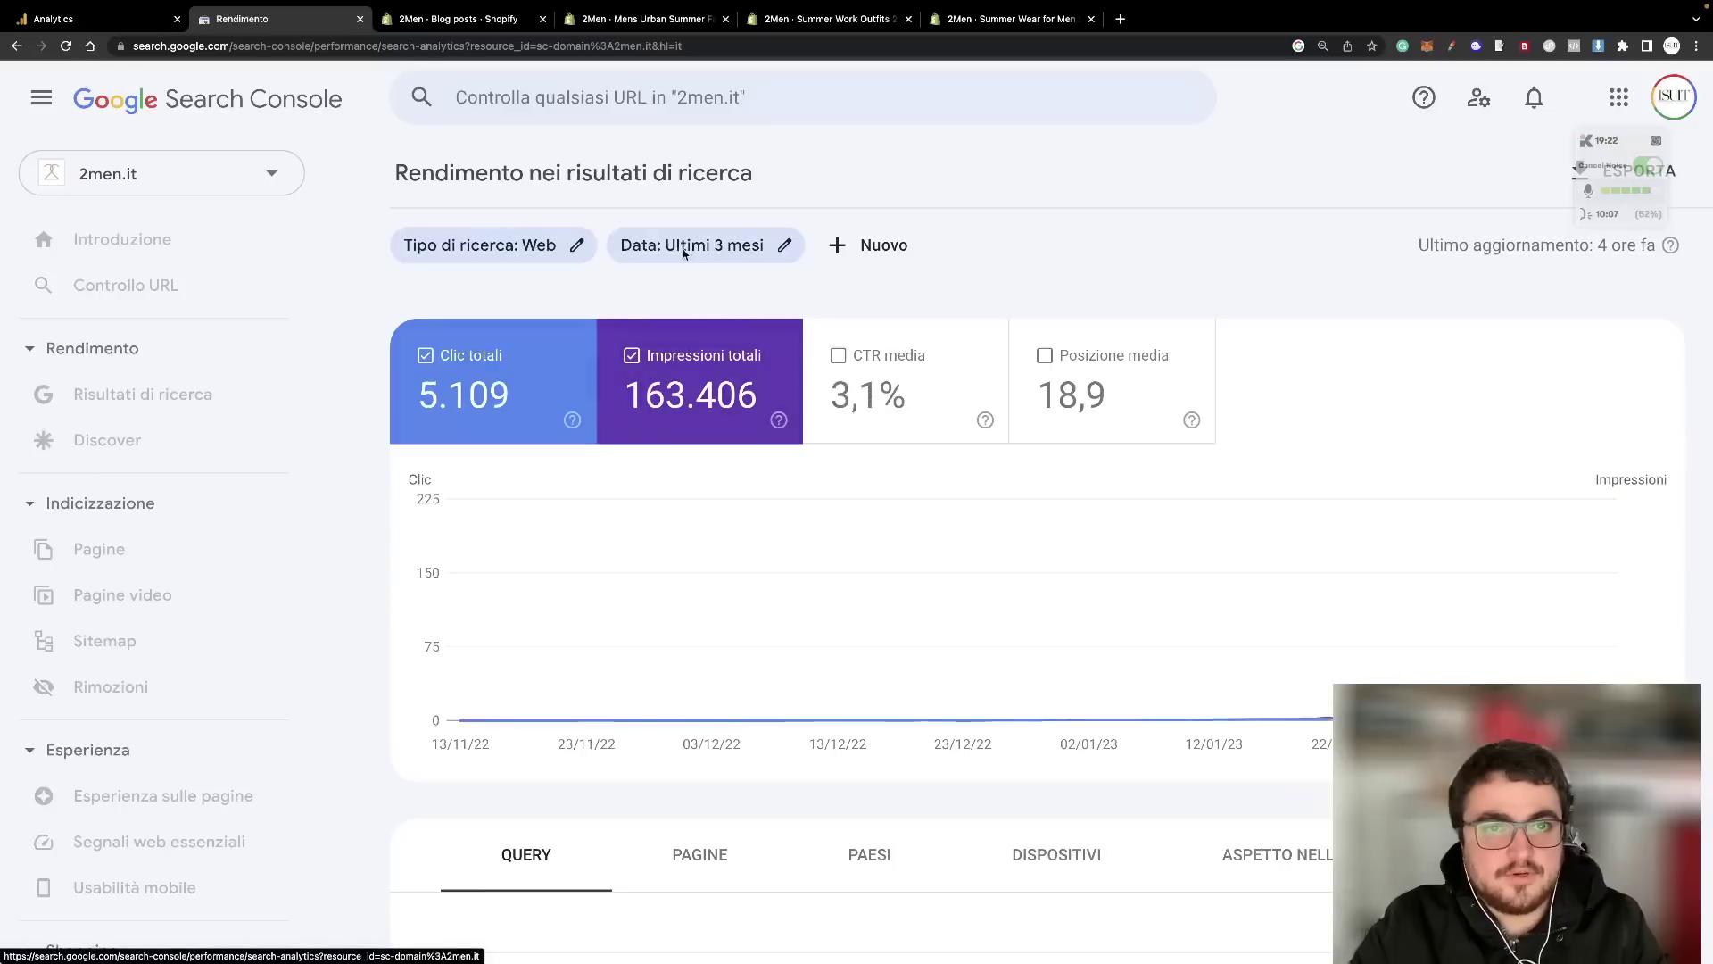
click(867, 244)
click(944, 351)
key(super+v)
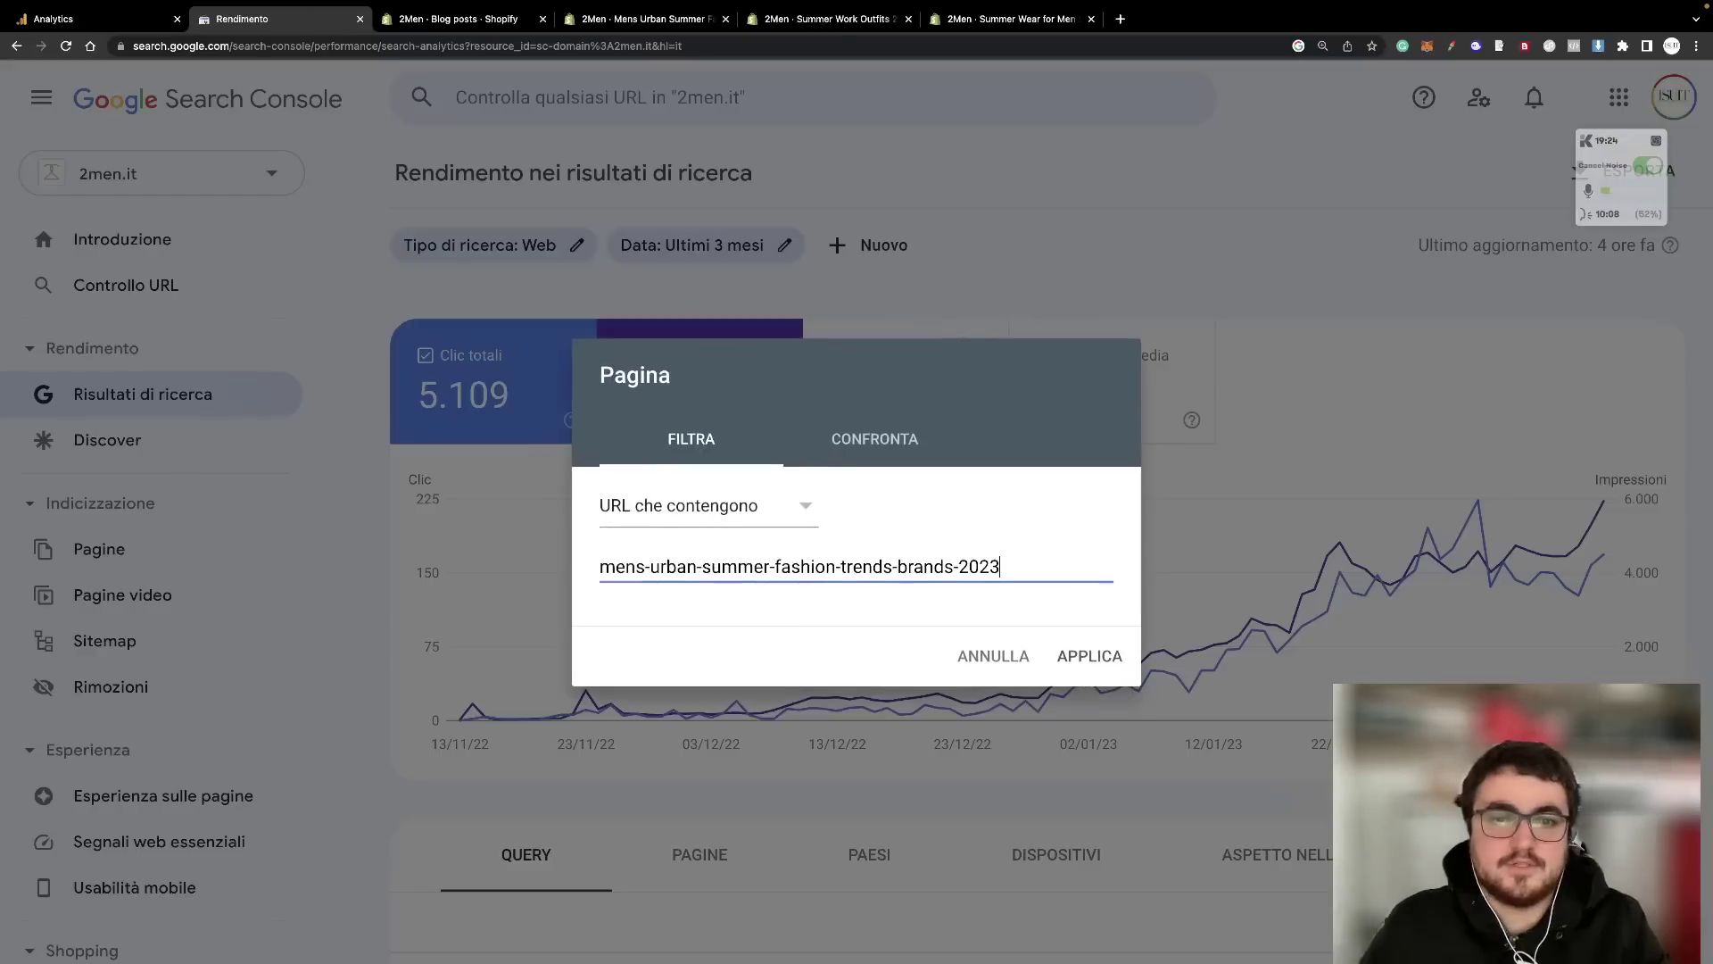
key(Return)
scroll(1624, 652, down, 4)
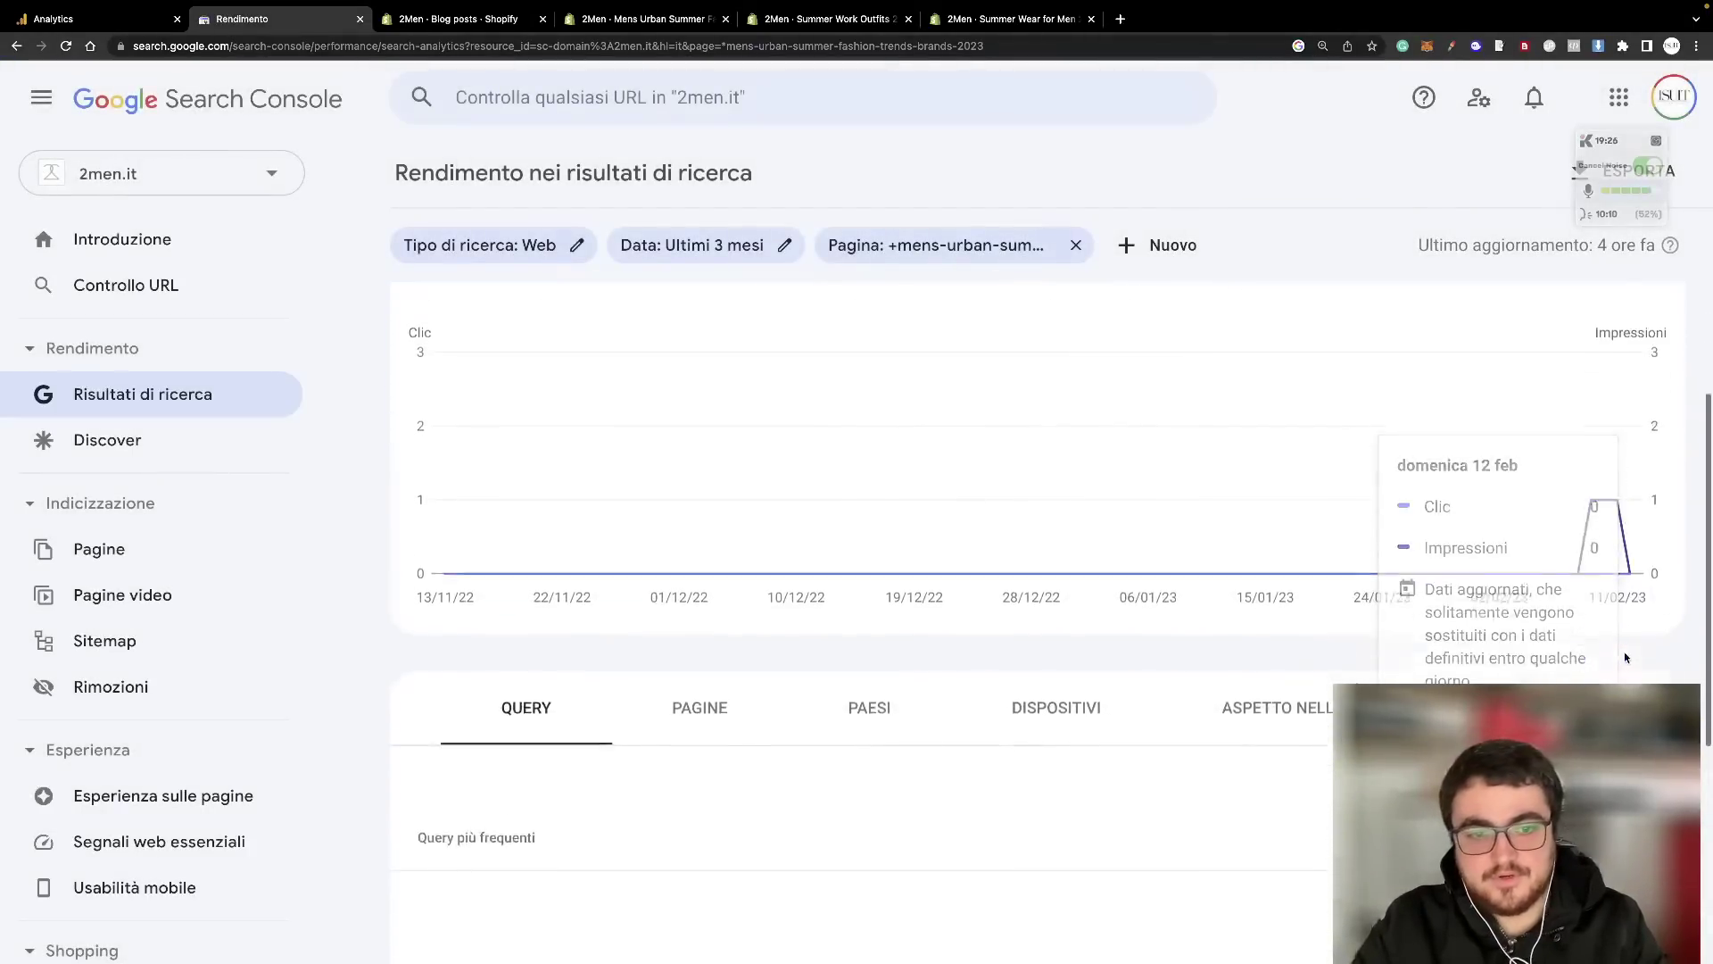
scroll(1115, 286, up, 4)
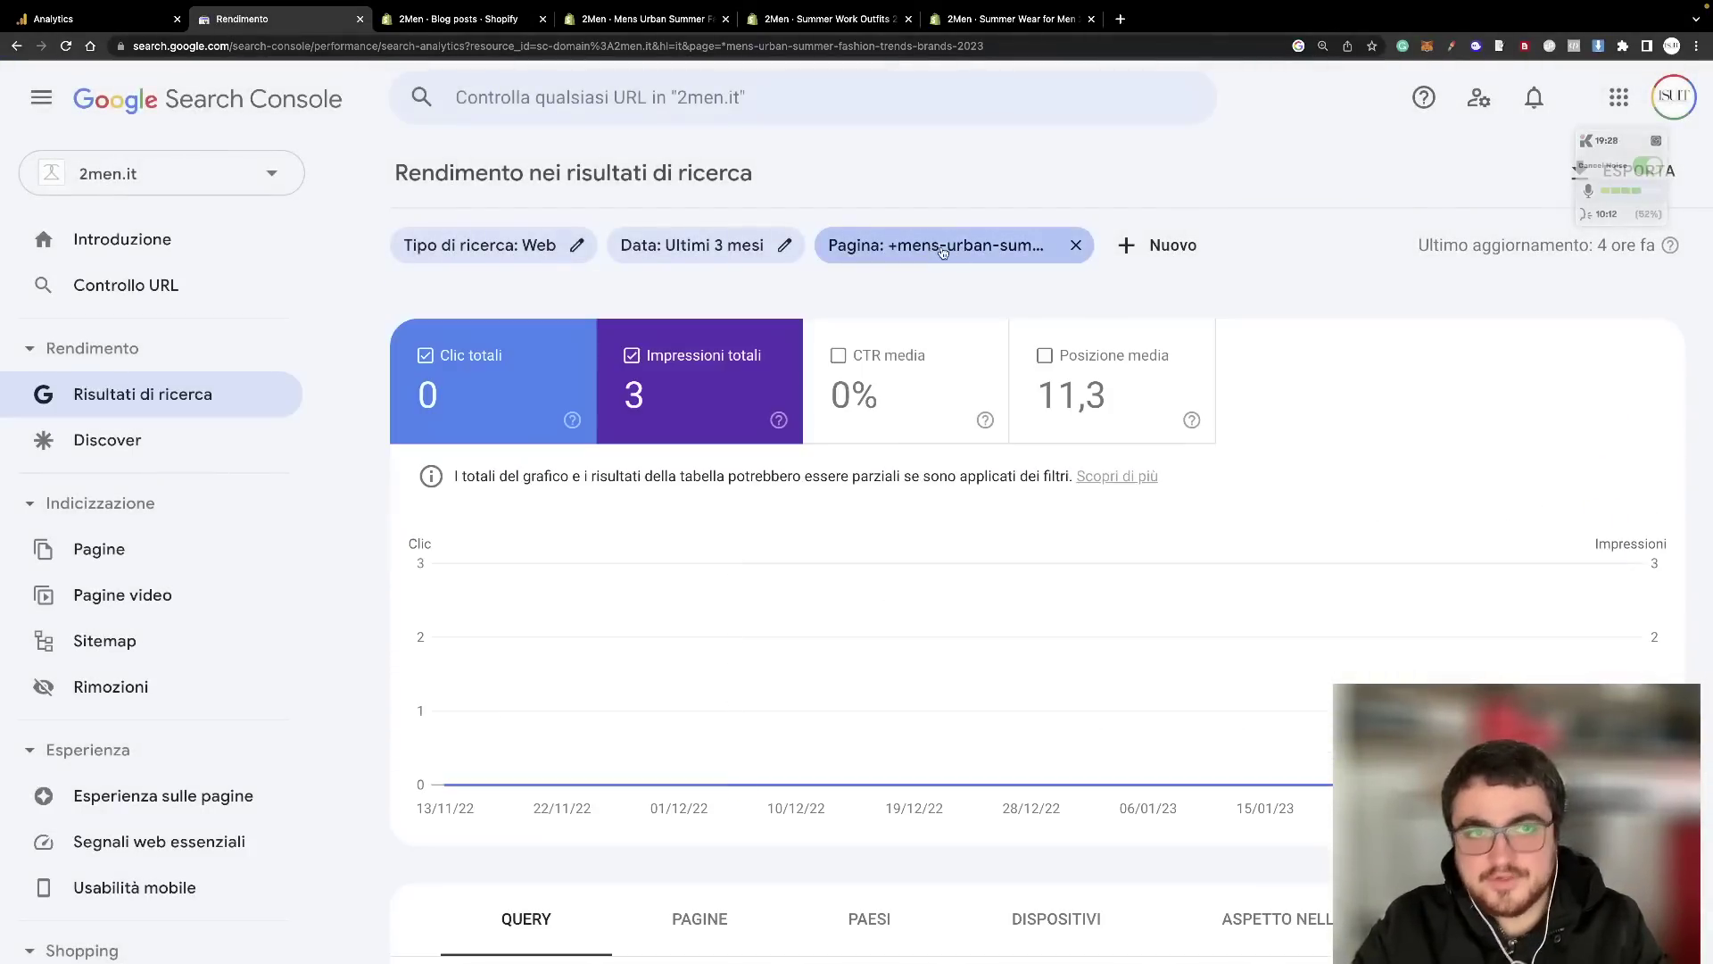
- Close the three Shopify article tabs
click(705, 19)
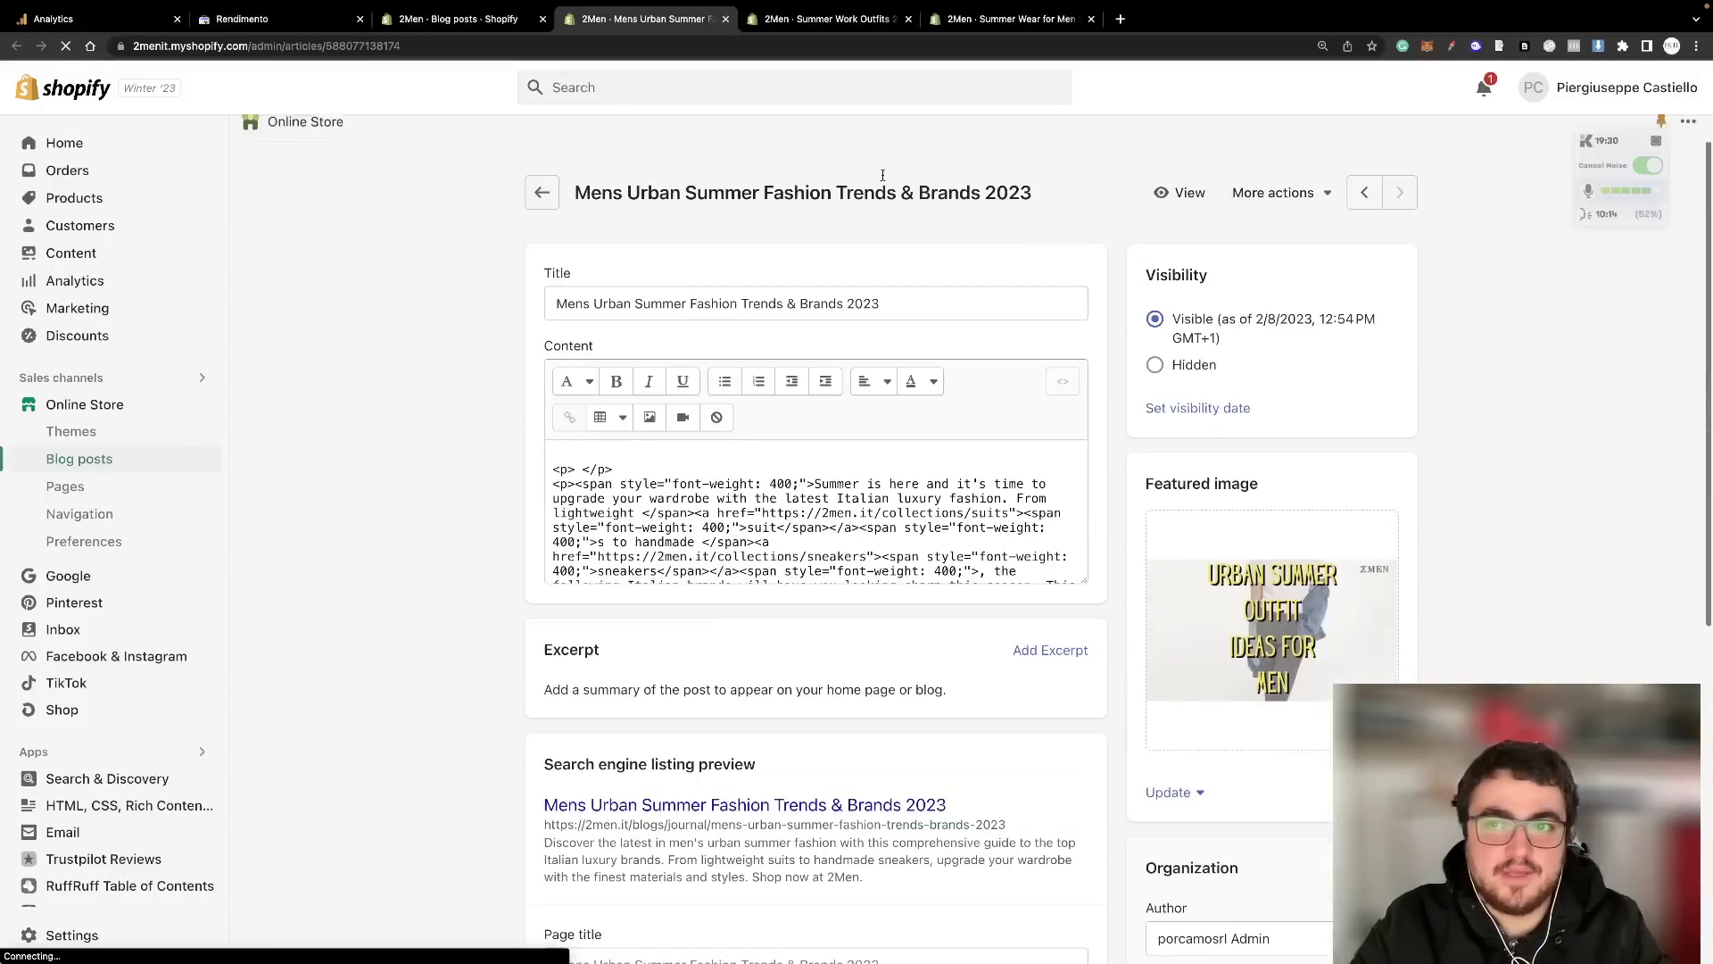
click(727, 19)
click(728, 20)
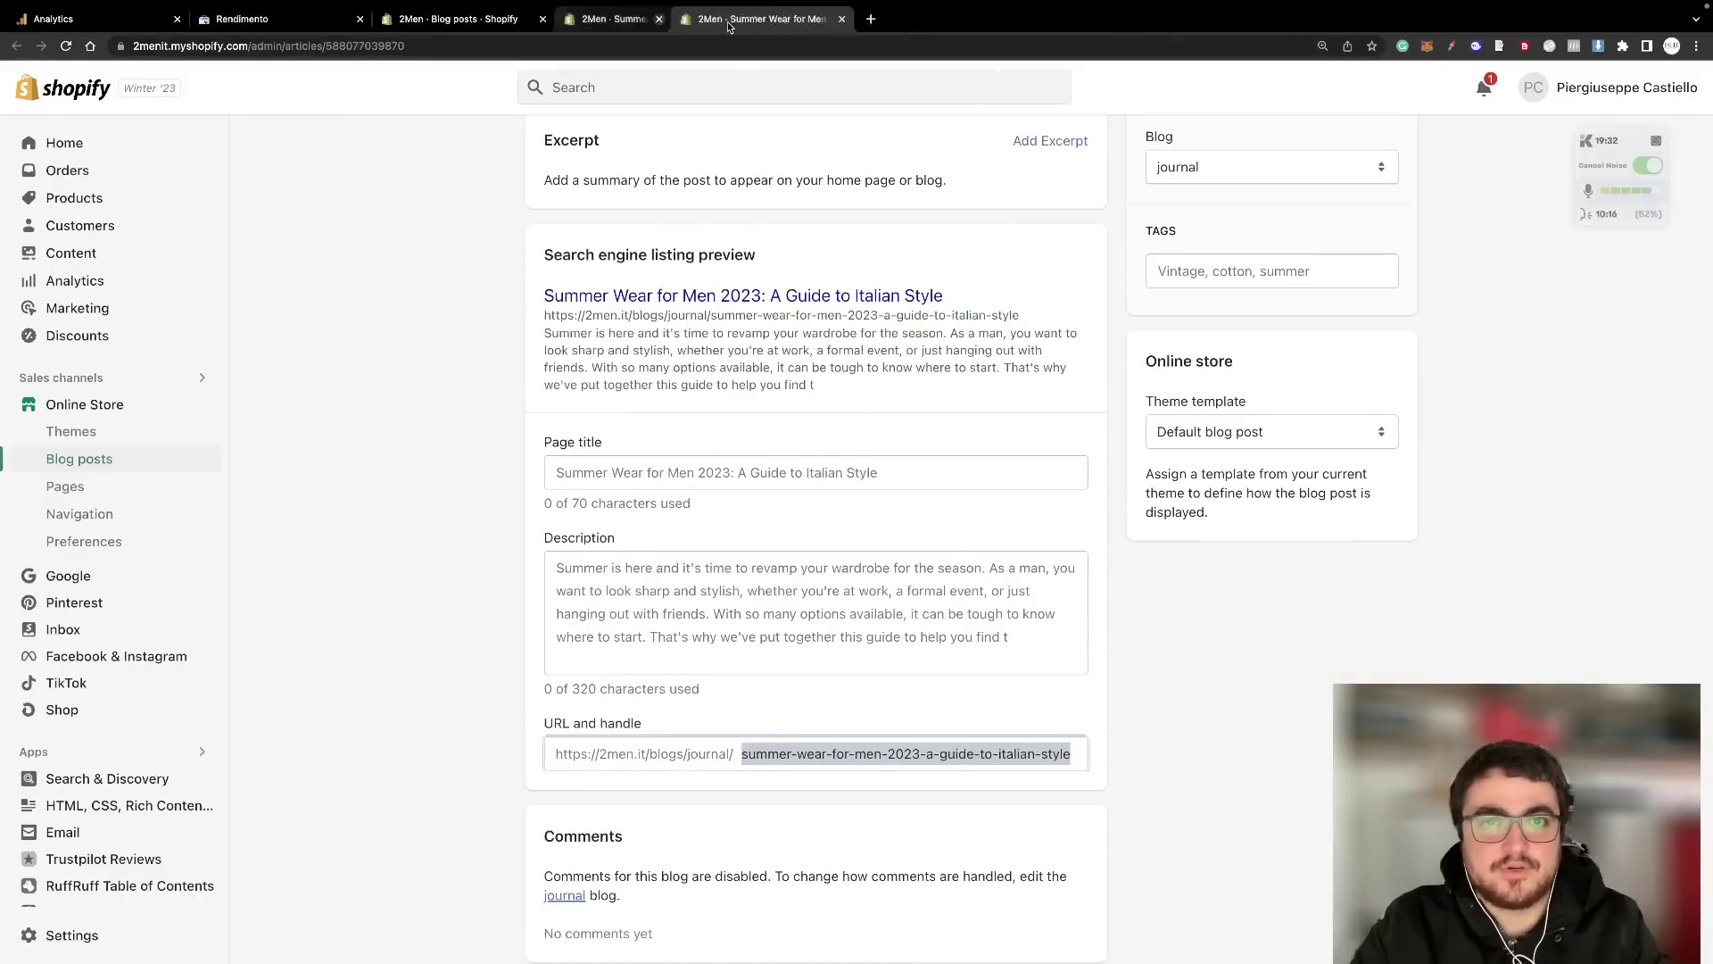
click(728, 20)
scroll(651, 383, down, 1)
key(ctrl+Up)
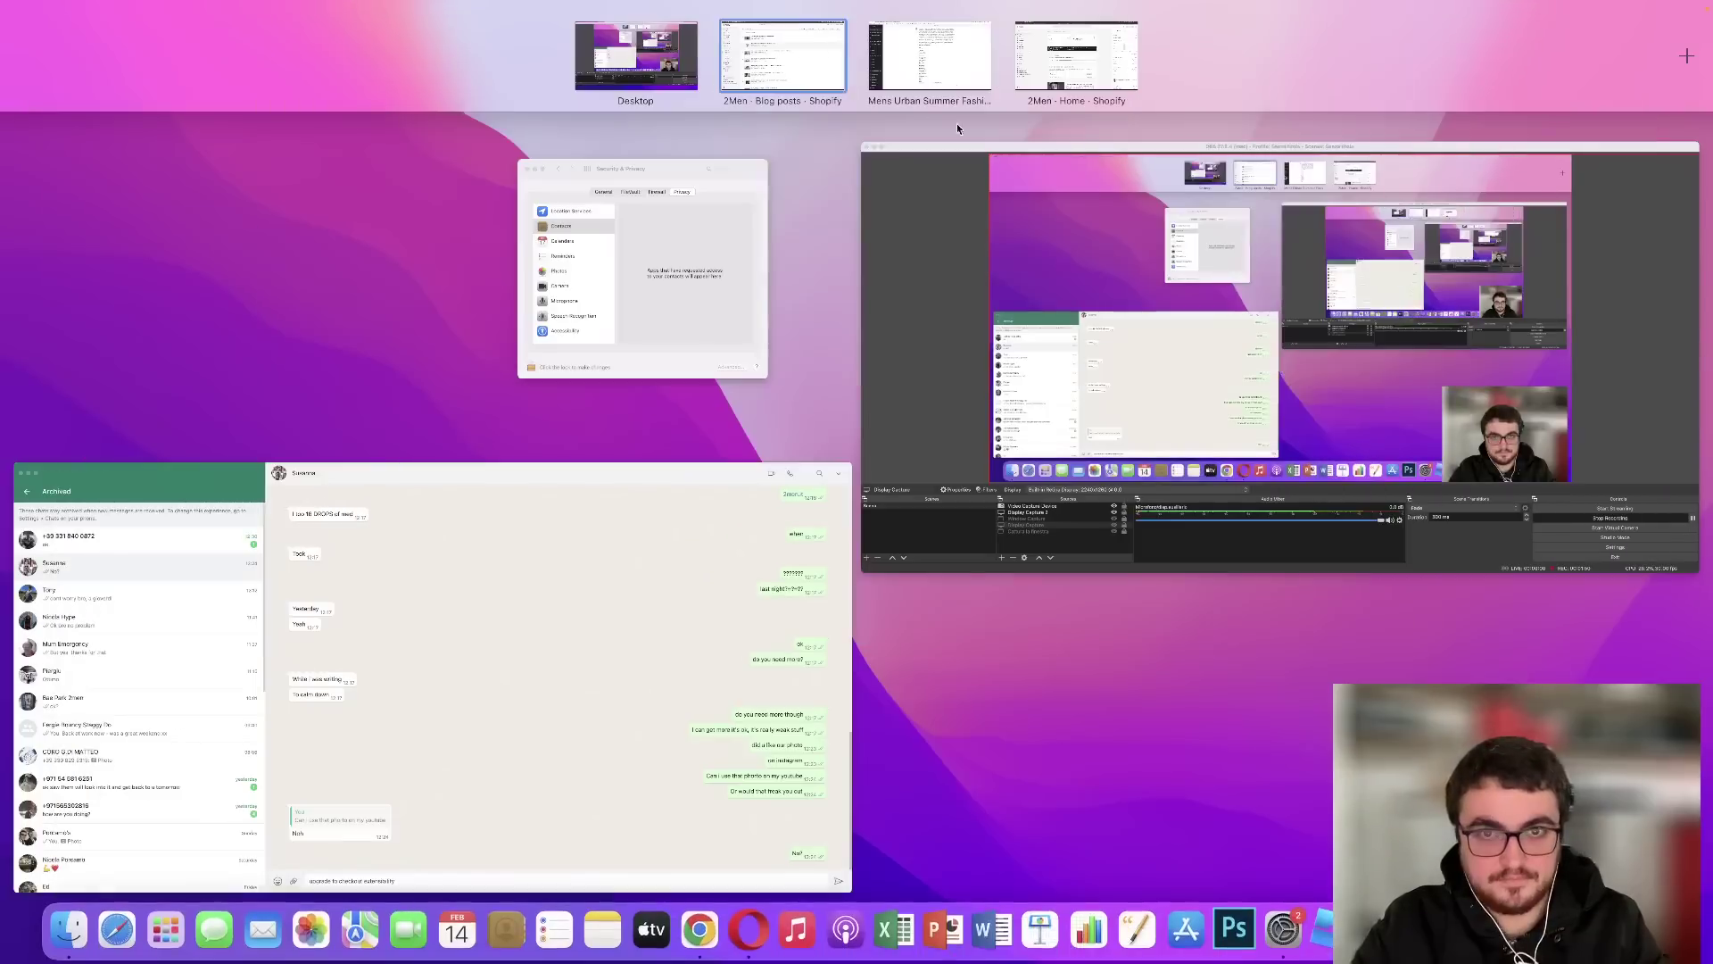
- Show the Prompt Builder ISS sheet with tone 'Charles Bukowski Formal' and topic 'men's urban summer wear for 2023'
key(ctrl+Right)
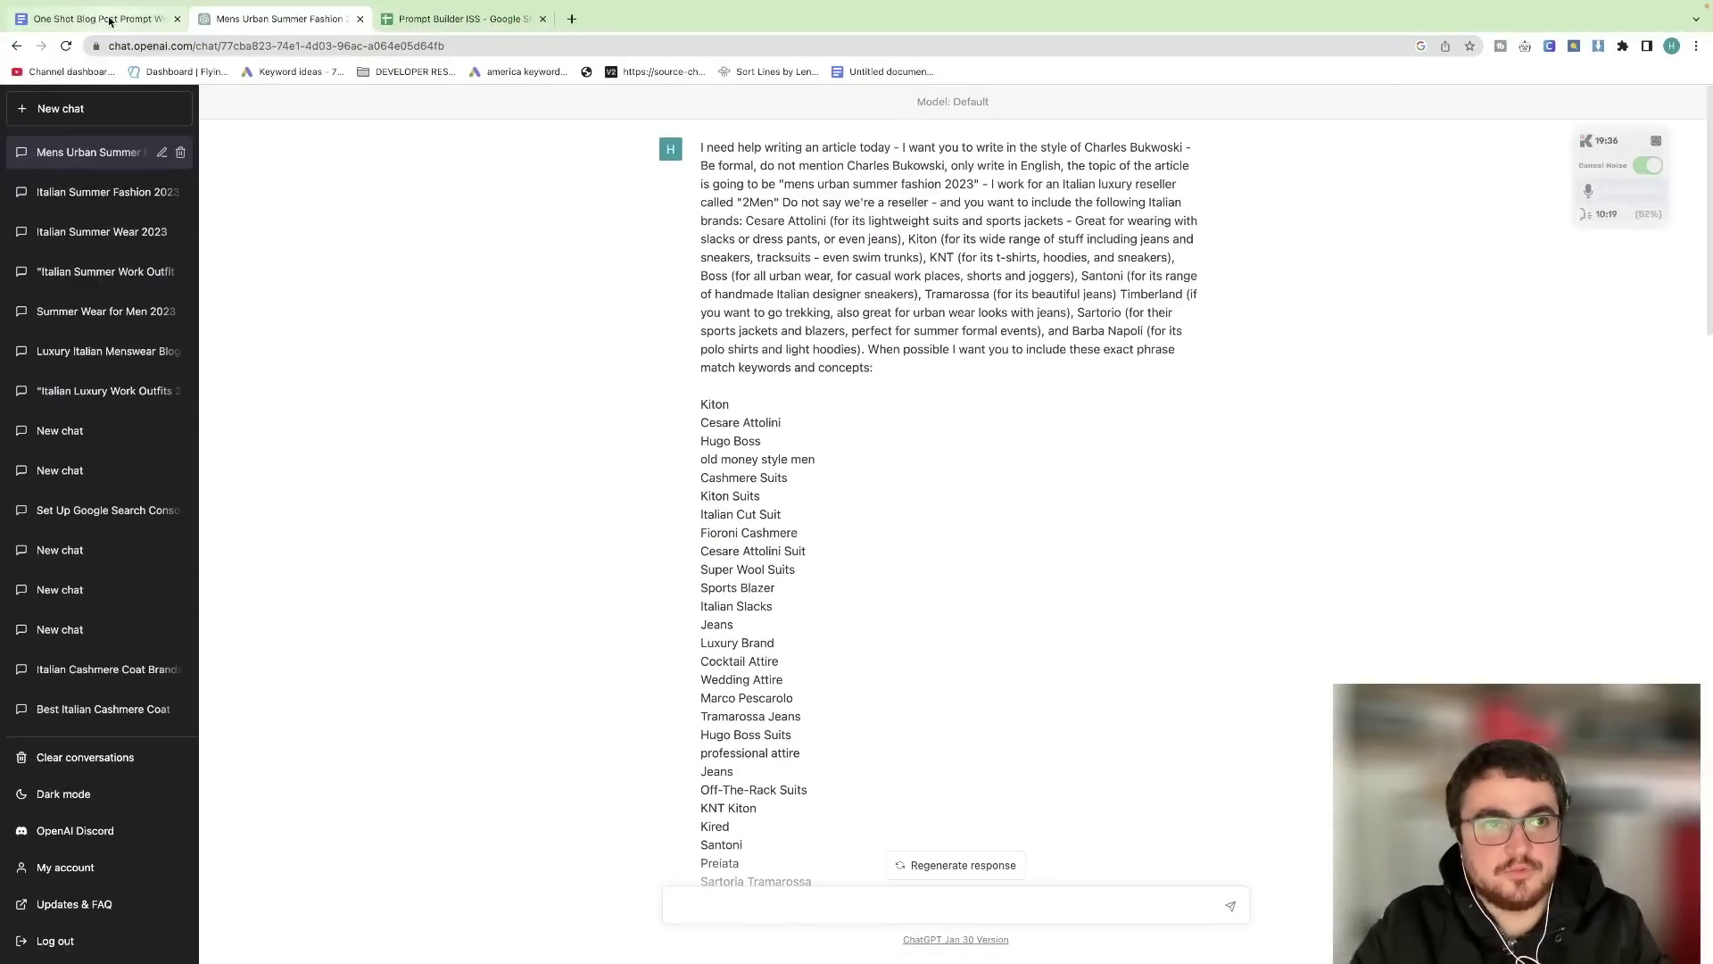
click(98, 19)
click(459, 19)
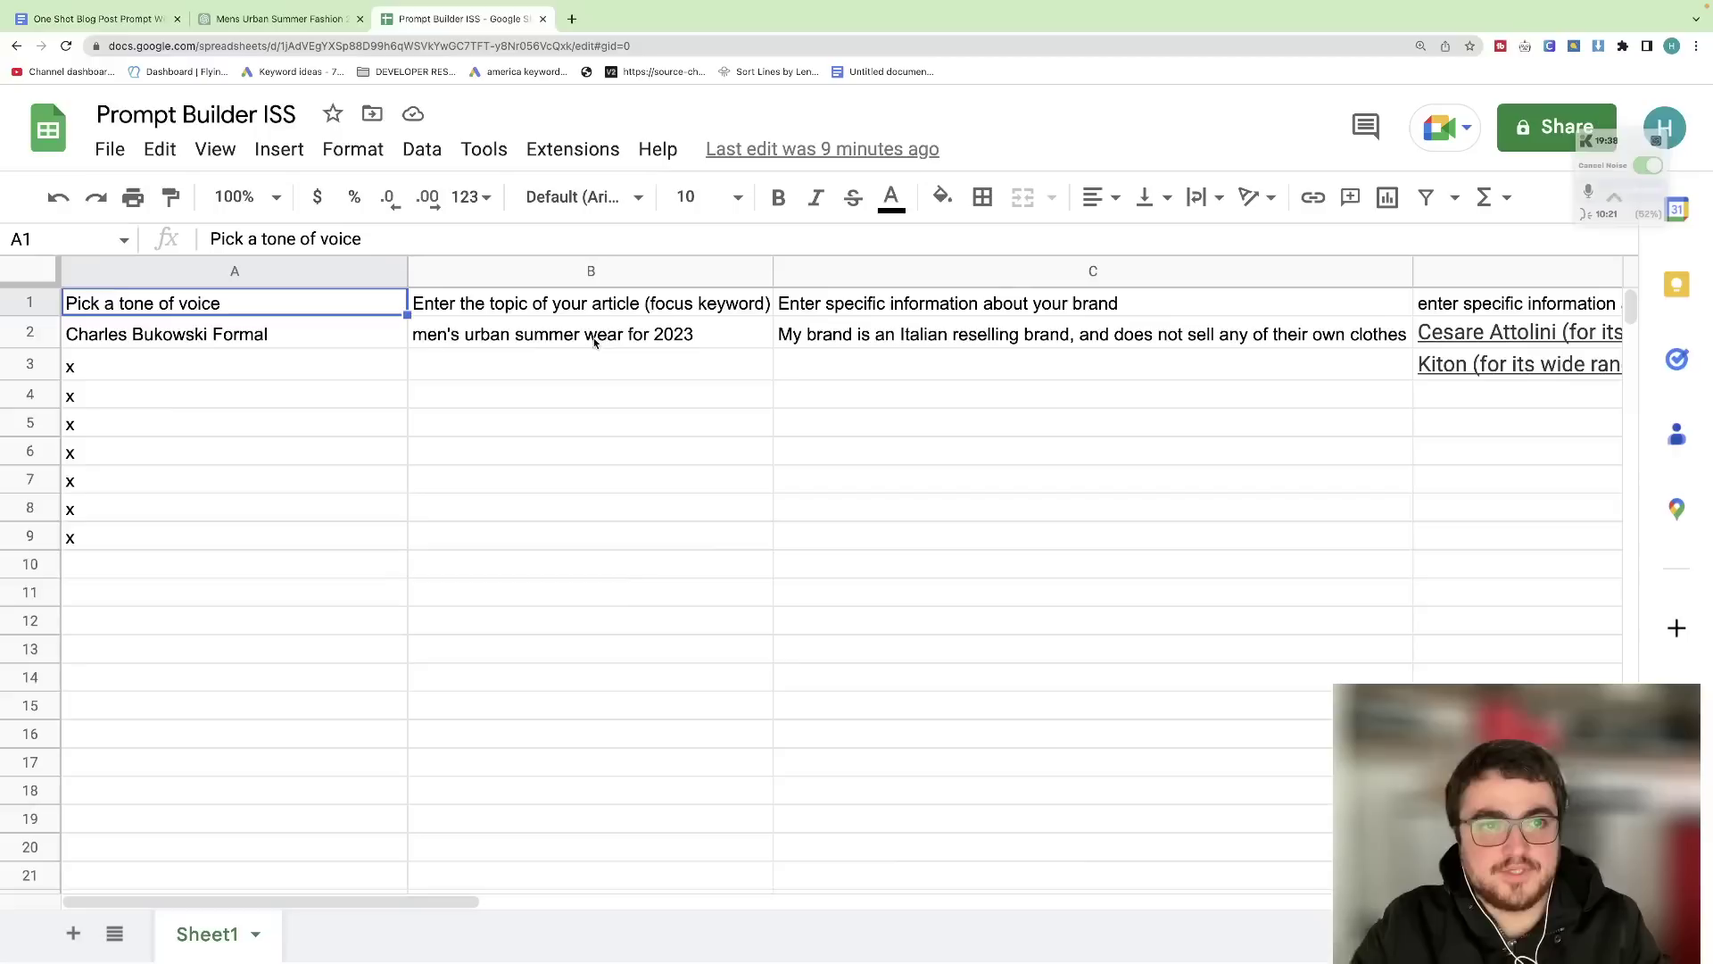
click(768, 554)
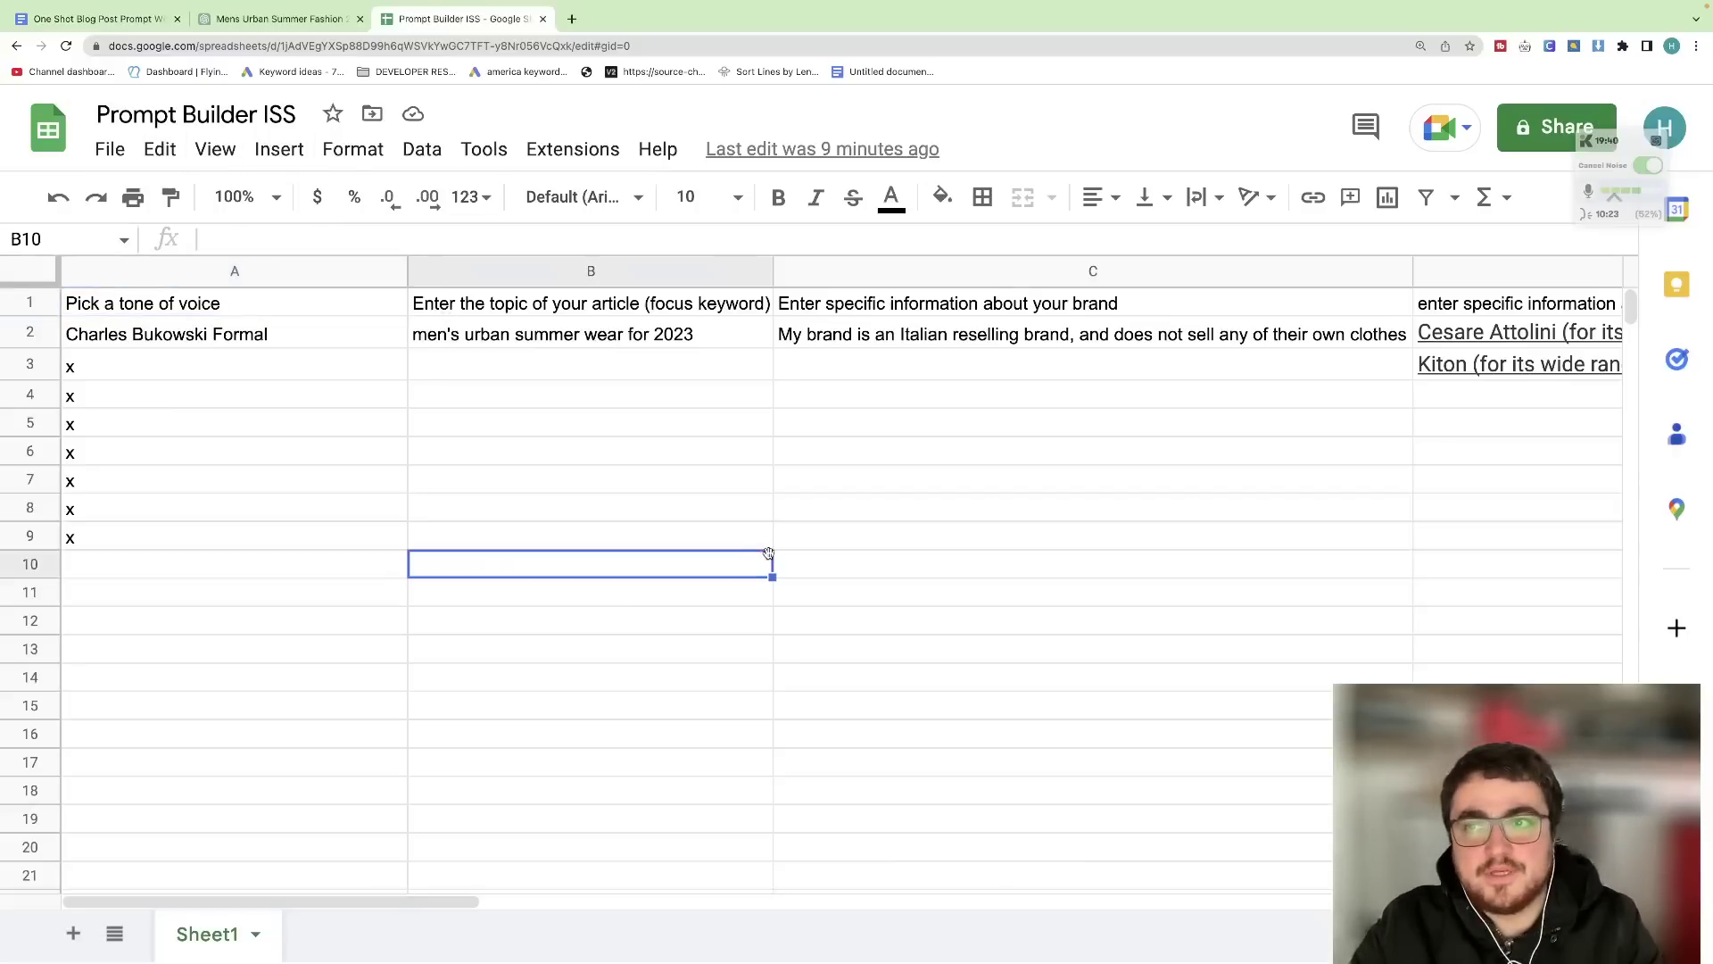
scroll(714, 535, right, 5)
scroll(714, 535, left, 5)
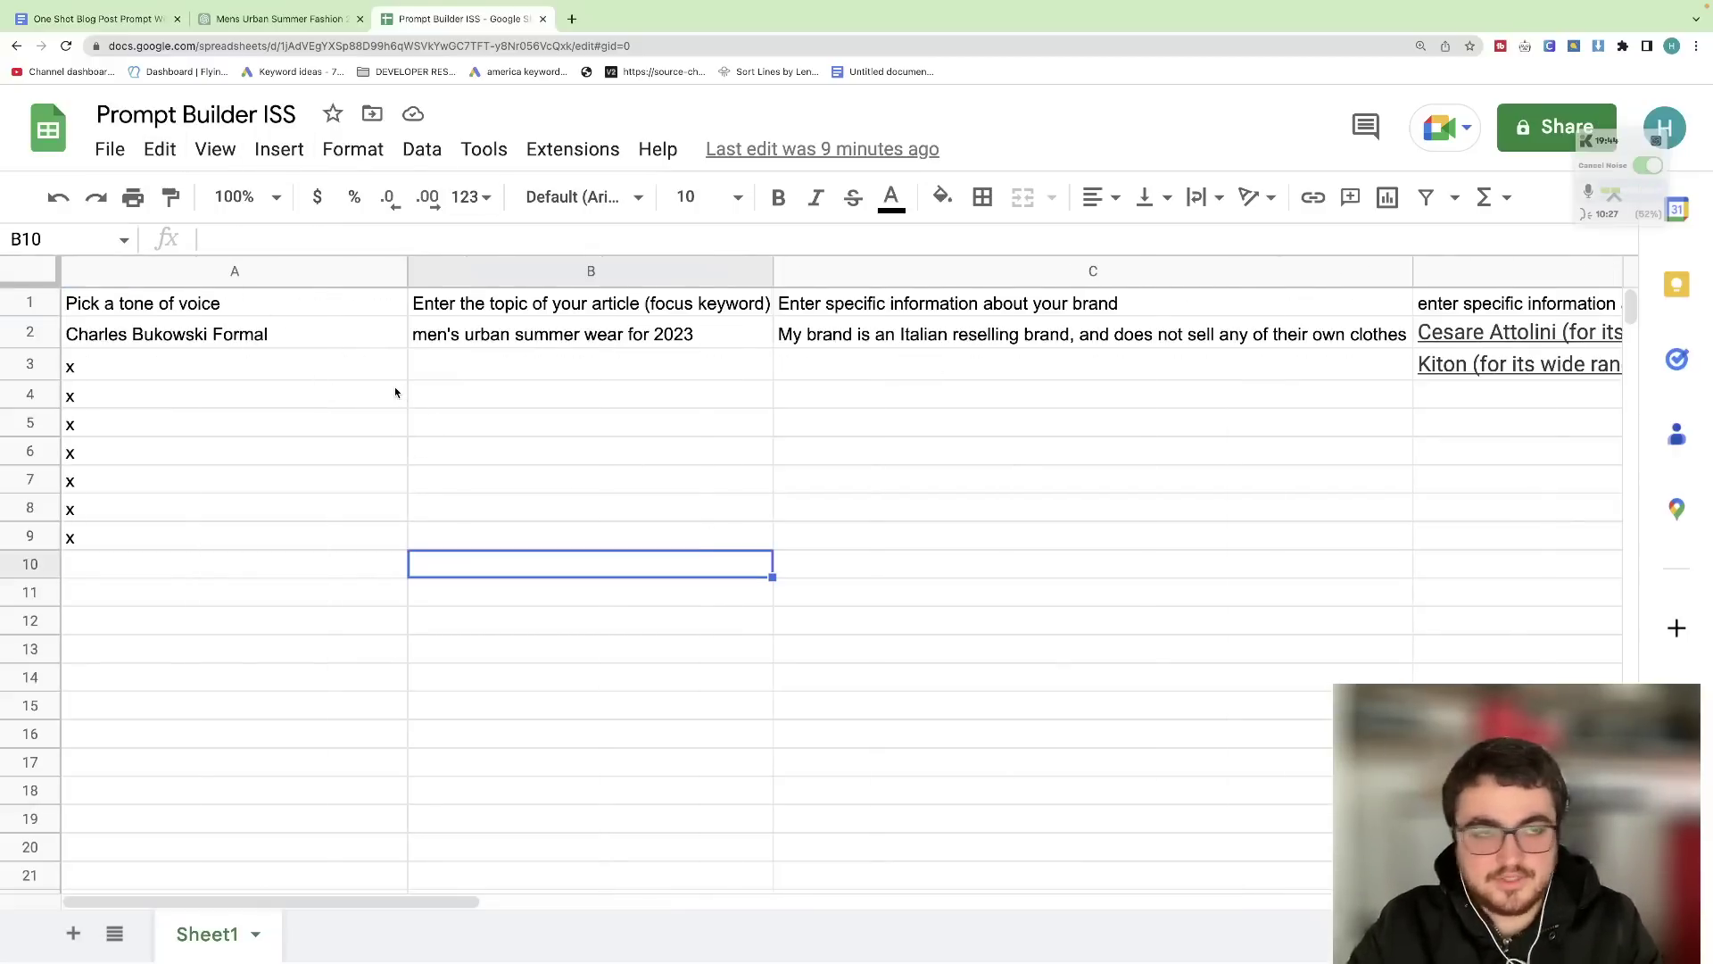
click(98, 18)
scroll(813, 462, down, 10)
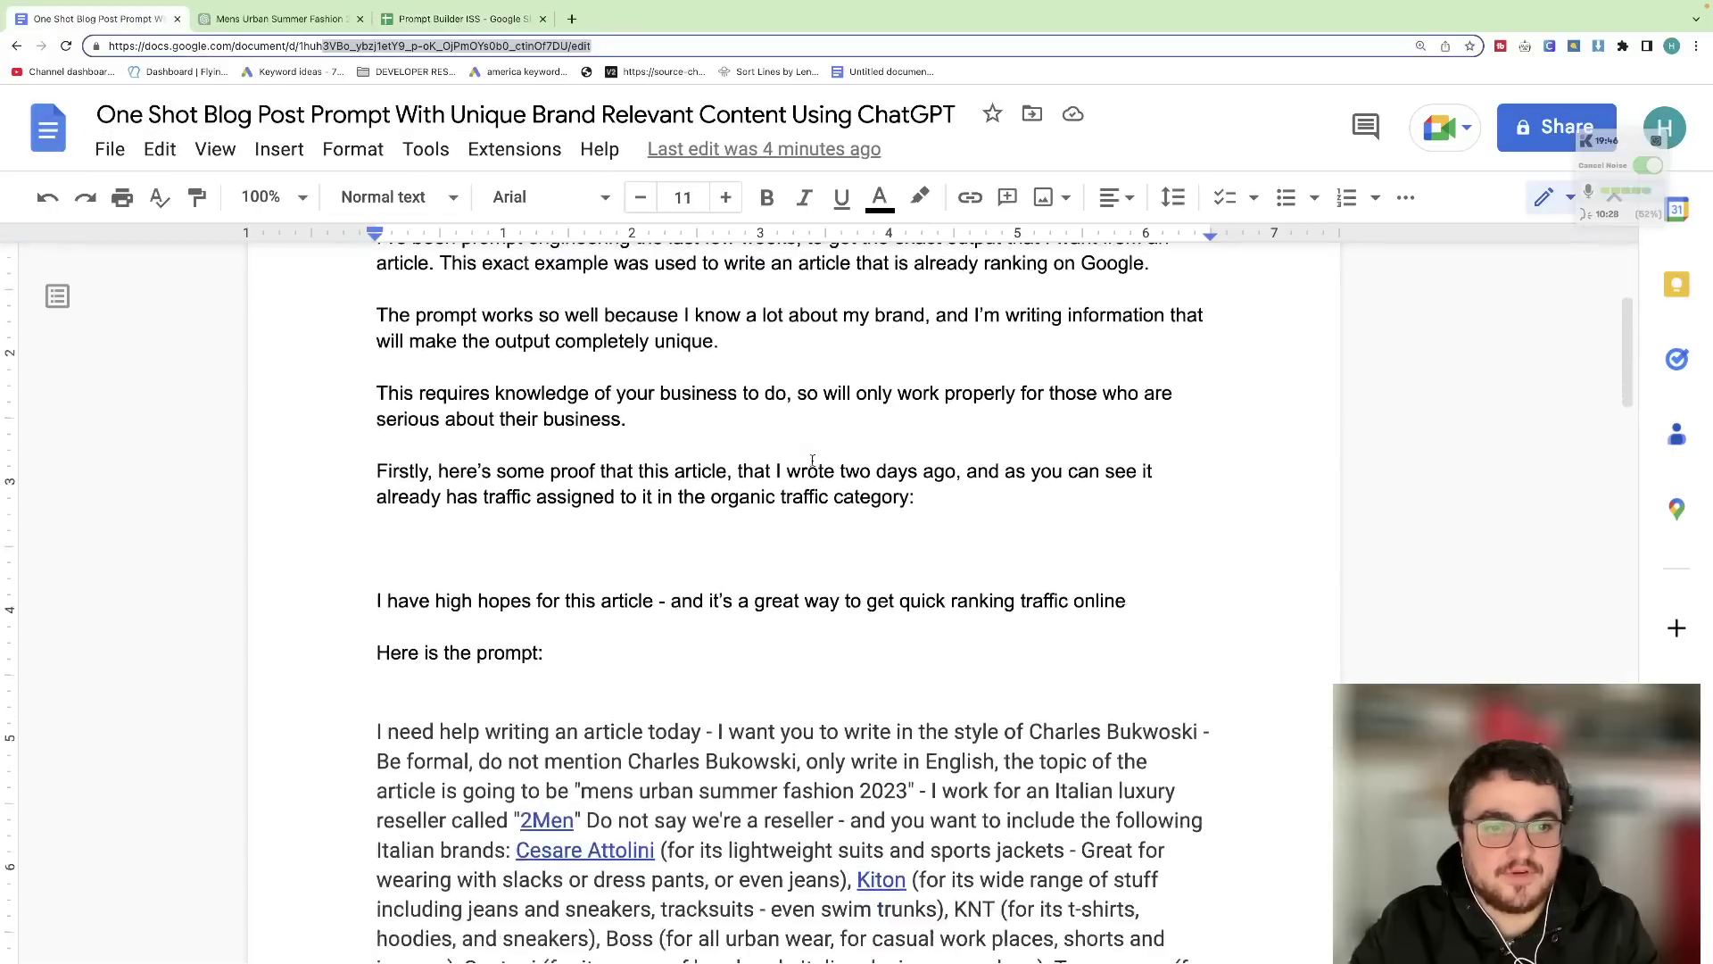
scroll(812, 461, up, 10)
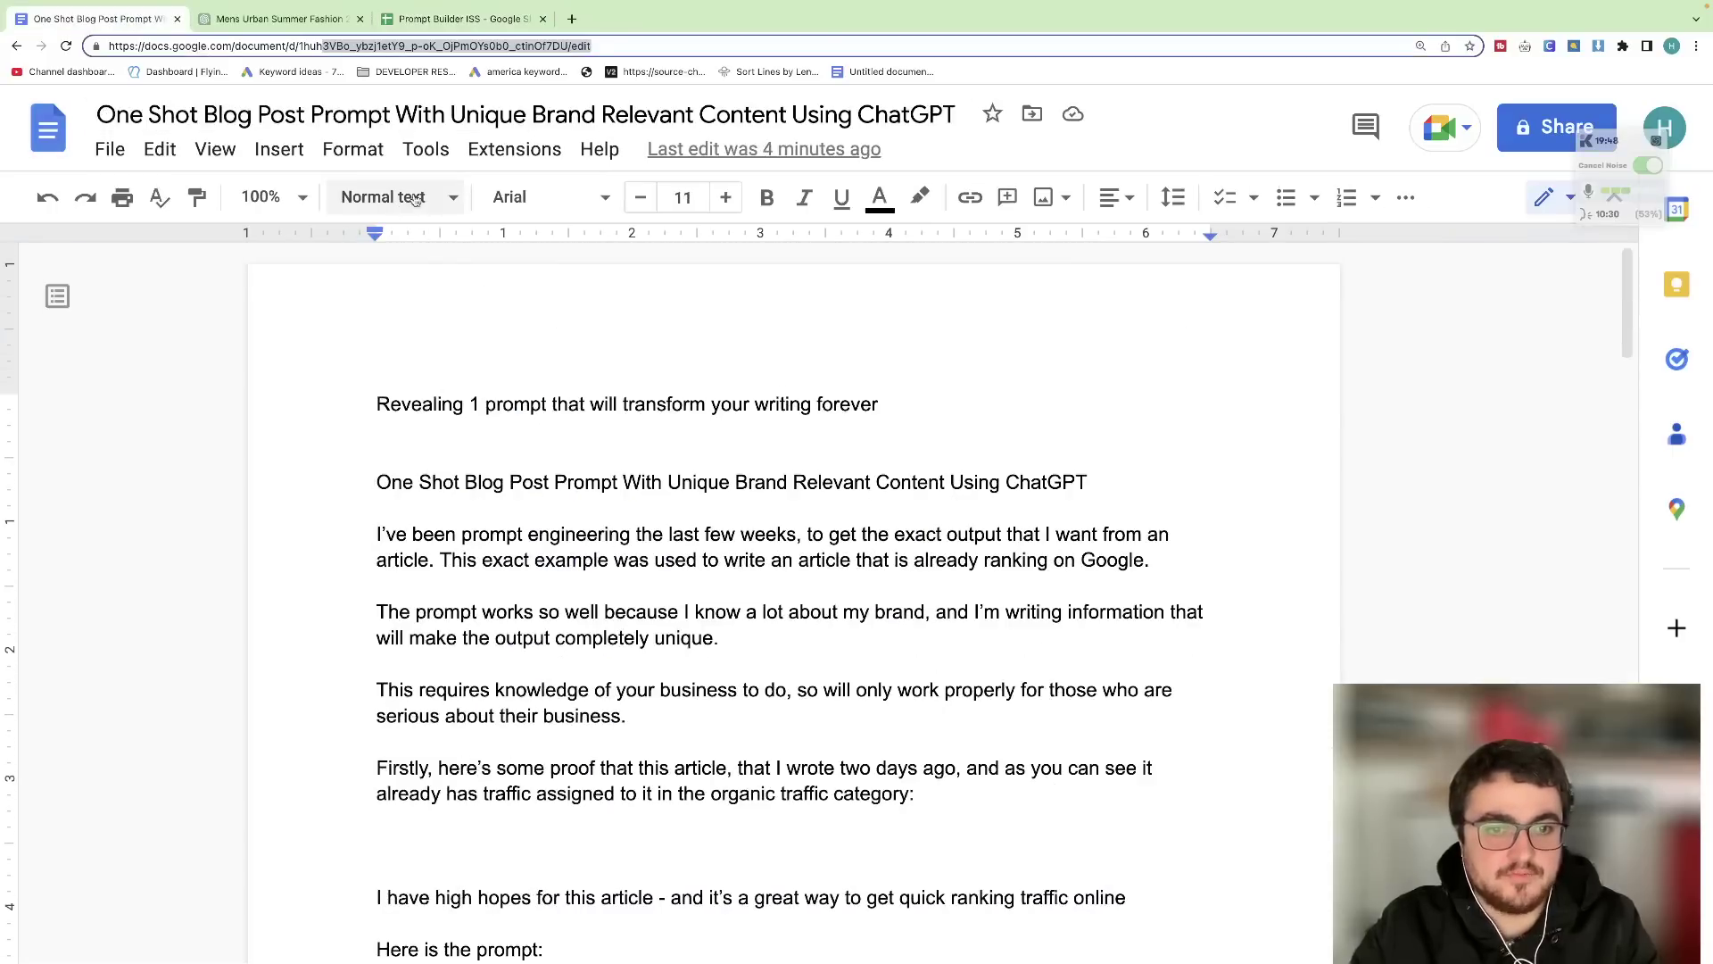
click(276, 19)
click(522, 19)
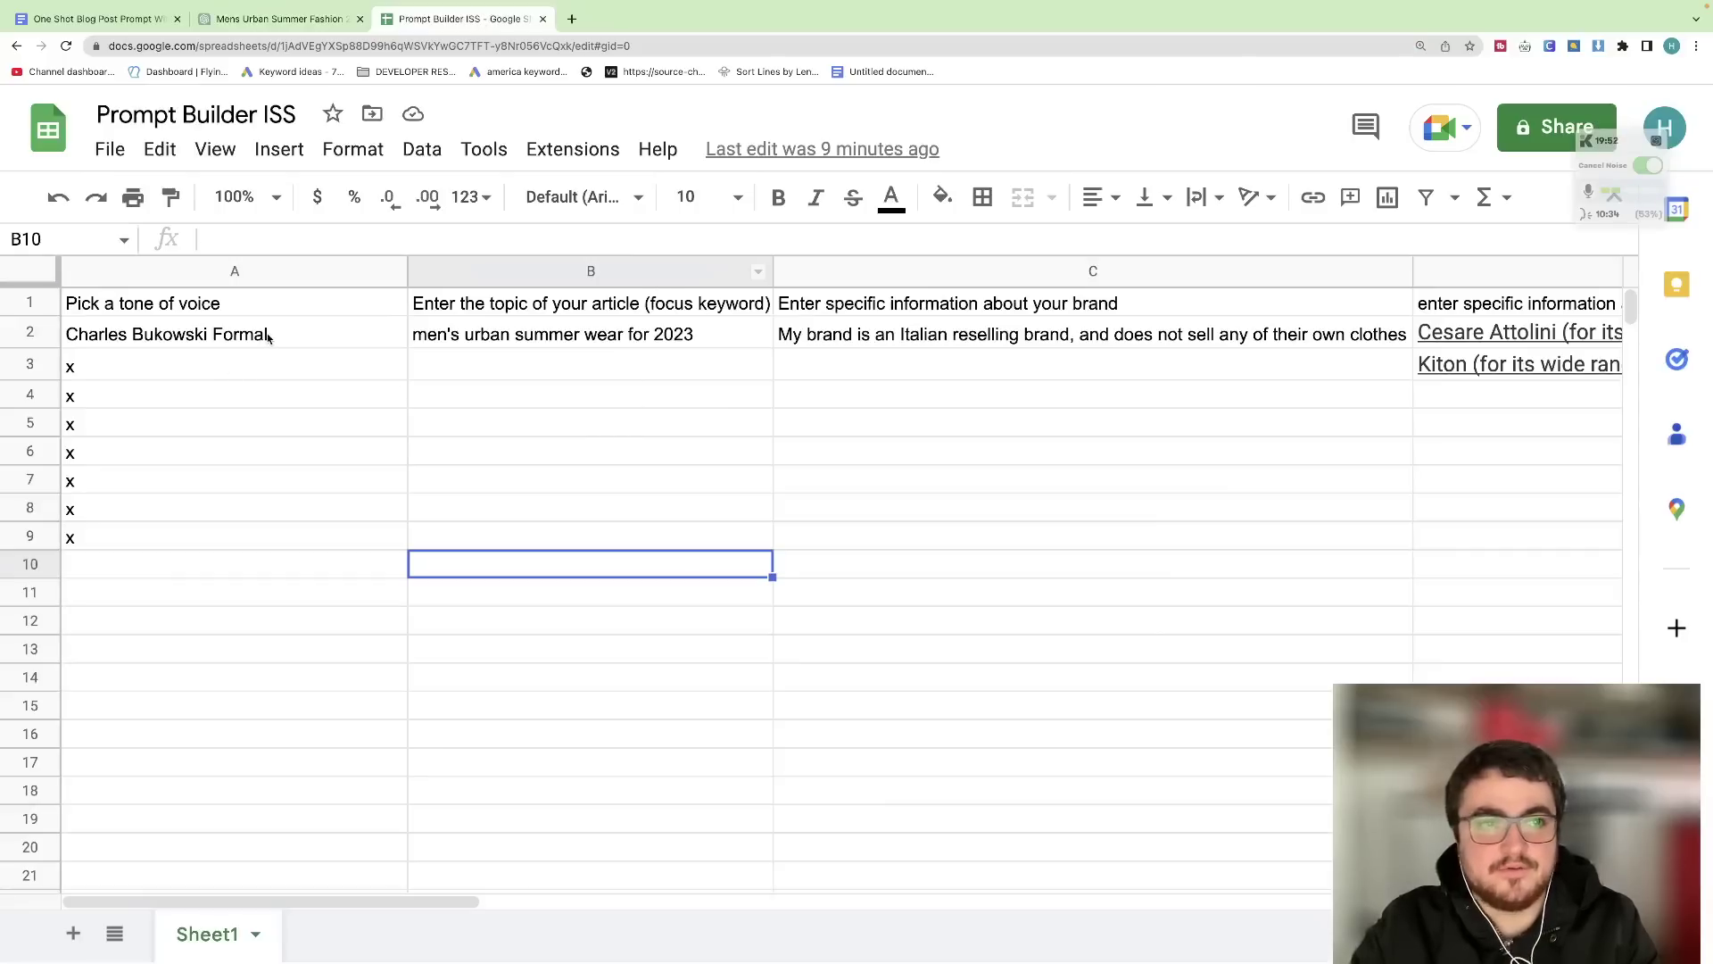
- Match the sheet's tone of voice entry to 'Charles Bukowski' in the Mens Urban Summer chat prompt
click(161, 343)
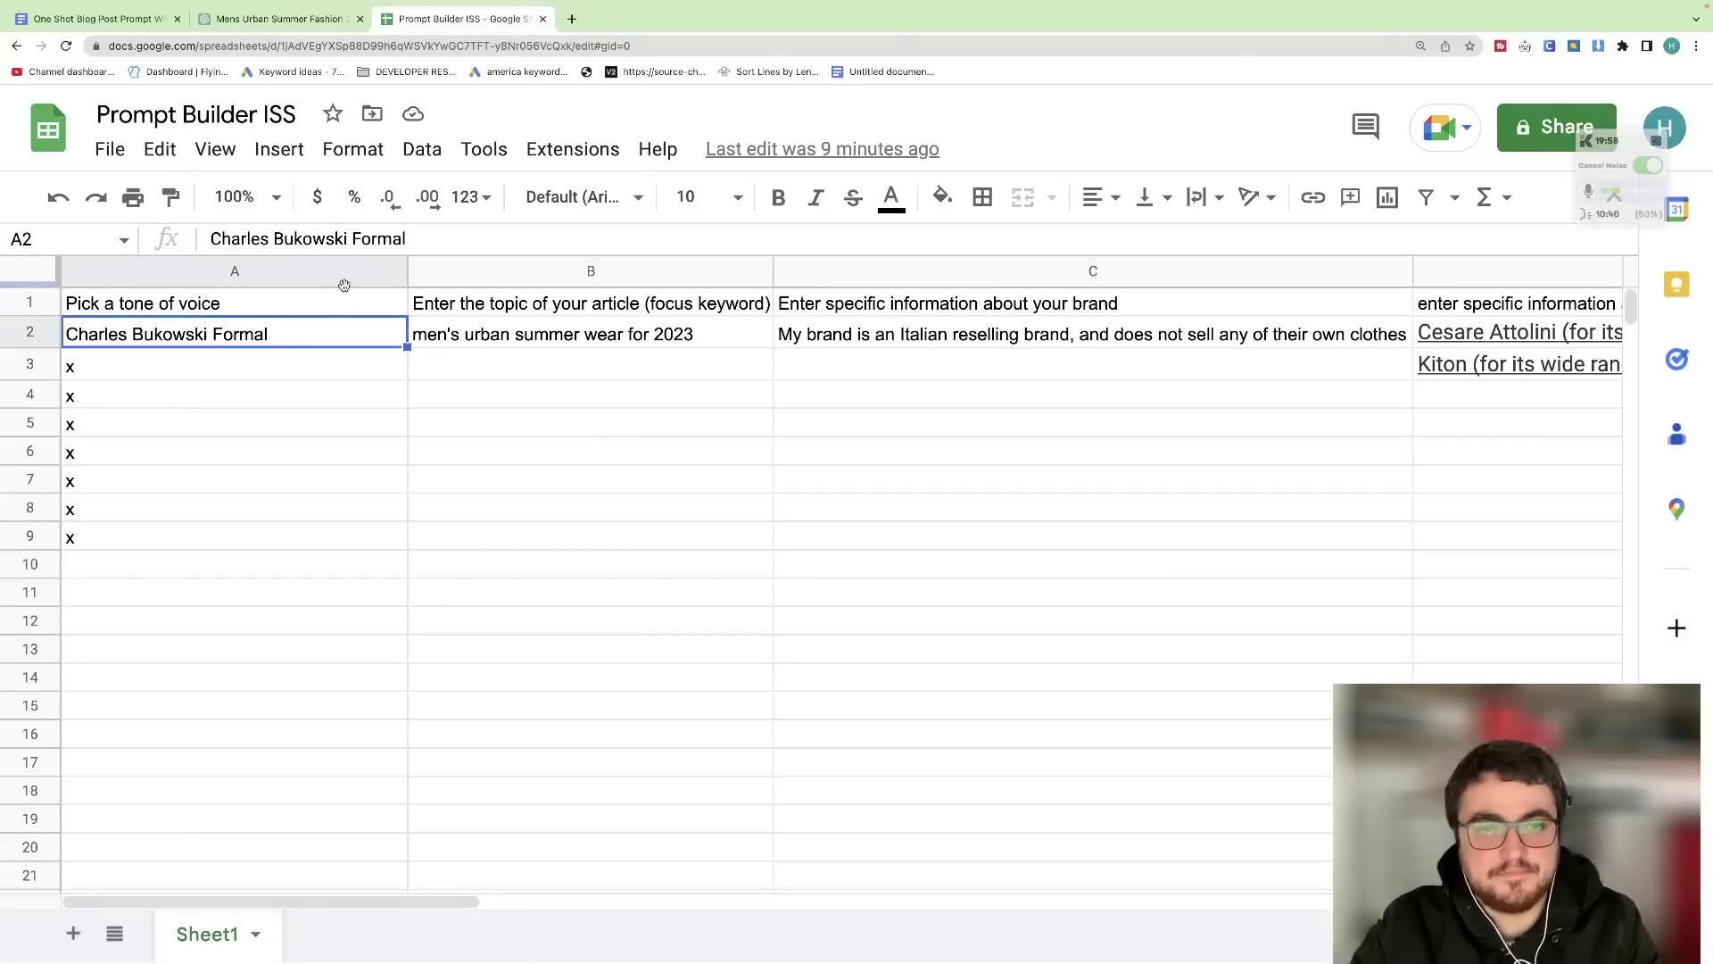
click(276, 19)
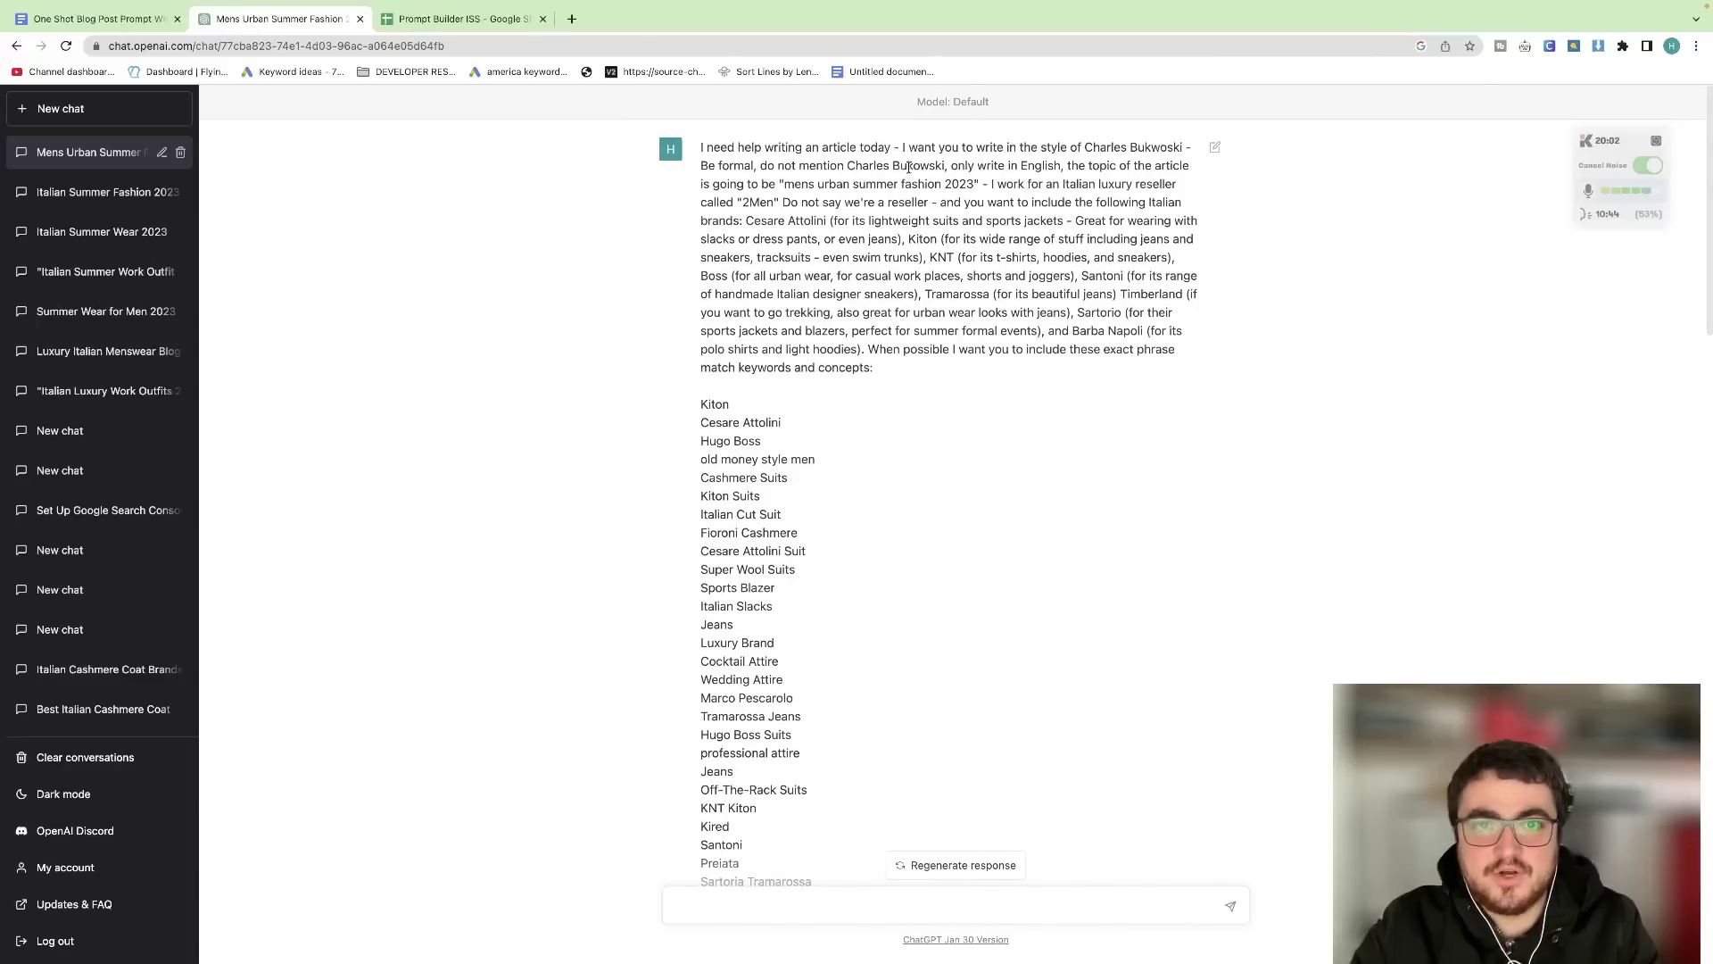
drag(943, 166, 851, 166)
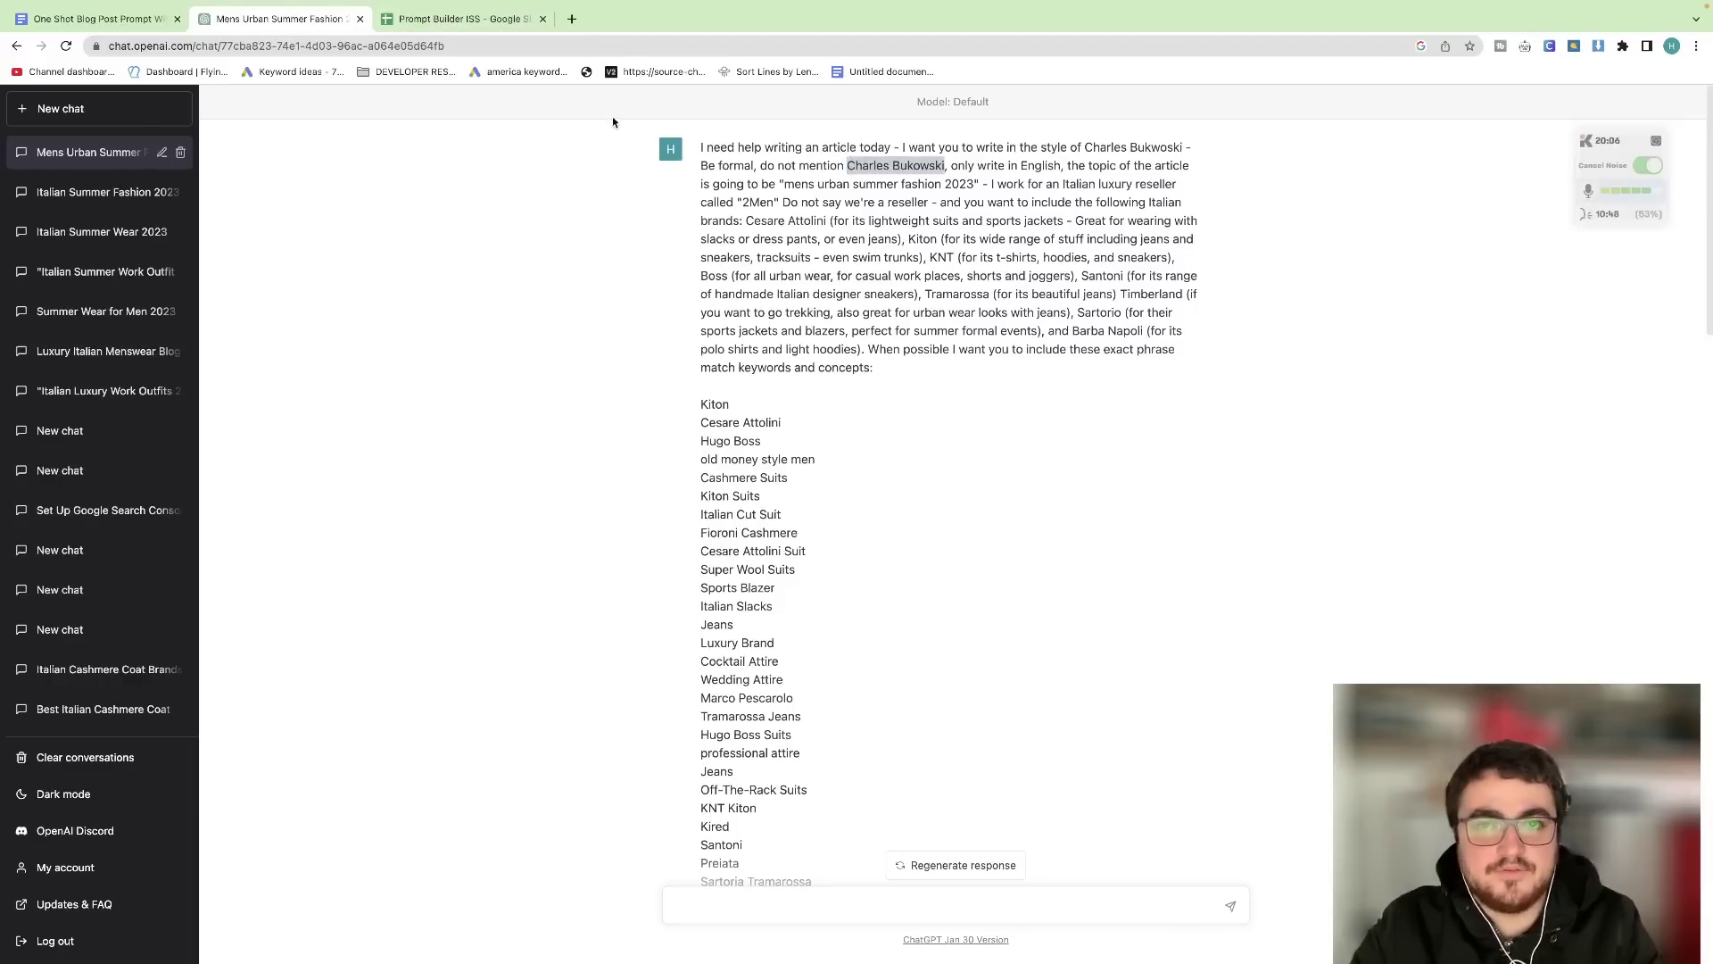
- Match the sheet's topic in B2 to 'mens urban summer fashion 2023' in the prompt
click(497, 19)
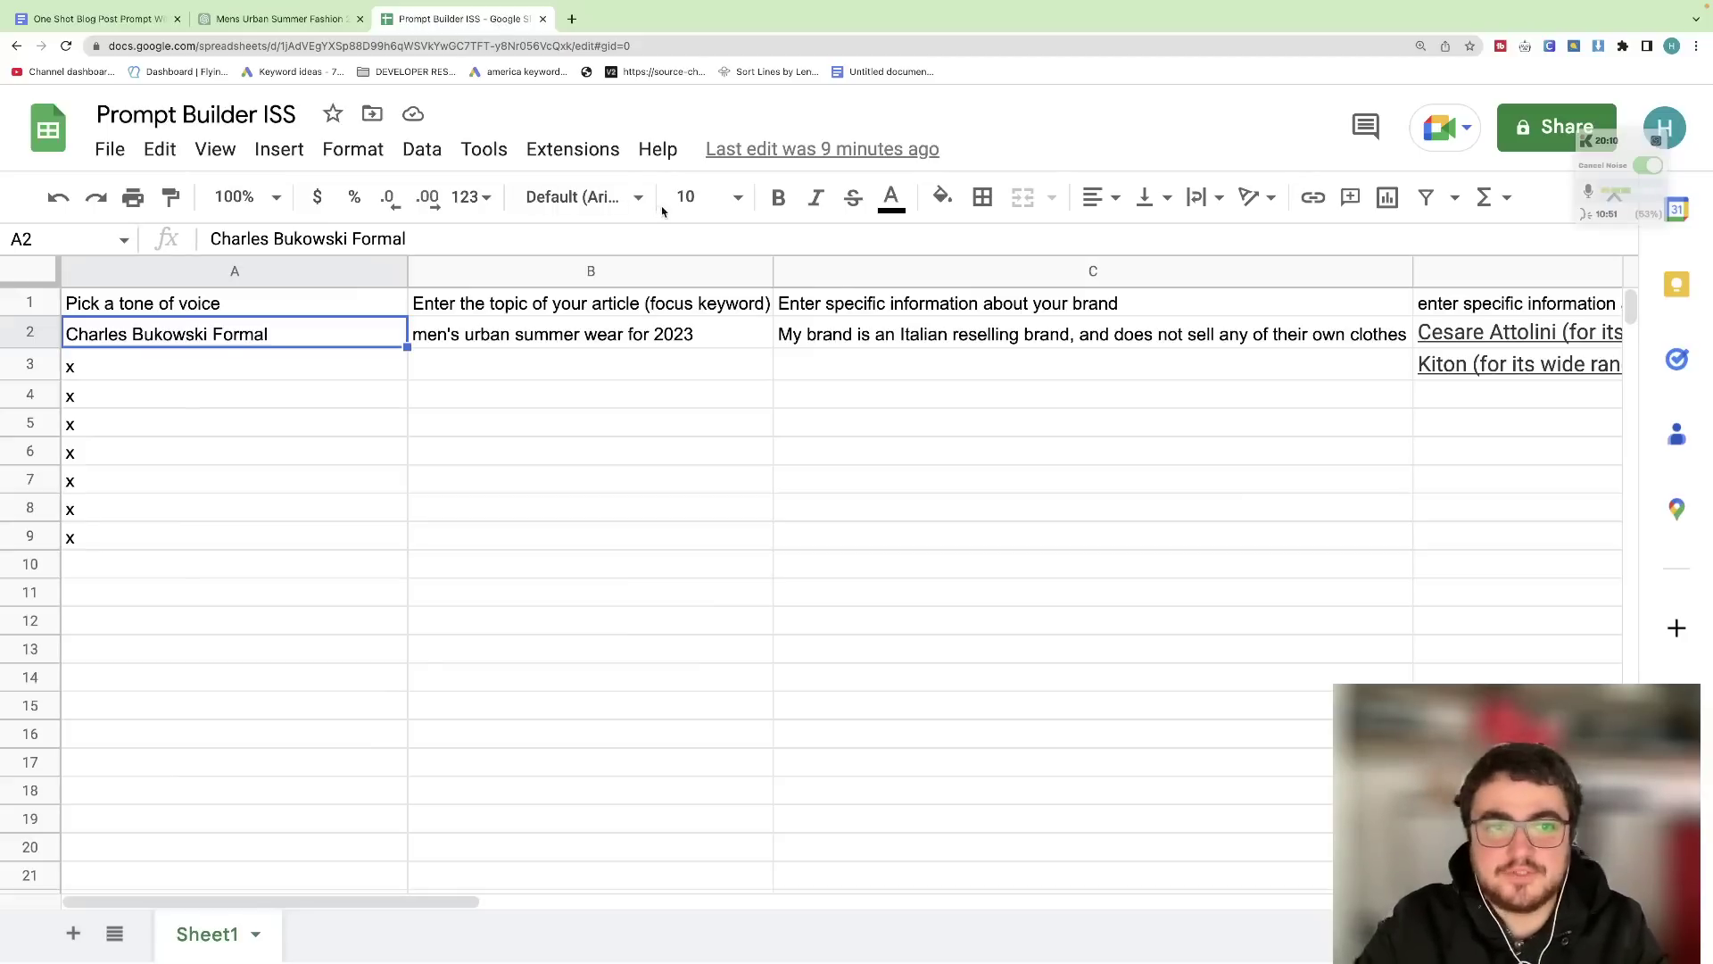
click(515, 342)
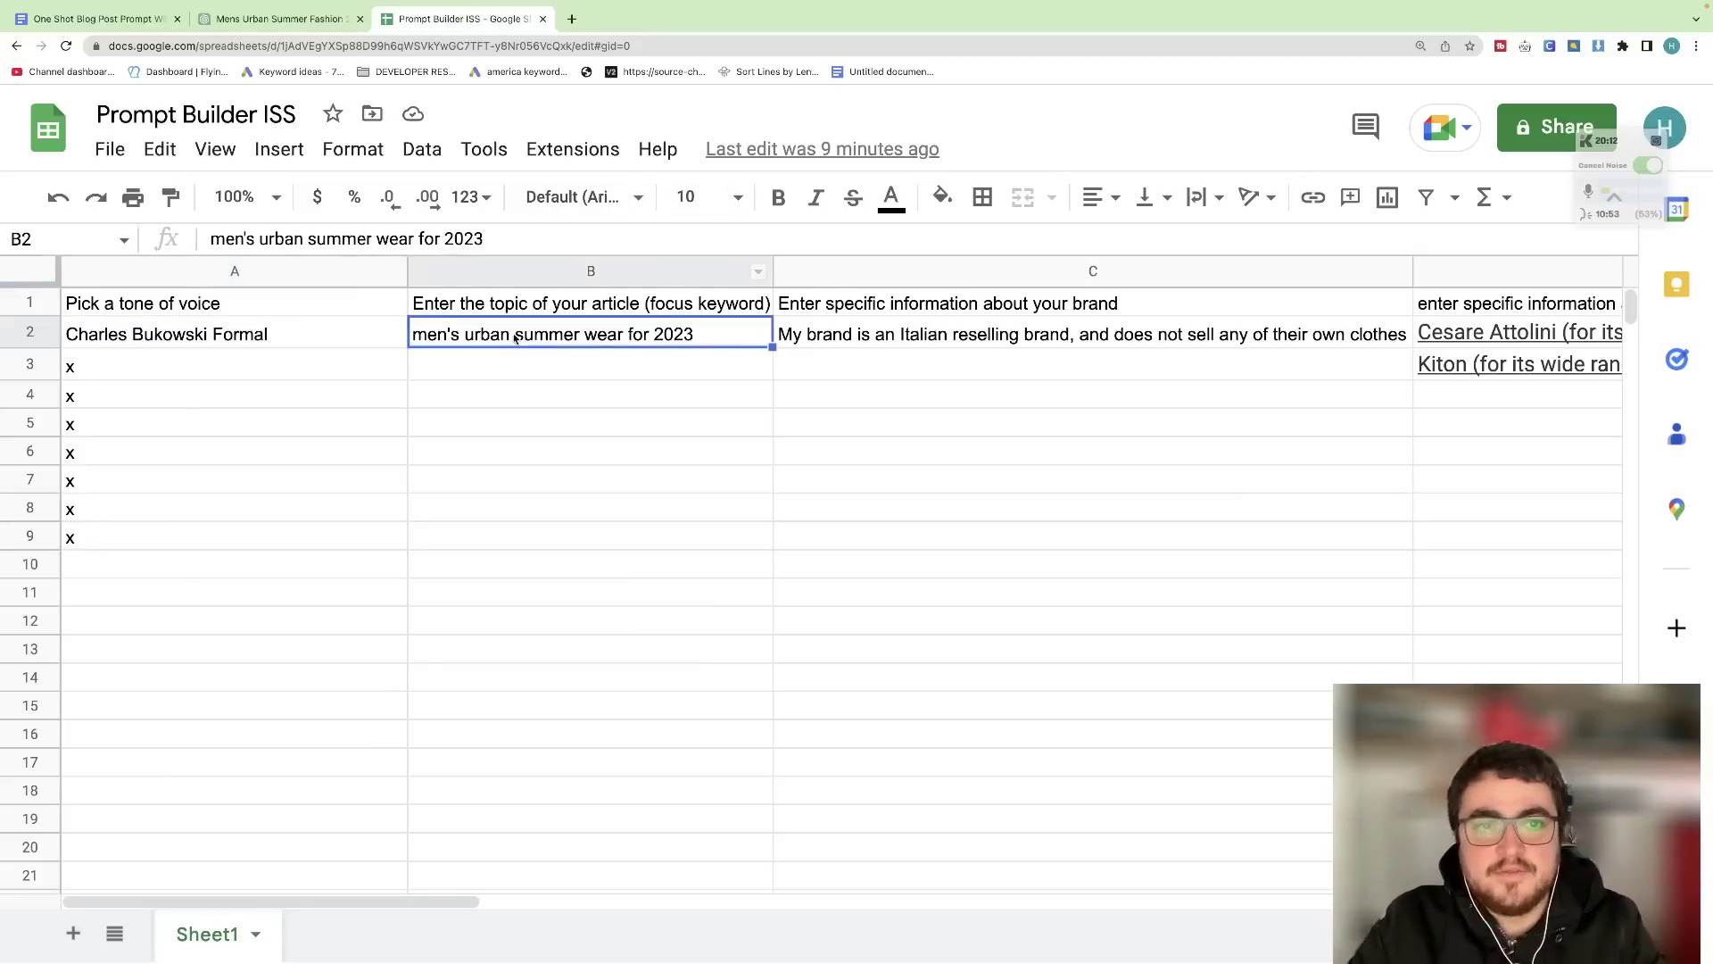
click(277, 18)
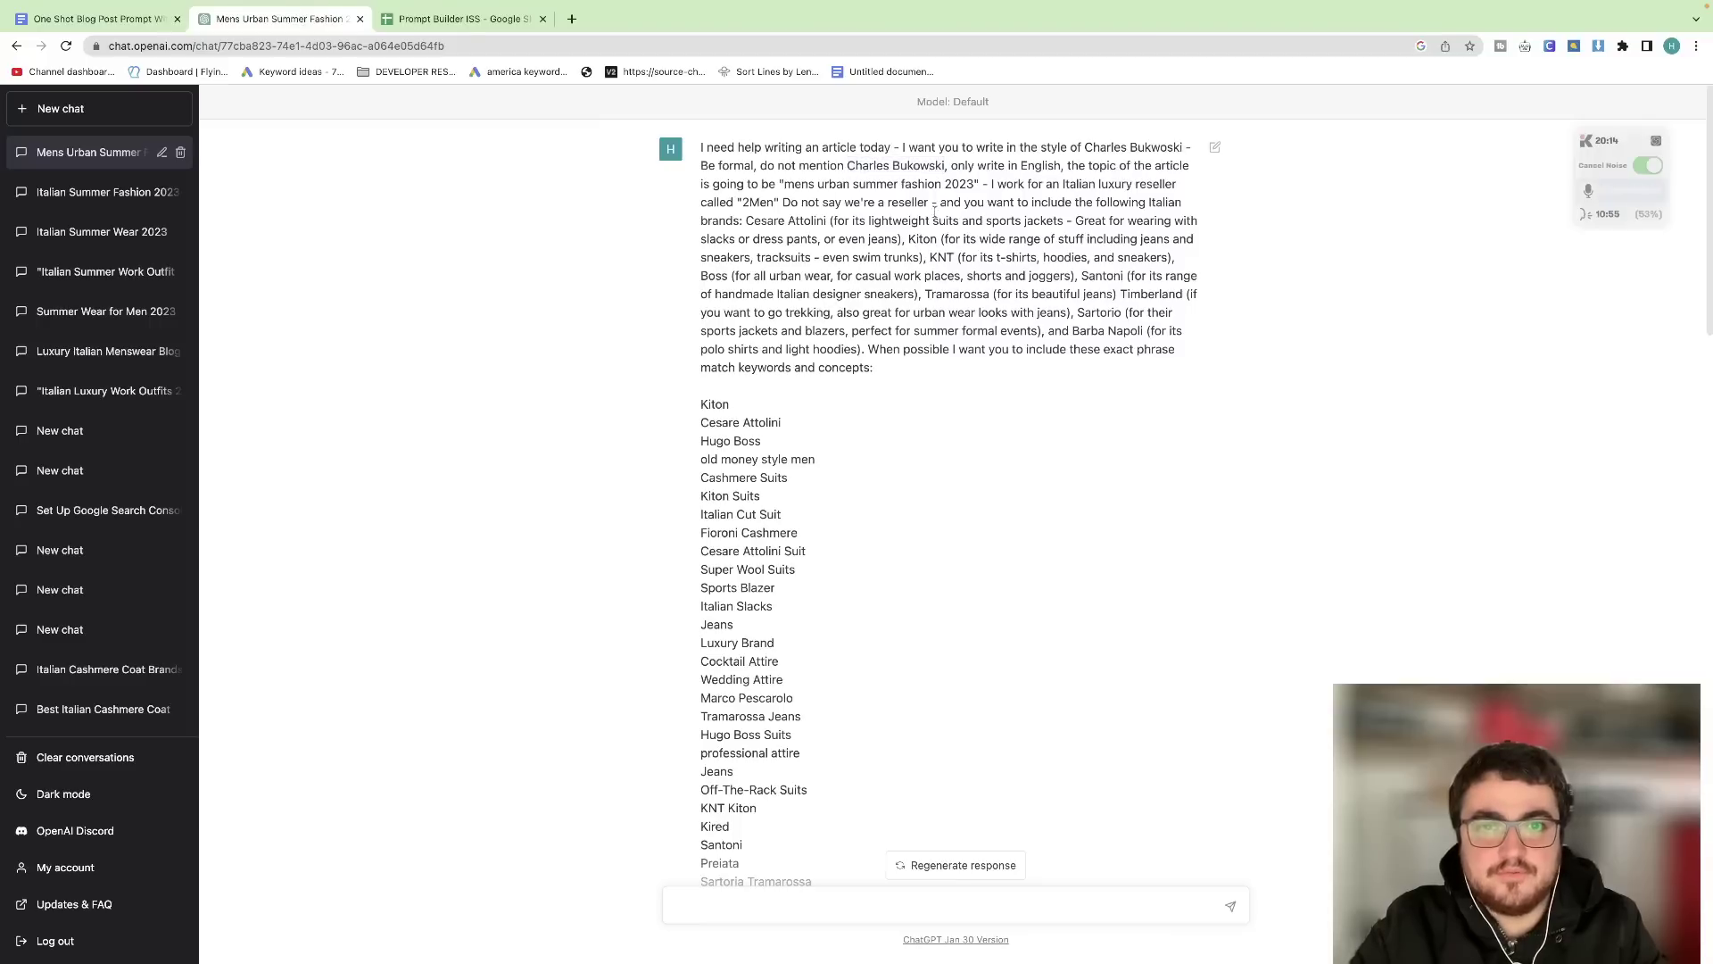
drag(785, 184, 972, 189)
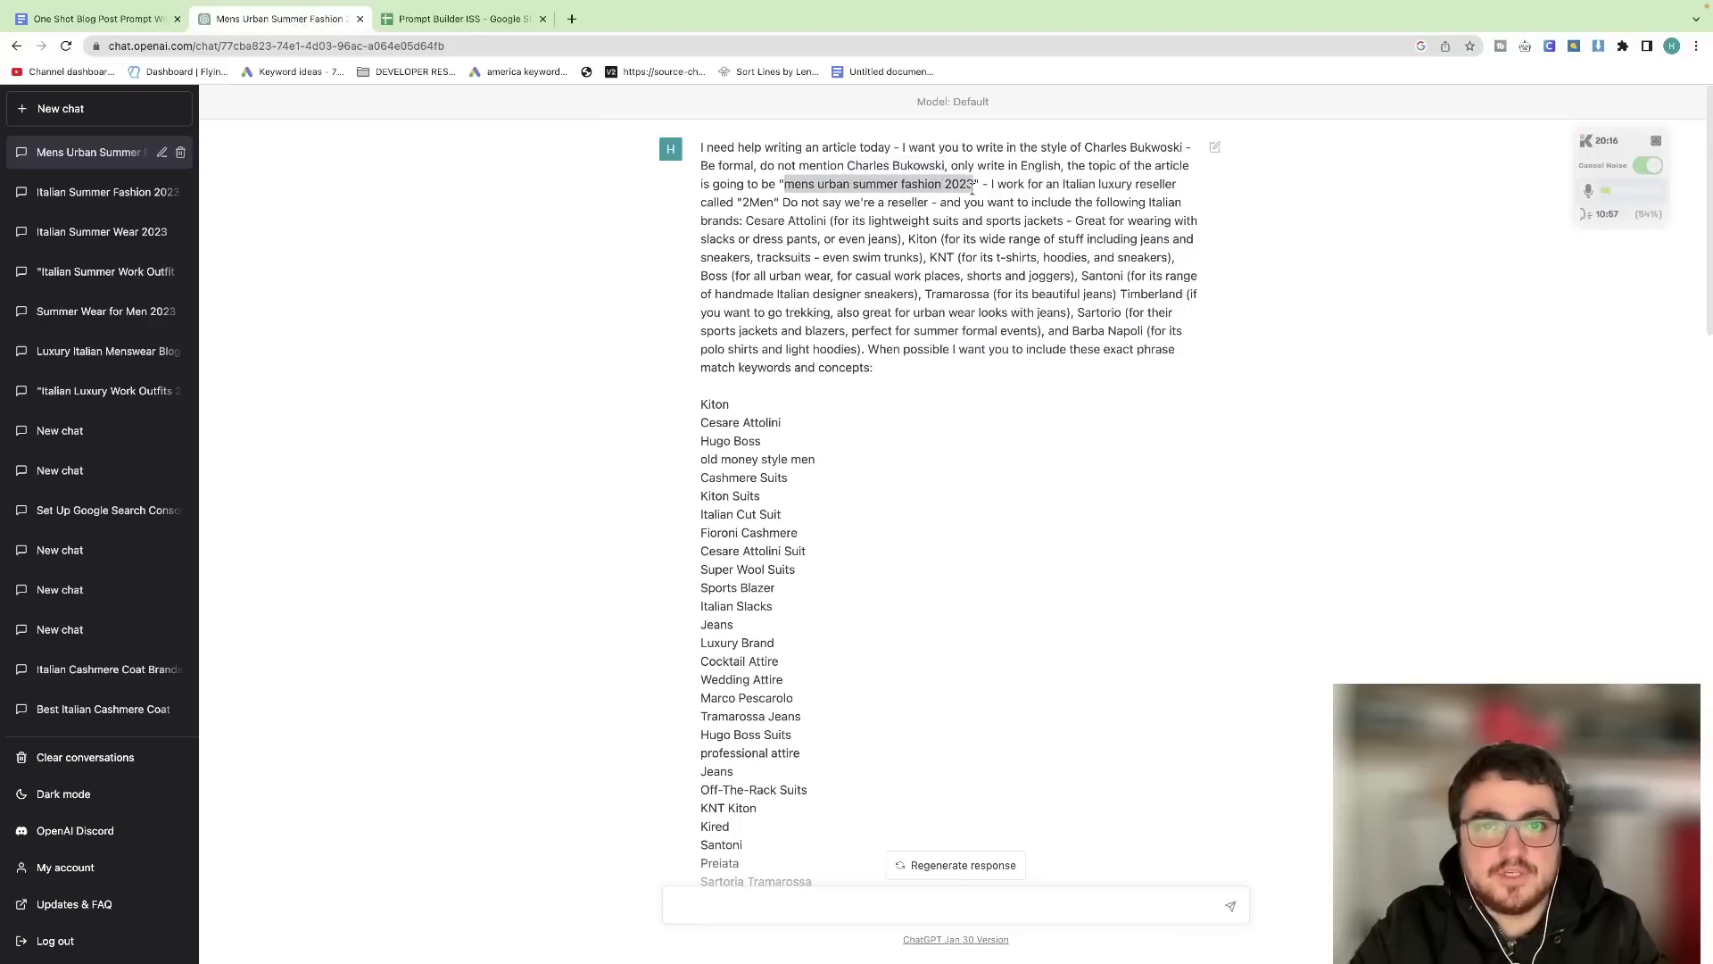
click(976, 230)
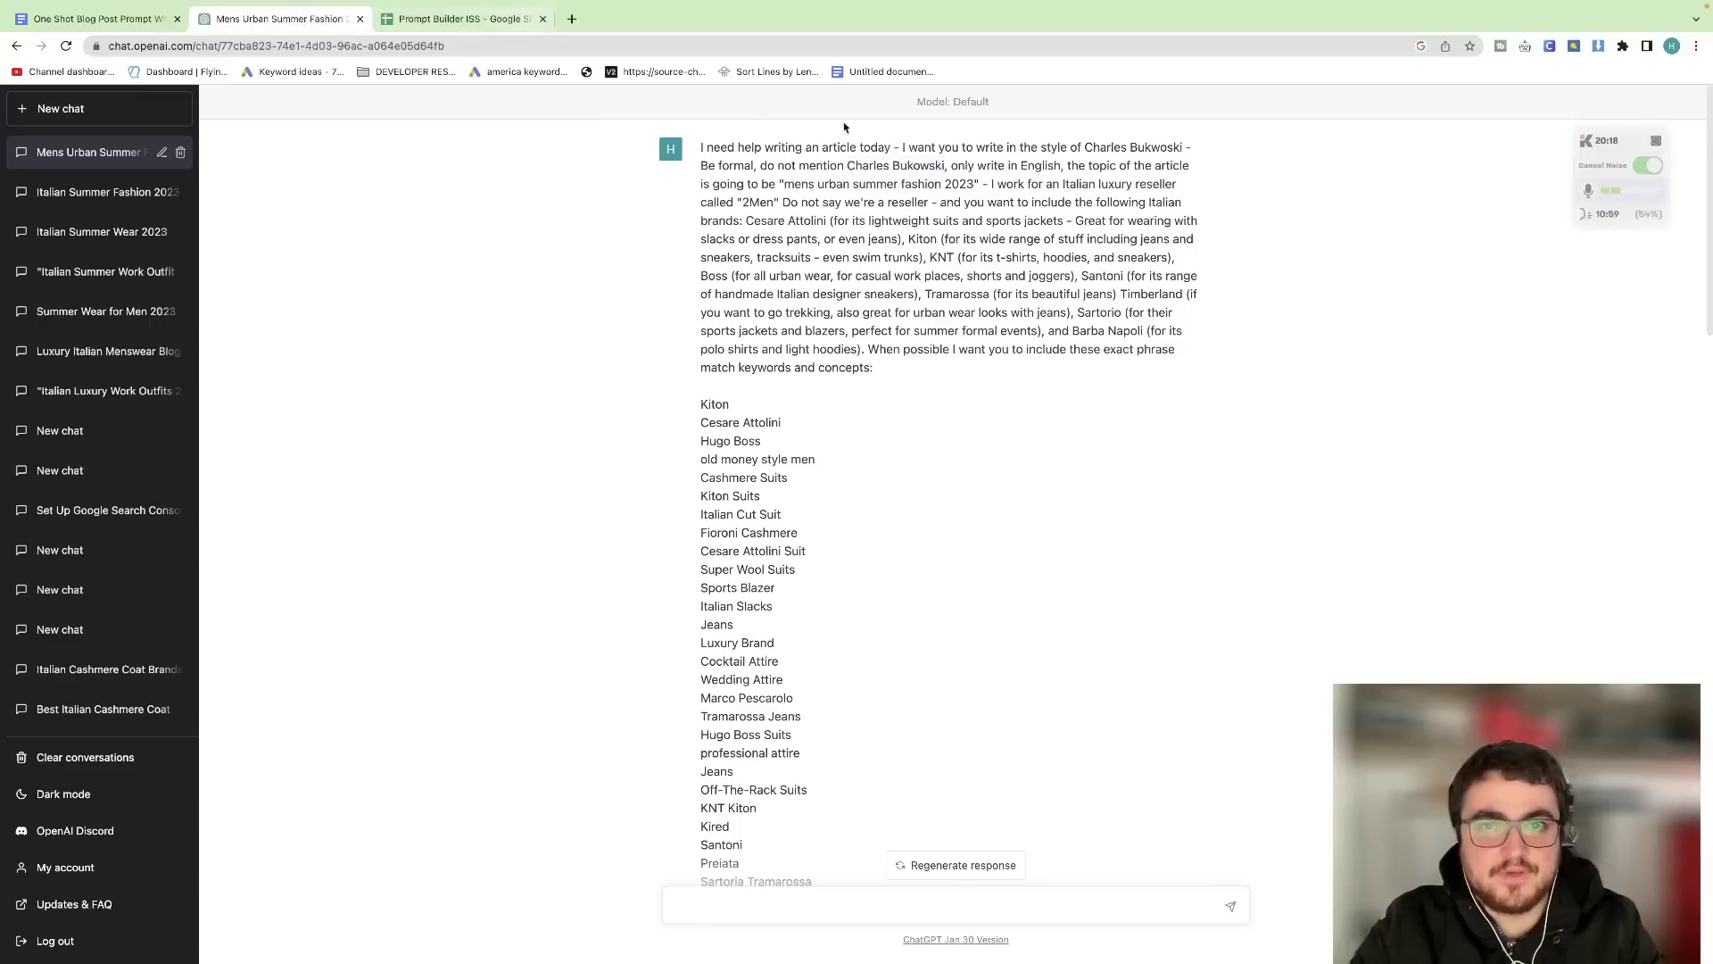
- Zoom ChatGPT to 175% and highlight the prompt's instruction not to mention reselling
key(super+equal)
key(super+equal)
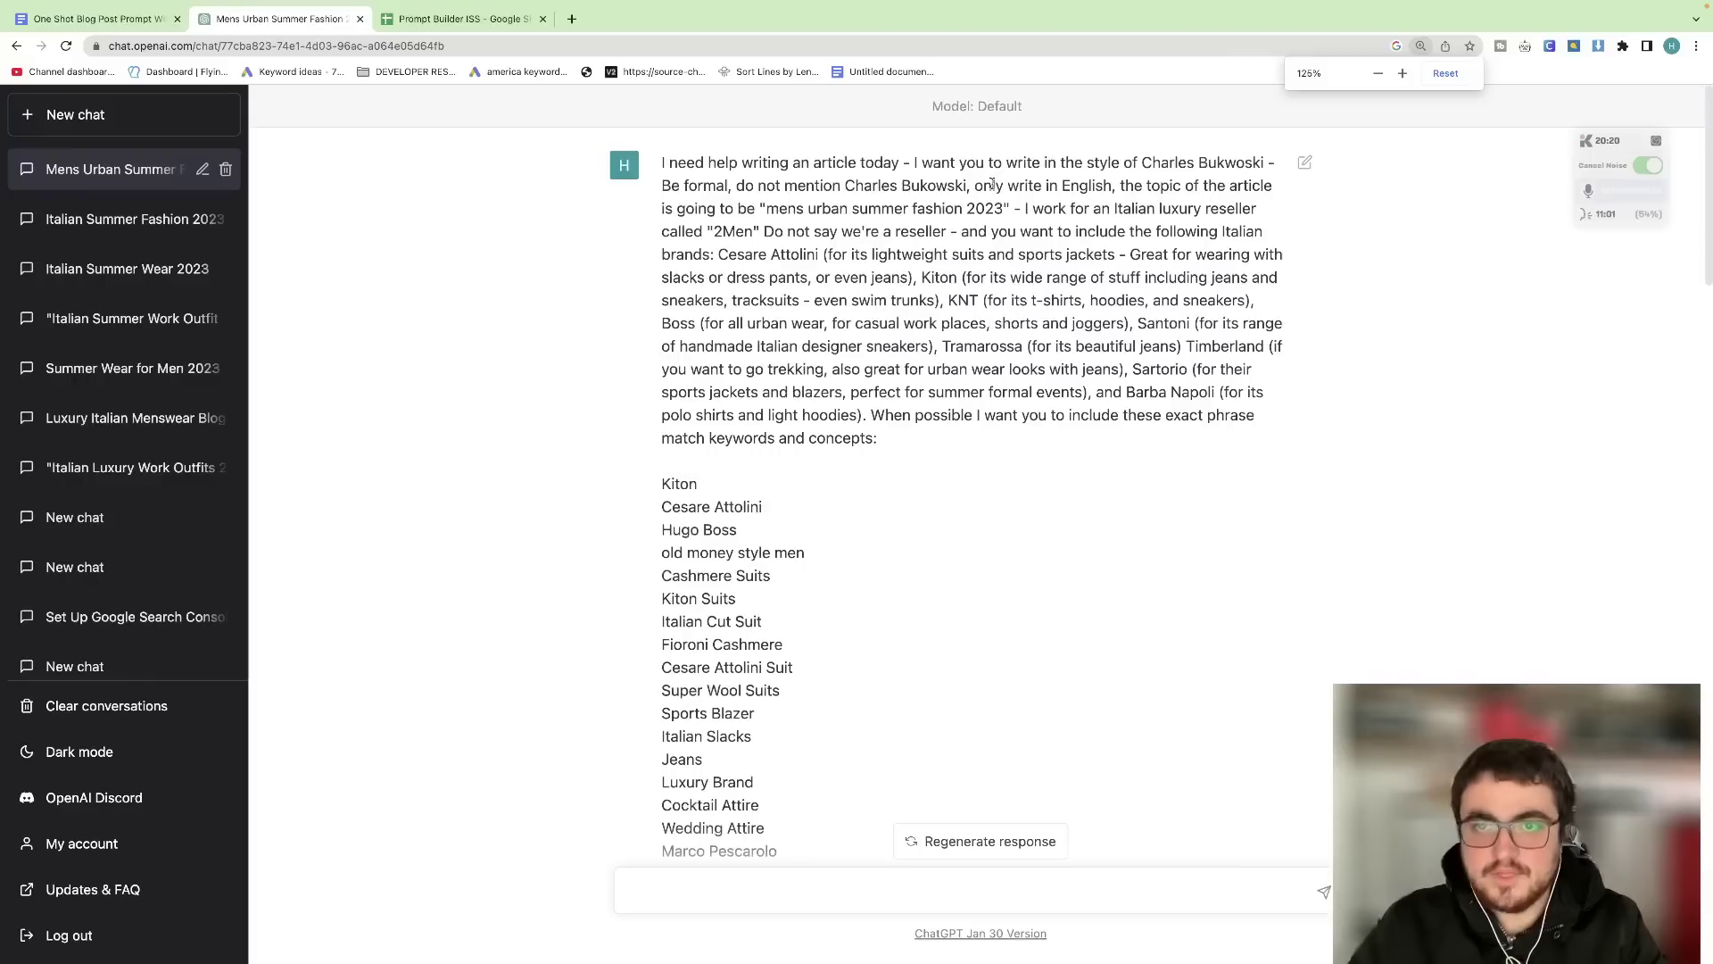
key(super+equal)
key(super+equal)
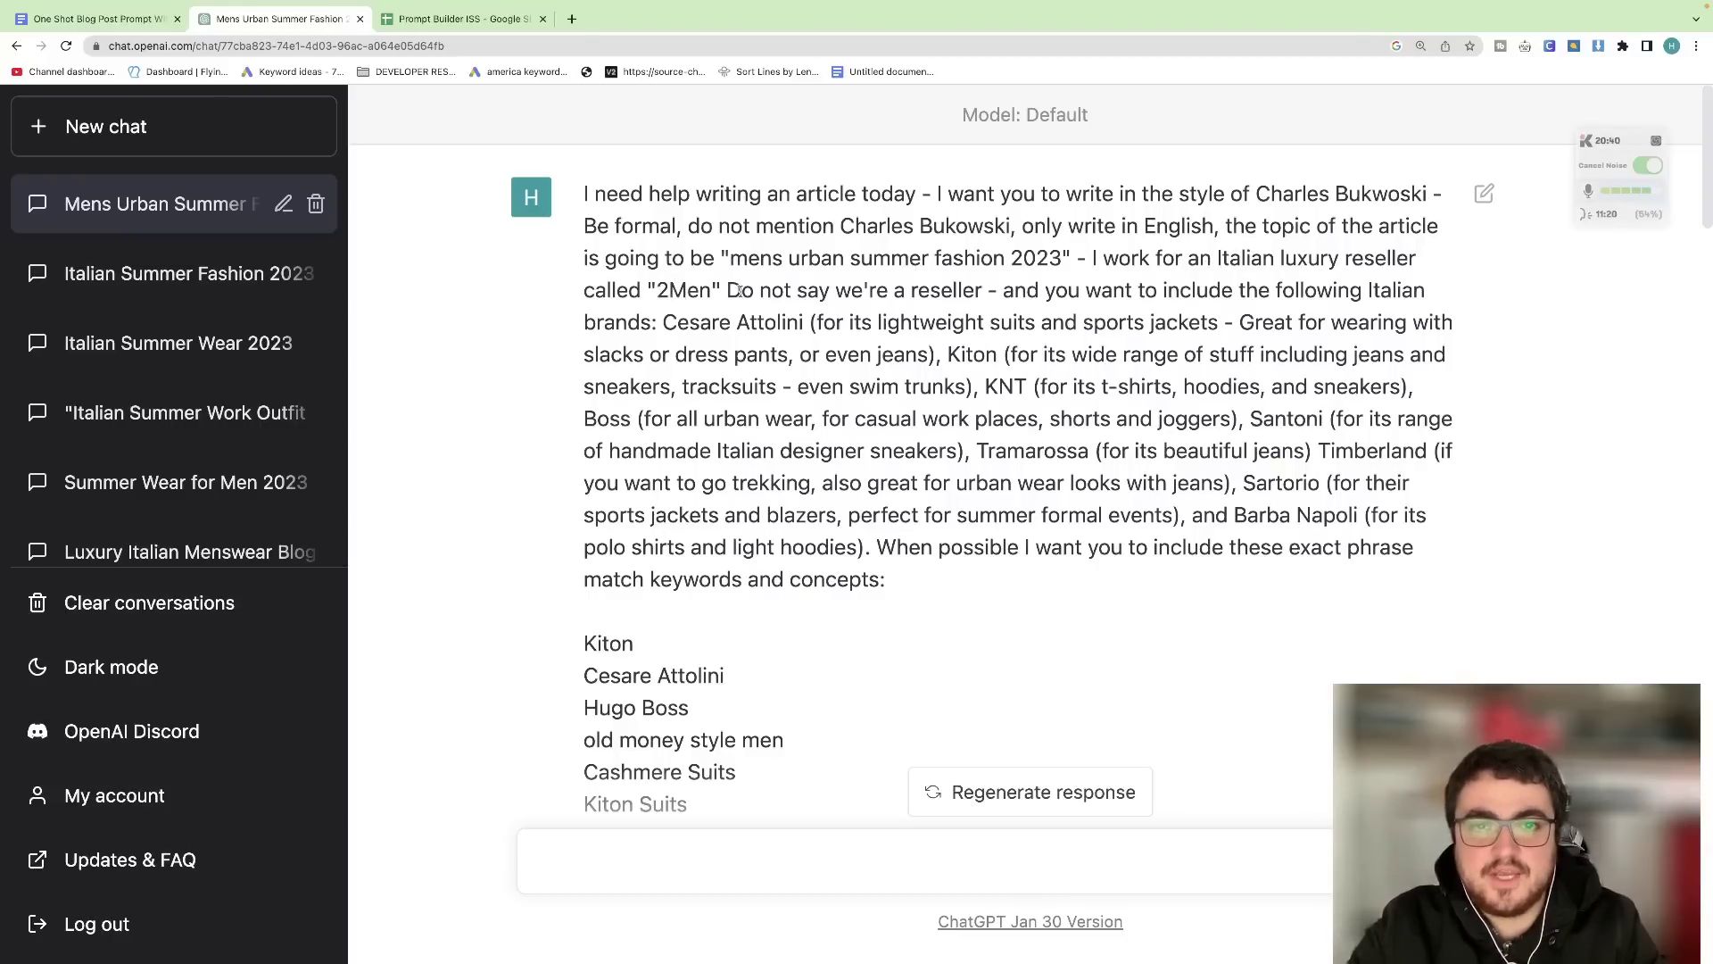
drag(740, 290, 986, 290)
click(986, 290)
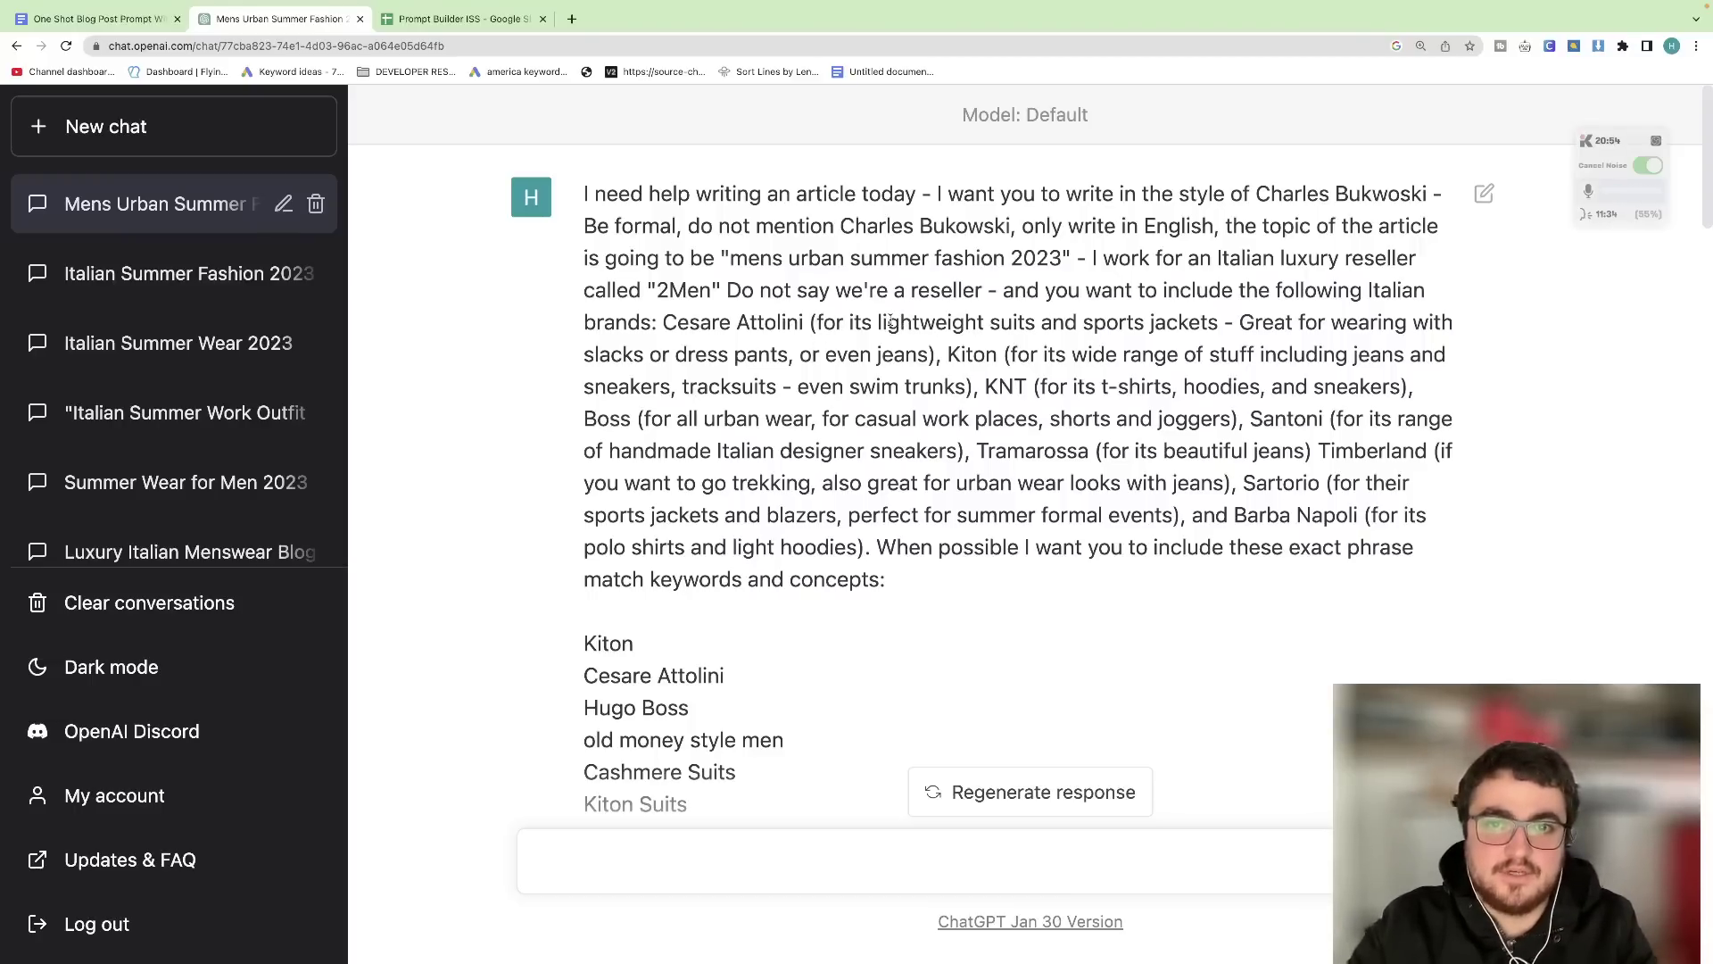
- Highlight the Cesare Attolini and Santoni brand descriptions in the prompt one by one
drag(888, 323, 665, 323)
click(1203, 322)
click(928, 352)
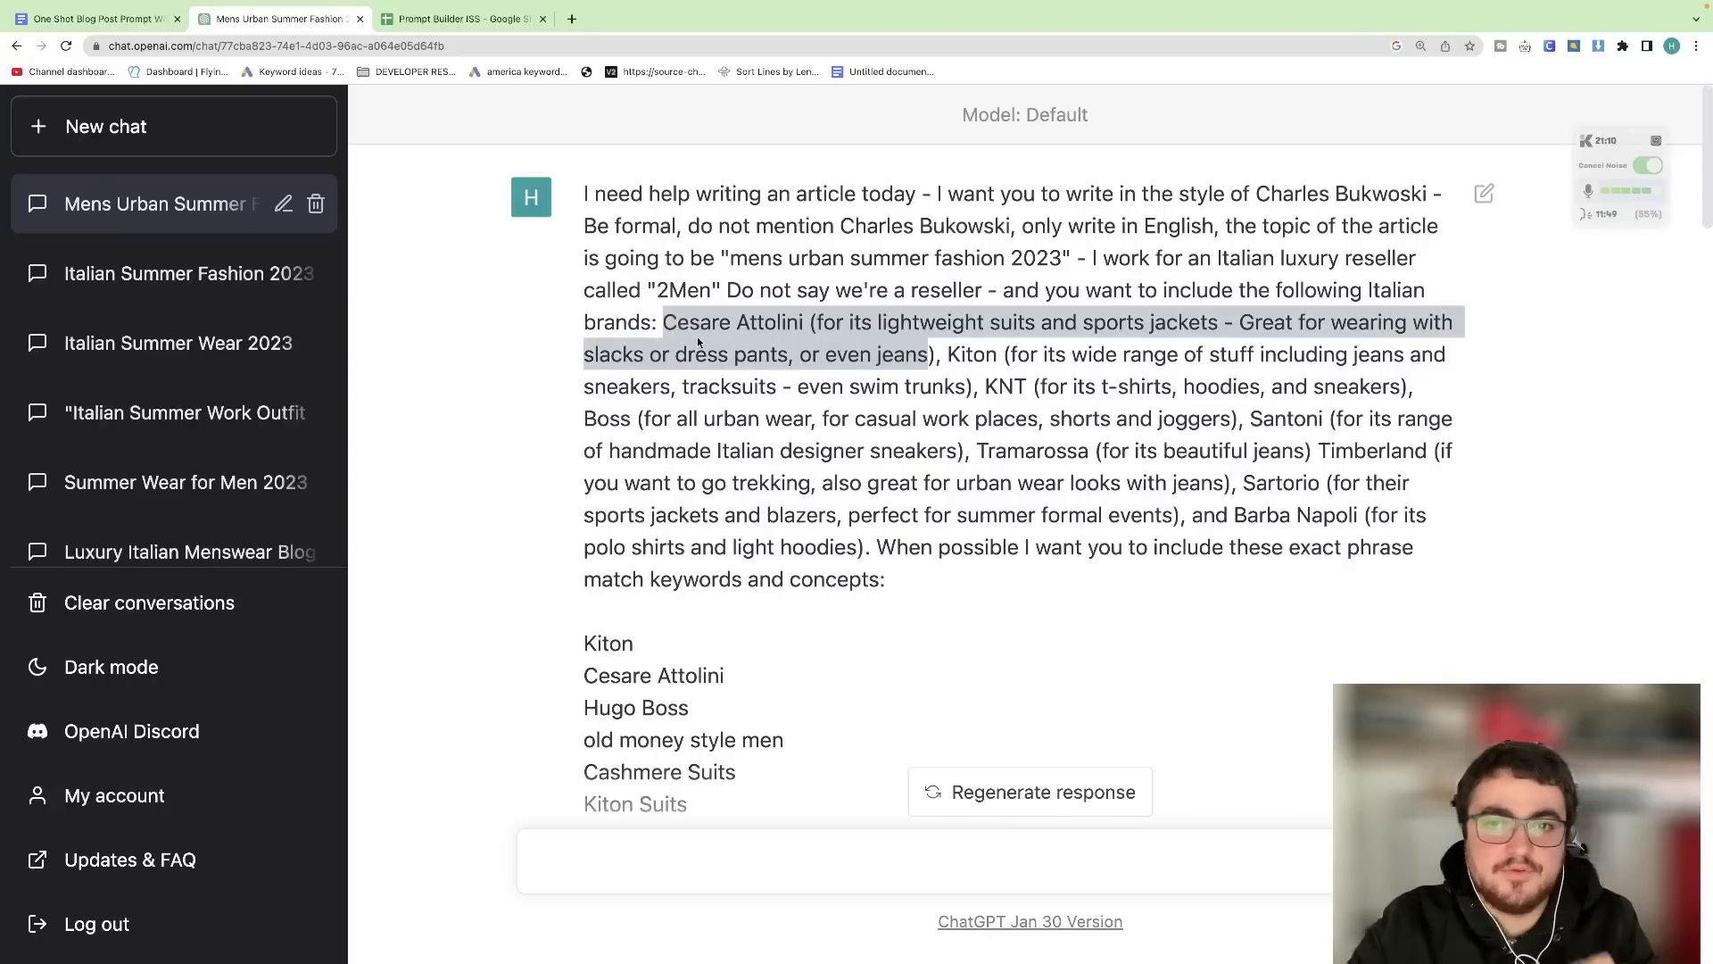
click(1017, 355)
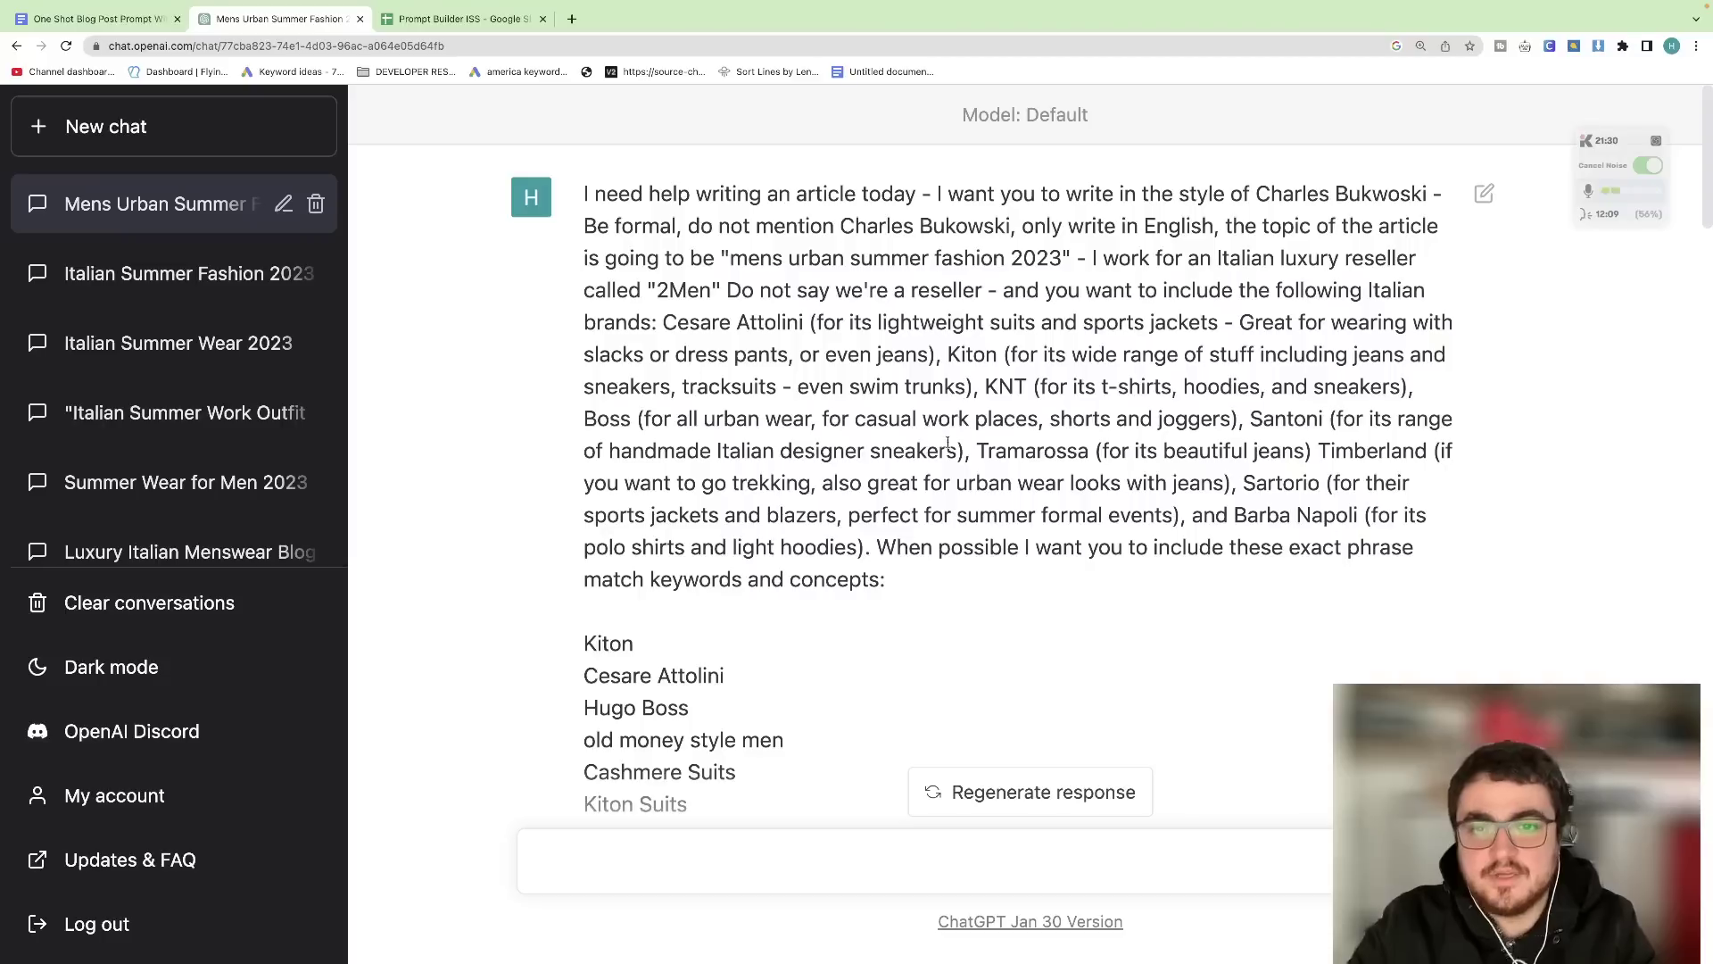
drag(964, 451, 1253, 413)
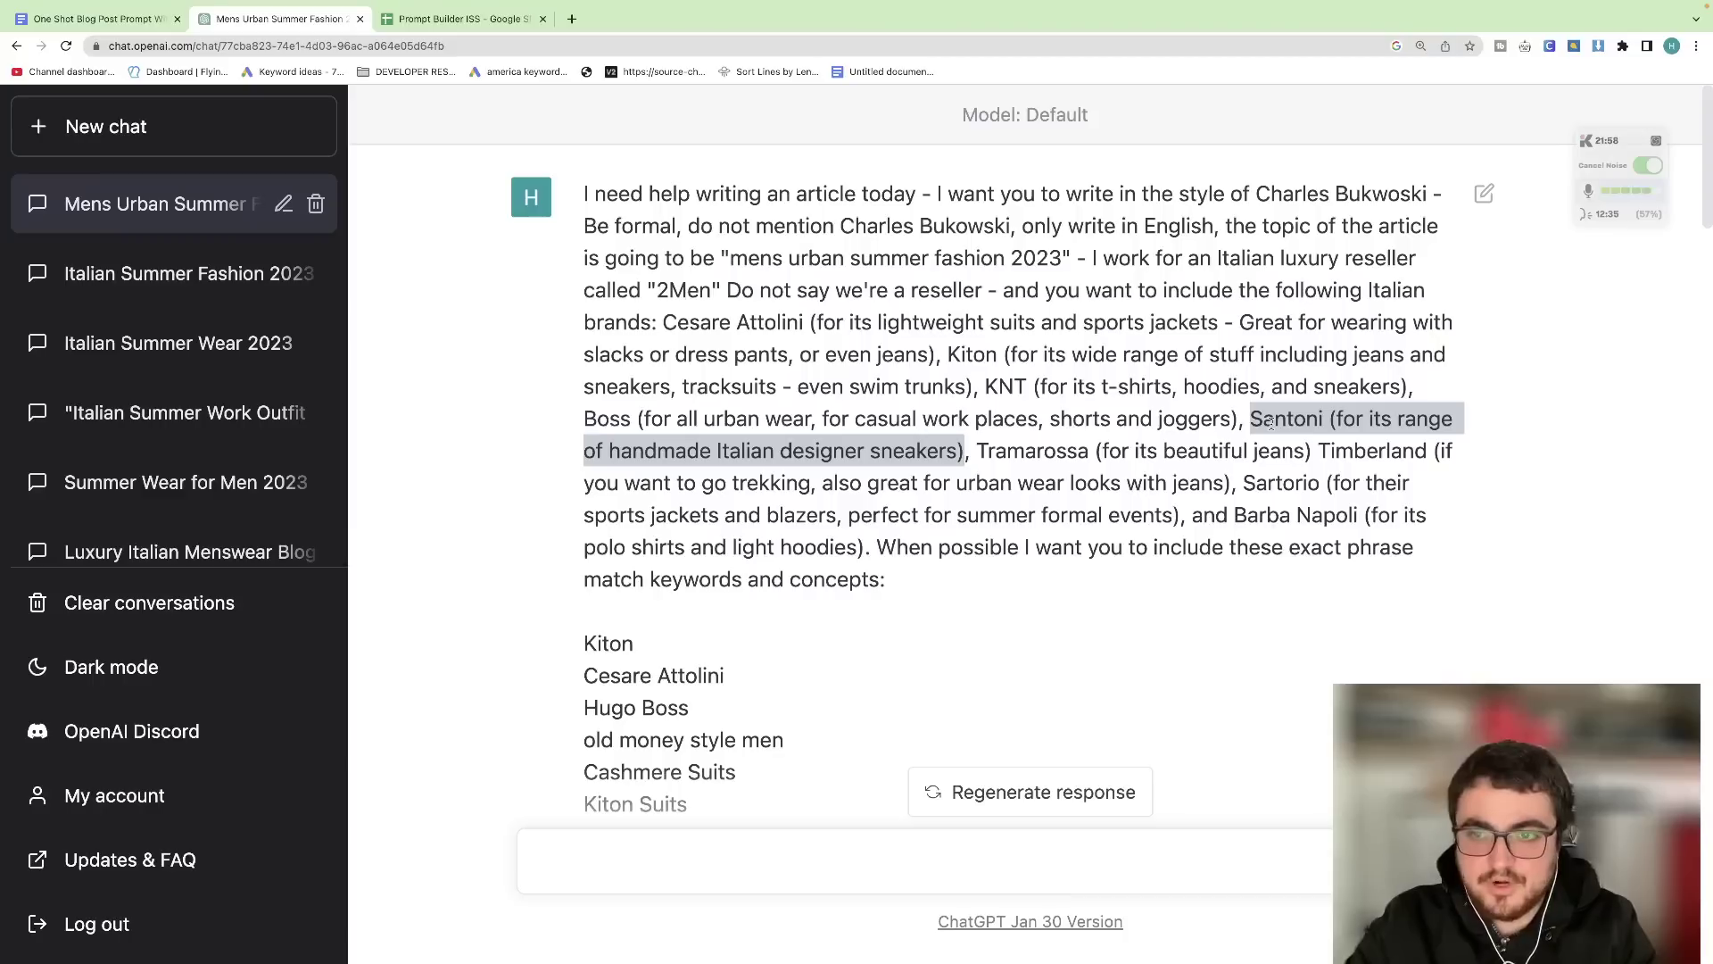
click(1256, 415)
drag(1255, 415, 962, 440)
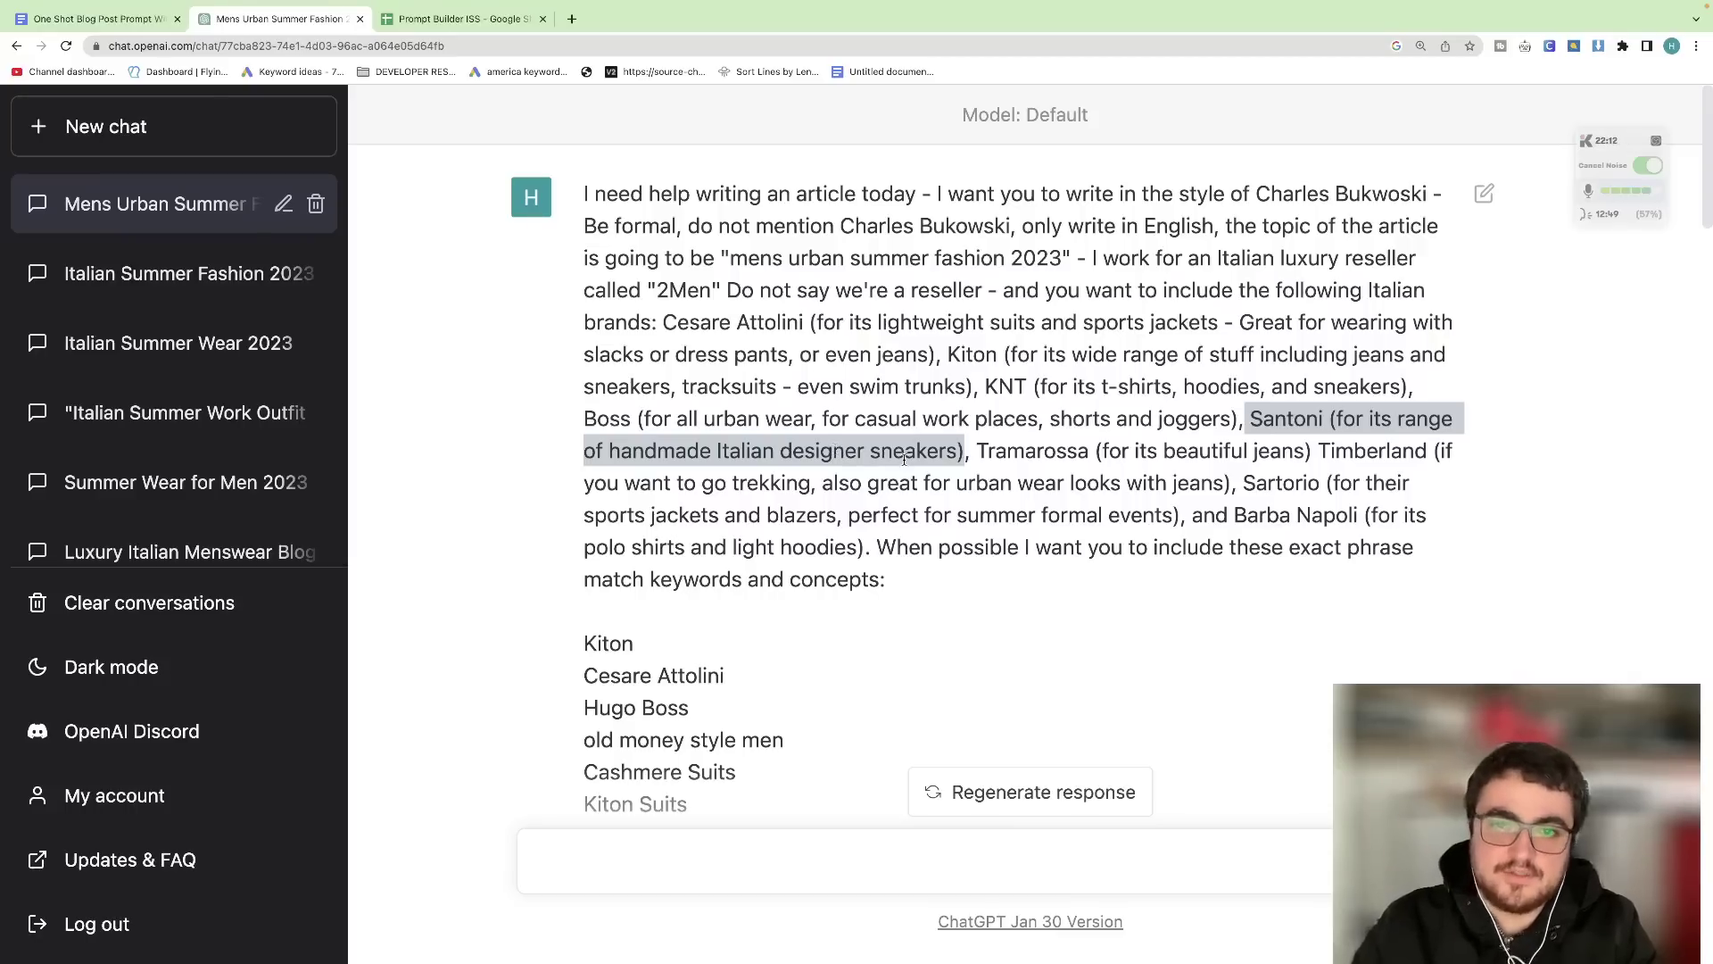
click(981, 446)
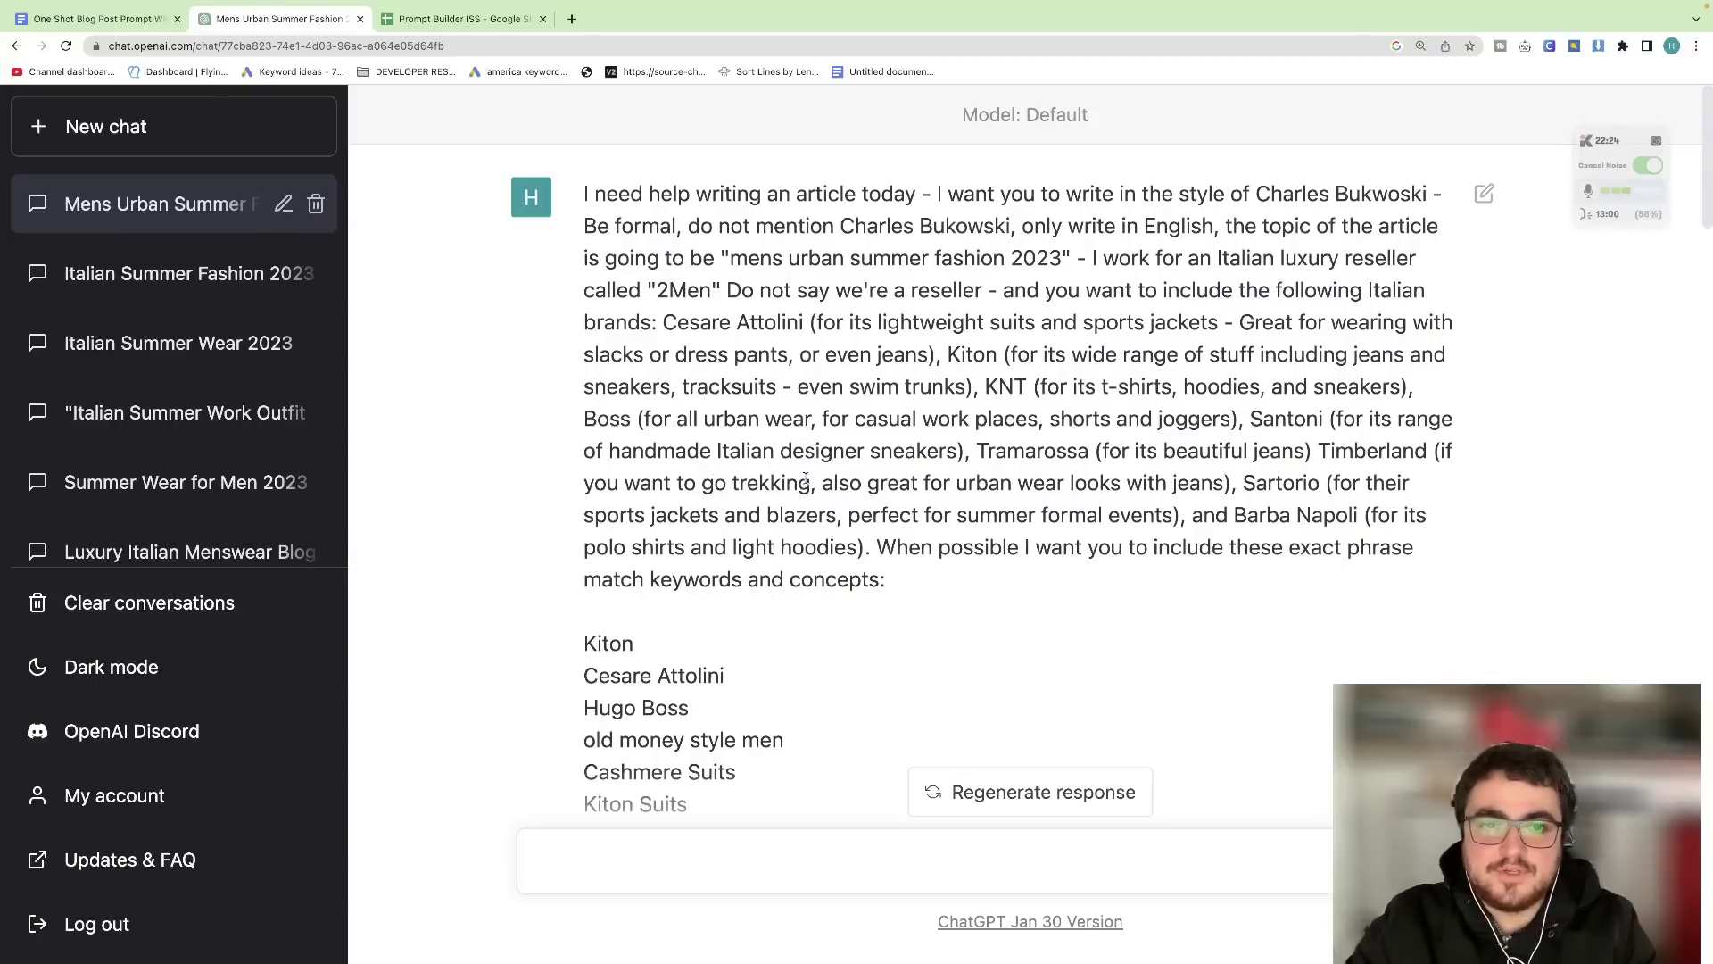
scroll(805, 478, down, 3)
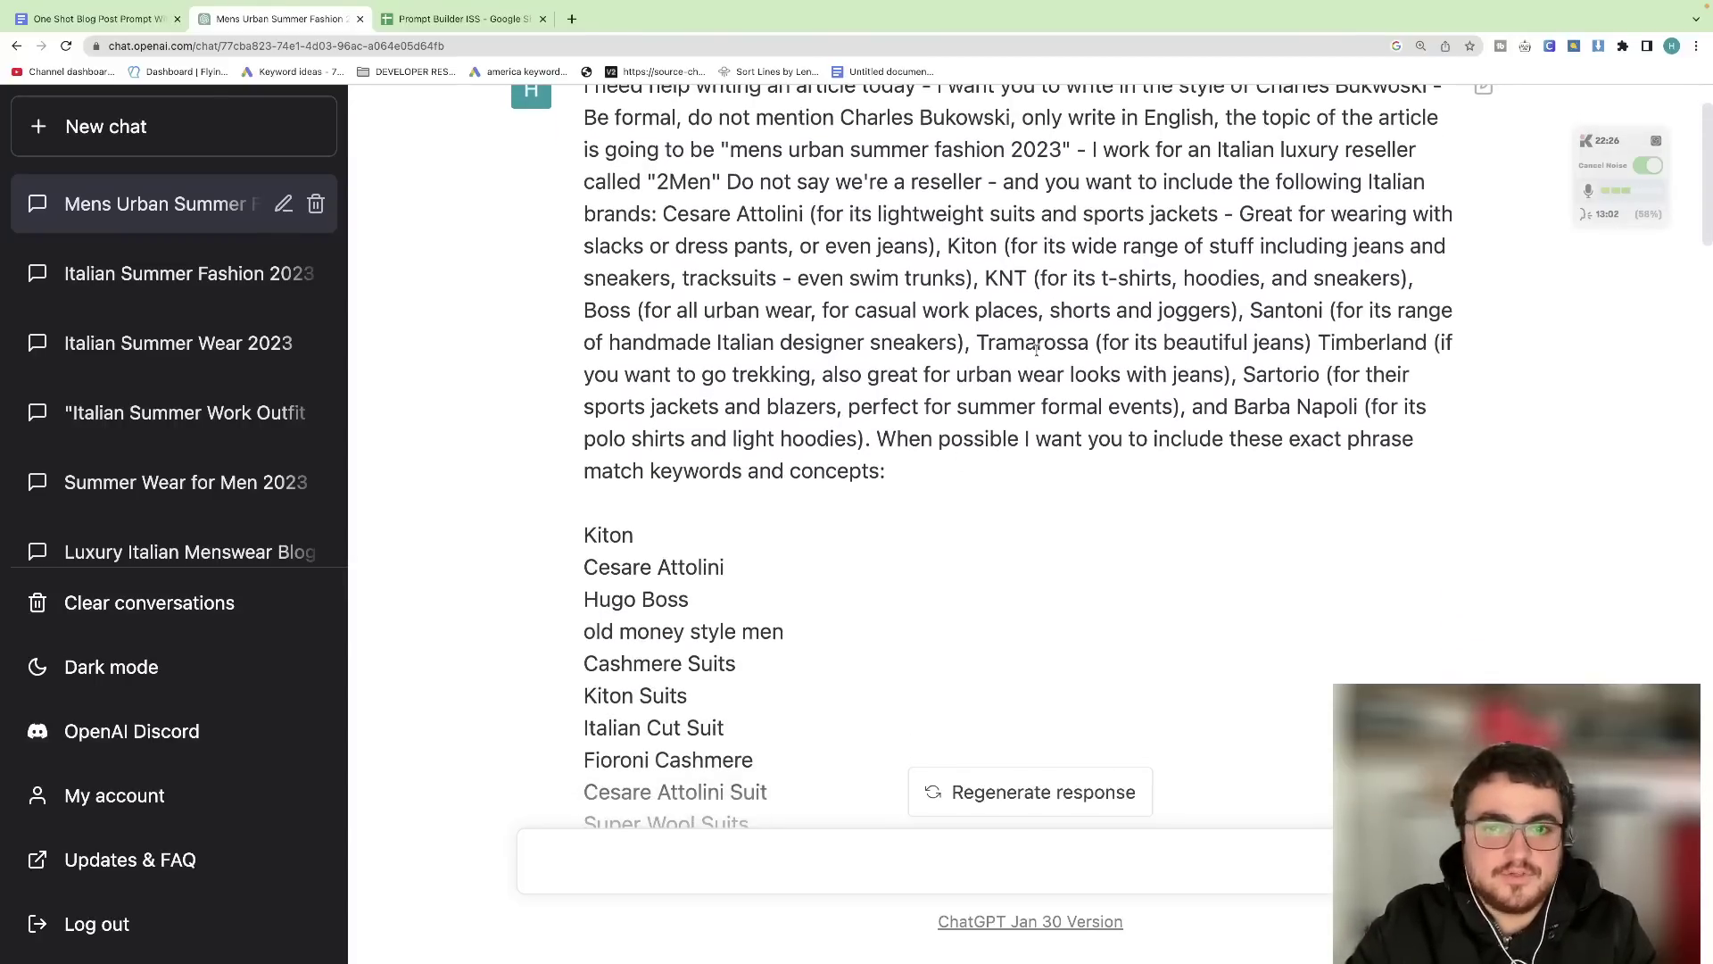
scroll(1062, 357, down, 1)
drag(1230, 344, 1324, 312)
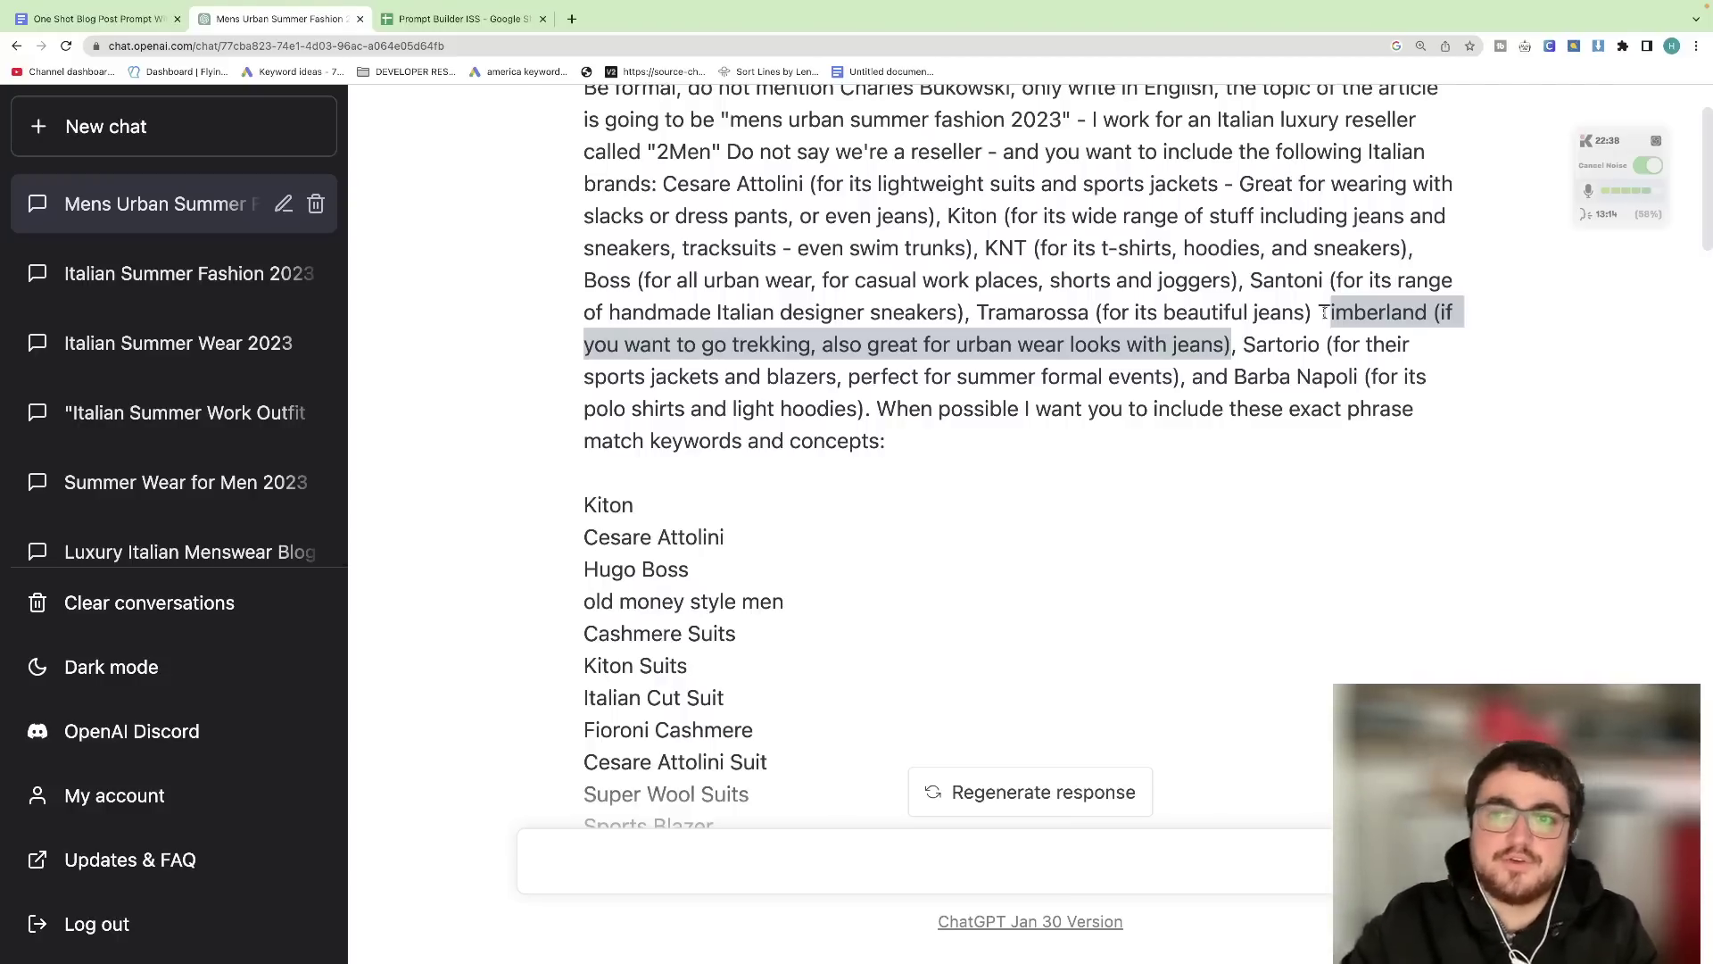
click(1260, 363)
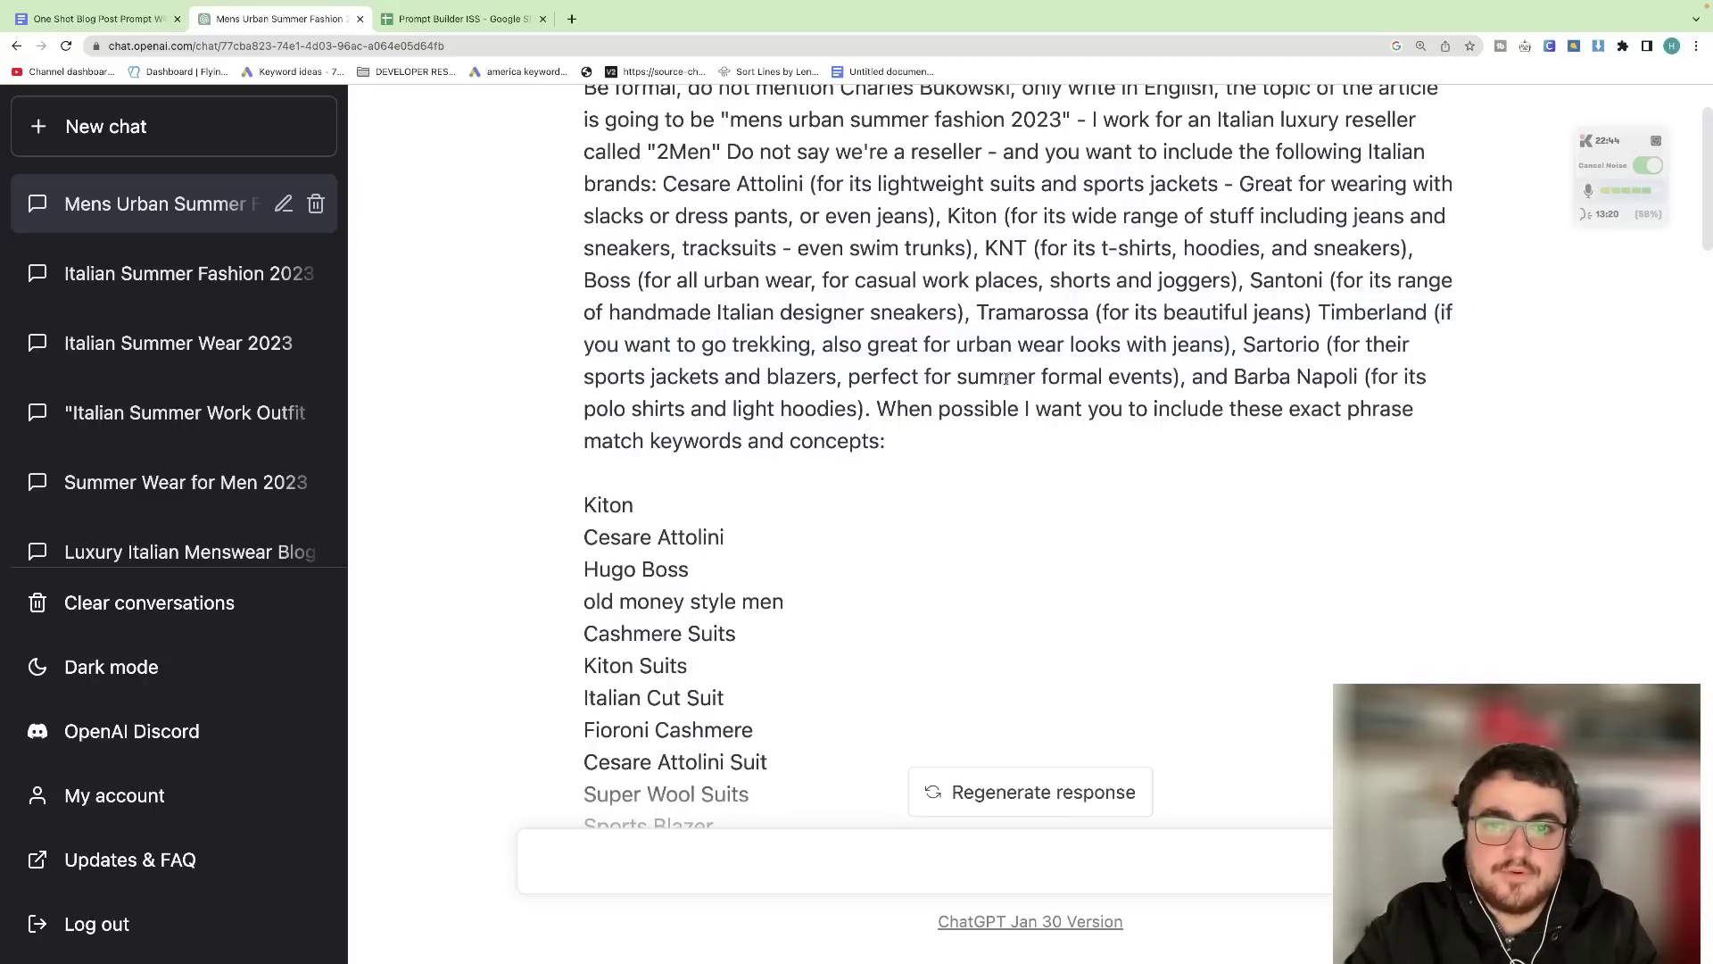
scroll(1160, 435, down, 1)
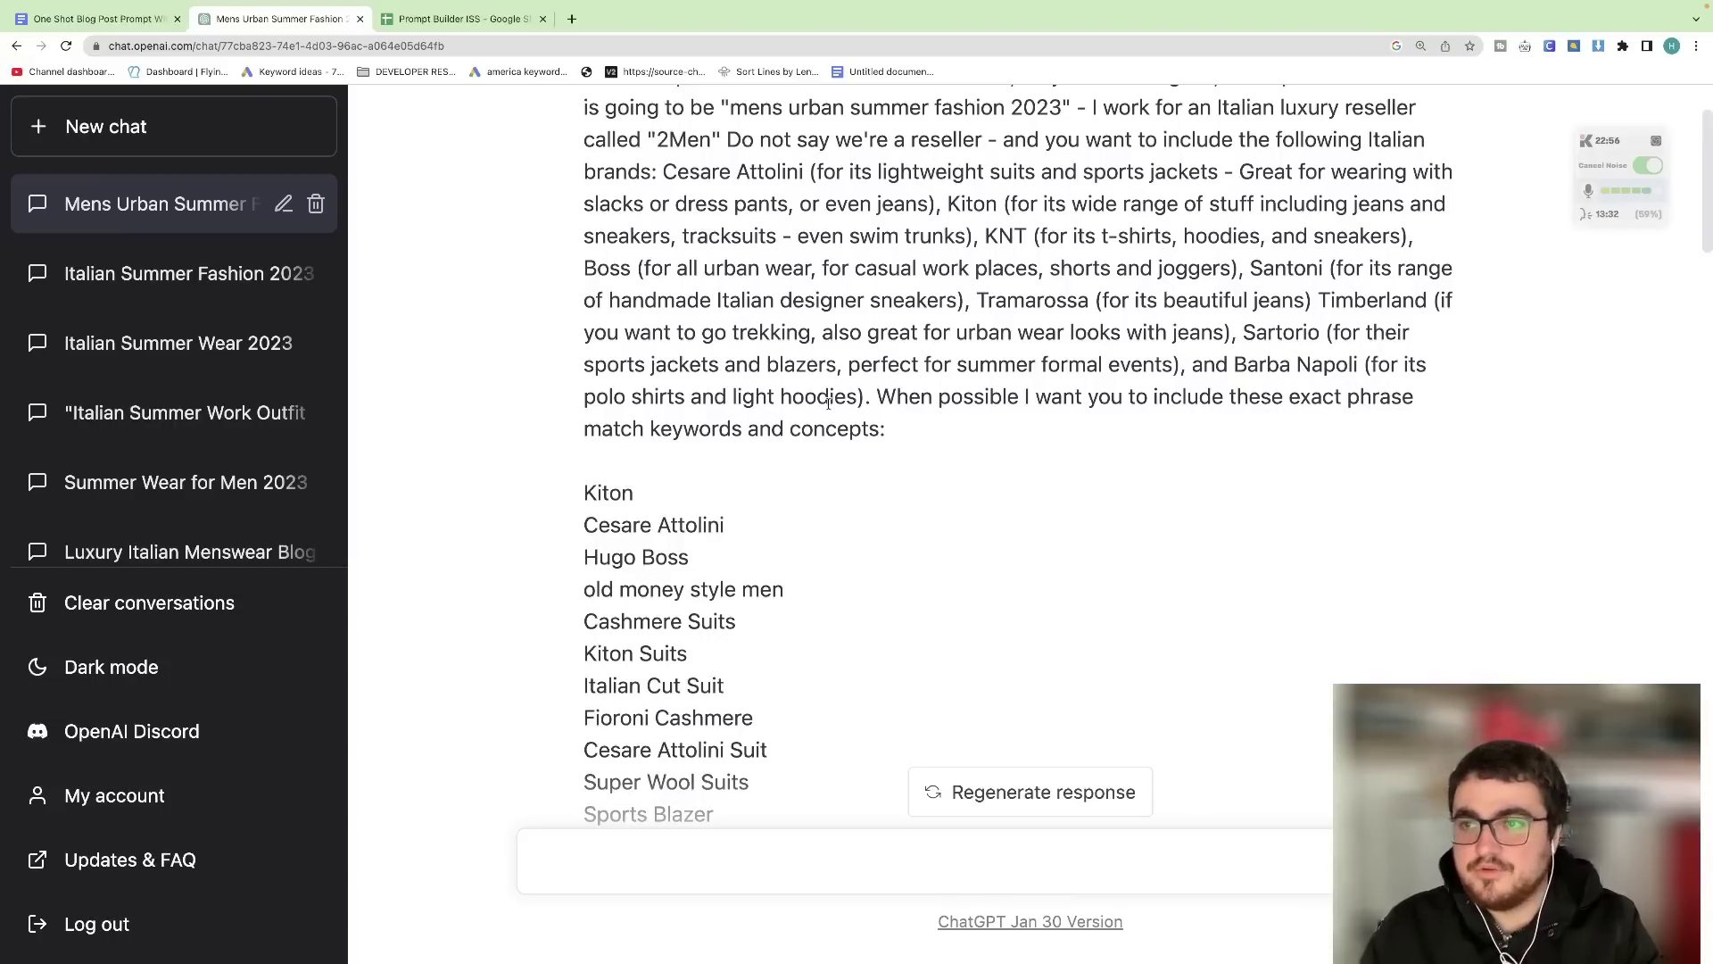
drag(1242, 268, 1033, 236)
click(1079, 364)
scroll(1080, 364, down, 1)
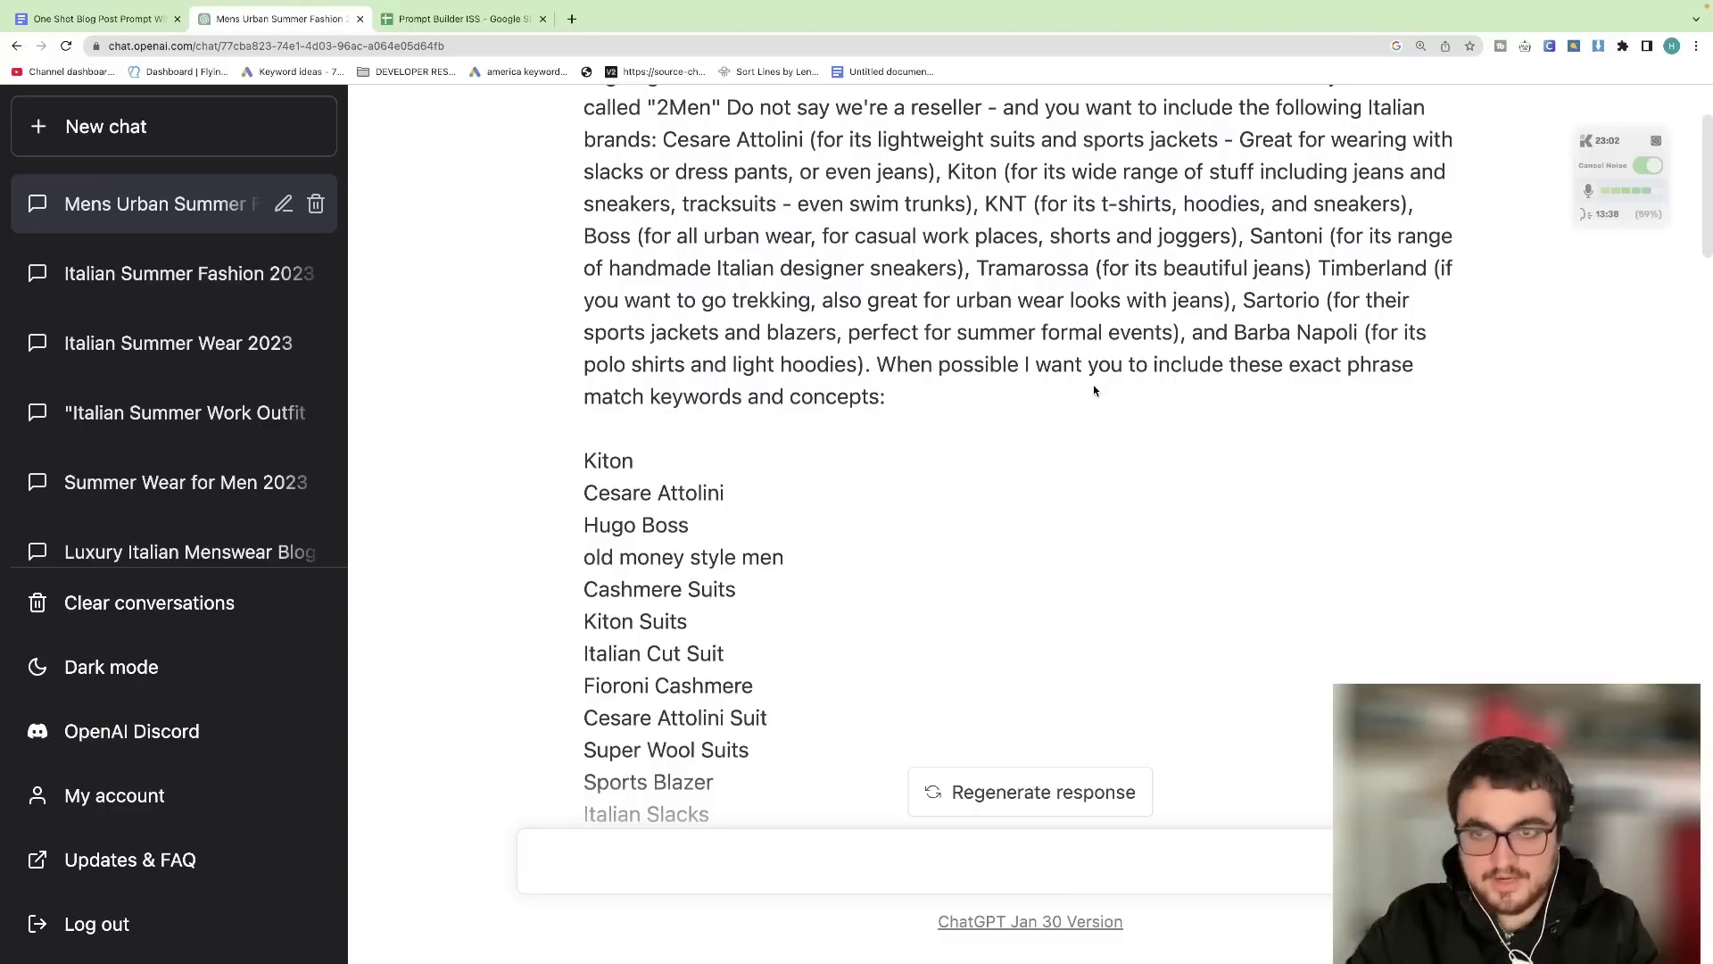
scroll(981, 401, down, 1)
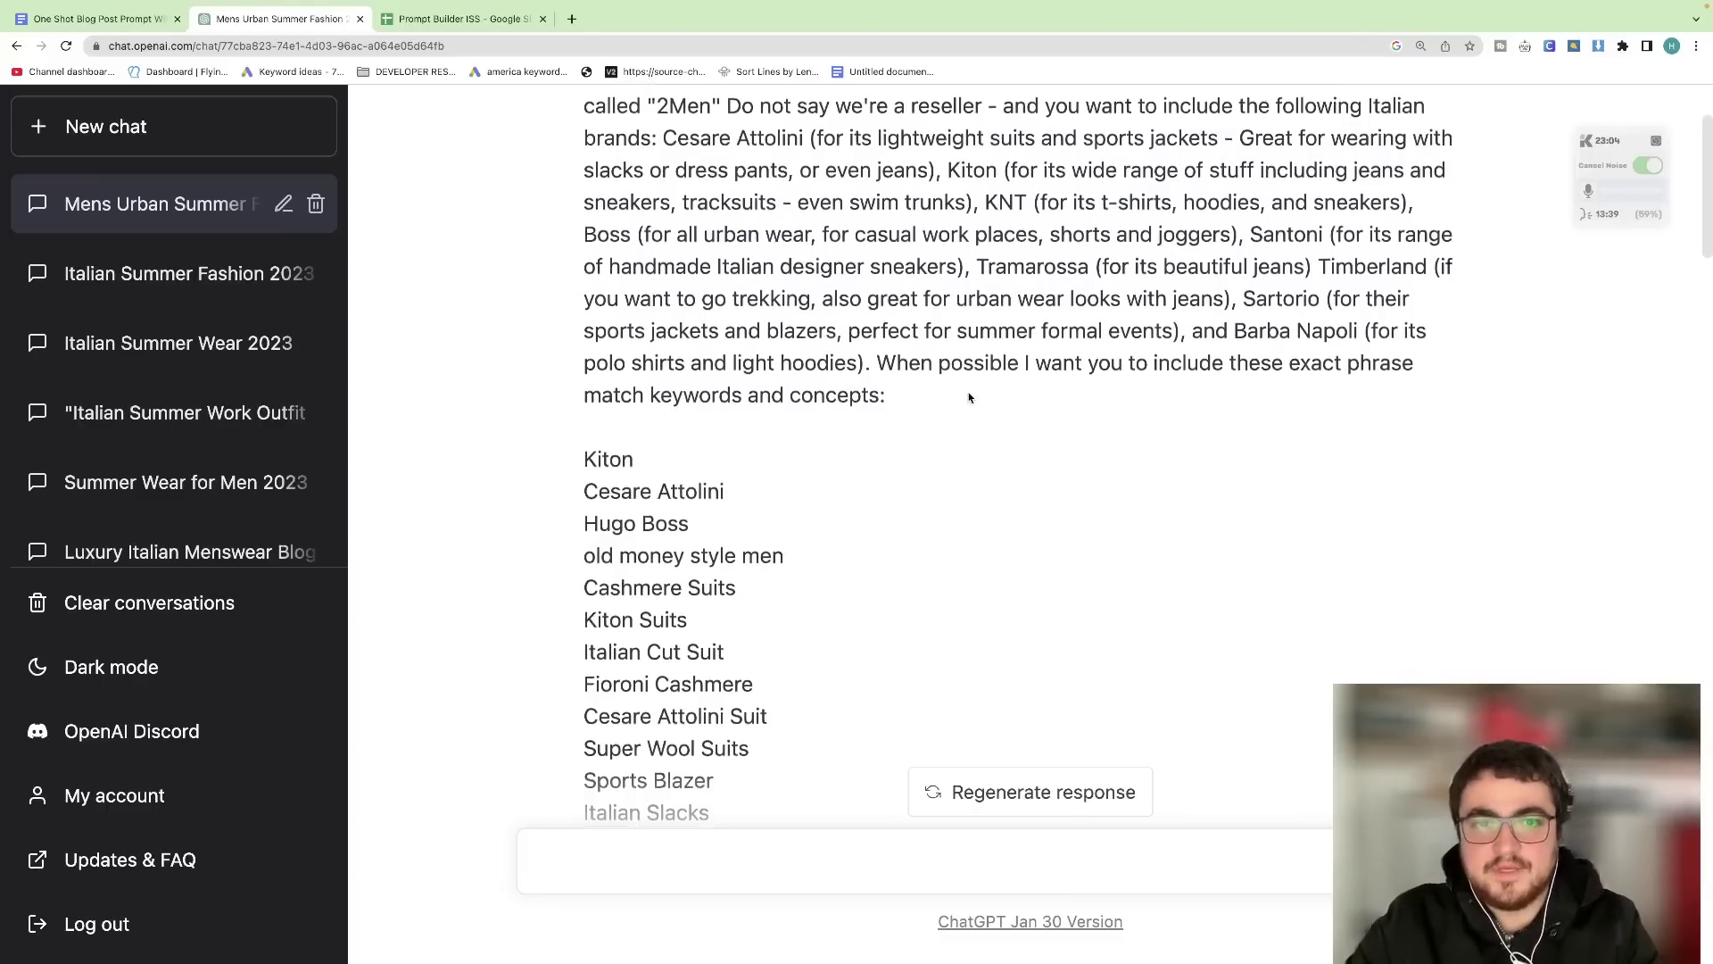
- Scroll through the prompt's keyword list down to the reply titled 'Mens Urban Summer Fashion 2023'
drag(880, 357, 1001, 386)
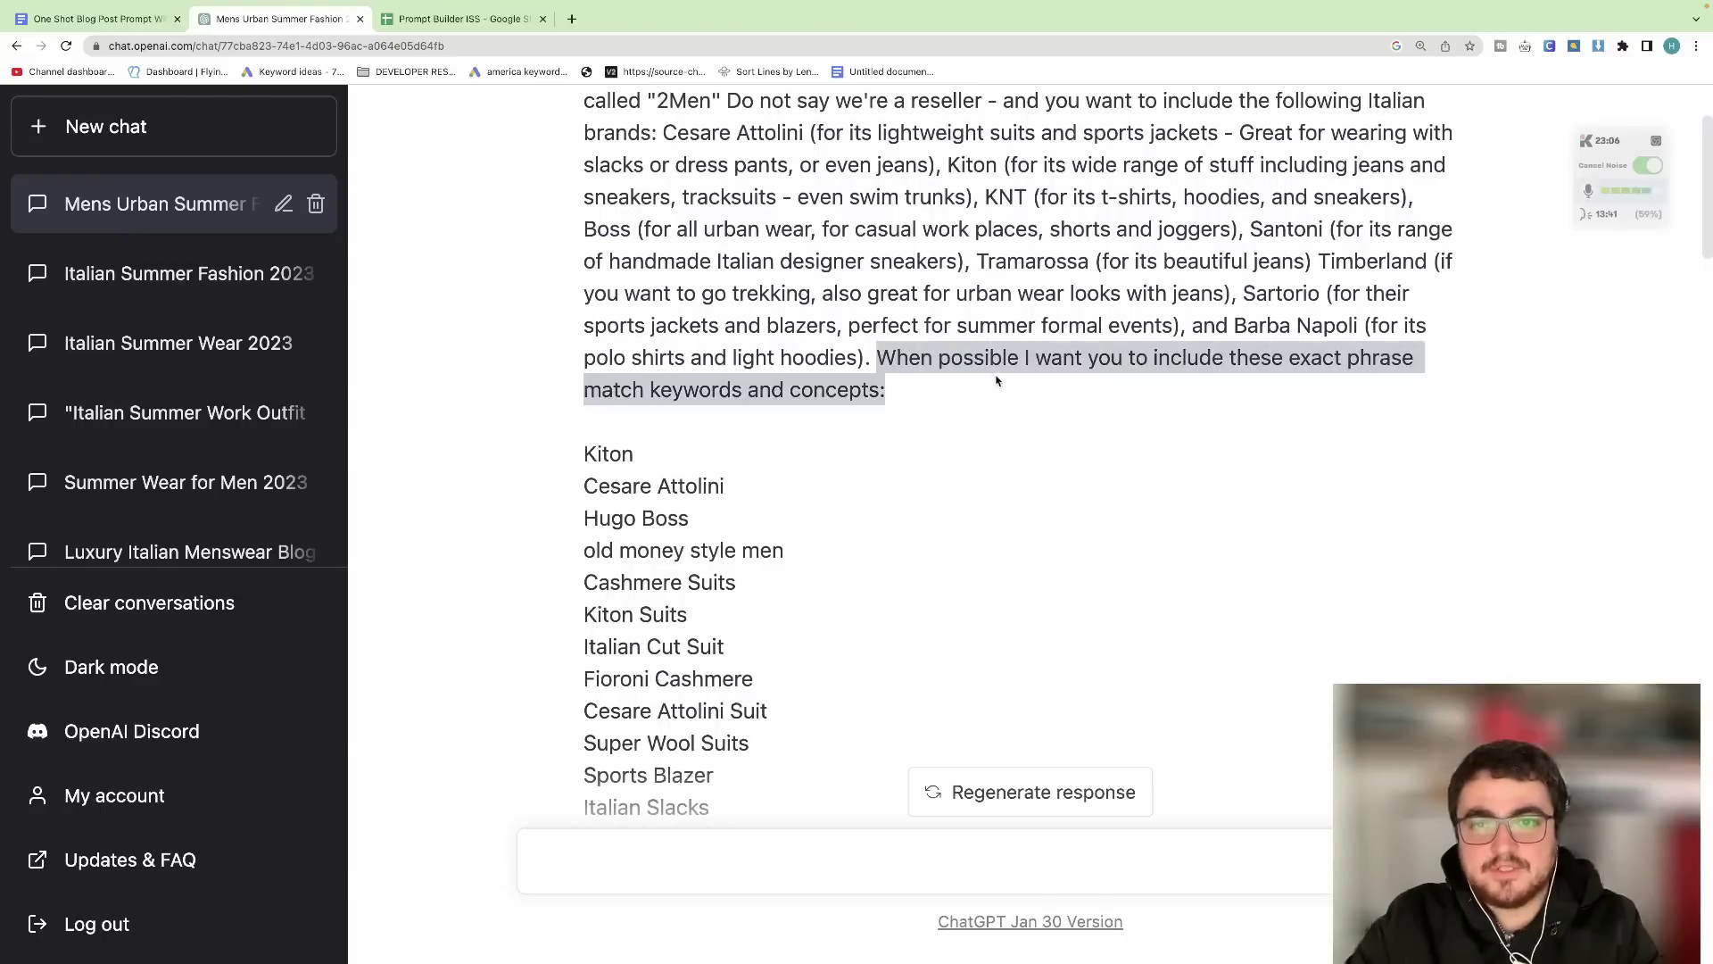
scroll(1002, 388, down, 1)
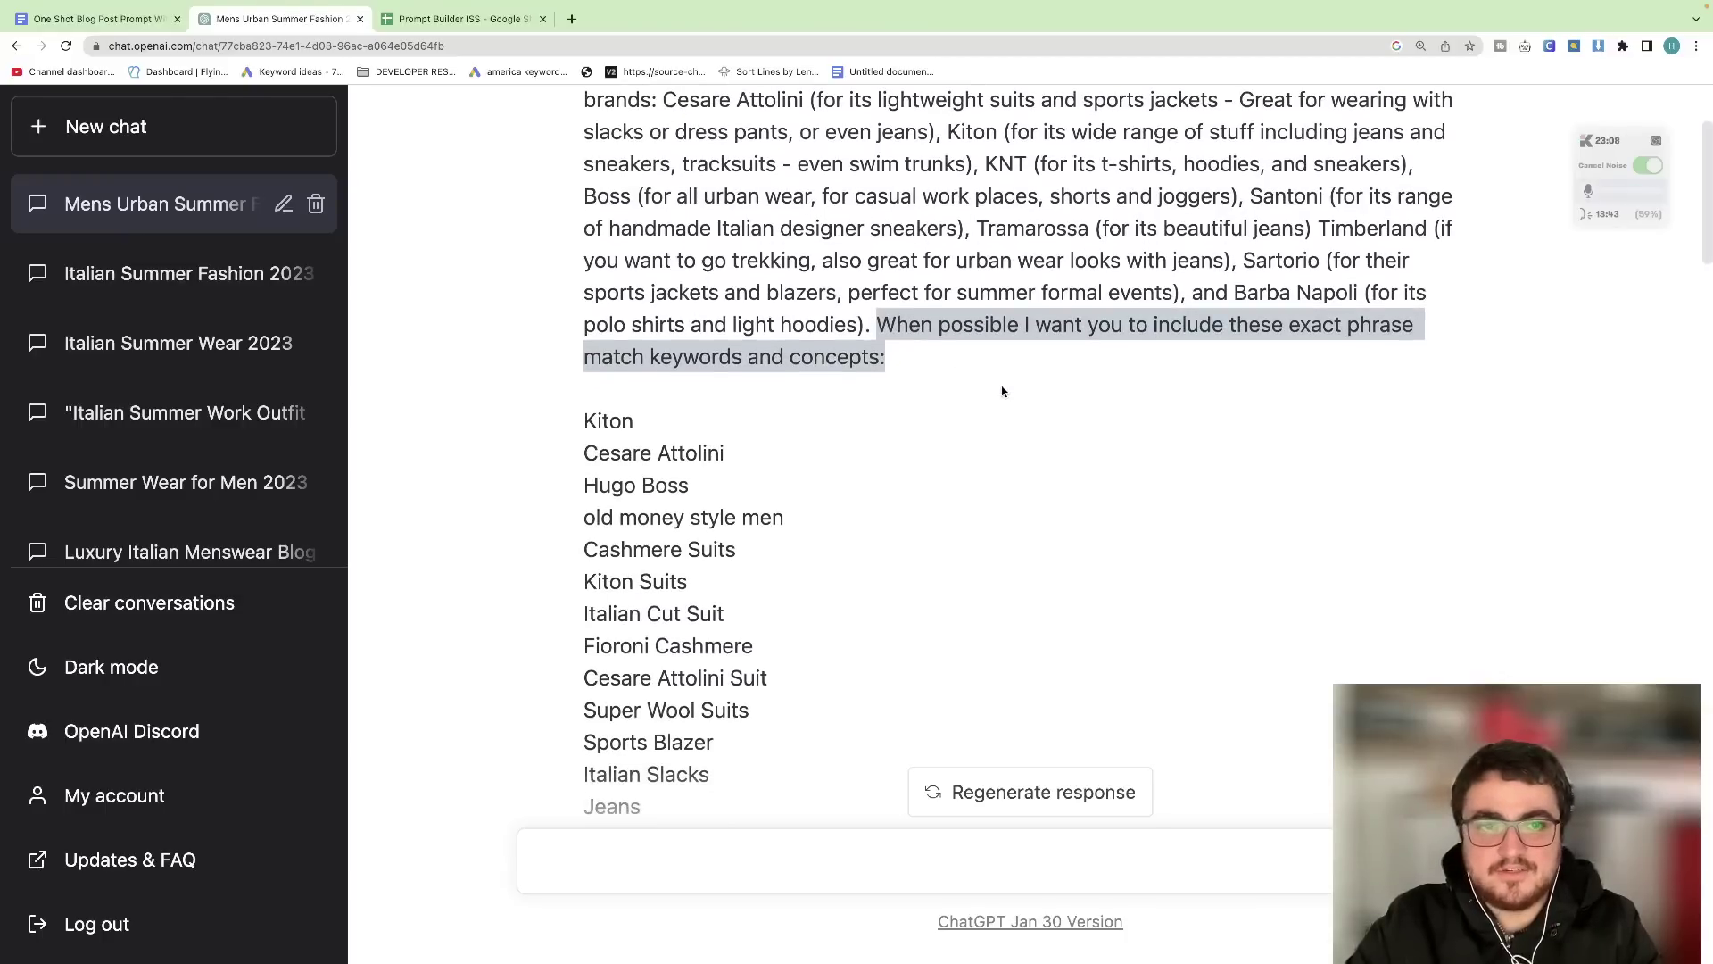
scroll(1002, 391, down, 5)
scroll(1001, 394, down, 10)
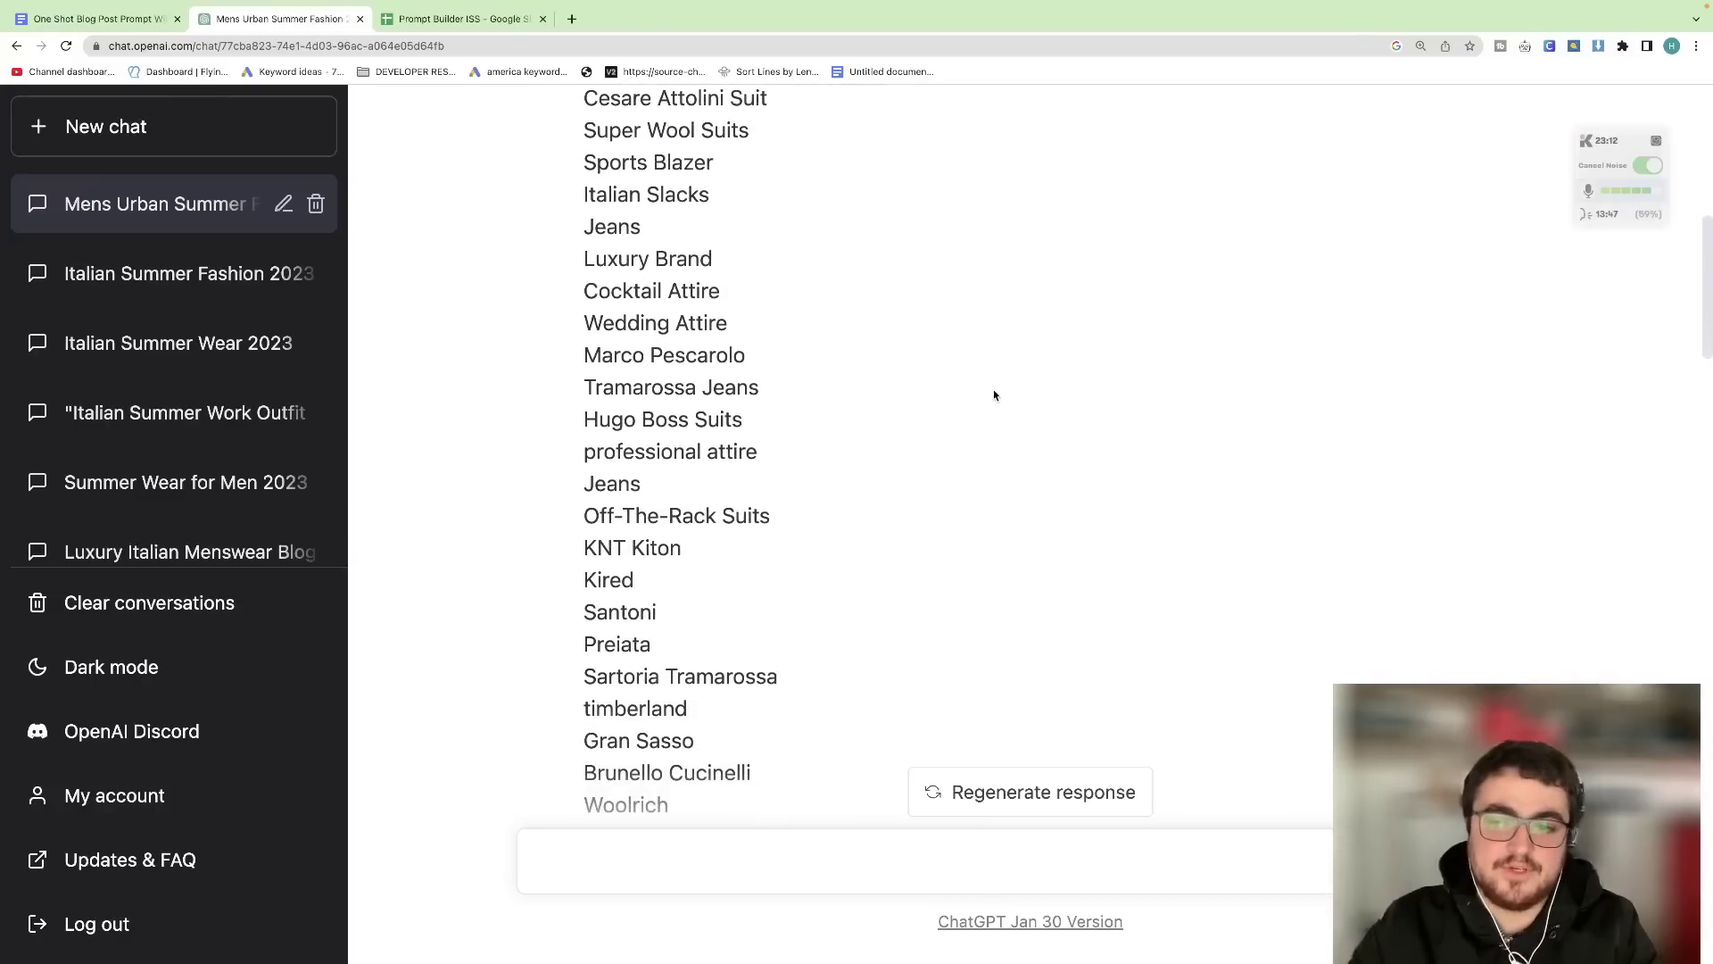
scroll(987, 394, down, 9)
scroll(856, 413, up, 16)
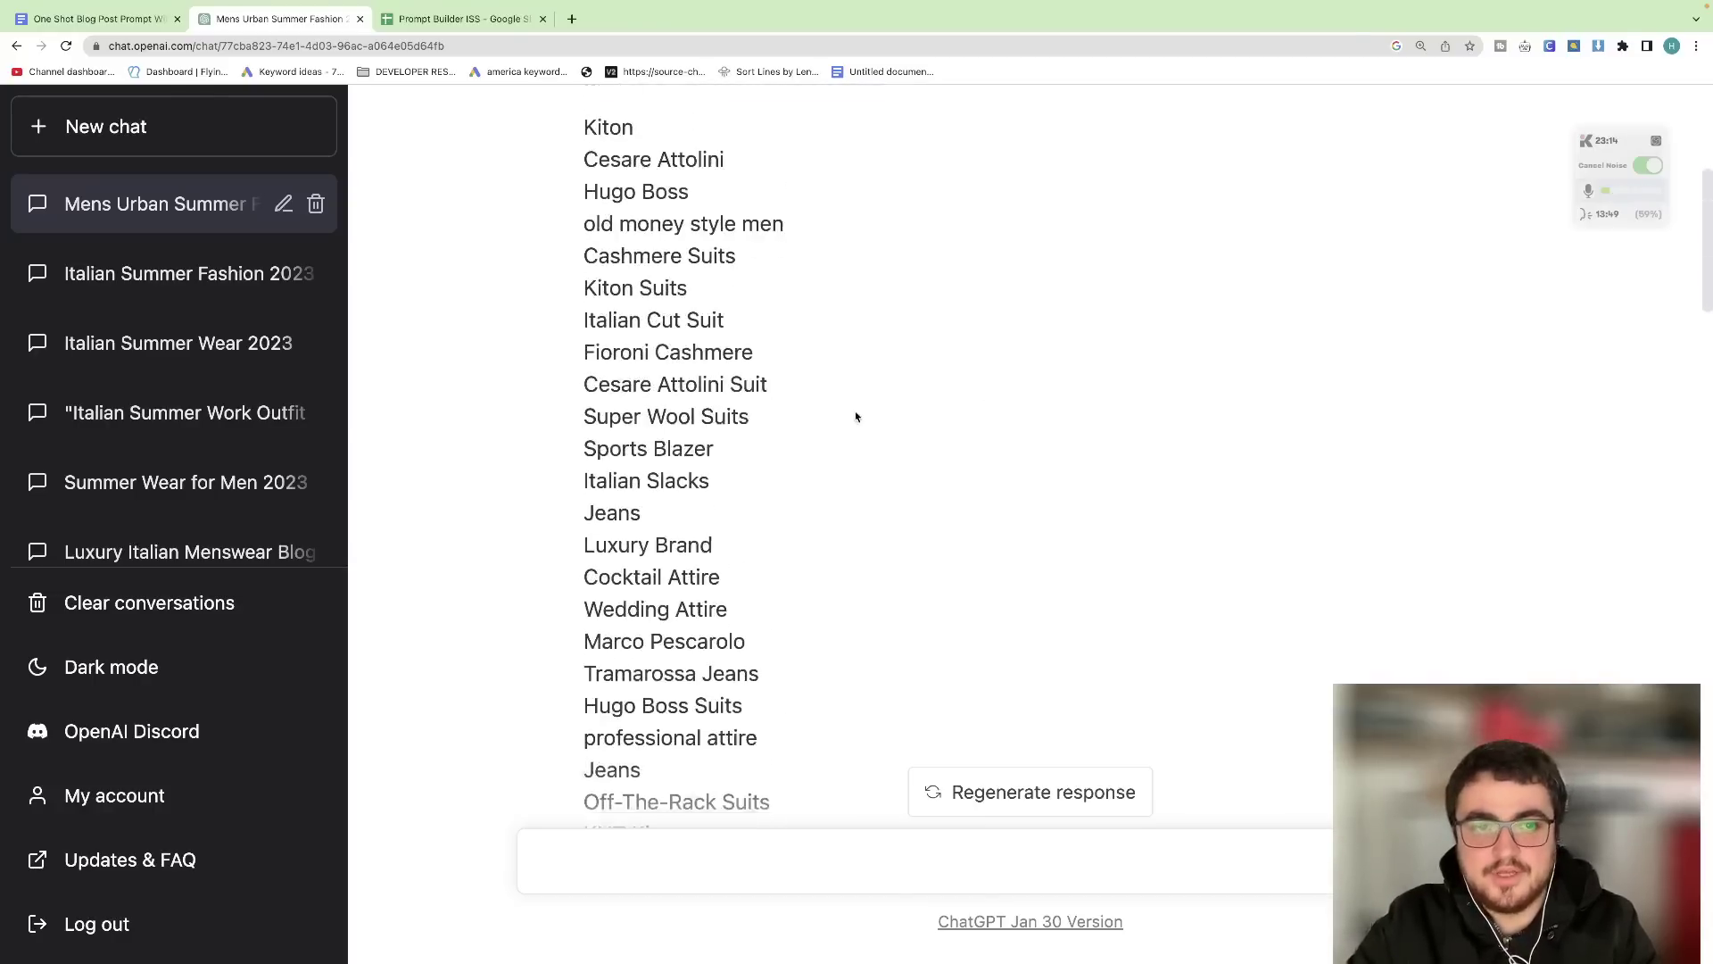
scroll(757, 409, down, 20)
scroll(748, 406, down, 15)
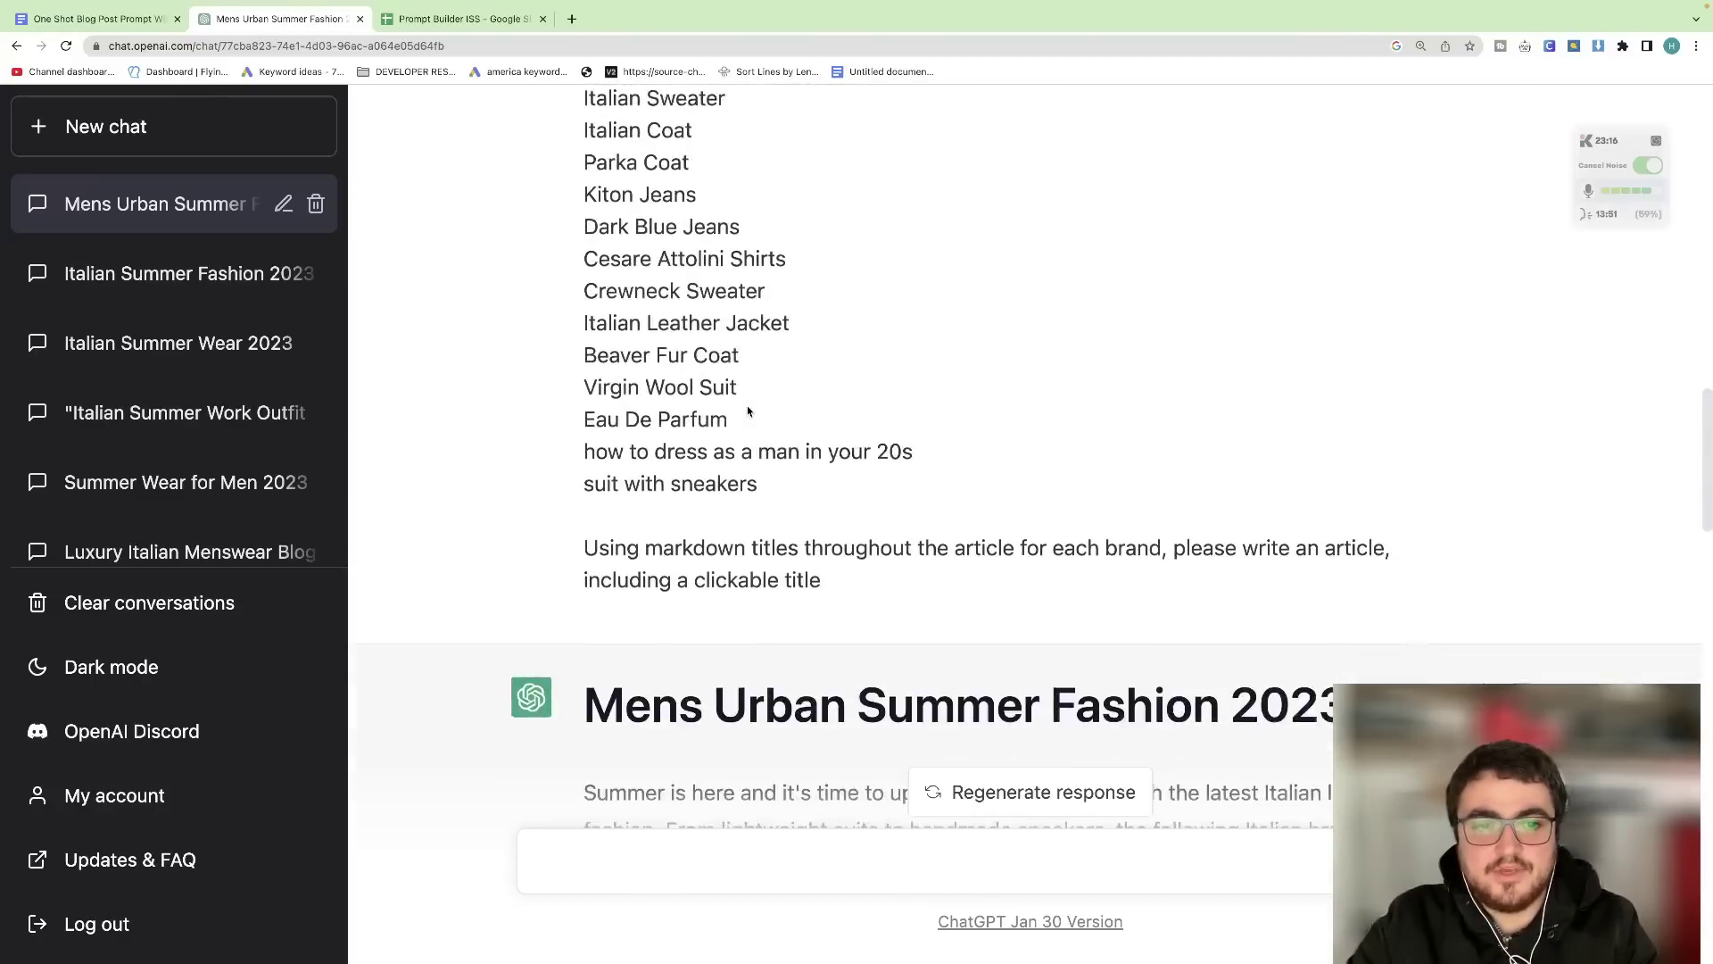
scroll(748, 406, up, 20)
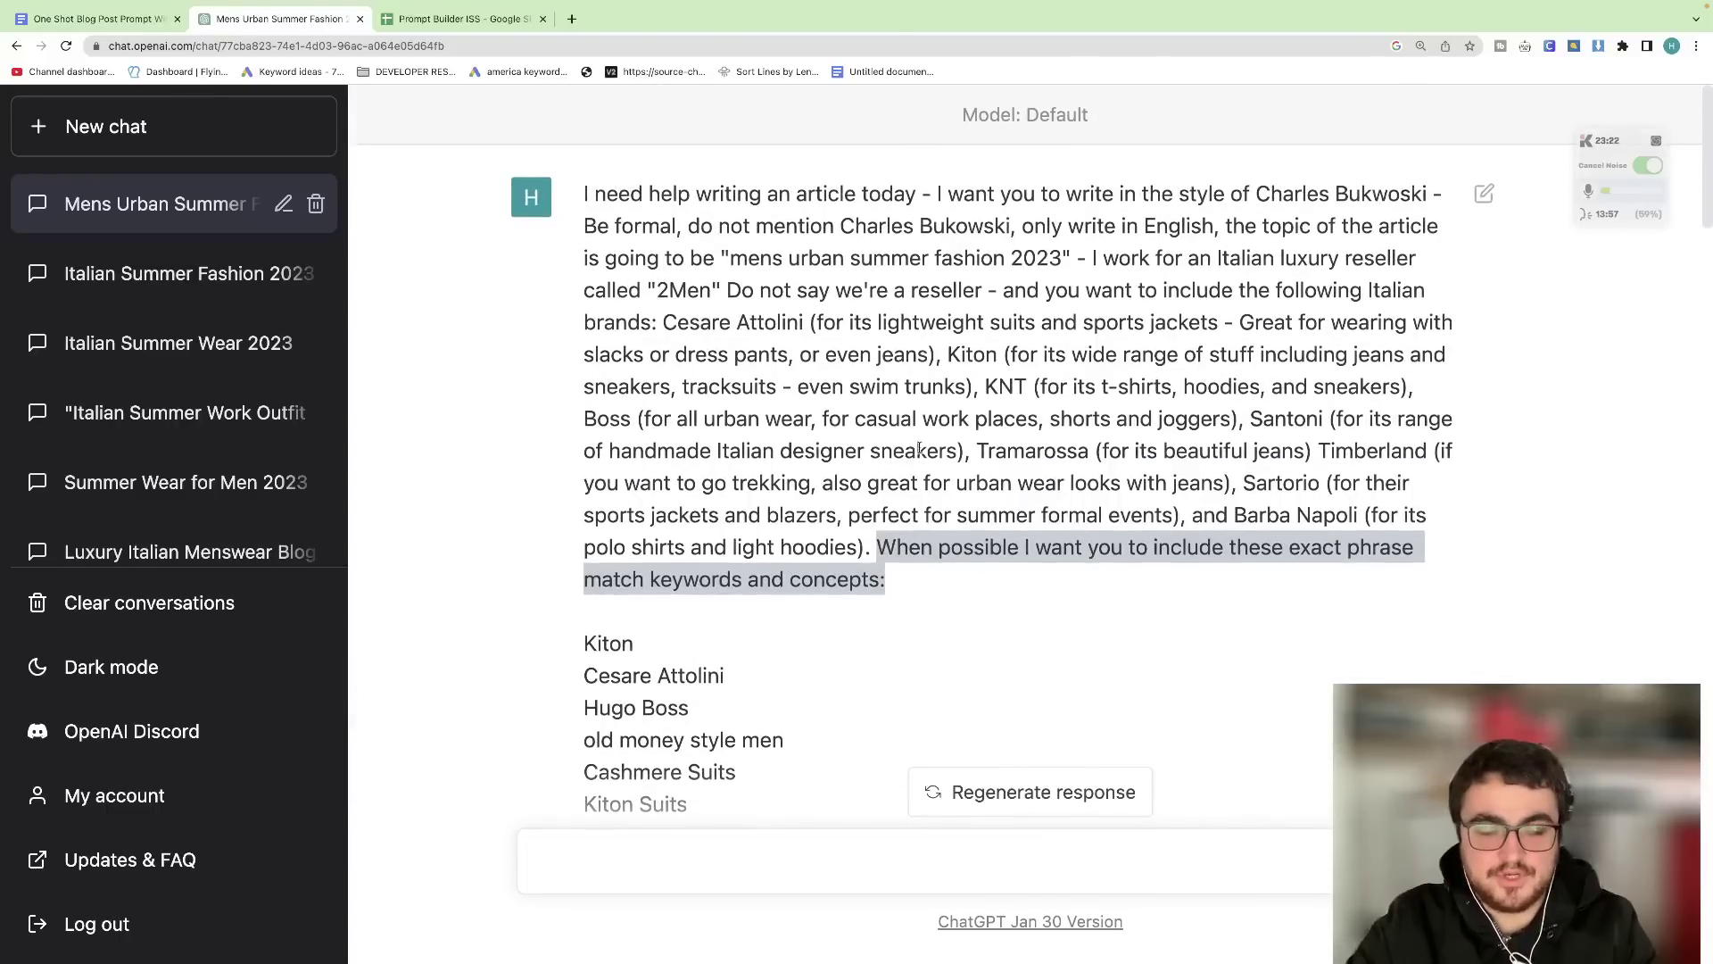
click(951, 435)
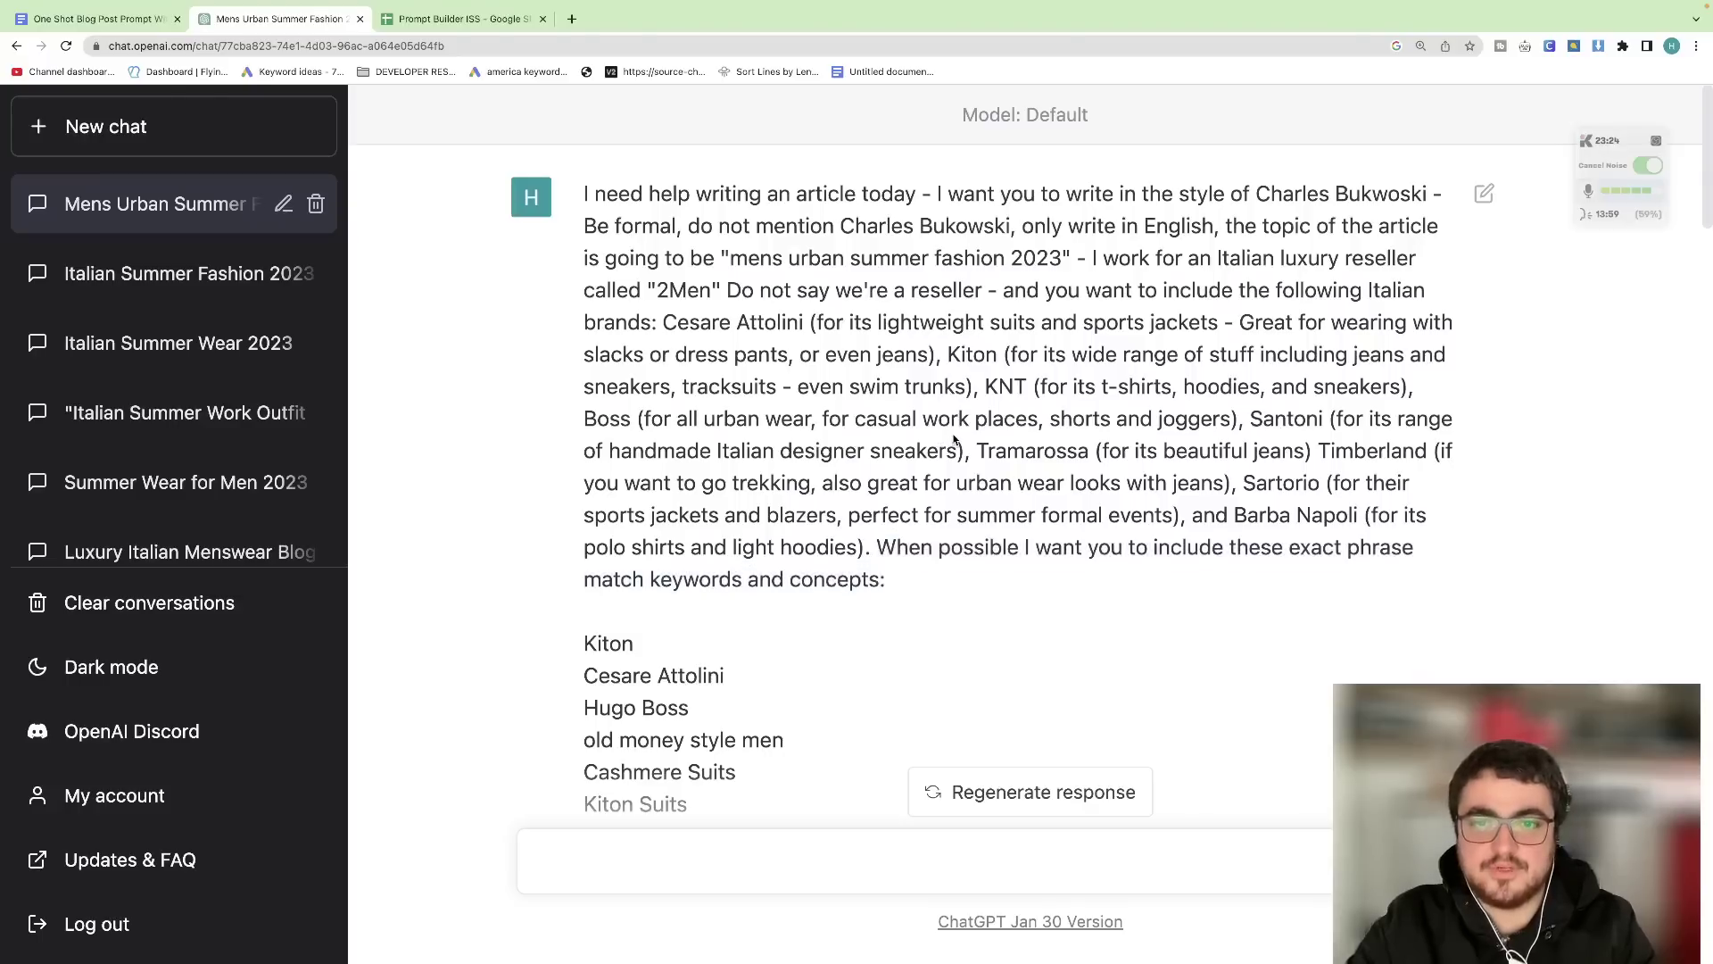
scroll(803, 500, down, 3)
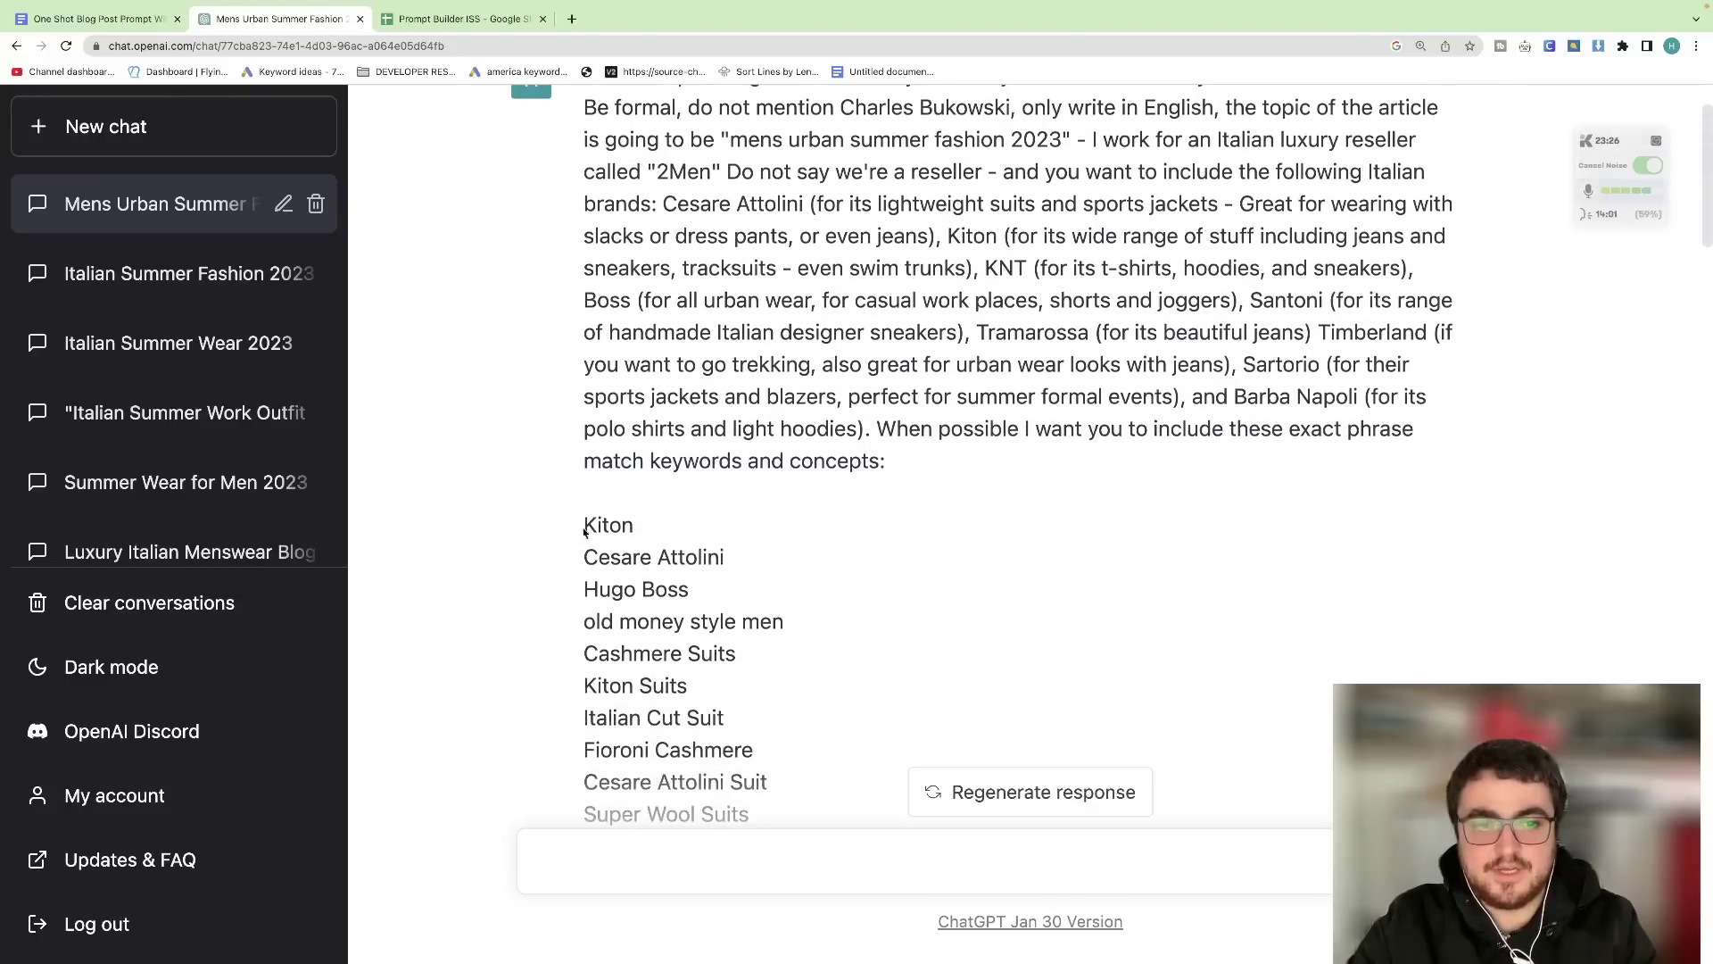
scroll(589, 528, down, 4)
scroll(602, 526, down, 3)
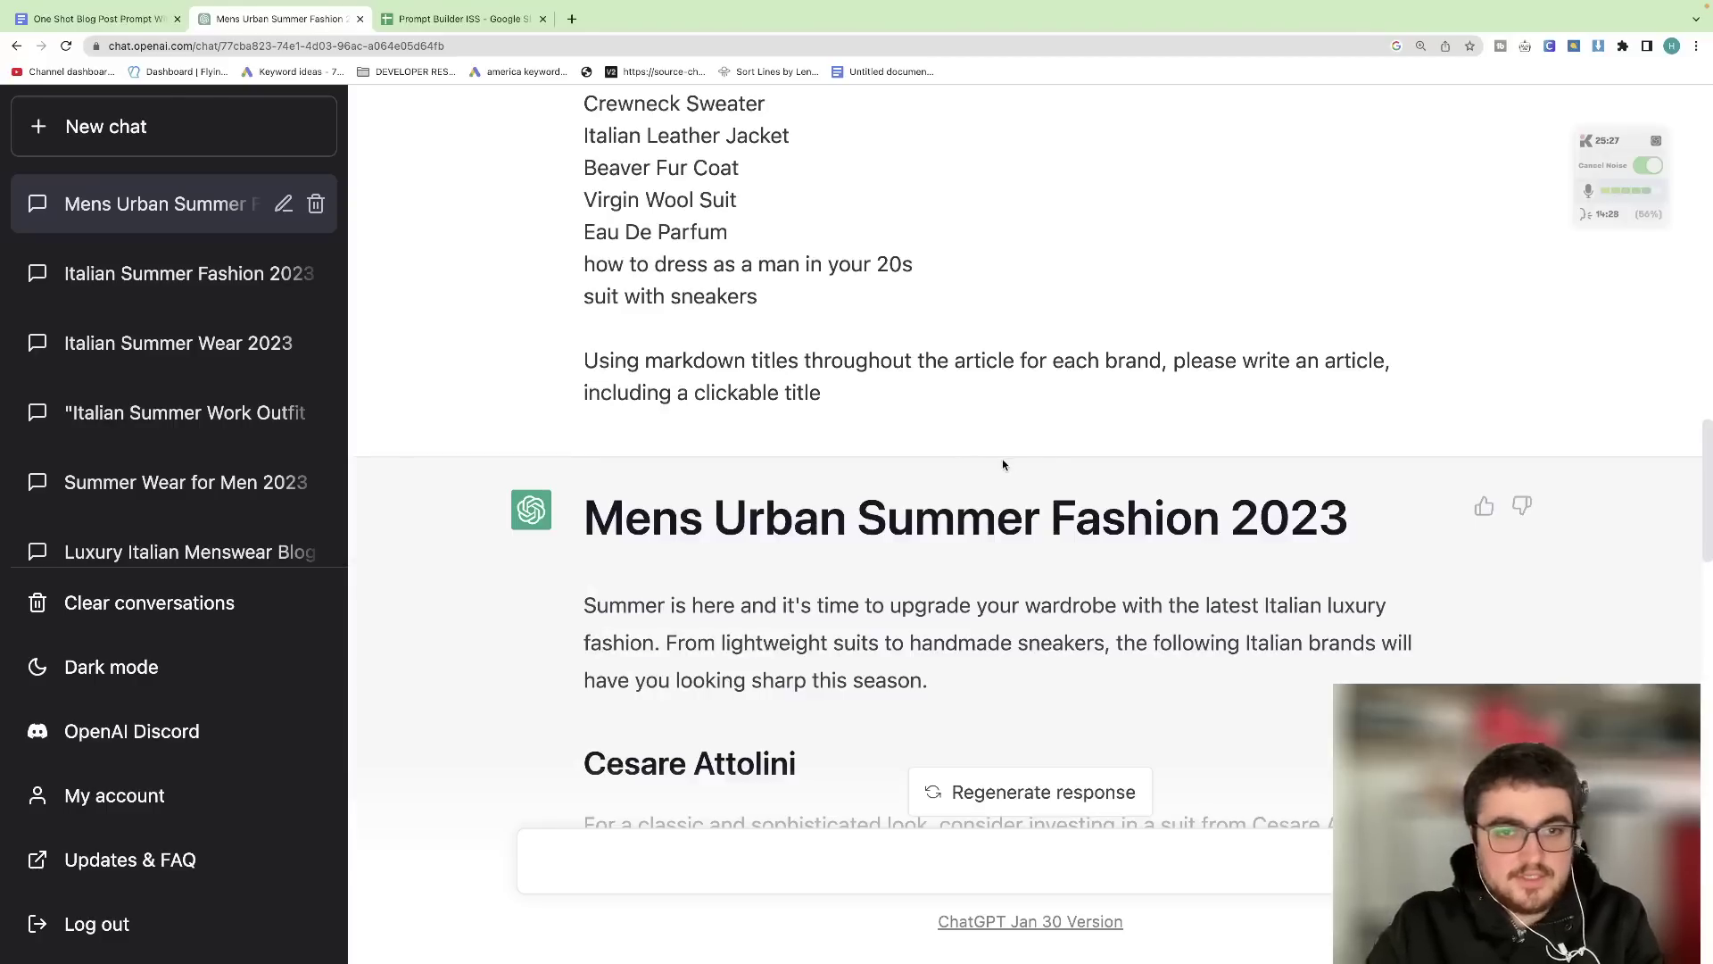
- Highlight the prompt's closing instruction, then the whole prompt, and clear the selection
scroll(1003, 459, down, 1)
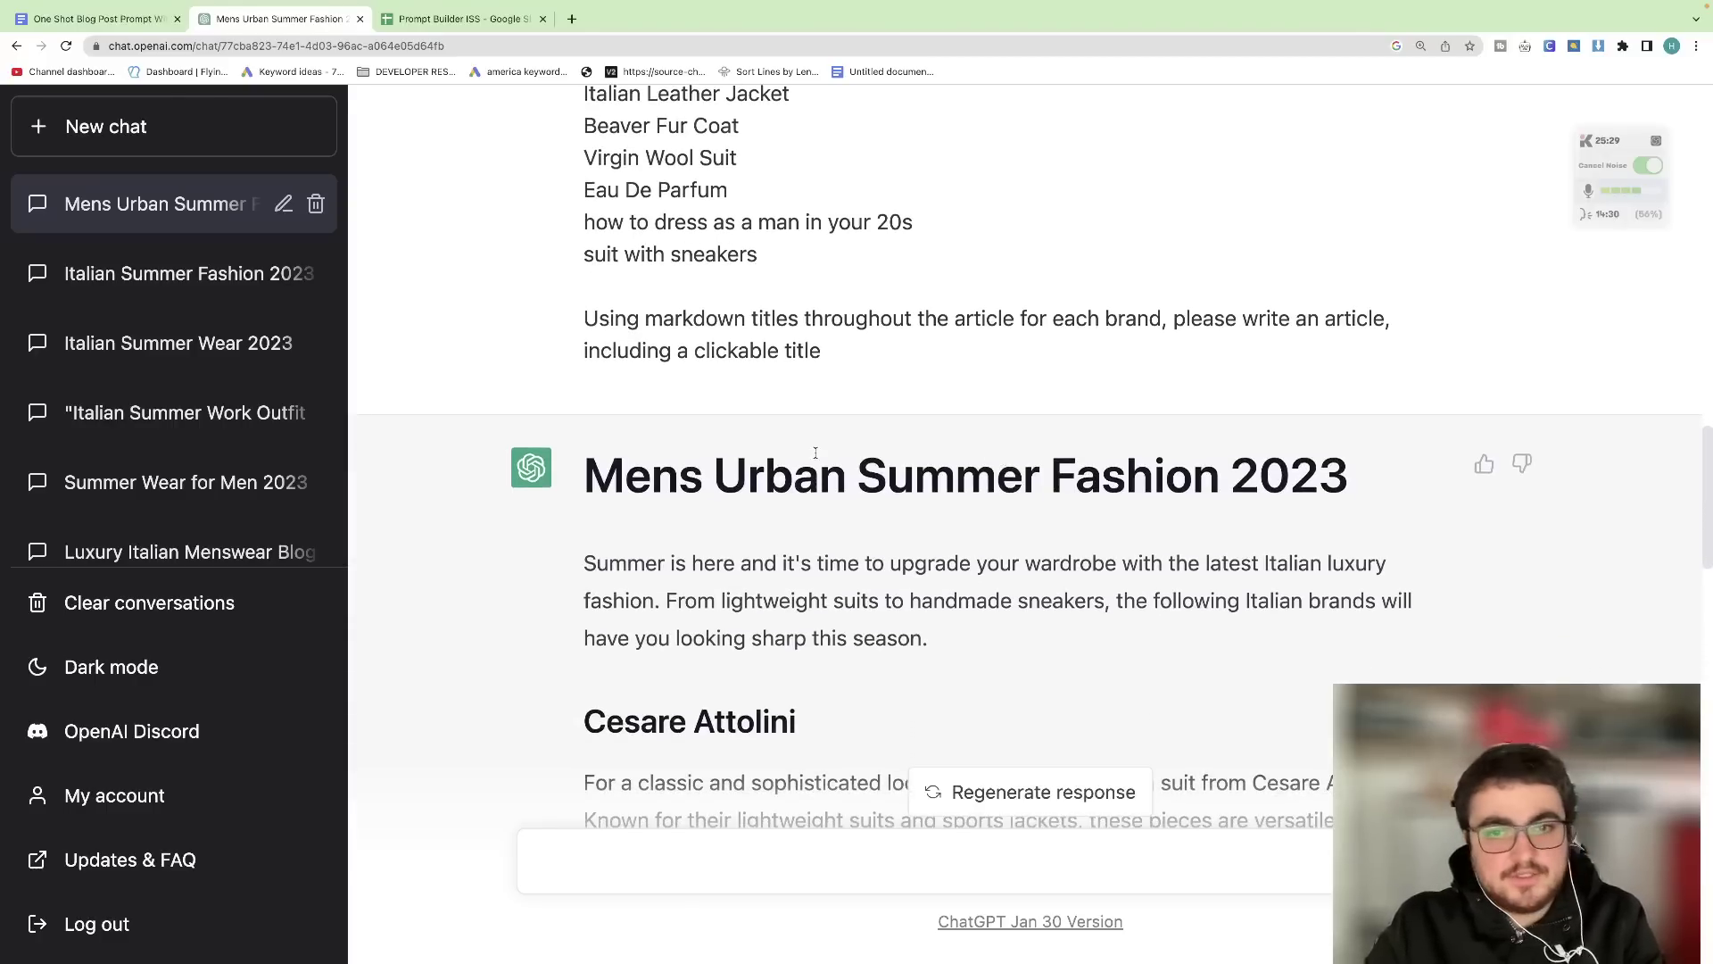
scroll(815, 453, down, 1)
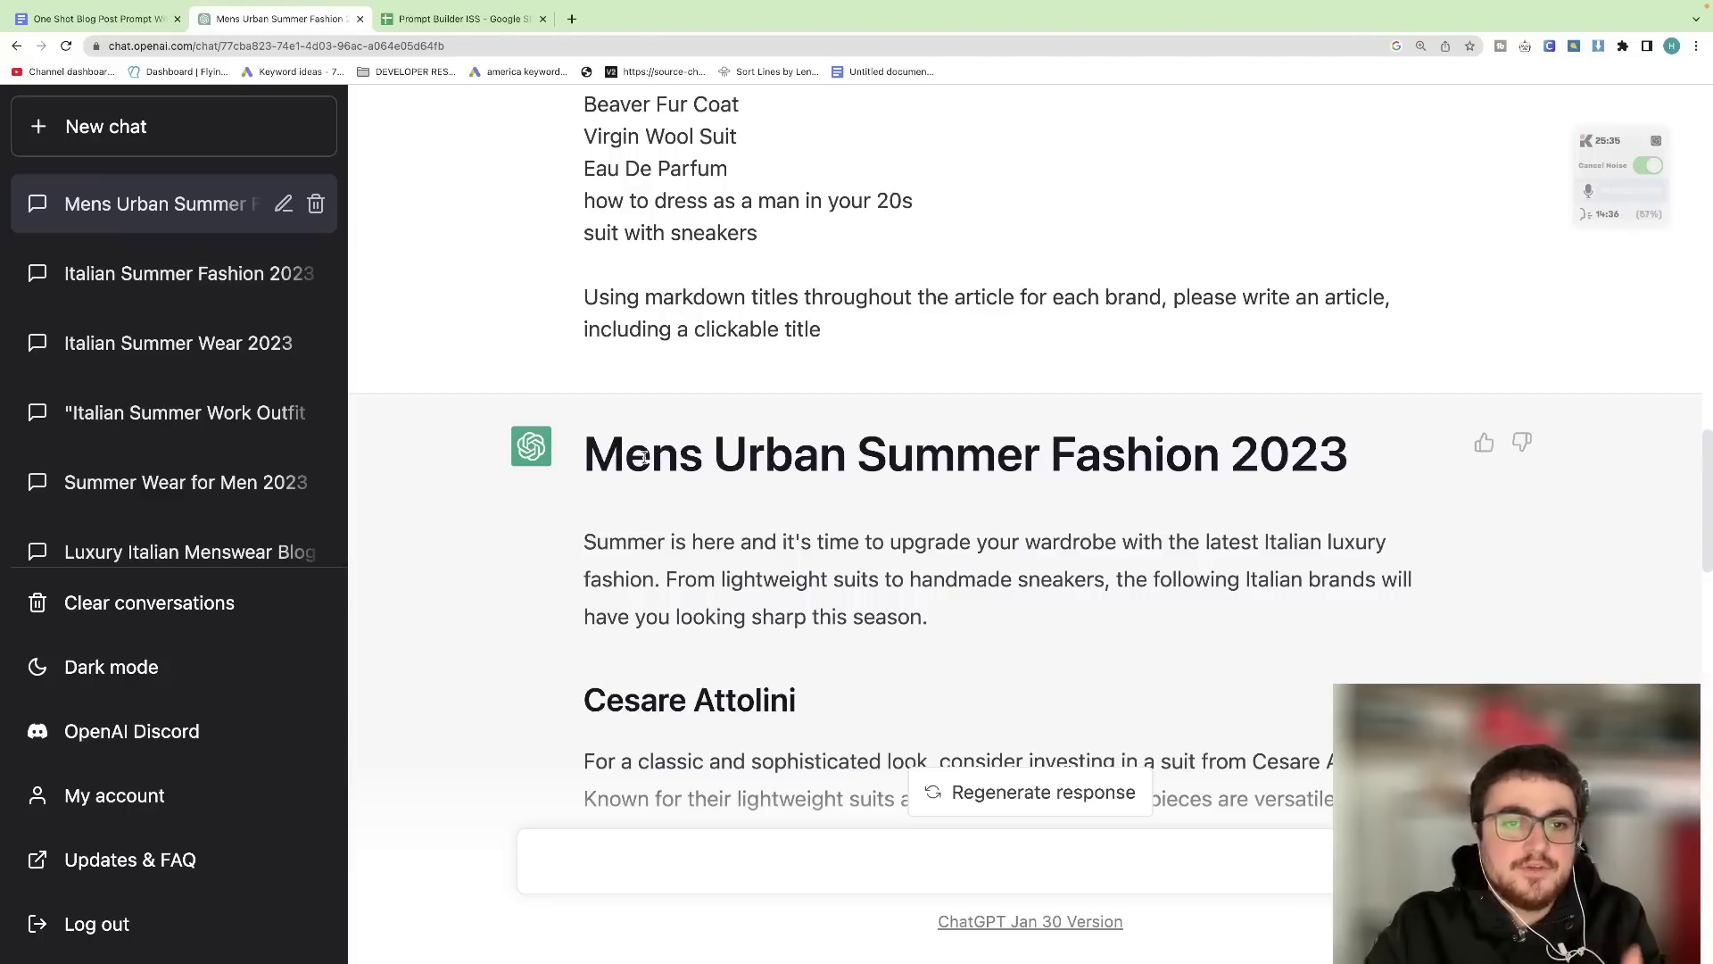
scroll(648, 458, up, 9)
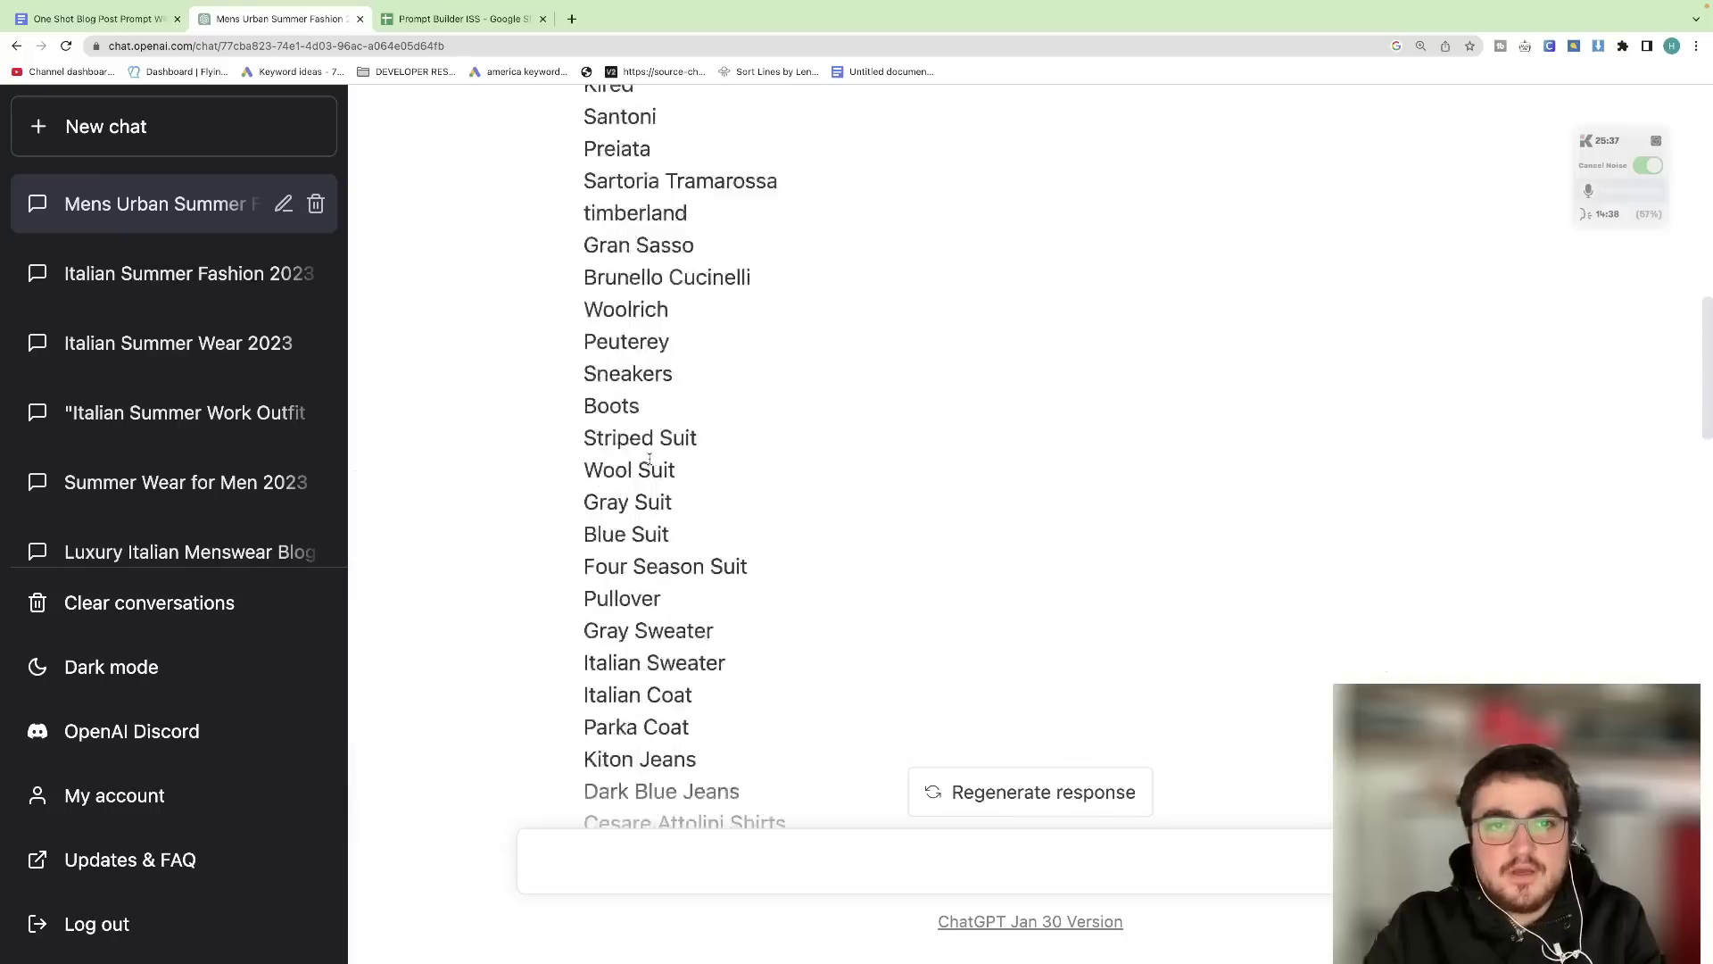
scroll(650, 457, down, 6)
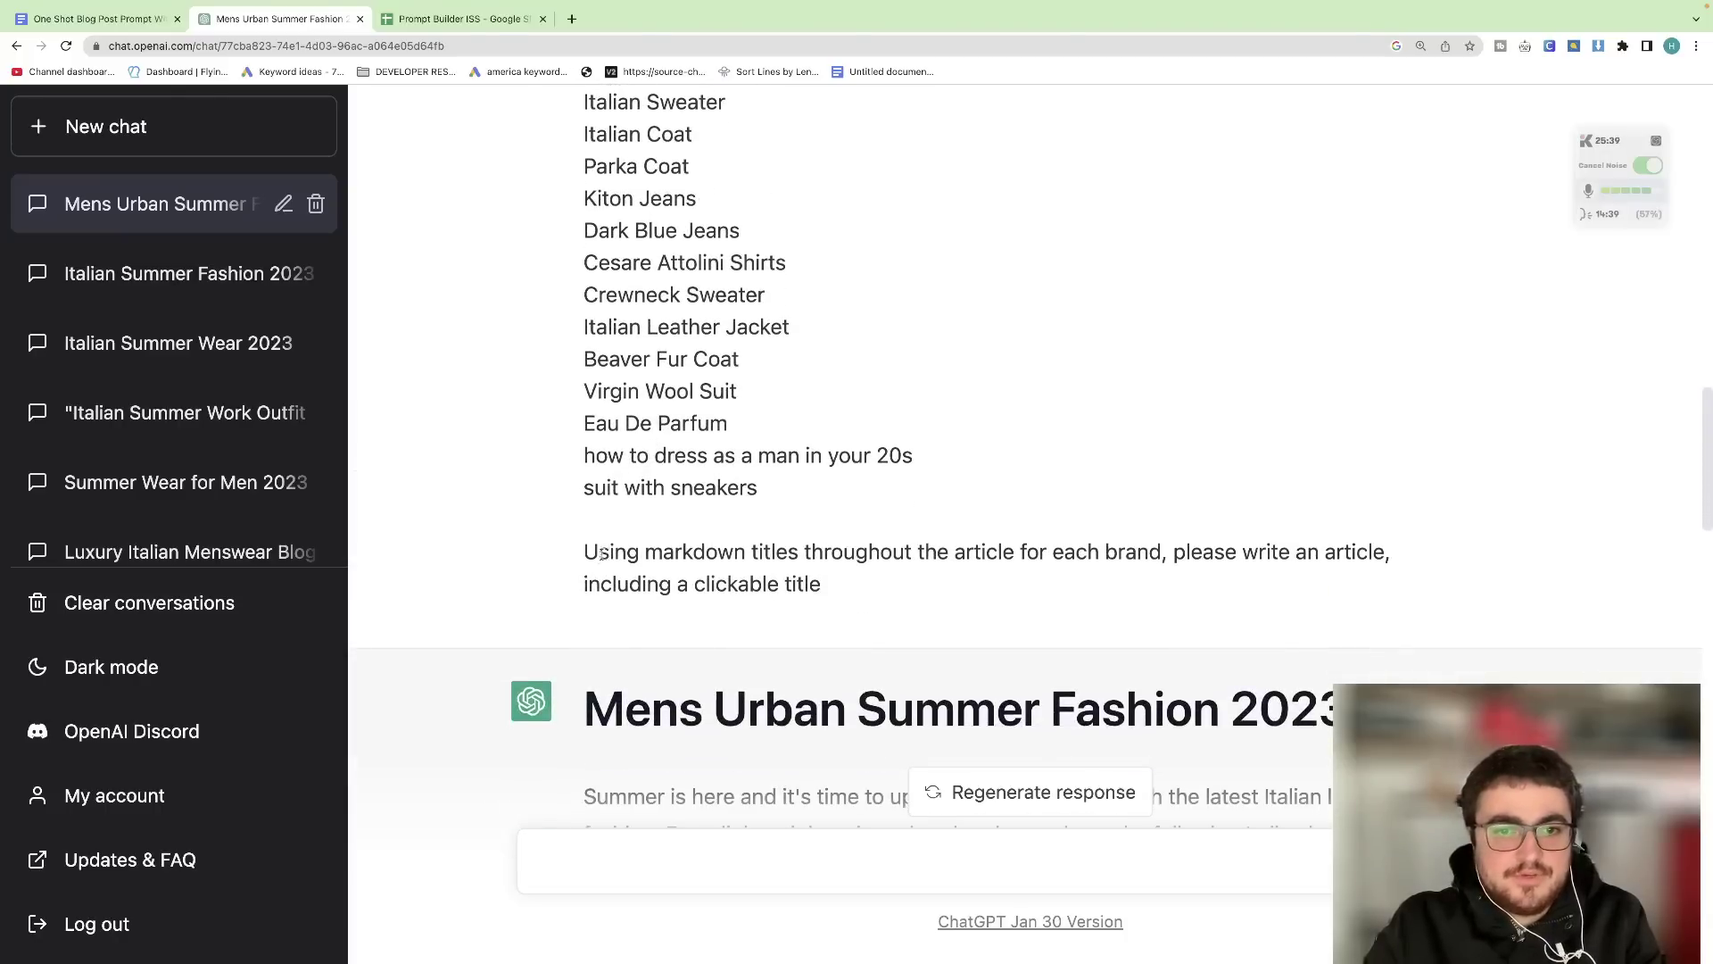
drag(599, 553, 894, 598)
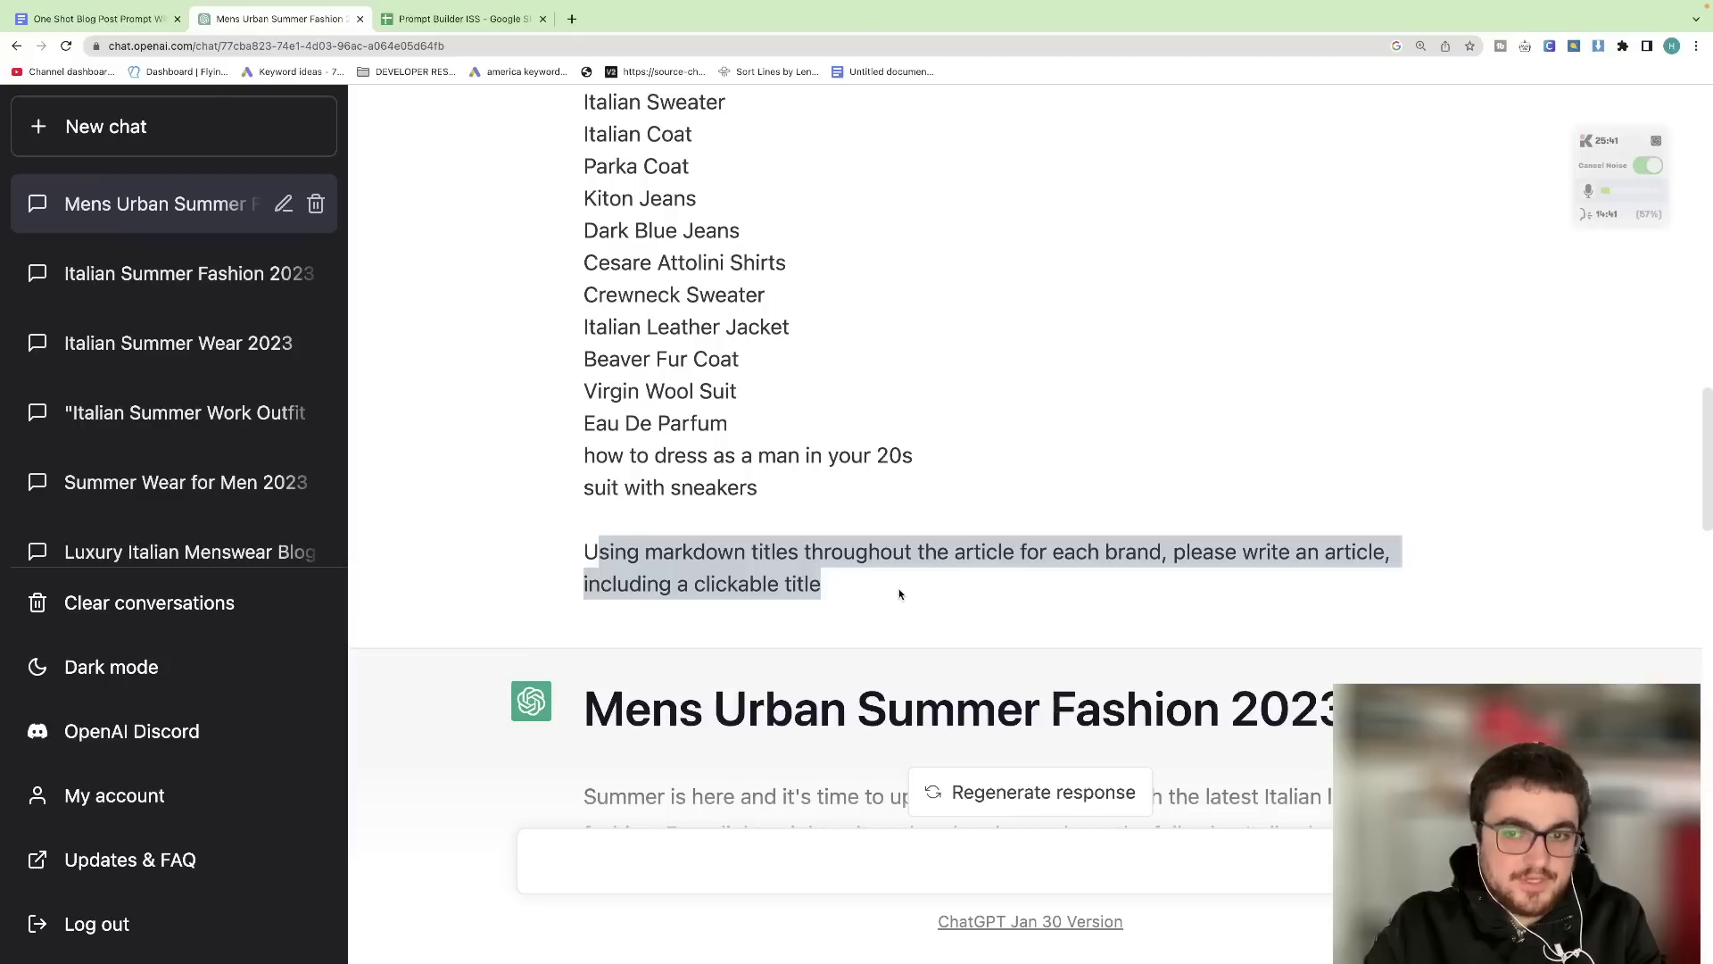
click(912, 592)
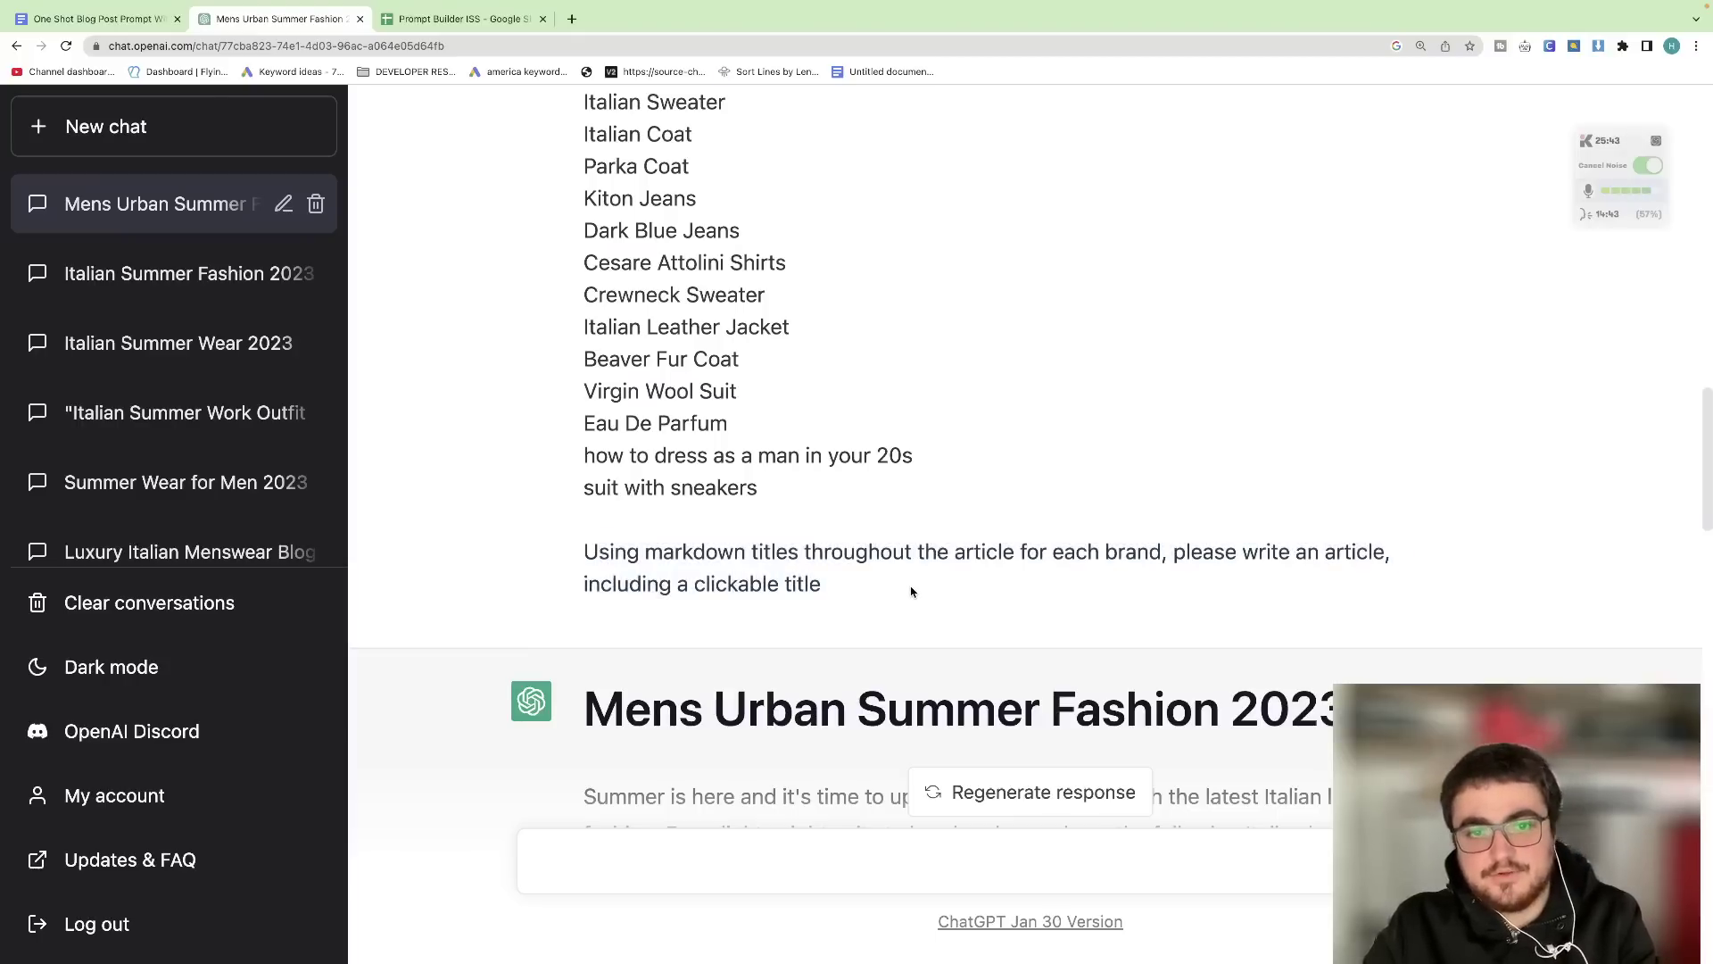
drag(912, 592, 565, 170)
scroll(837, 380, down, 15)
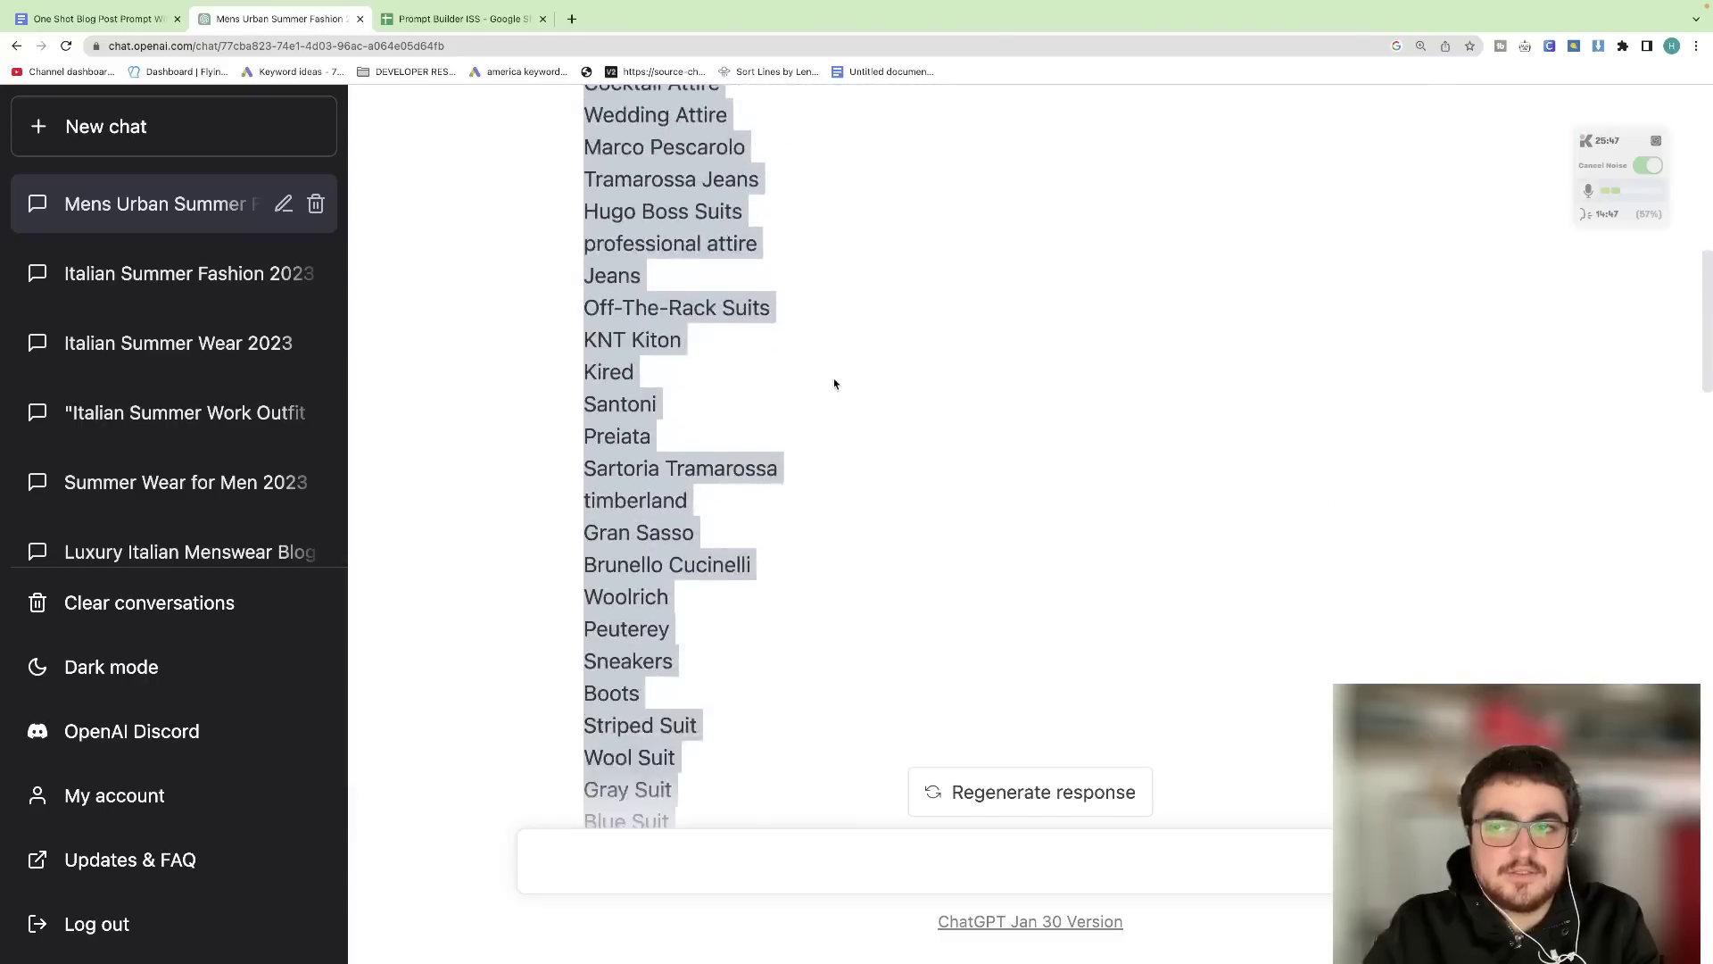
click(839, 381)
- Scroll into the generated article and select its introductory paragraph
scroll(839, 382, down, 5)
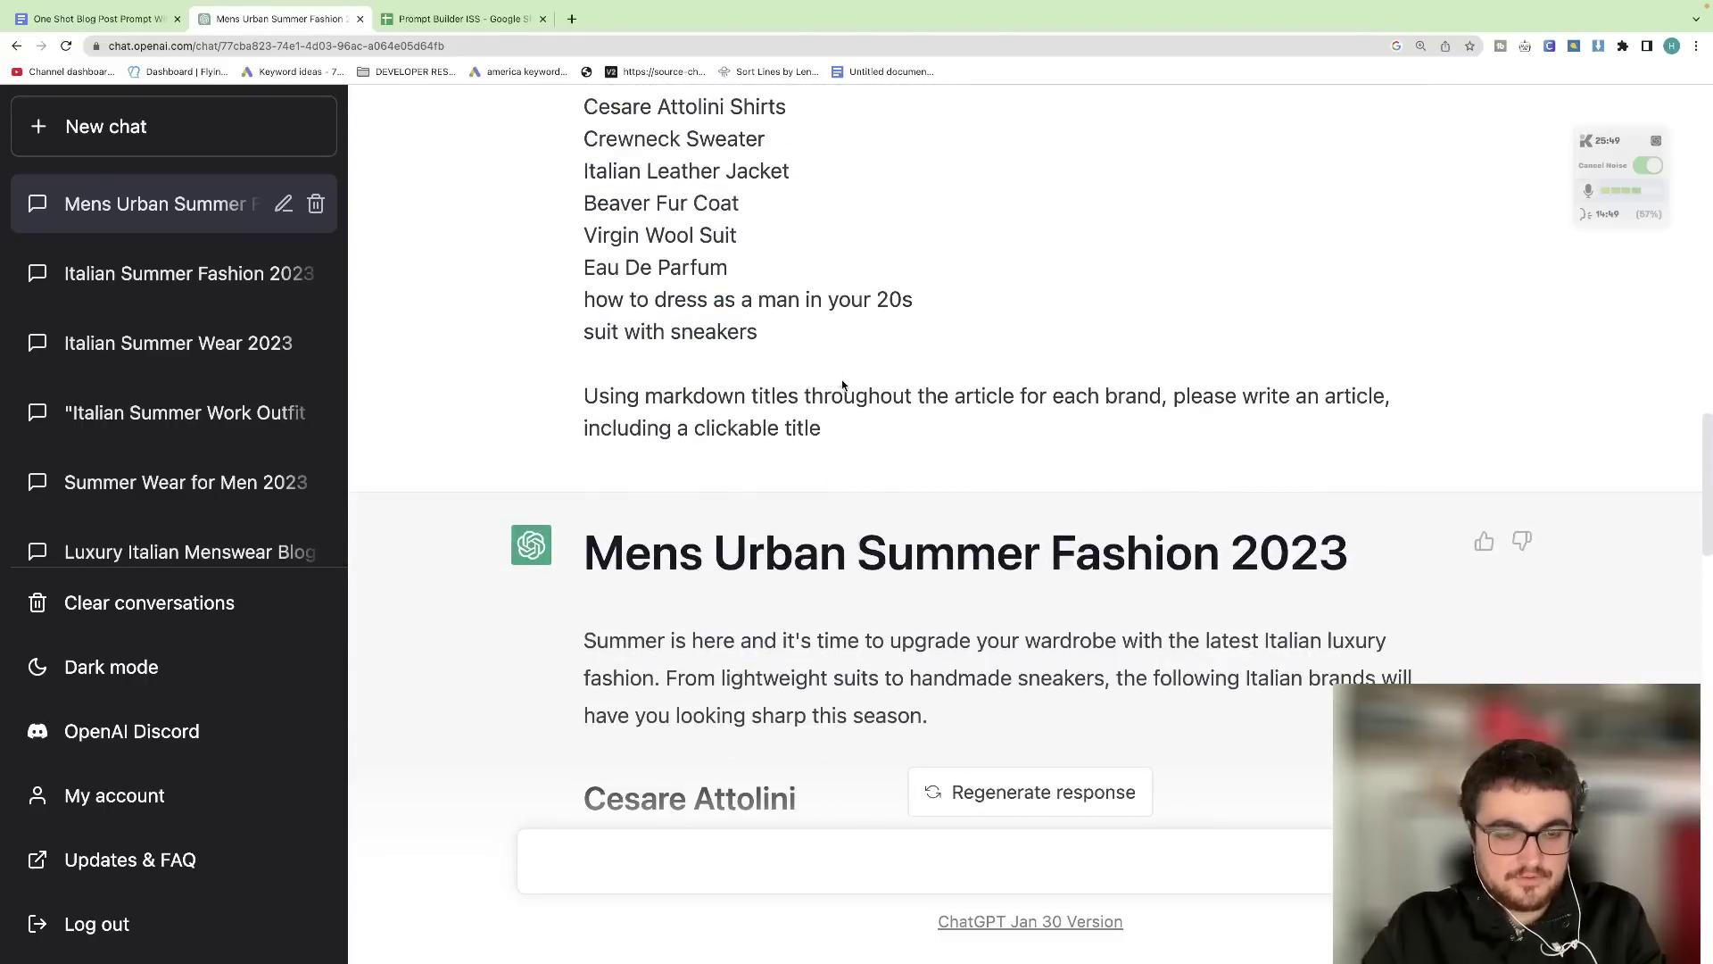
scroll(835, 388, down, 1)
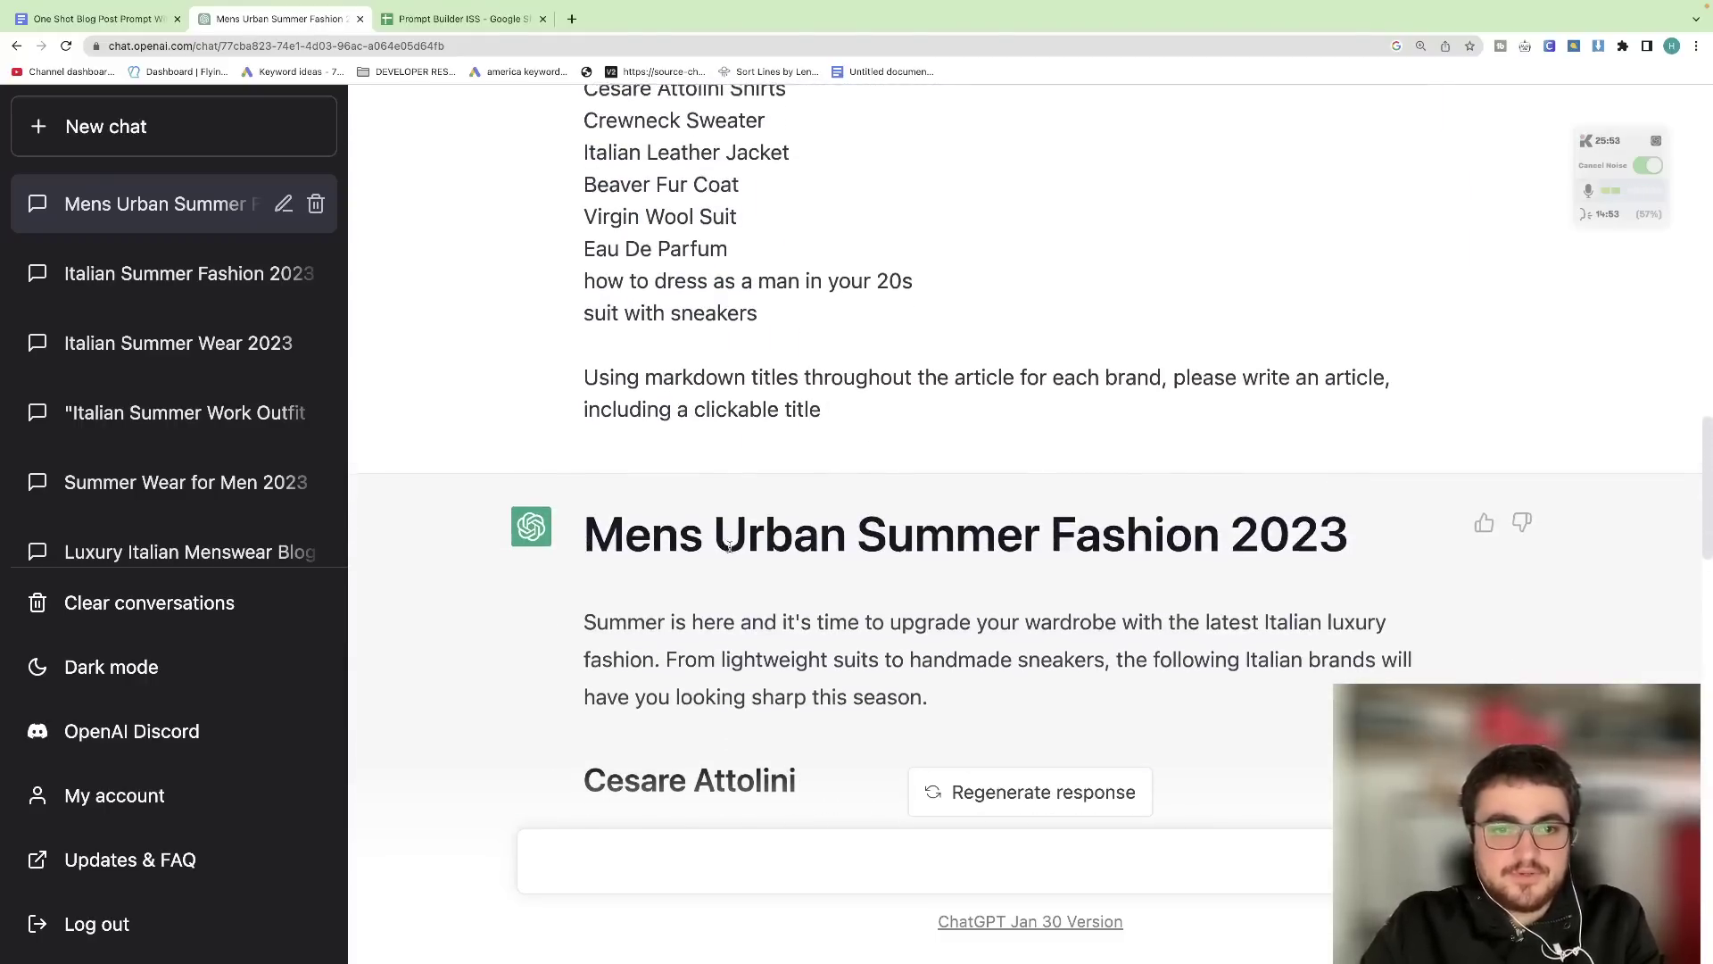
scroll(785, 574, down, 1)
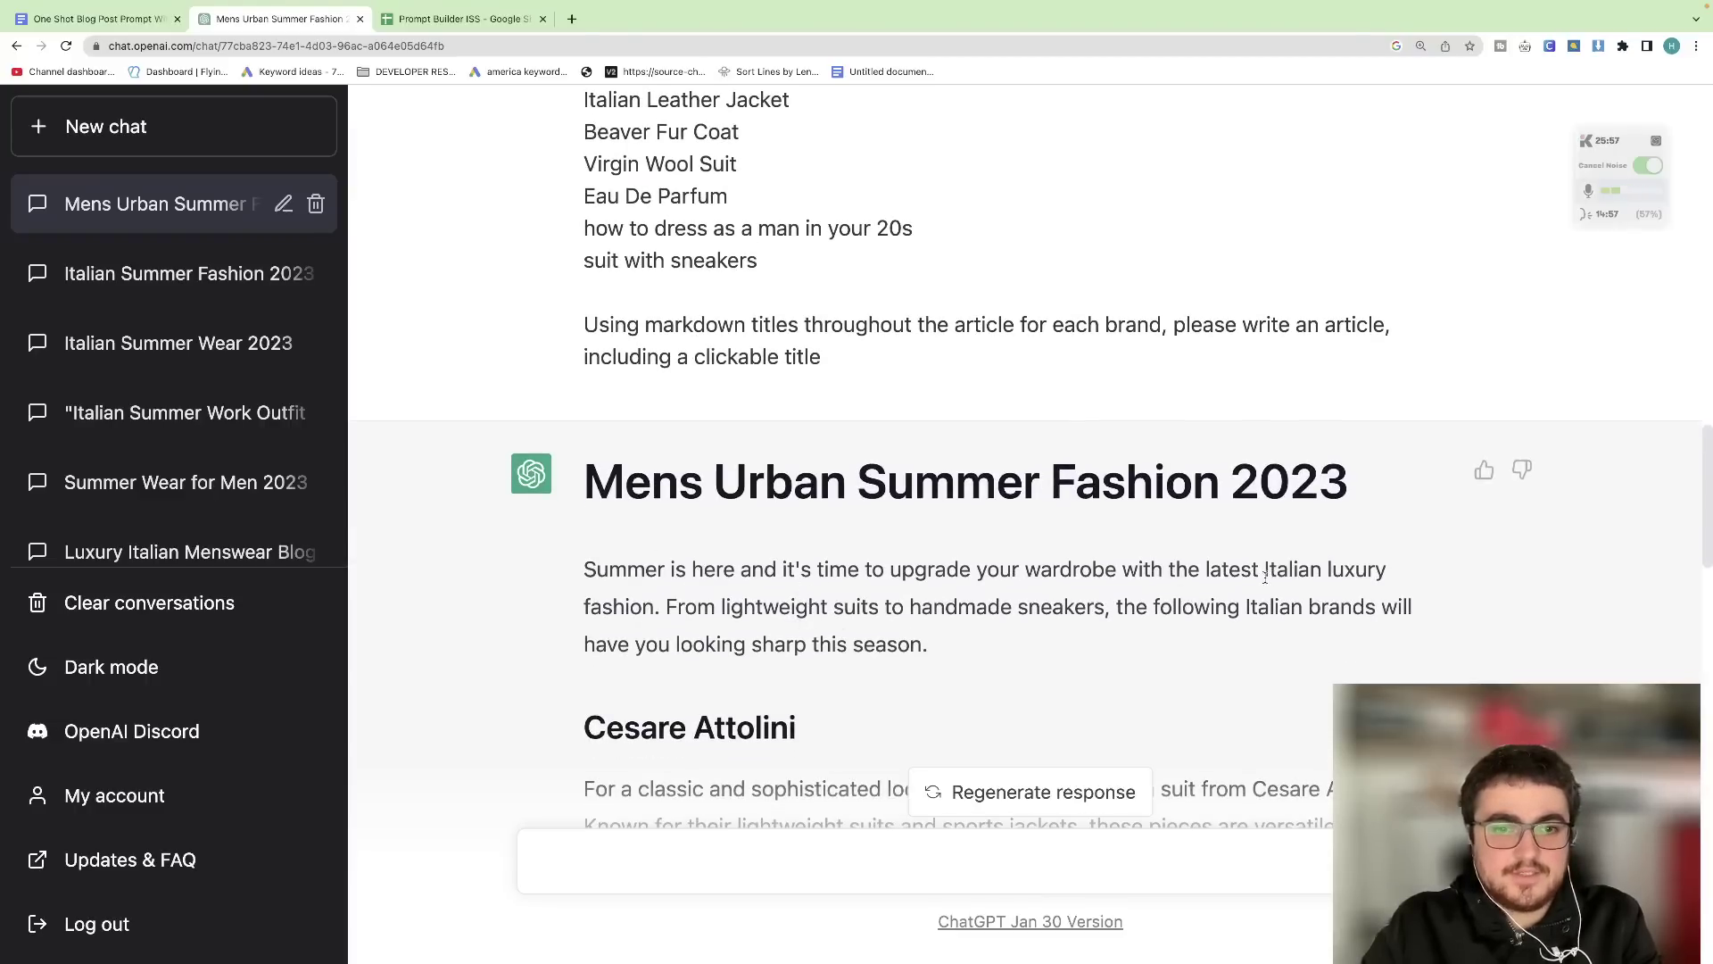
scroll(1142, 574, down, 1)
scroll(785, 601, down, 1)
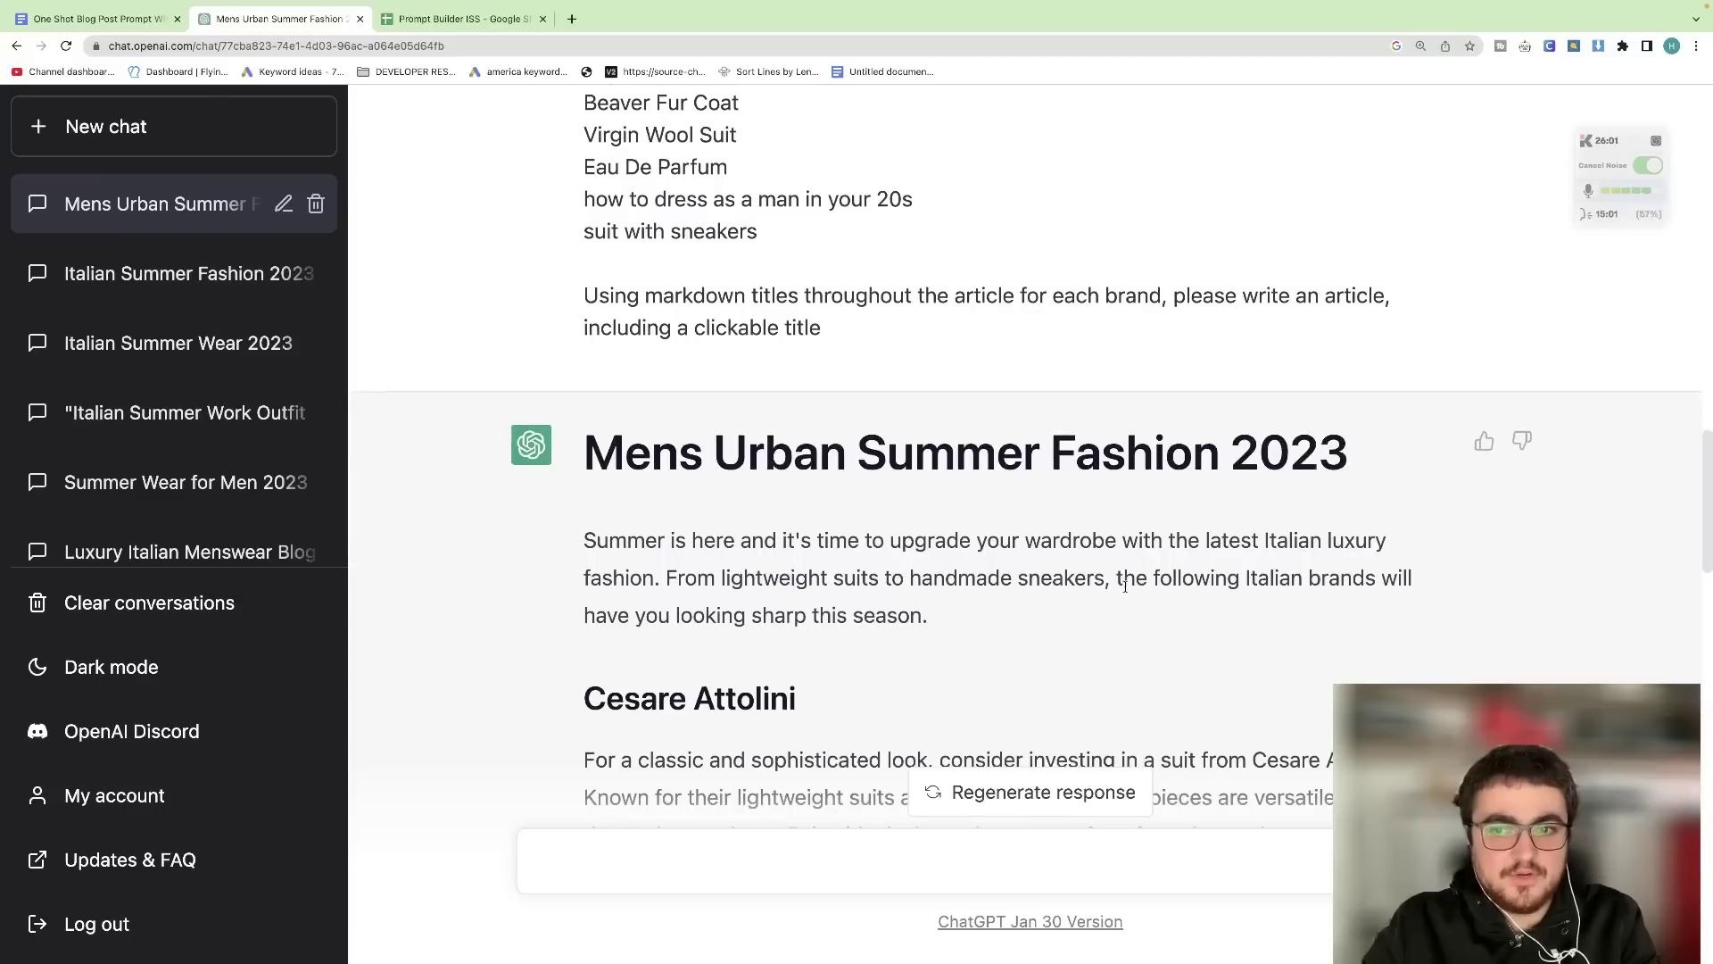
scroll(1125, 584, down, 1)
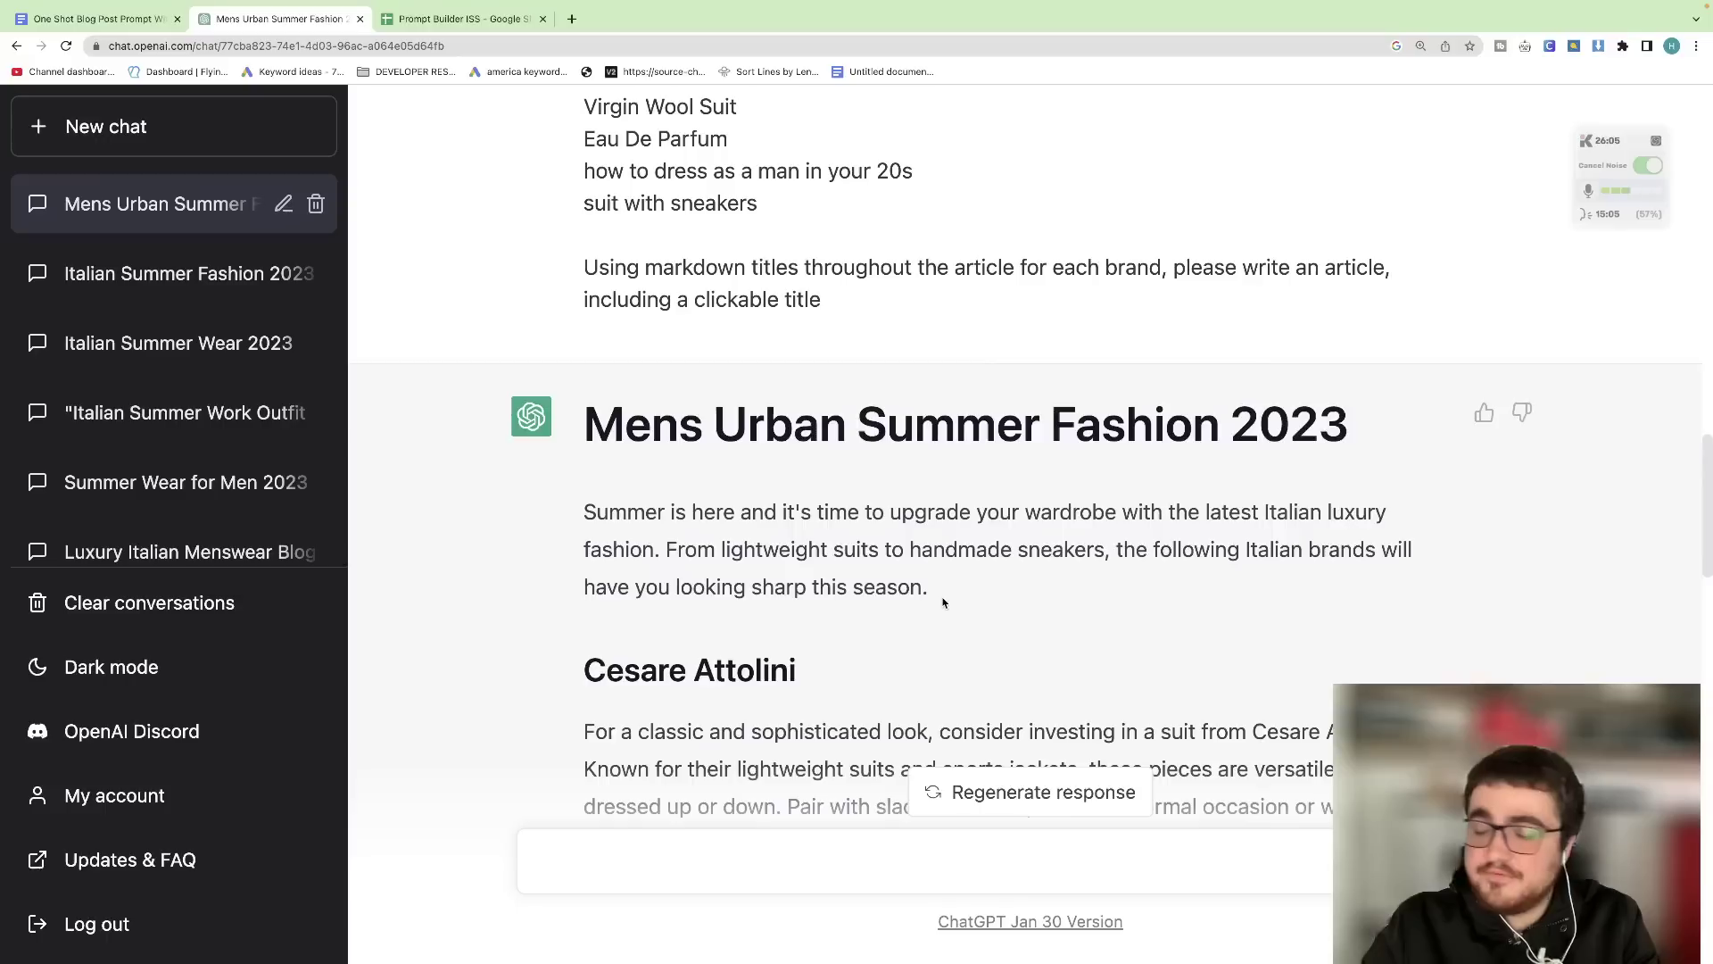
scroll(943, 603, down, 4)
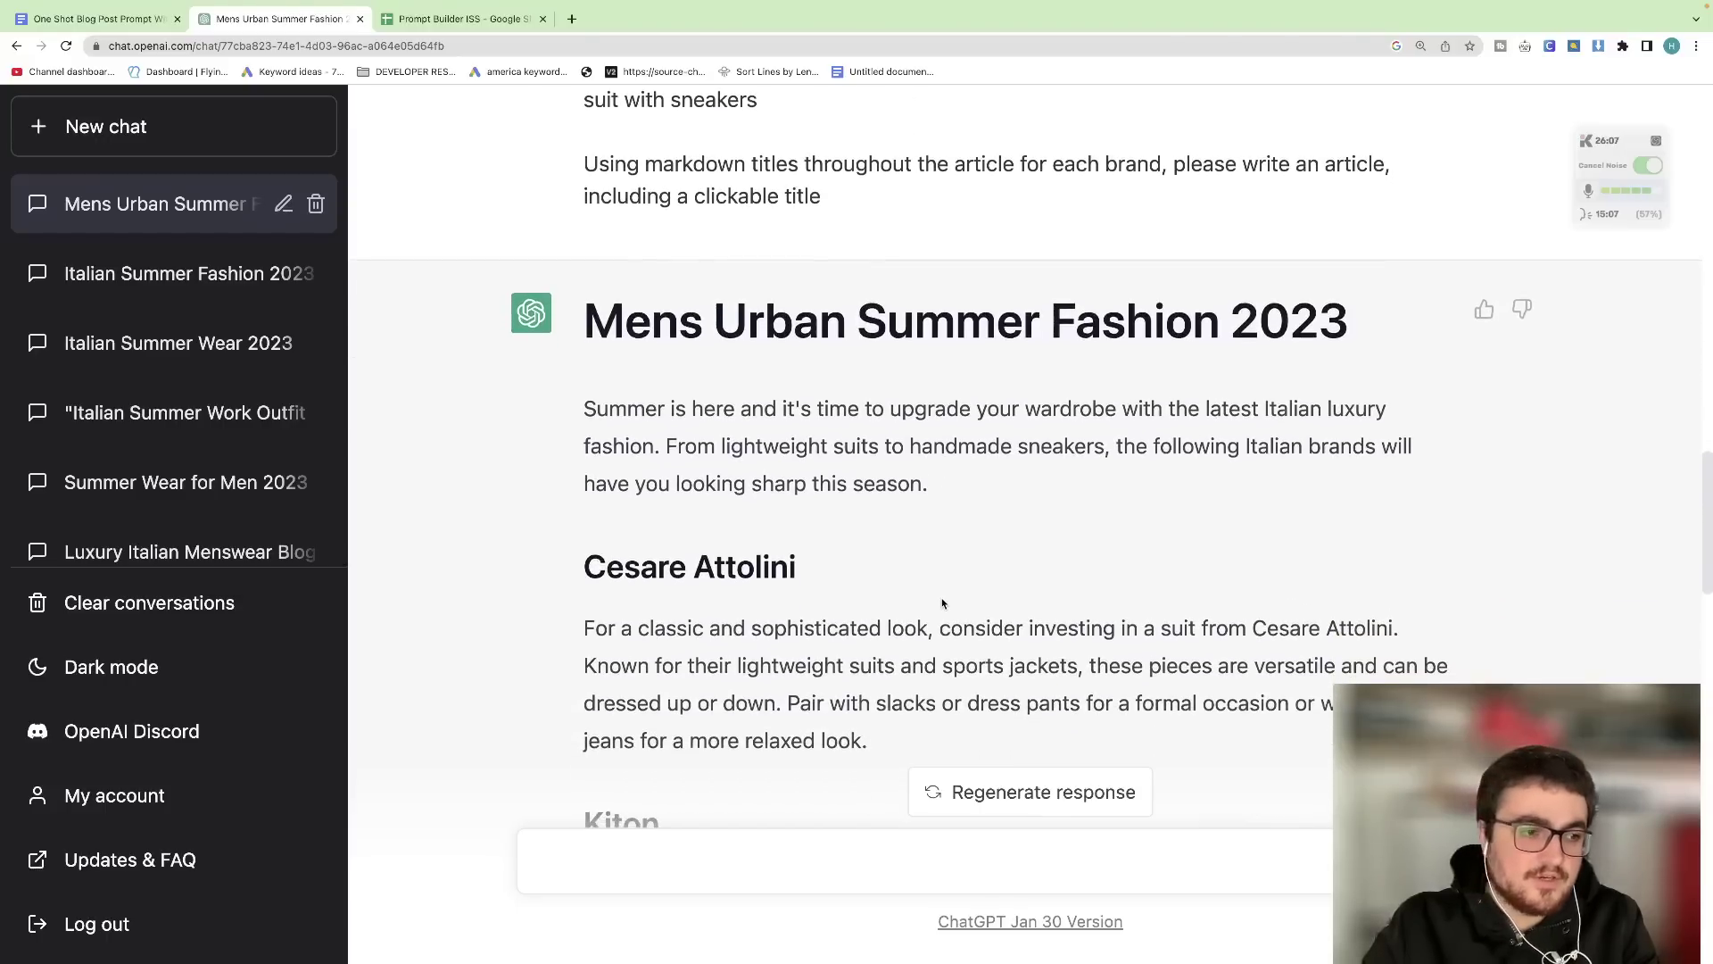
scroll(942, 603, down, 1)
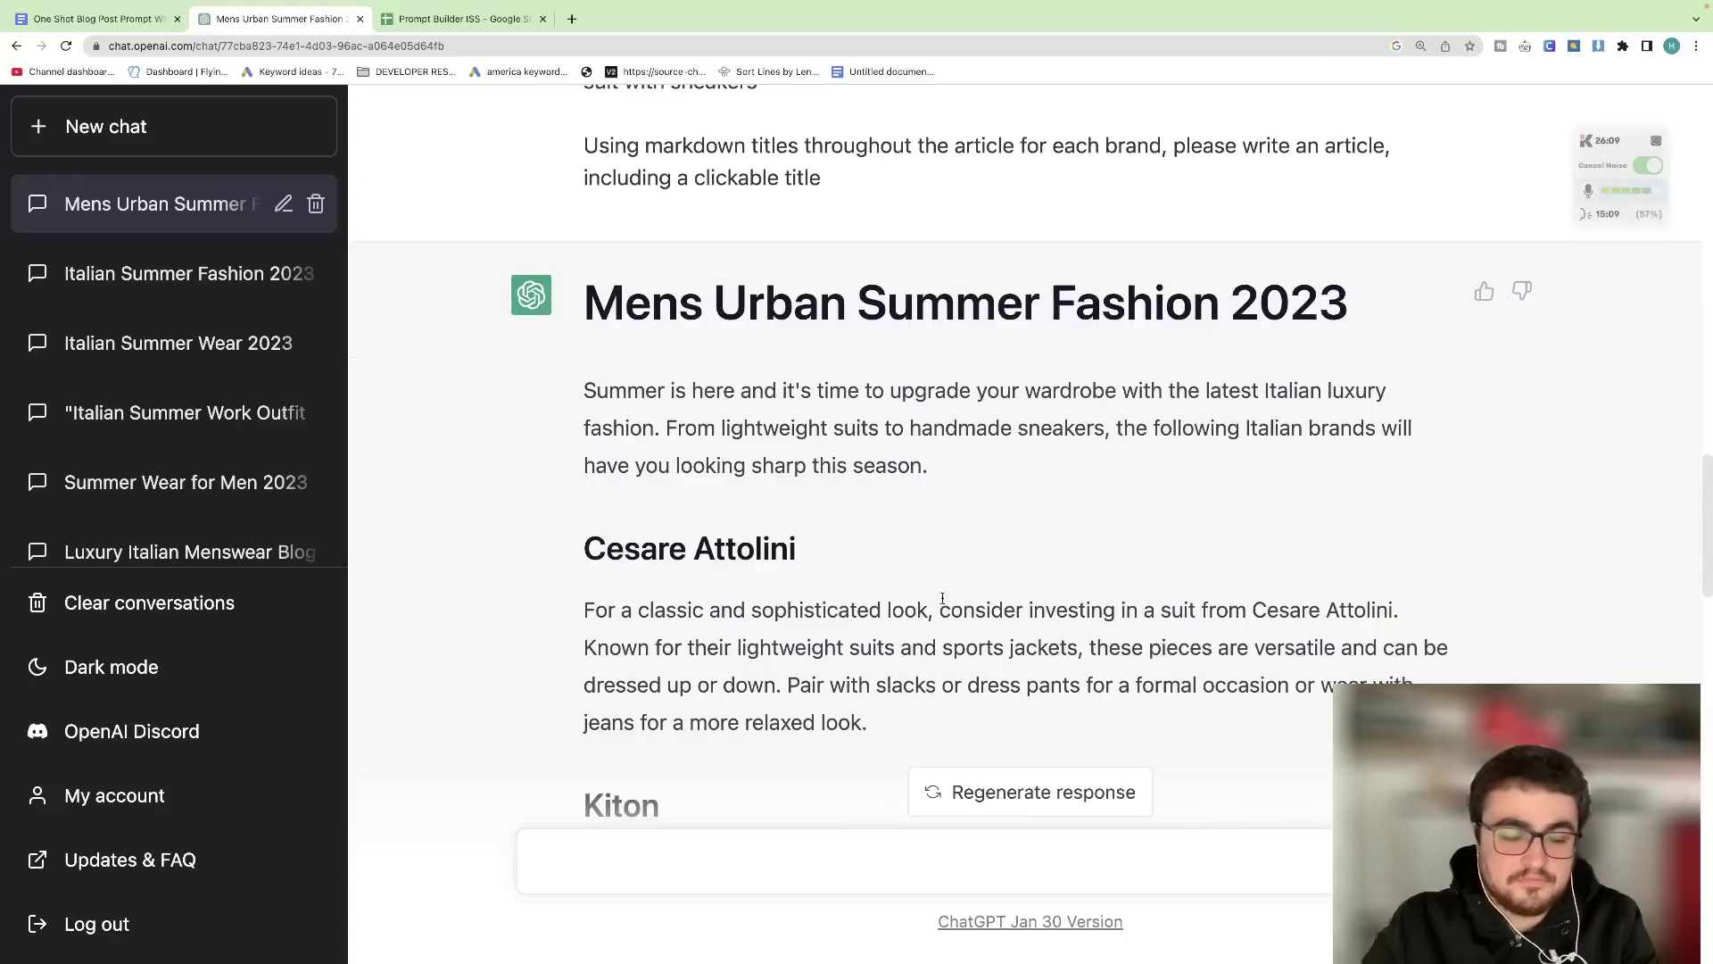
mouse_move(911, 483)
mouse_down()
mouse_move(562, 386)
mouse_move(931, 467)
mouse_up()
- In a new tab on google.com, search the intro paragraph as a quoted exact phrase
click(572, 19)
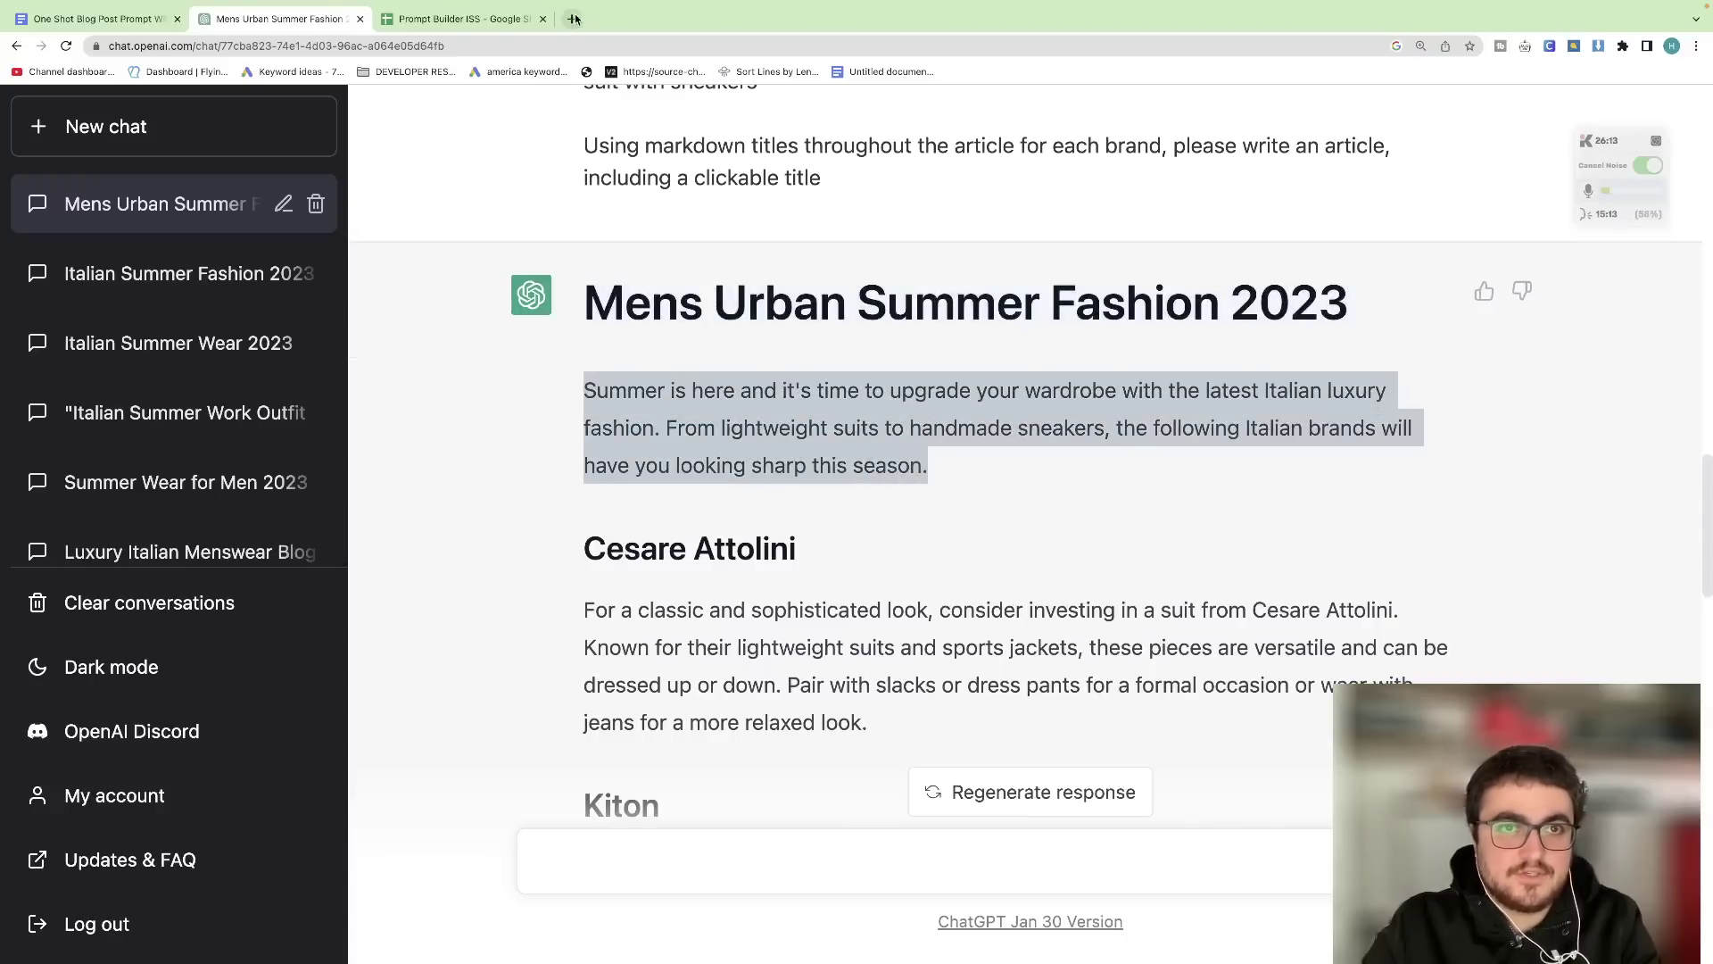
text(go)
key(Return)
text(")
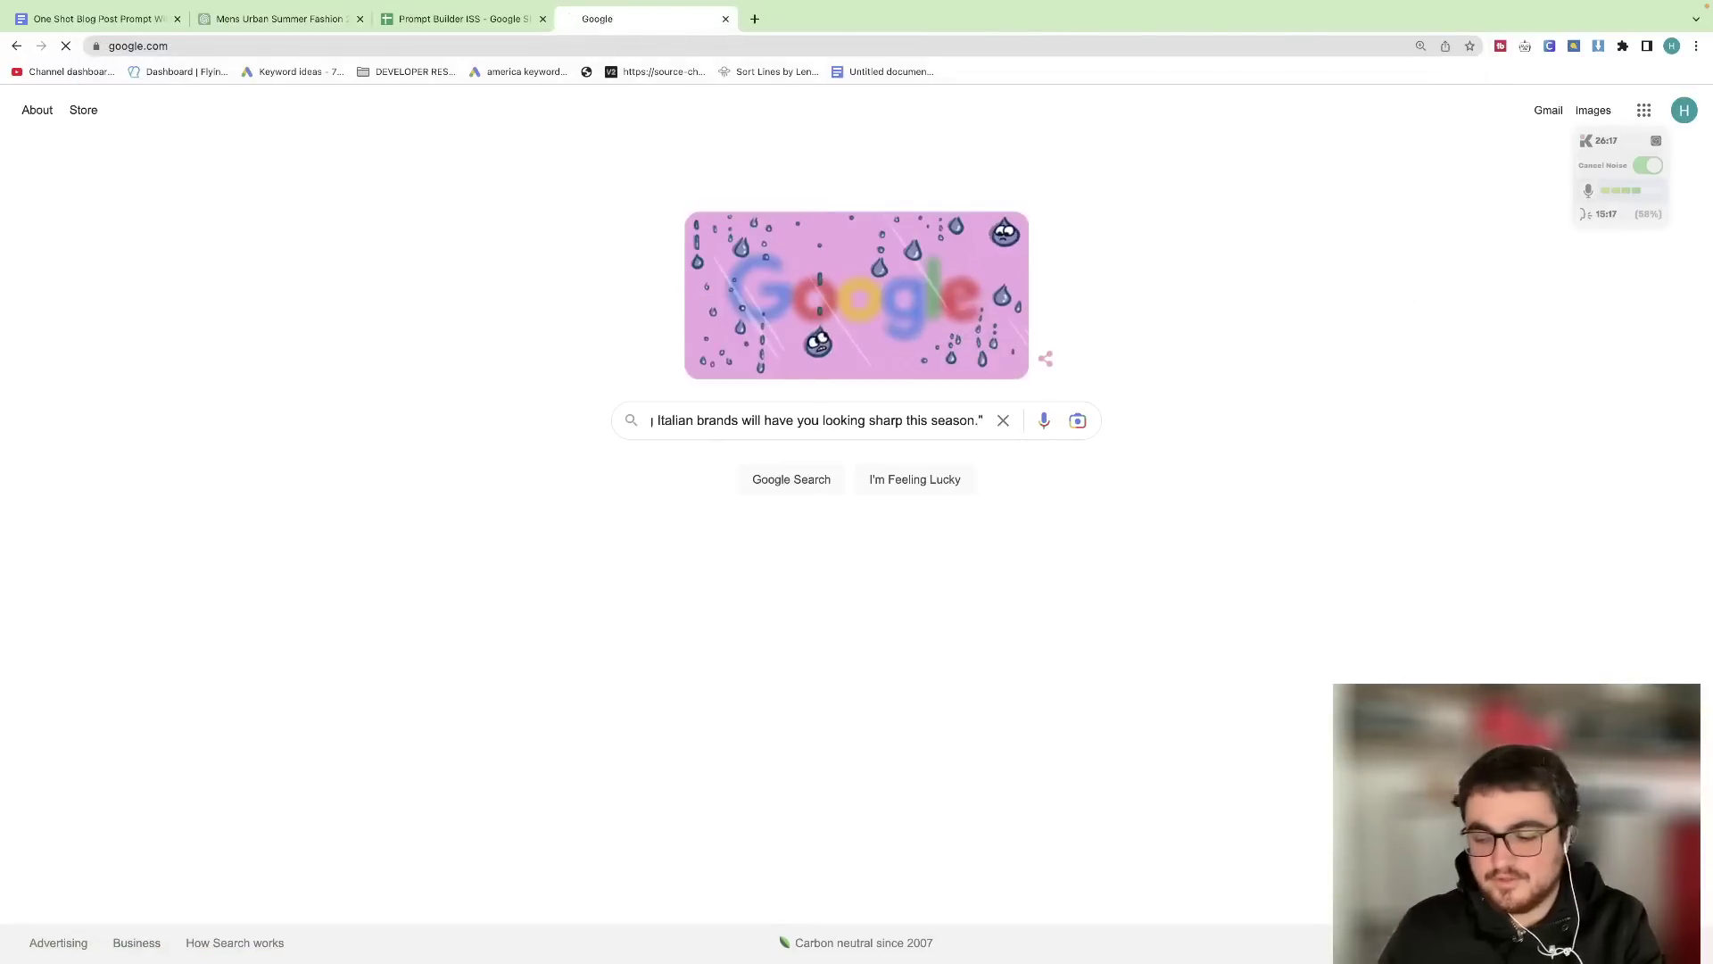
key(Return)
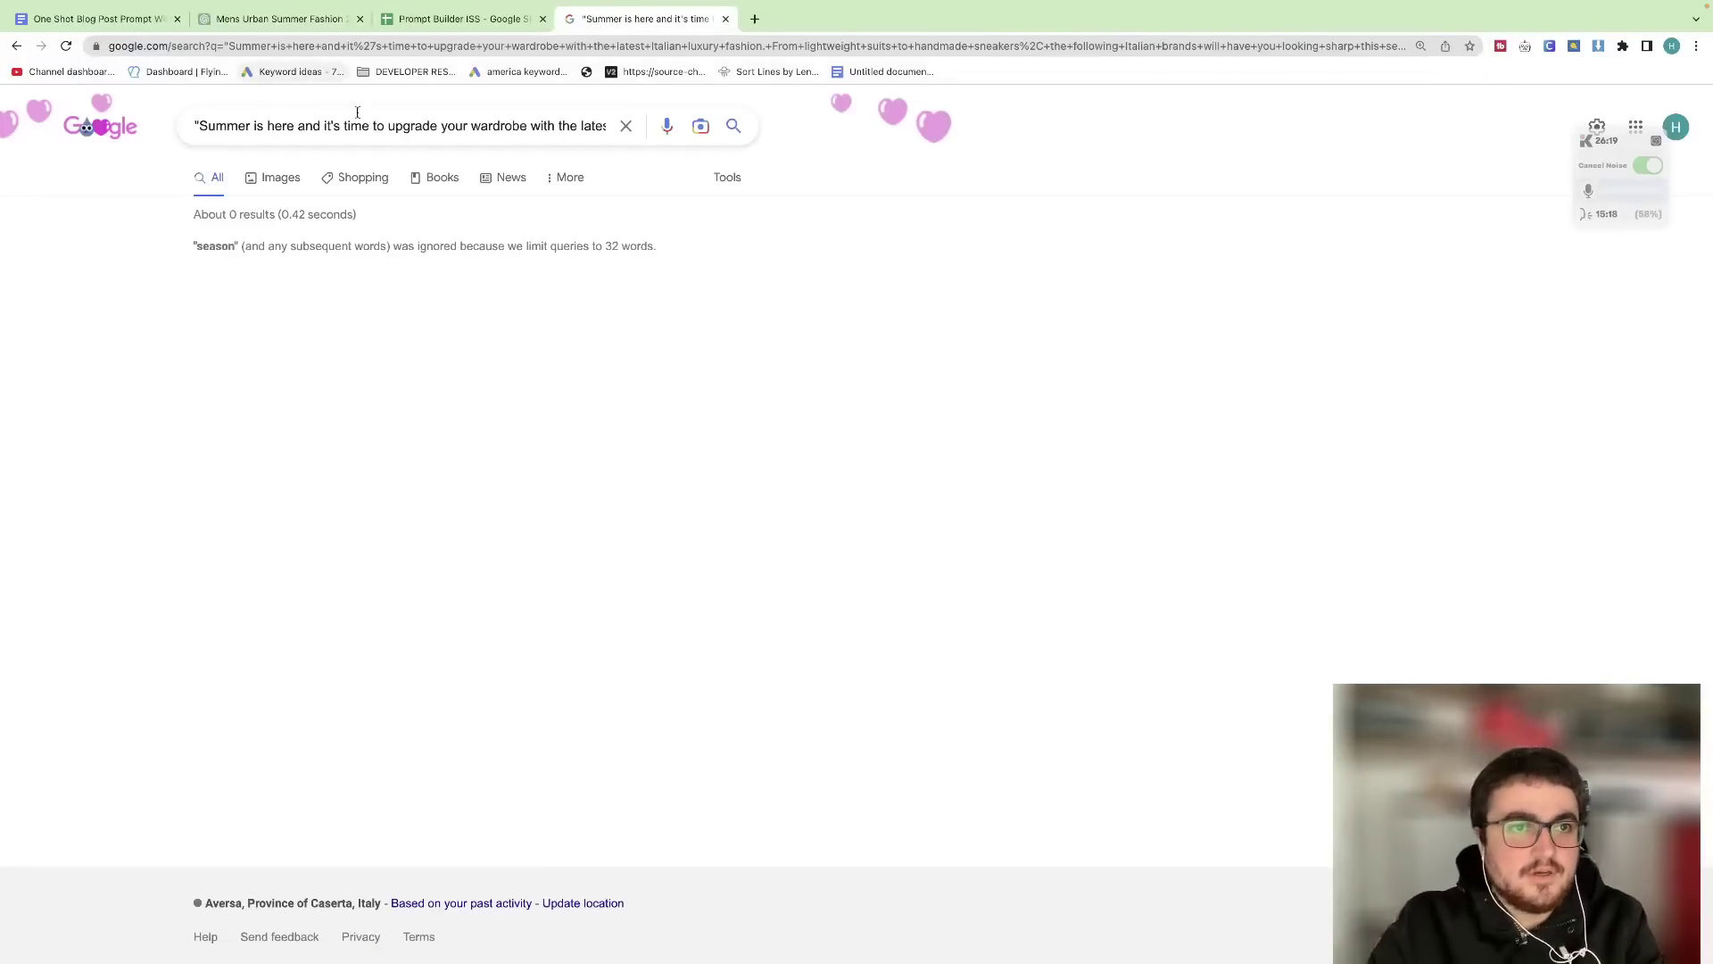
- Trim the query under 32 words and rerun it, finding one 2men.it match
click(288, 18)
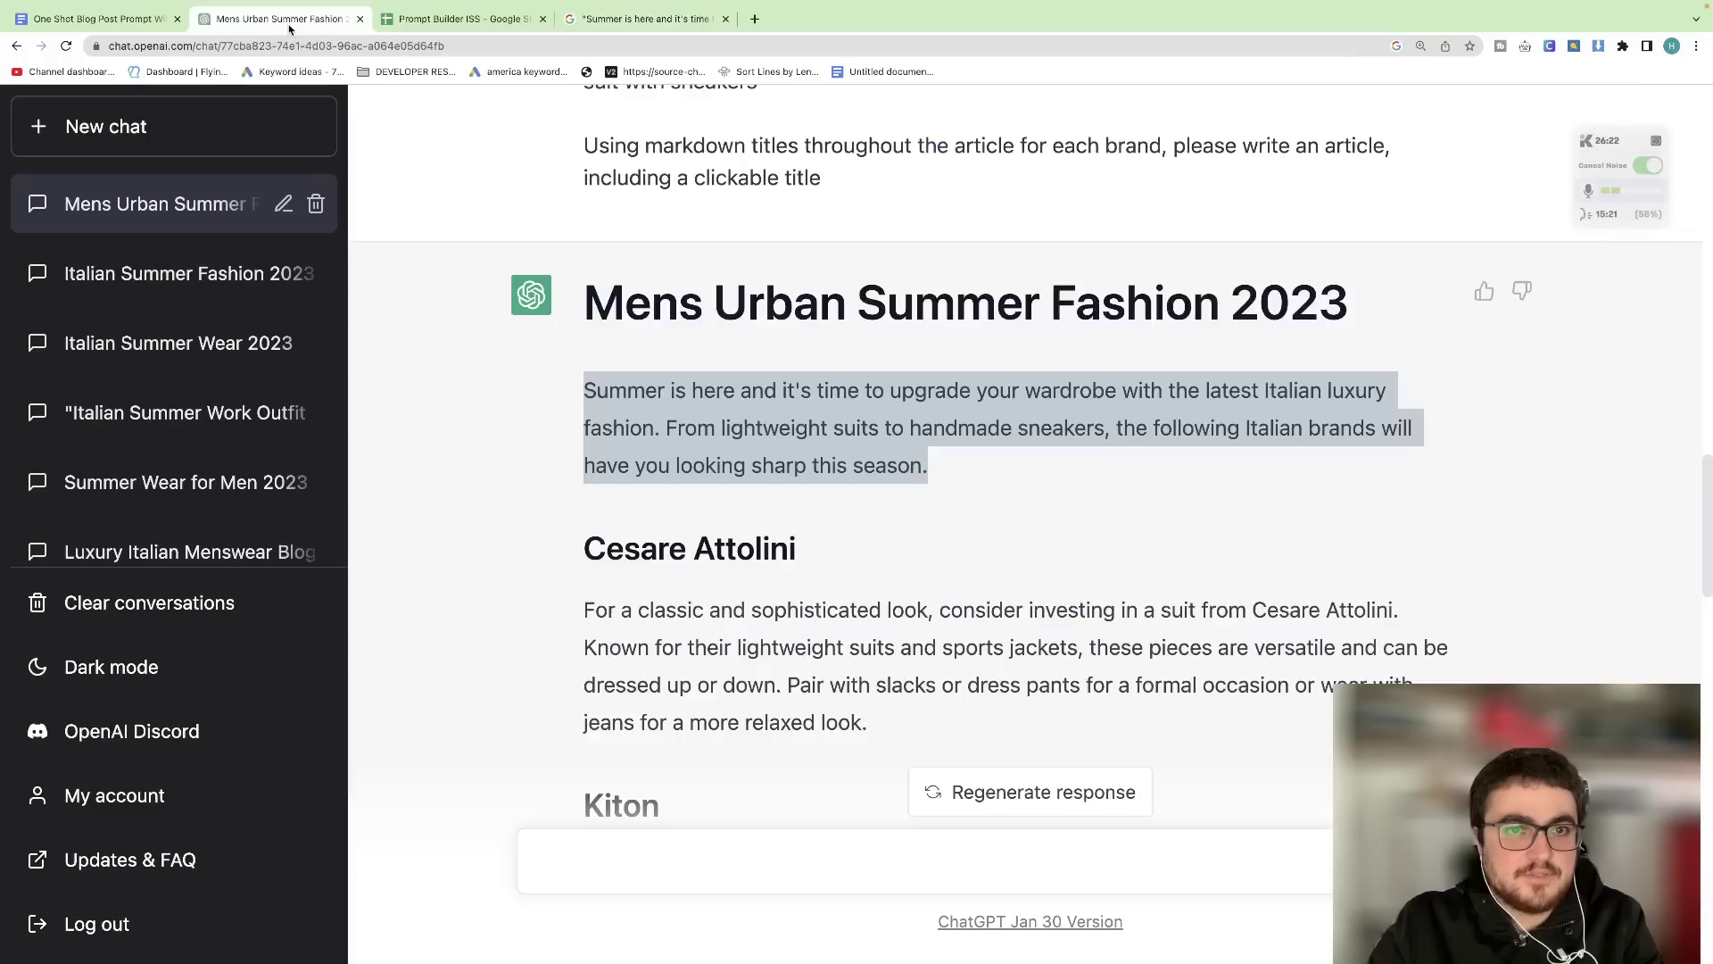
click(590, 21)
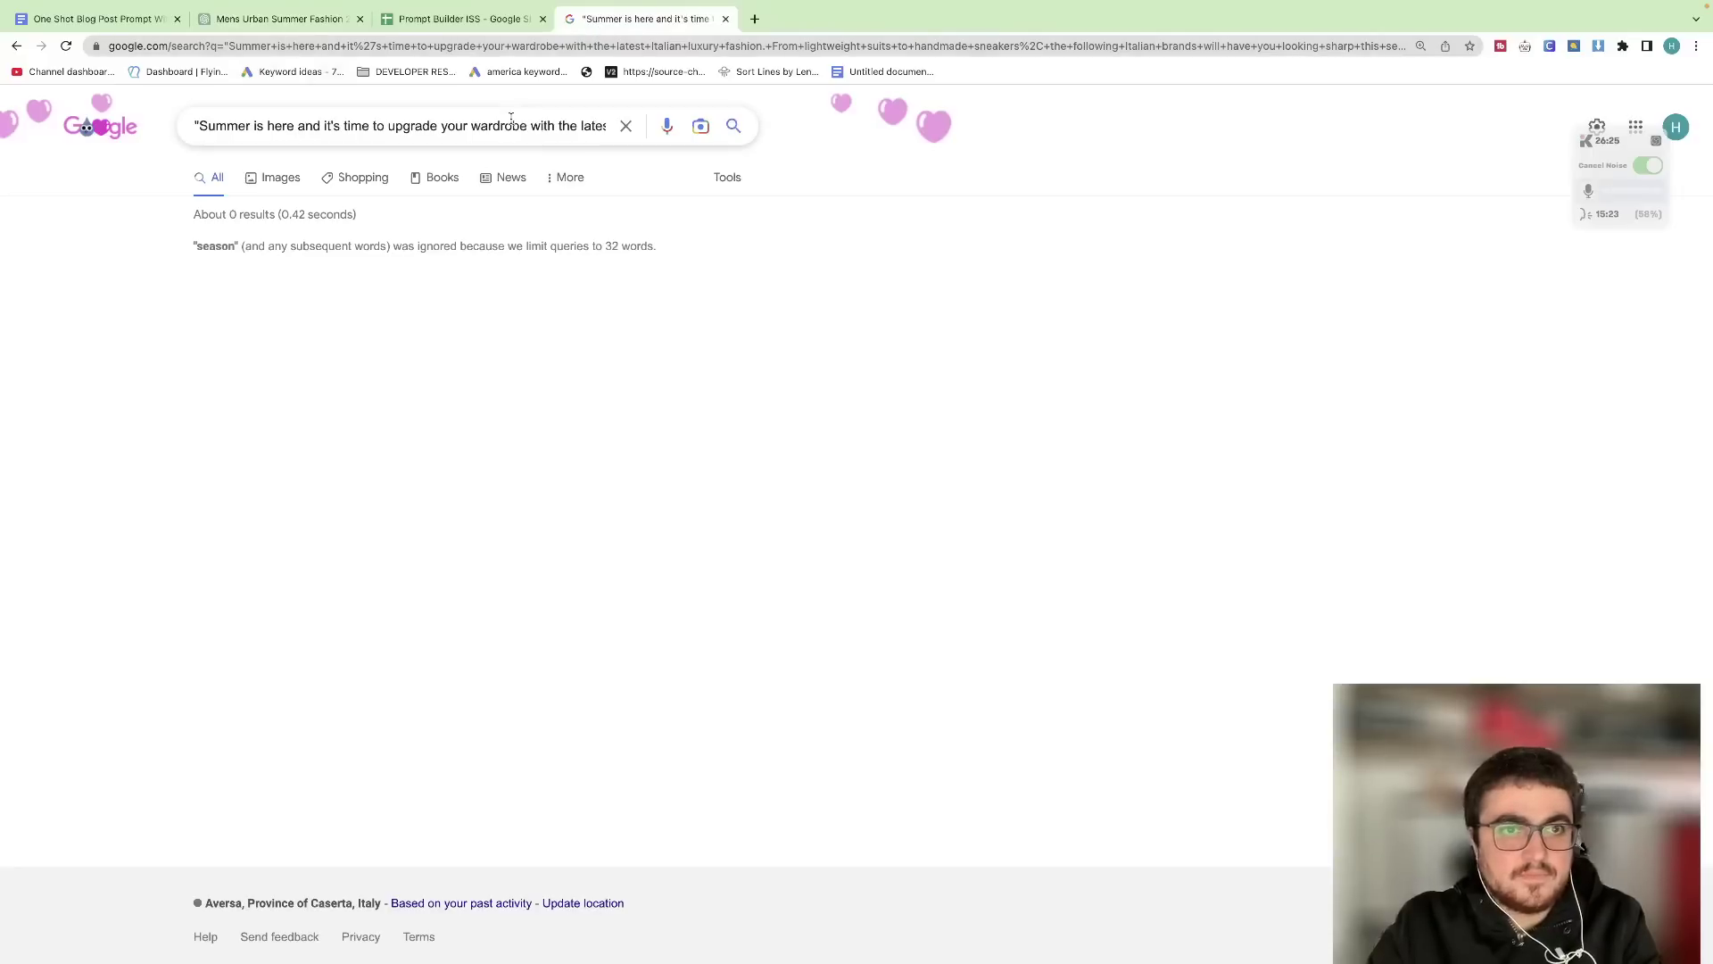
drag(511, 118, 215, 128)
click(589, 127)
key(BackSpace)
key(Return)
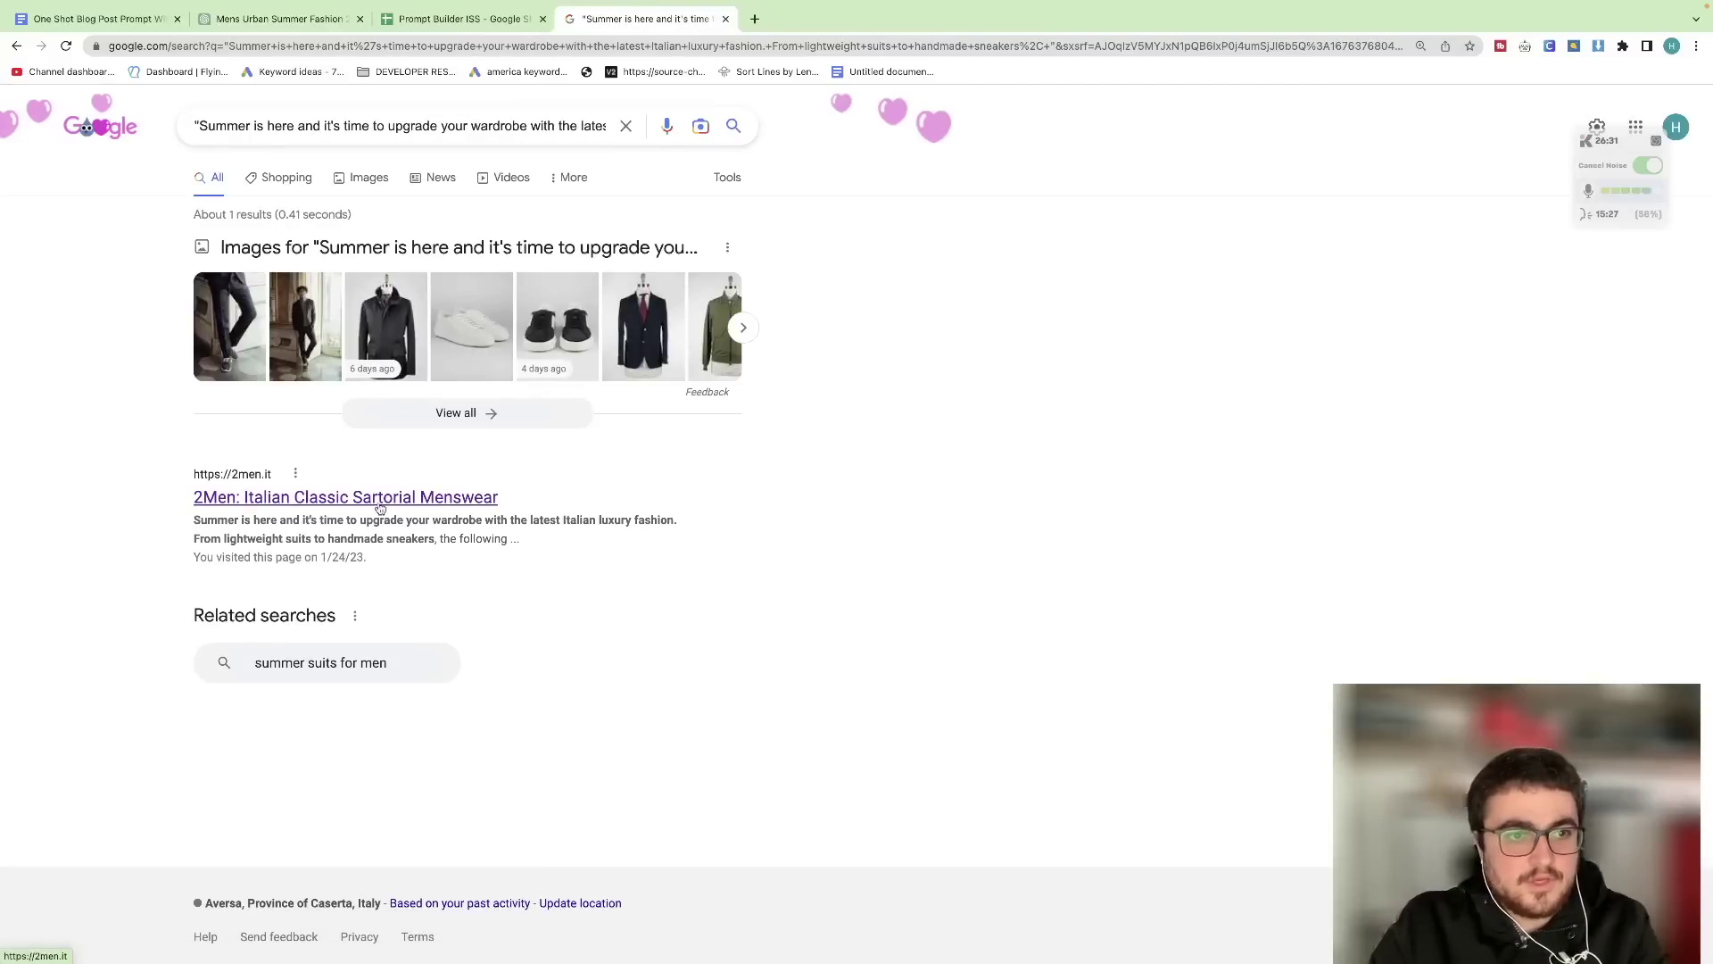
drag(447, 513, 593, 535)
click(659, 544)
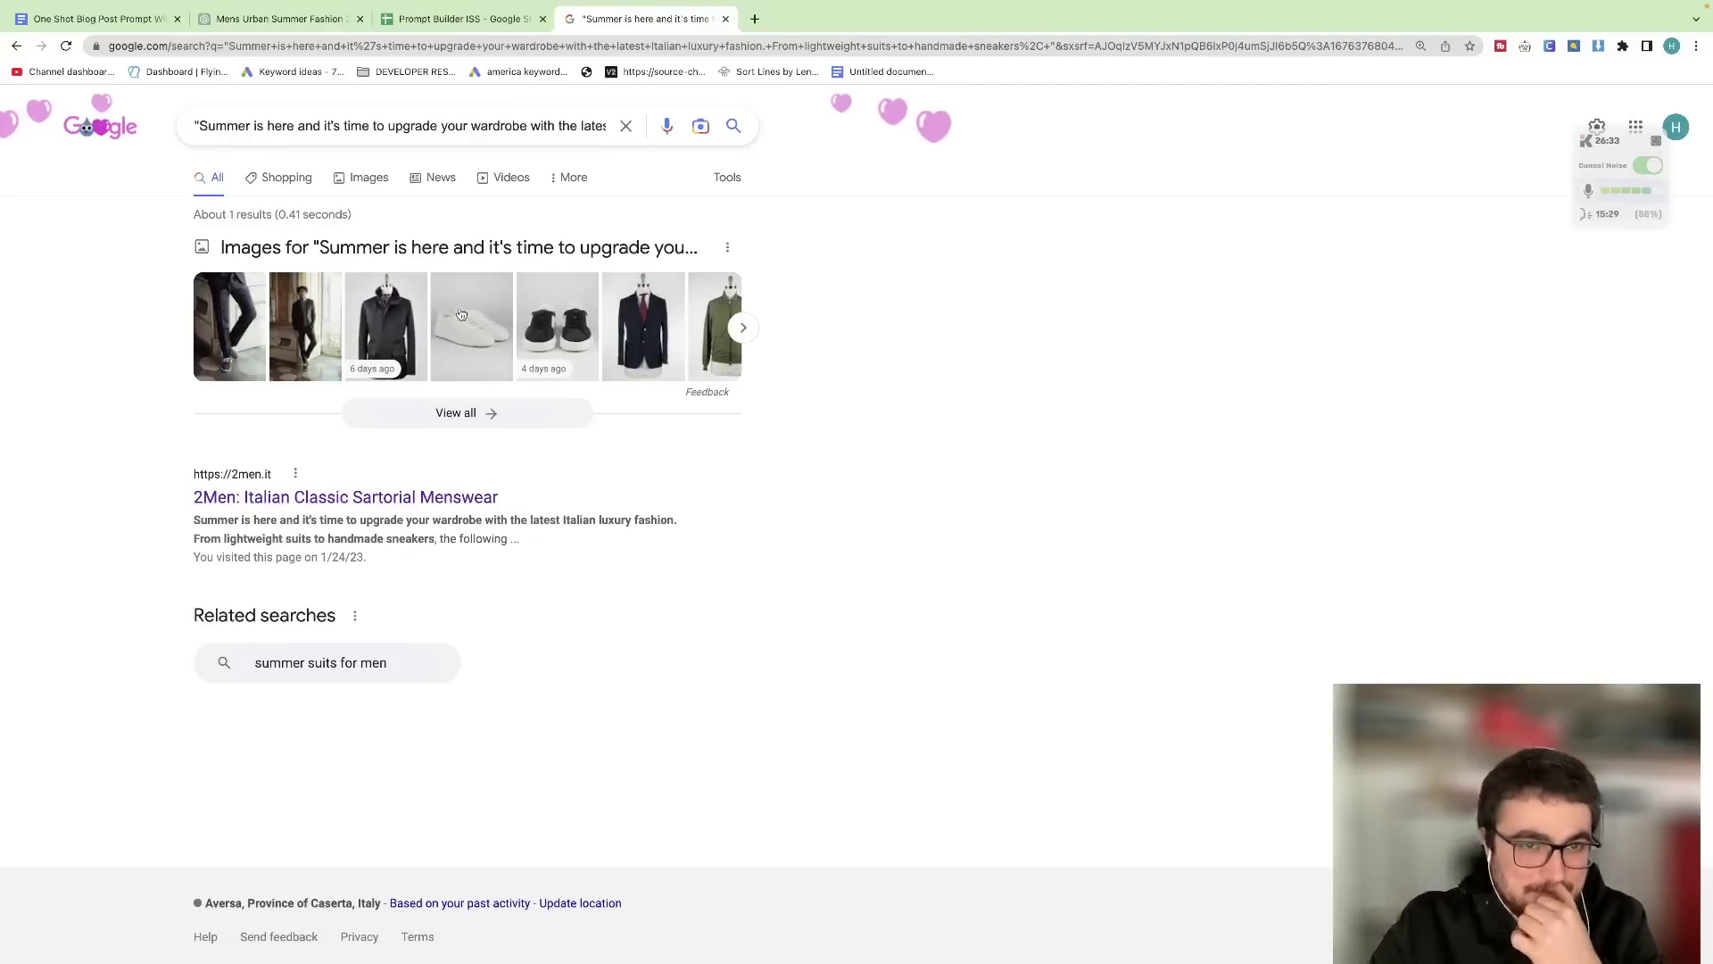
- Return to the ChatGPT chat and read down through the generated article to its meta description
click(267, 19)
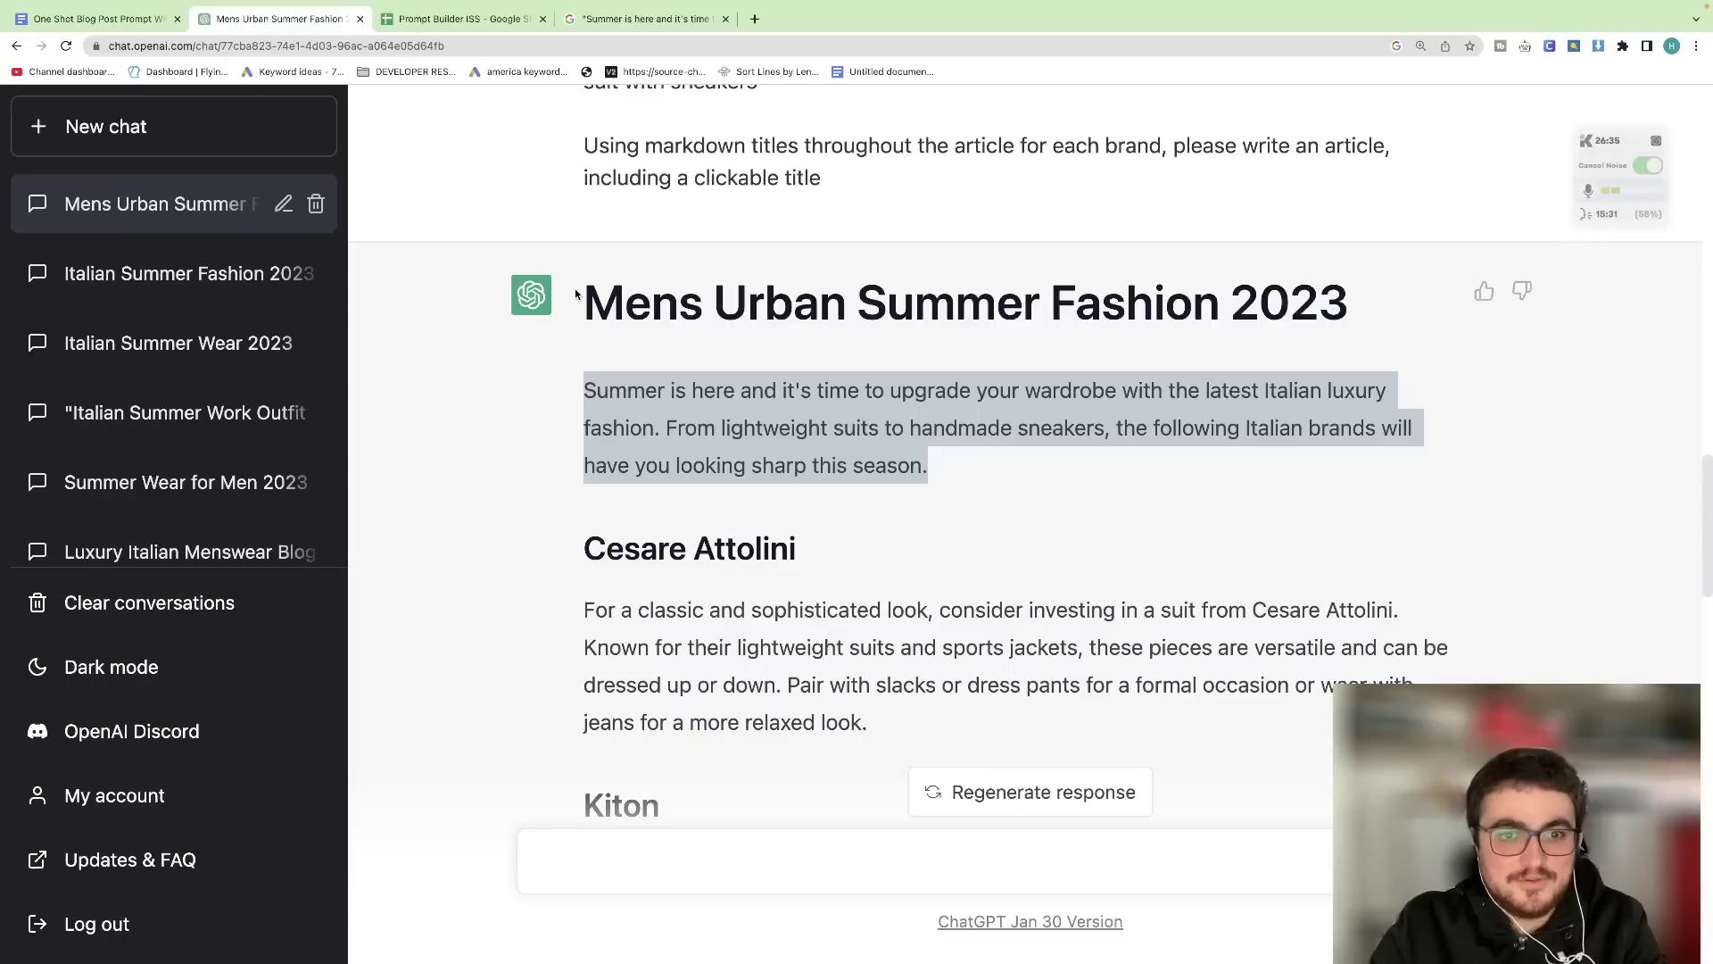
scroll(812, 491, down, 2)
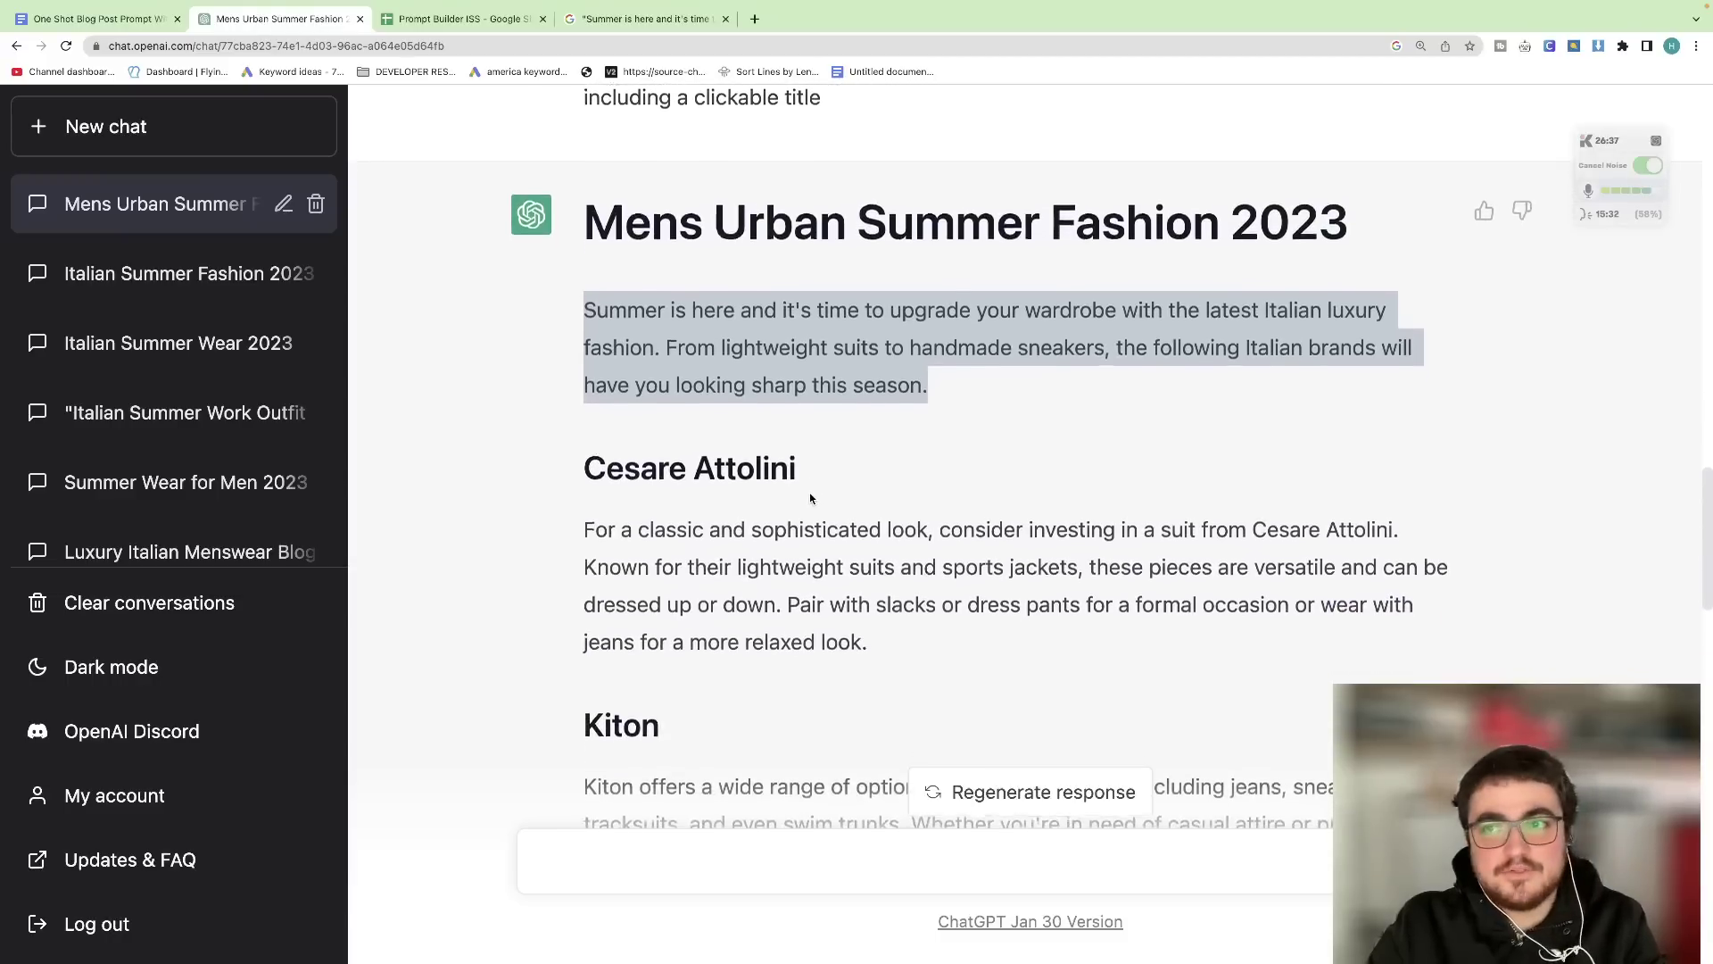
scroll(810, 498, down, 4)
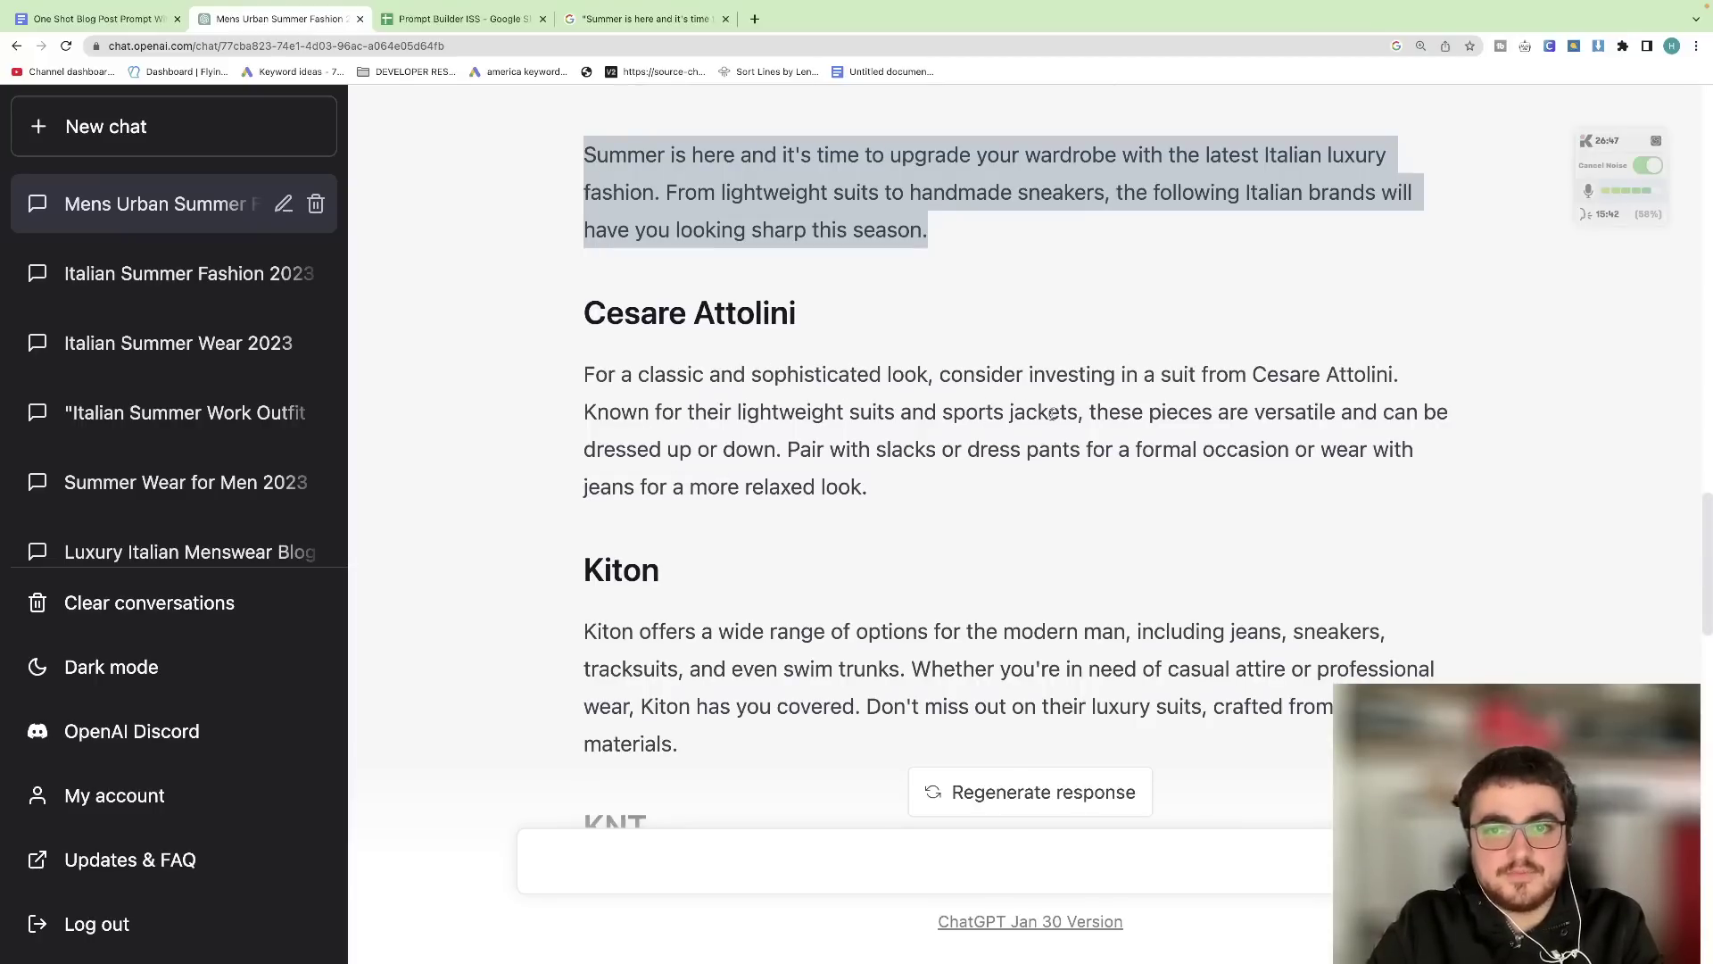
scroll(777, 456, down, 1)
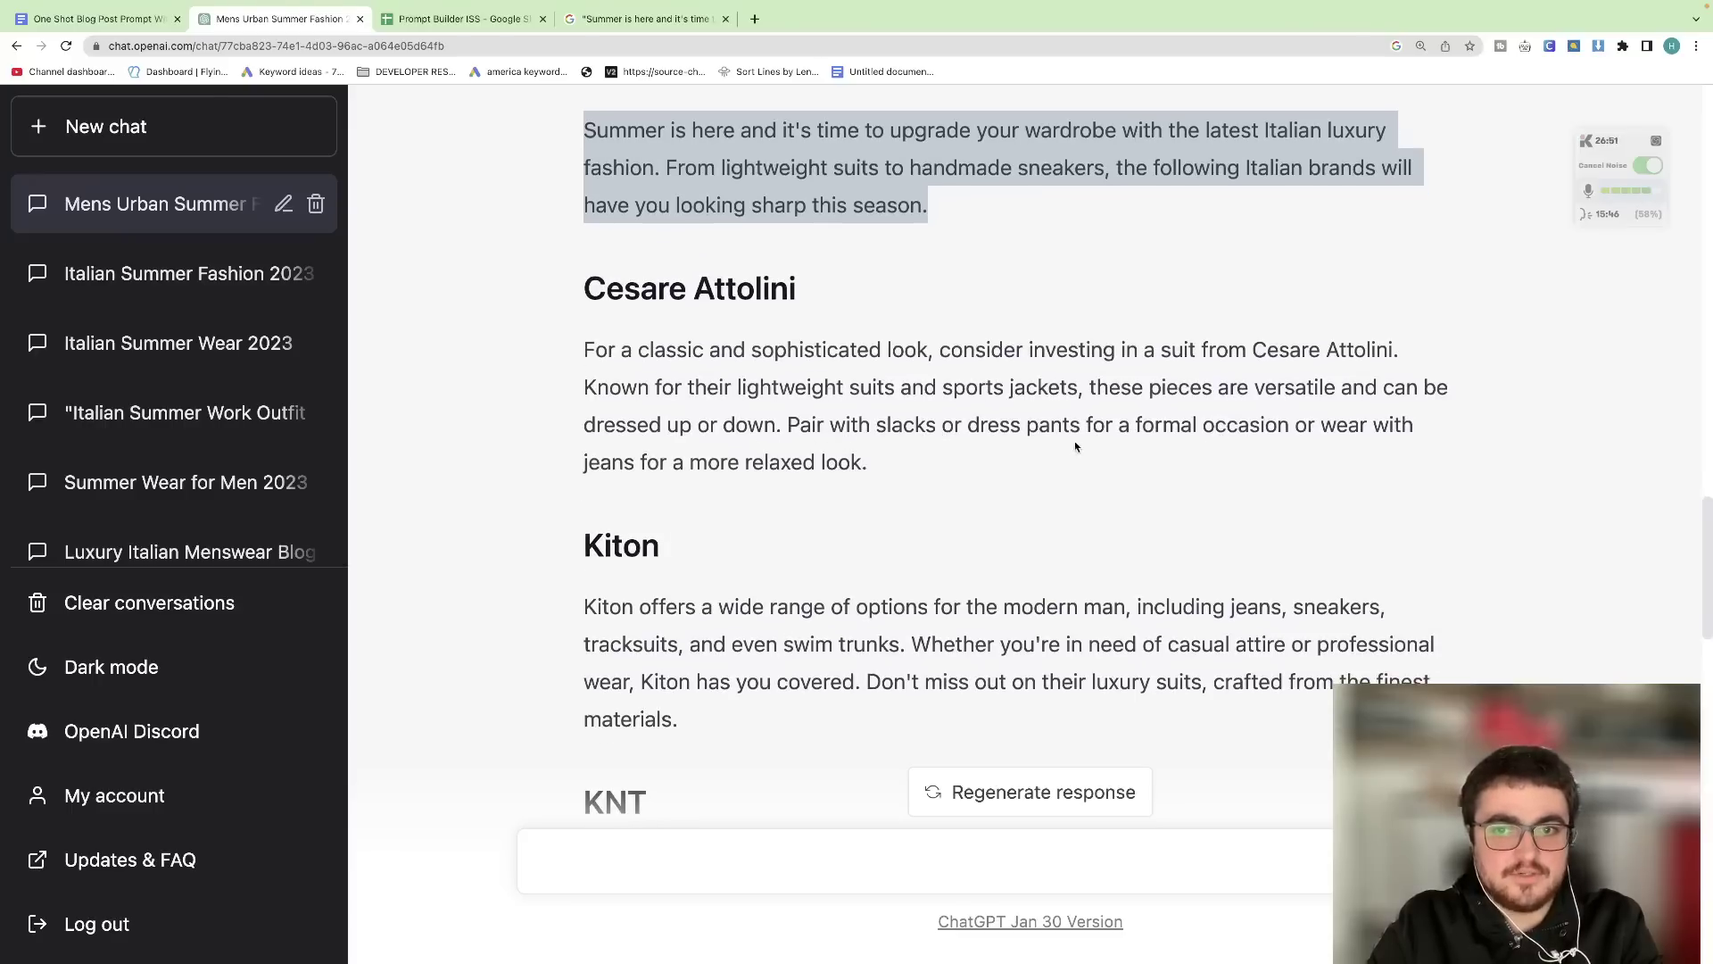
scroll(931, 480, down, 2)
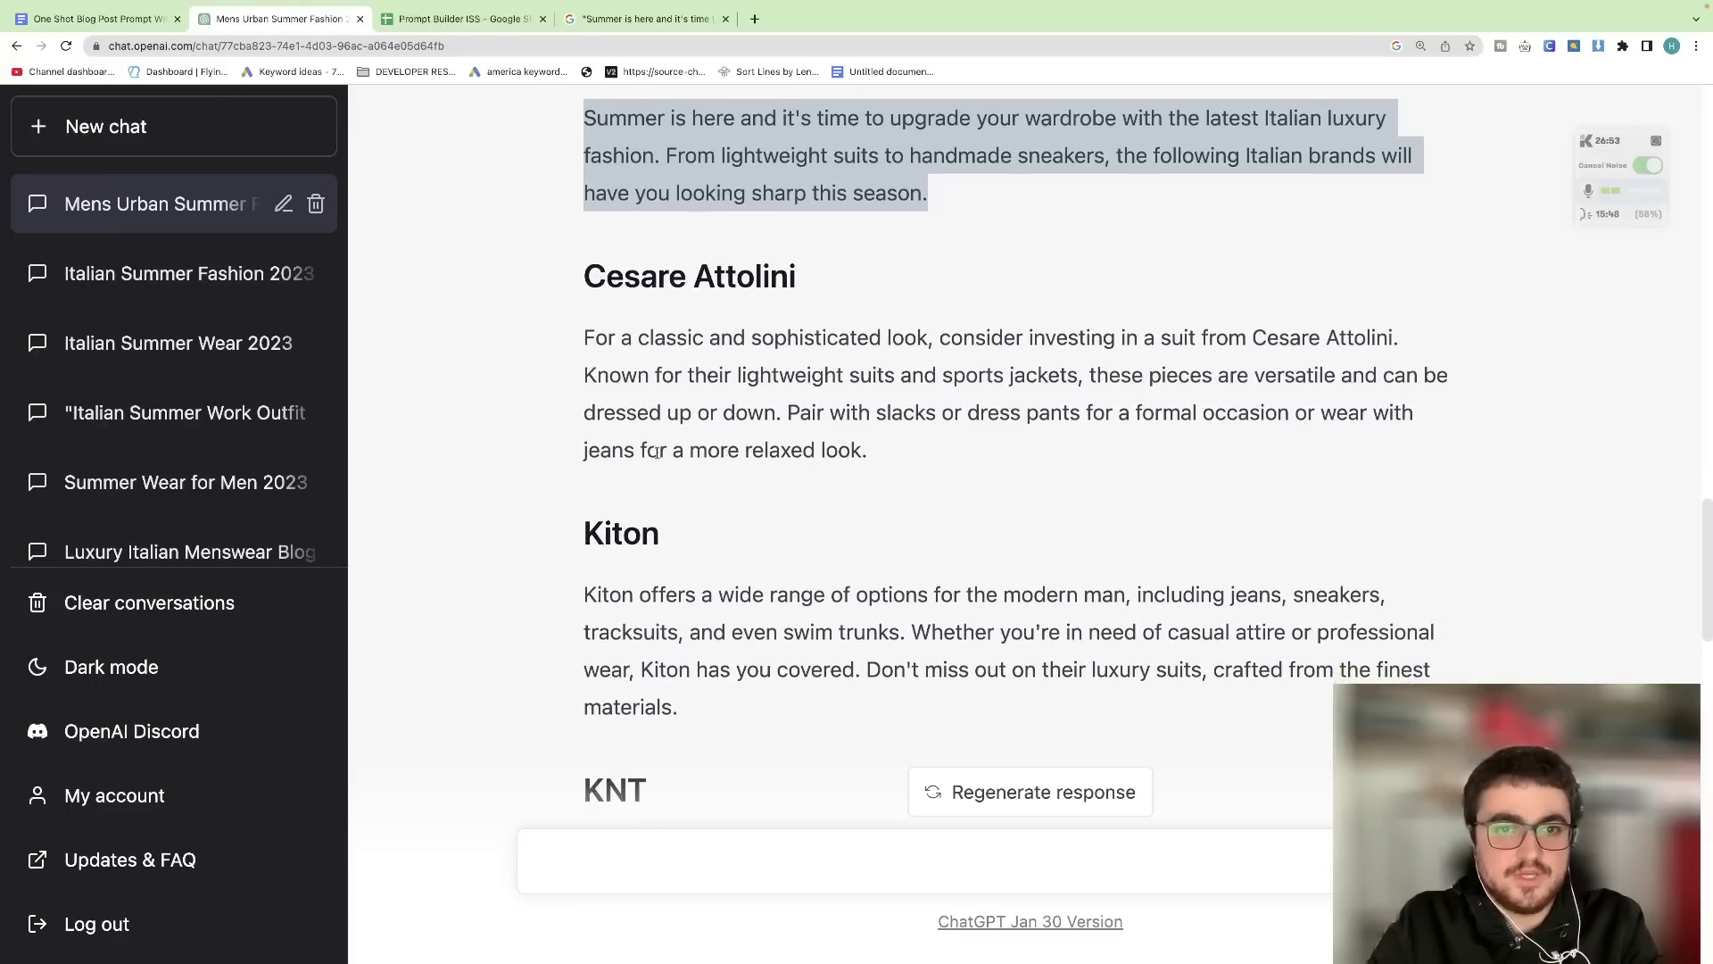
scroll(659, 458, down, 1)
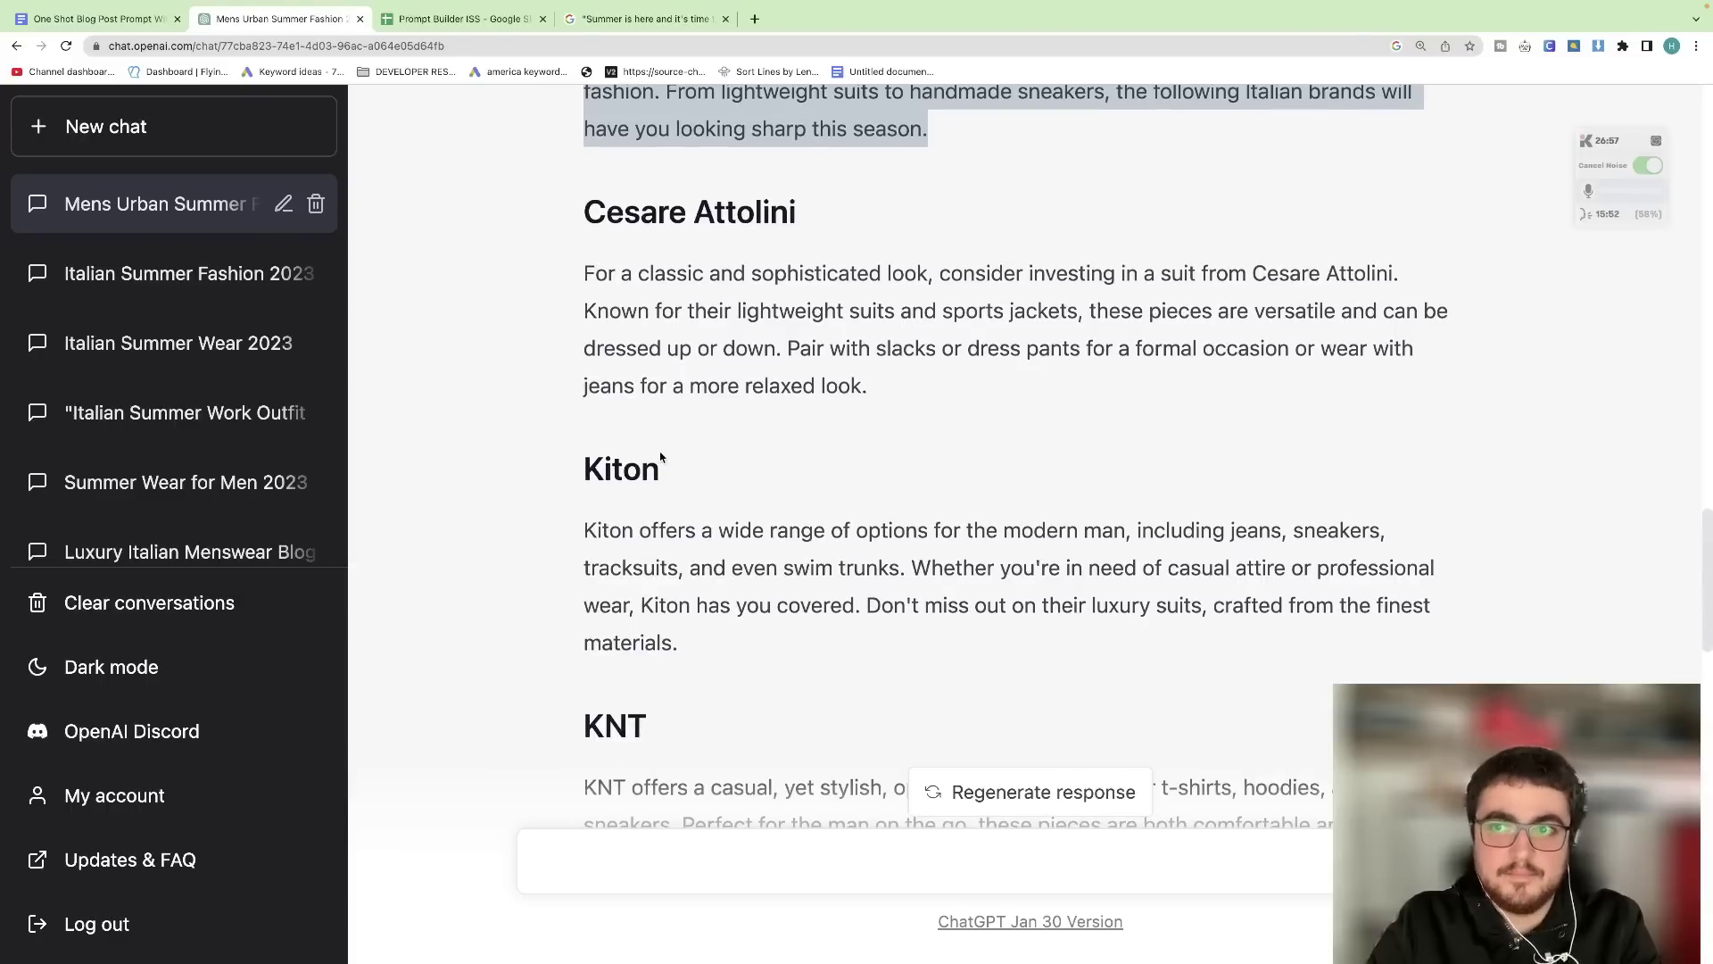
scroll(661, 457, down, 3)
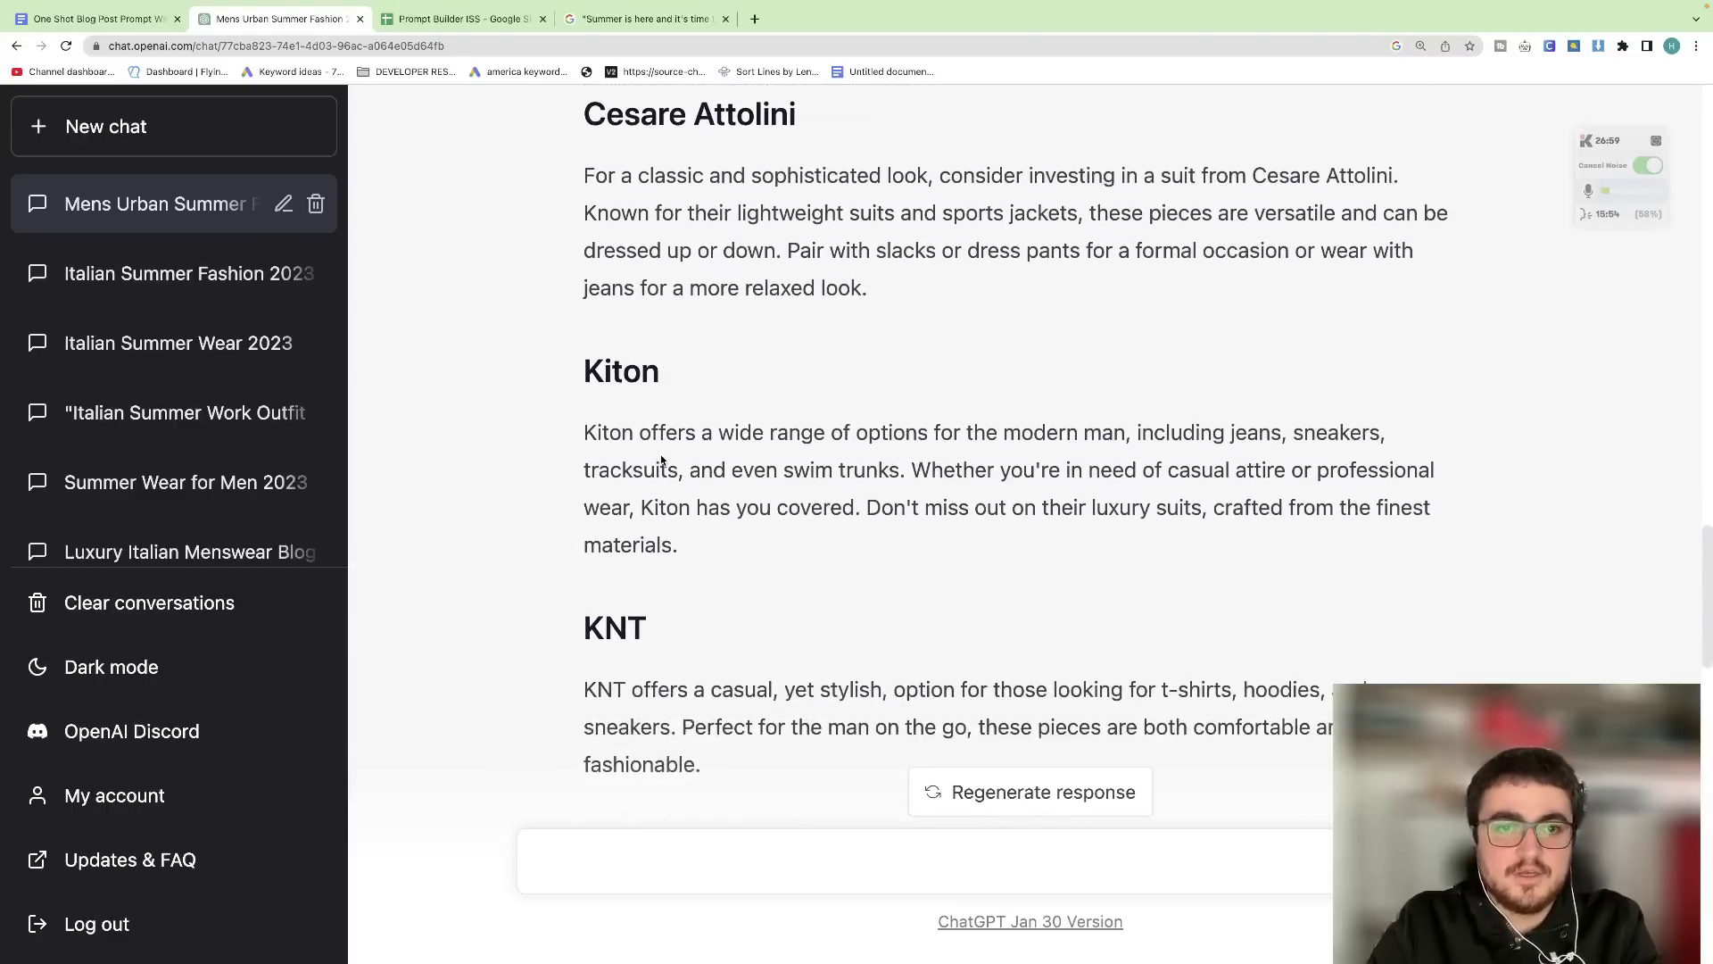
scroll(710, 496, down, 9)
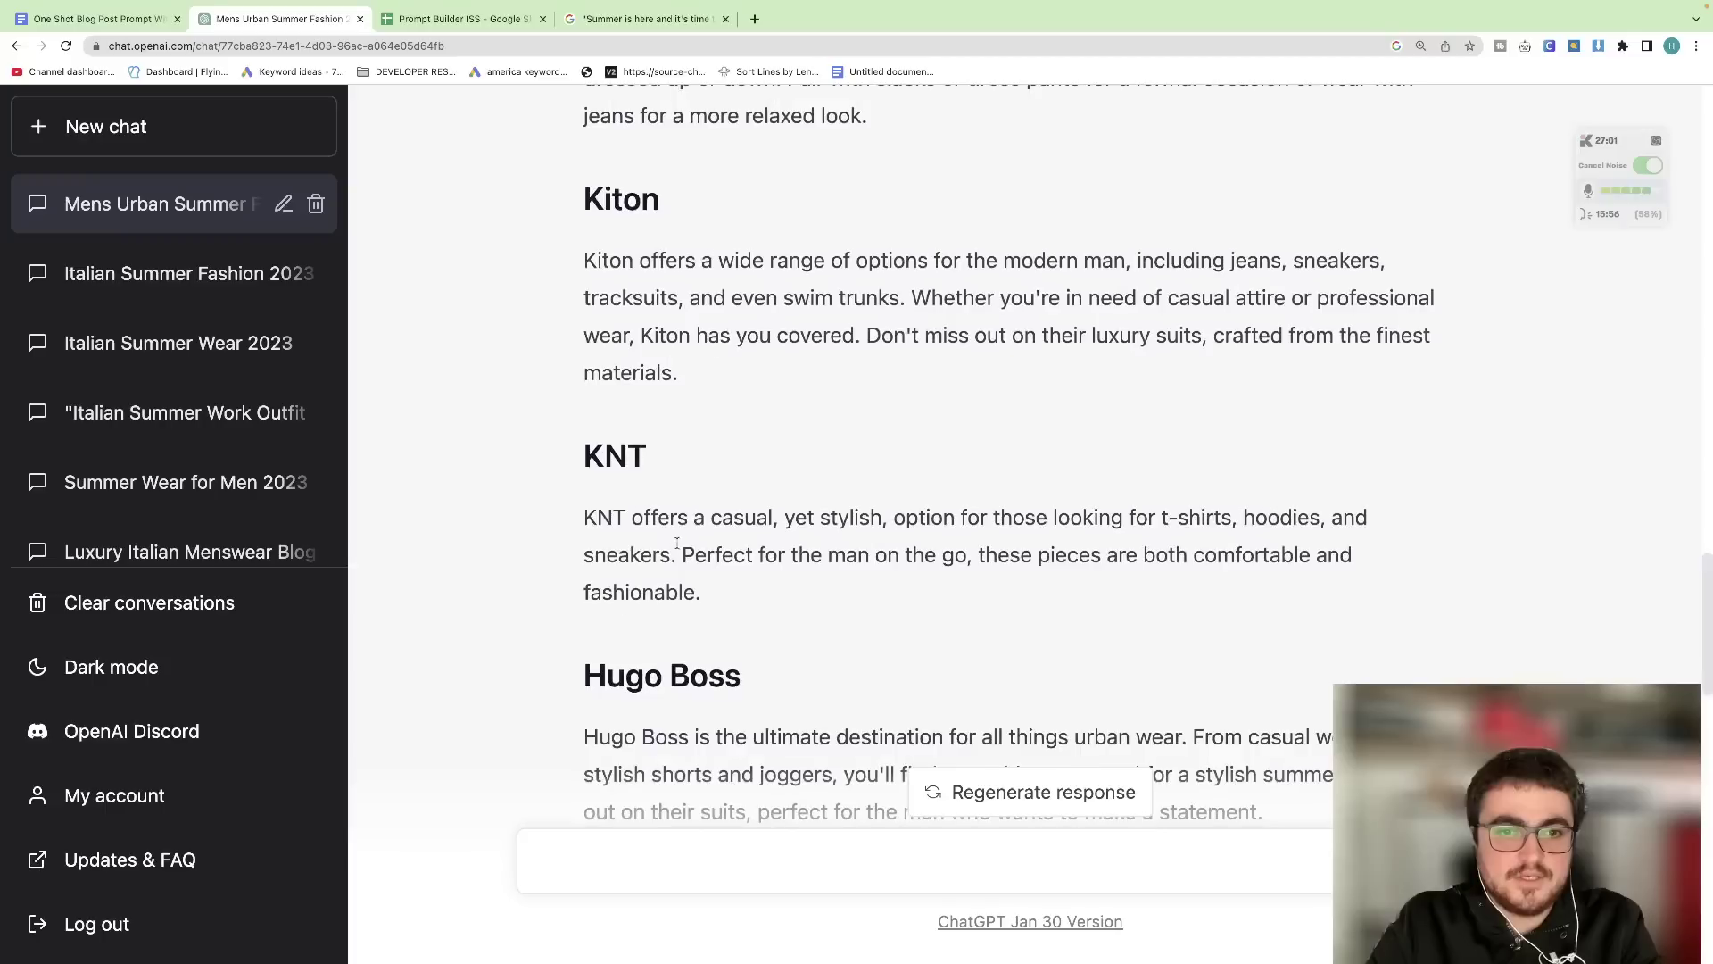
scroll(731, 517, down, 6)
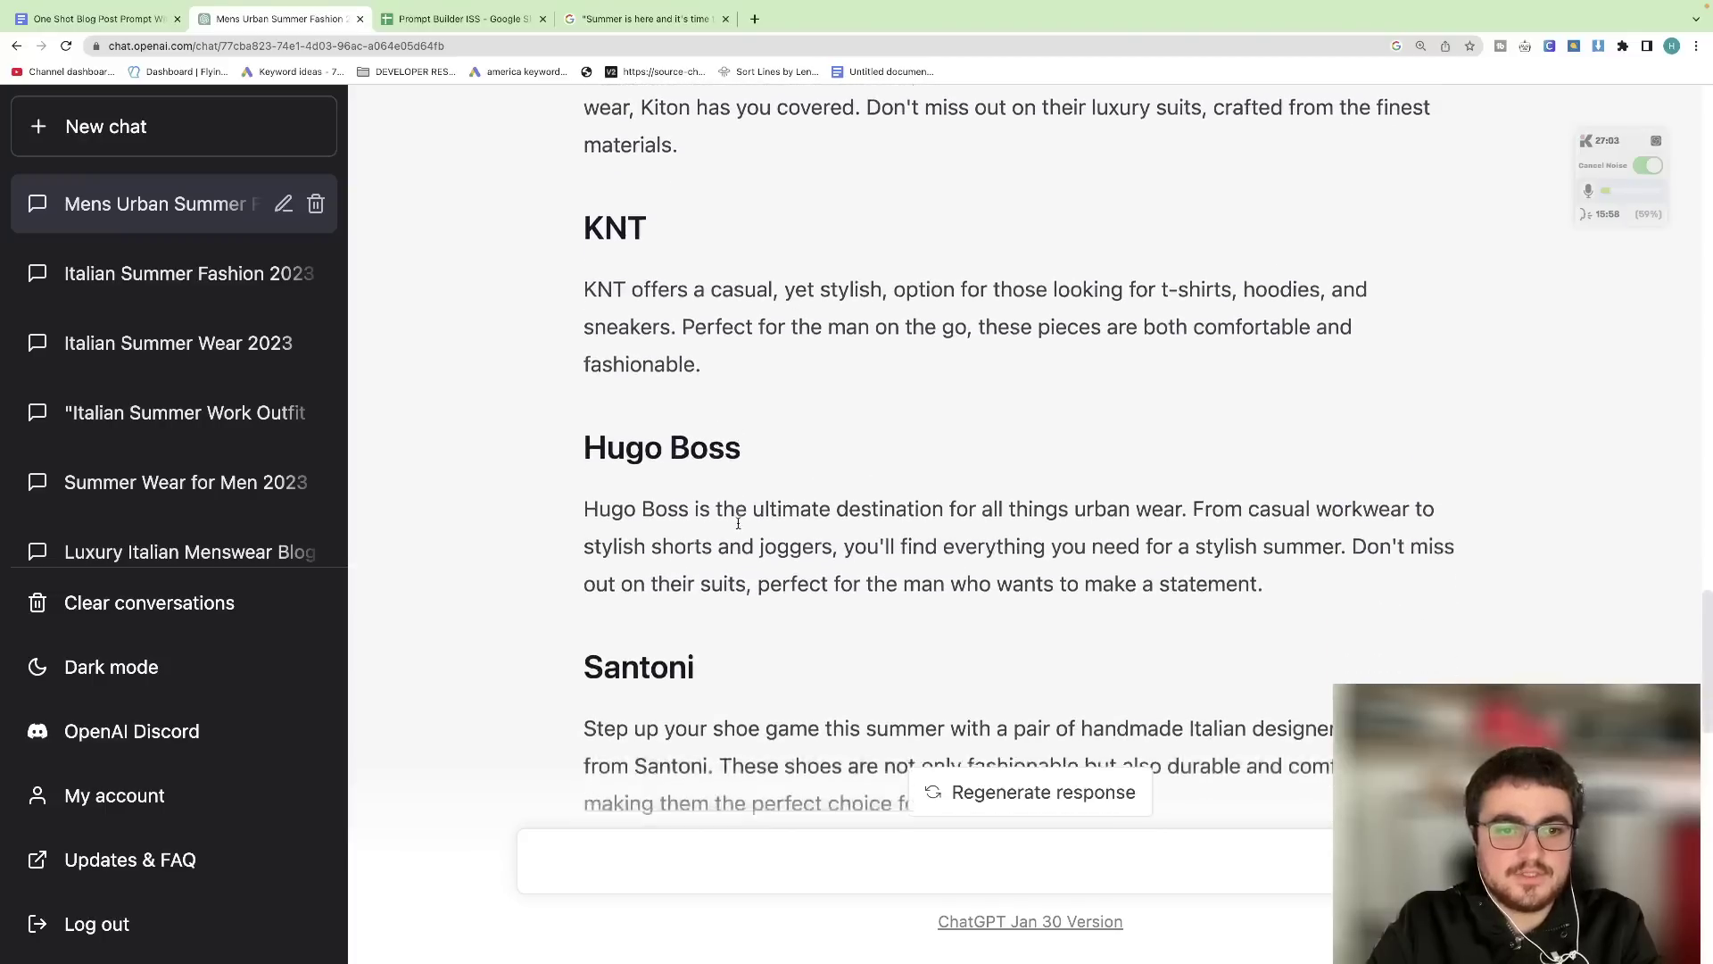
scroll(764, 525, down, 7)
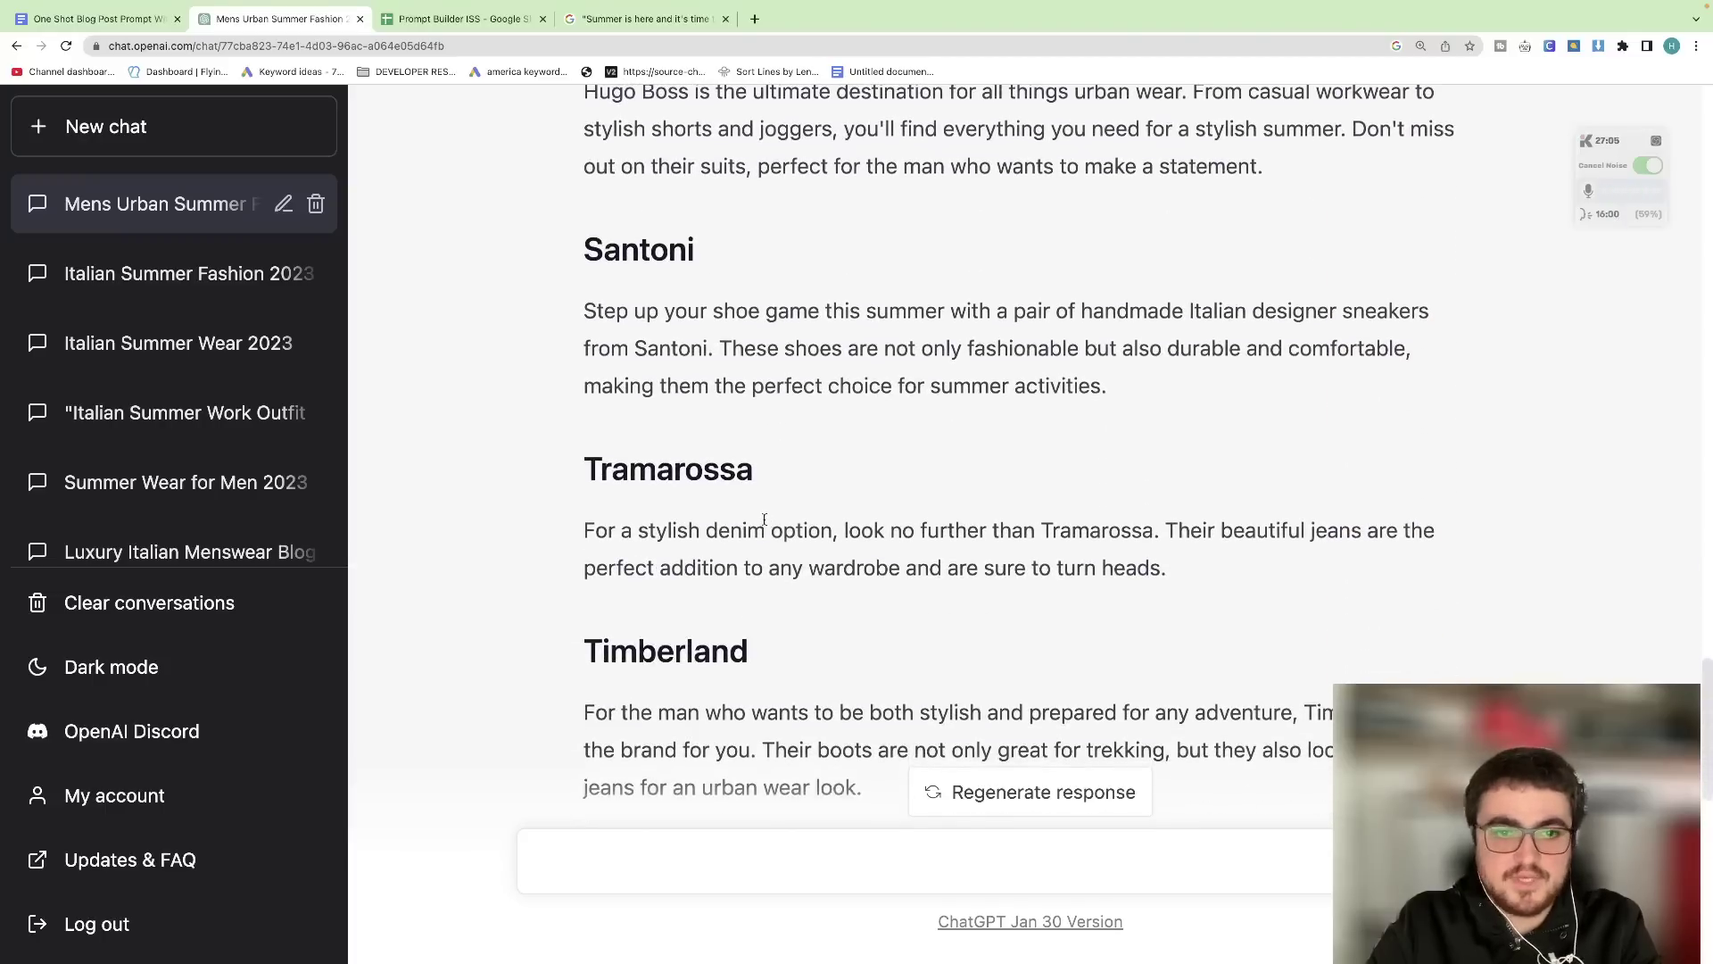
scroll(883, 512, down, 16)
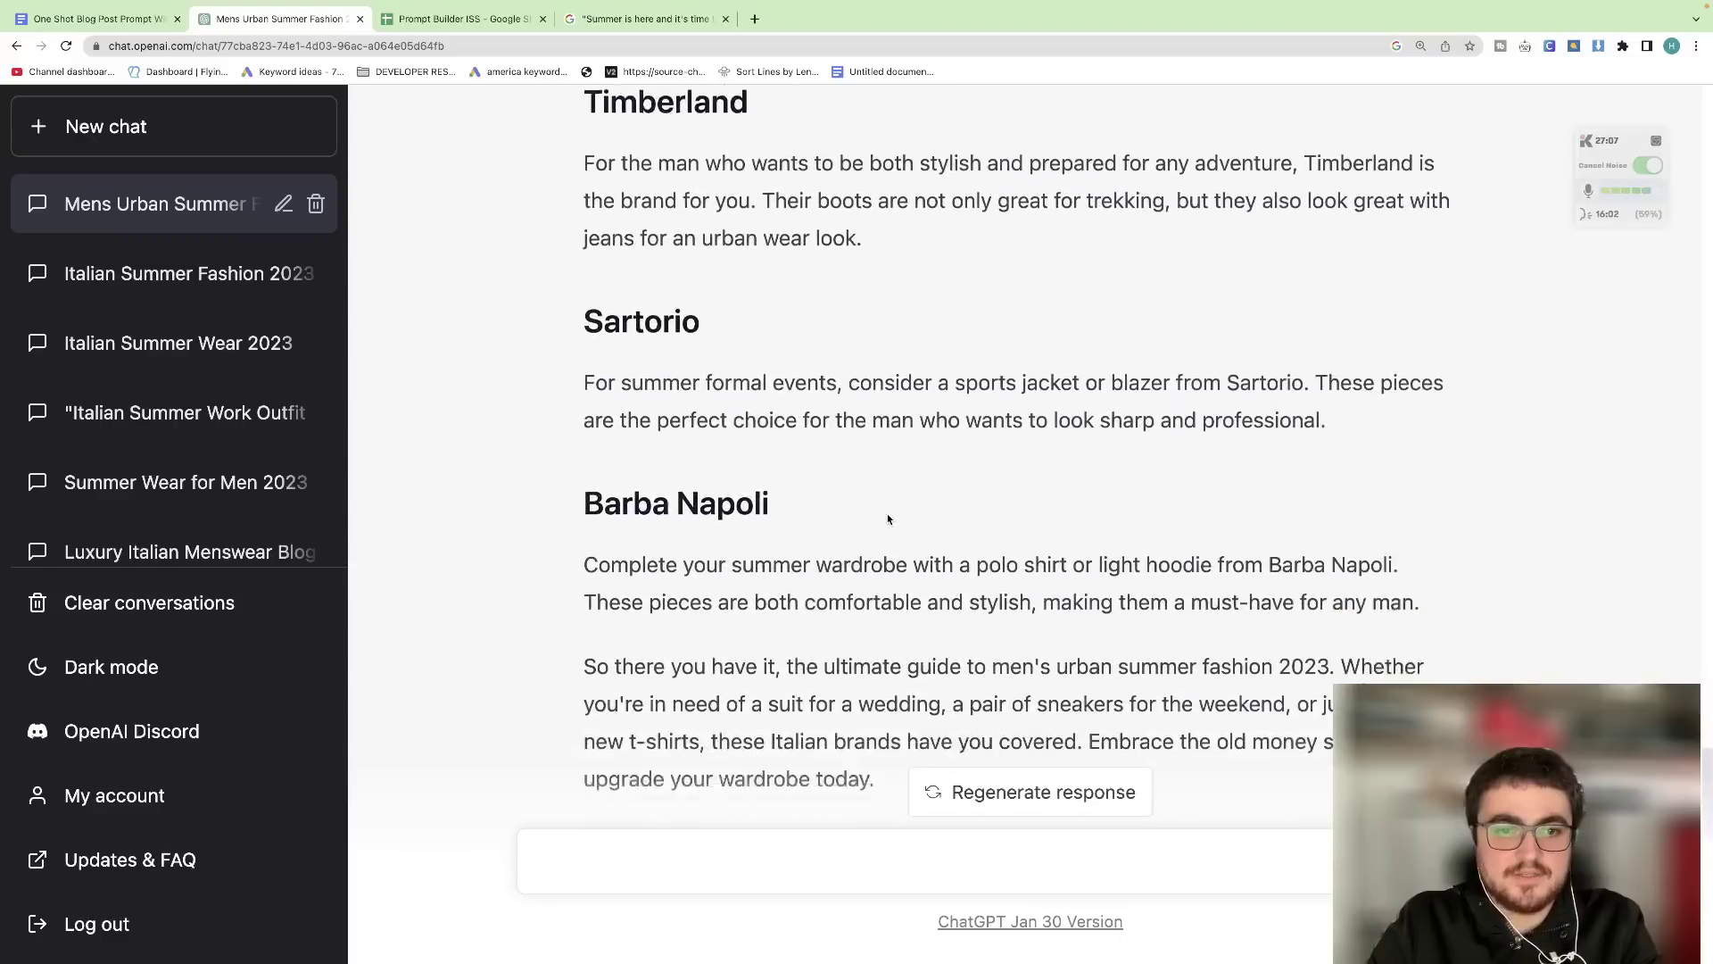
scroll(873, 511, down, 4)
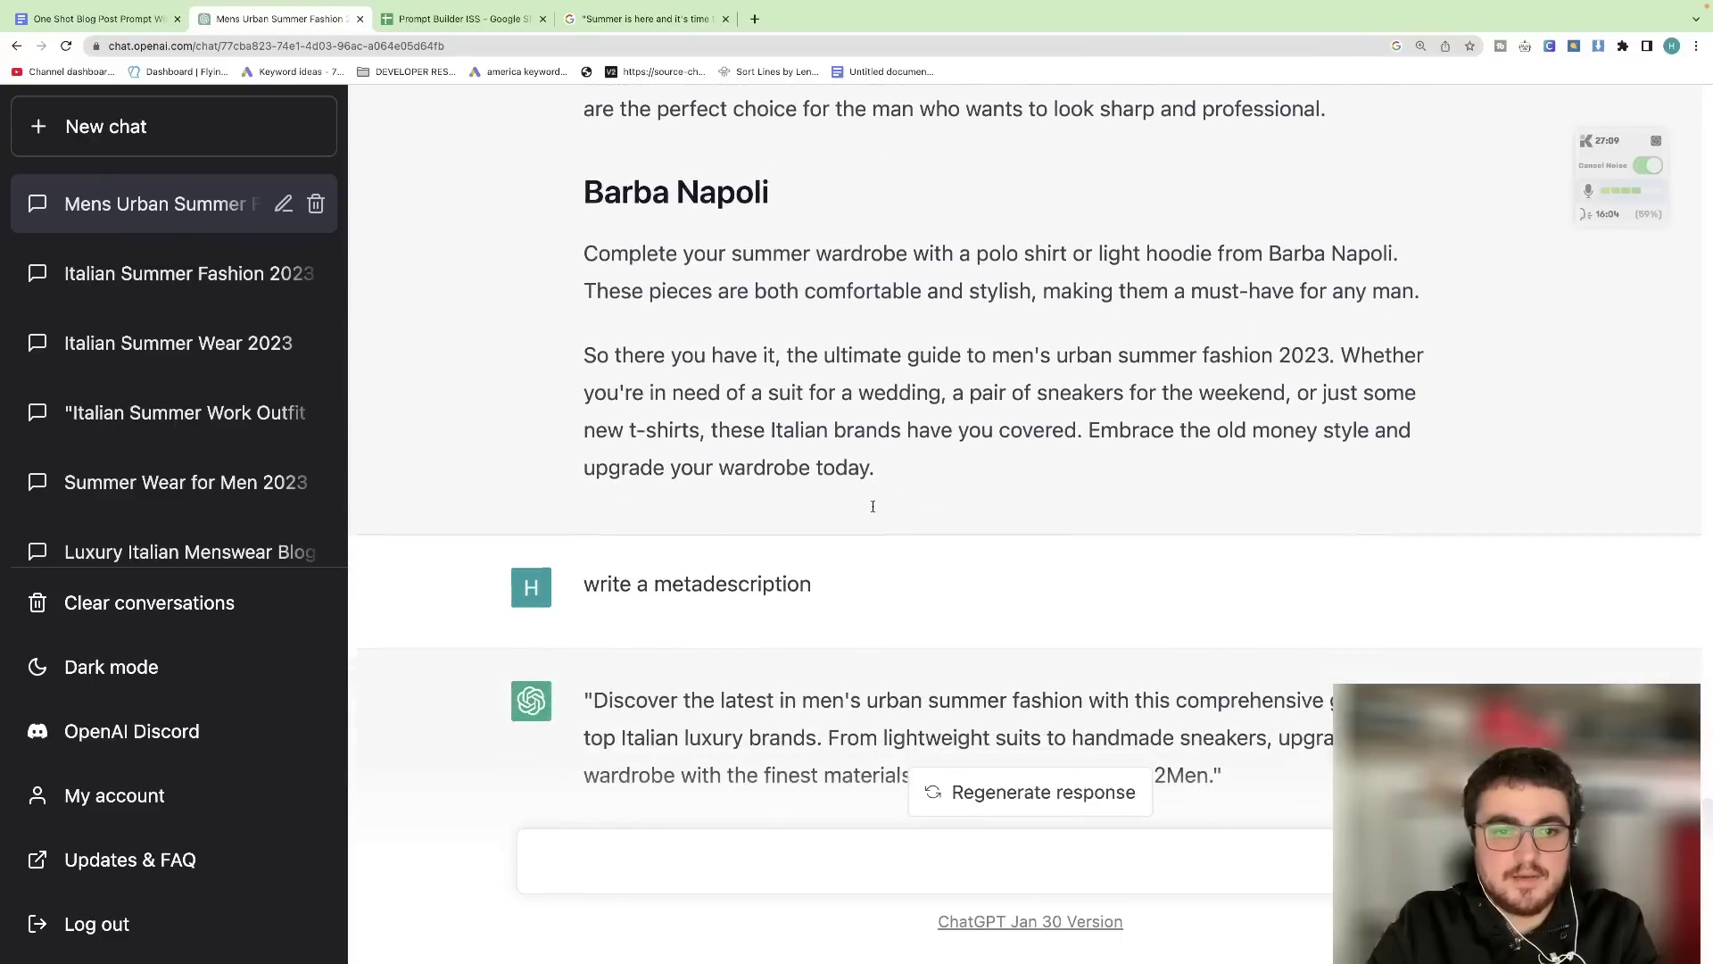
- Scroll back up to the original prompt listing the Italian brands
scroll(873, 511, up, 20)
scroll(874, 509, up, 17)
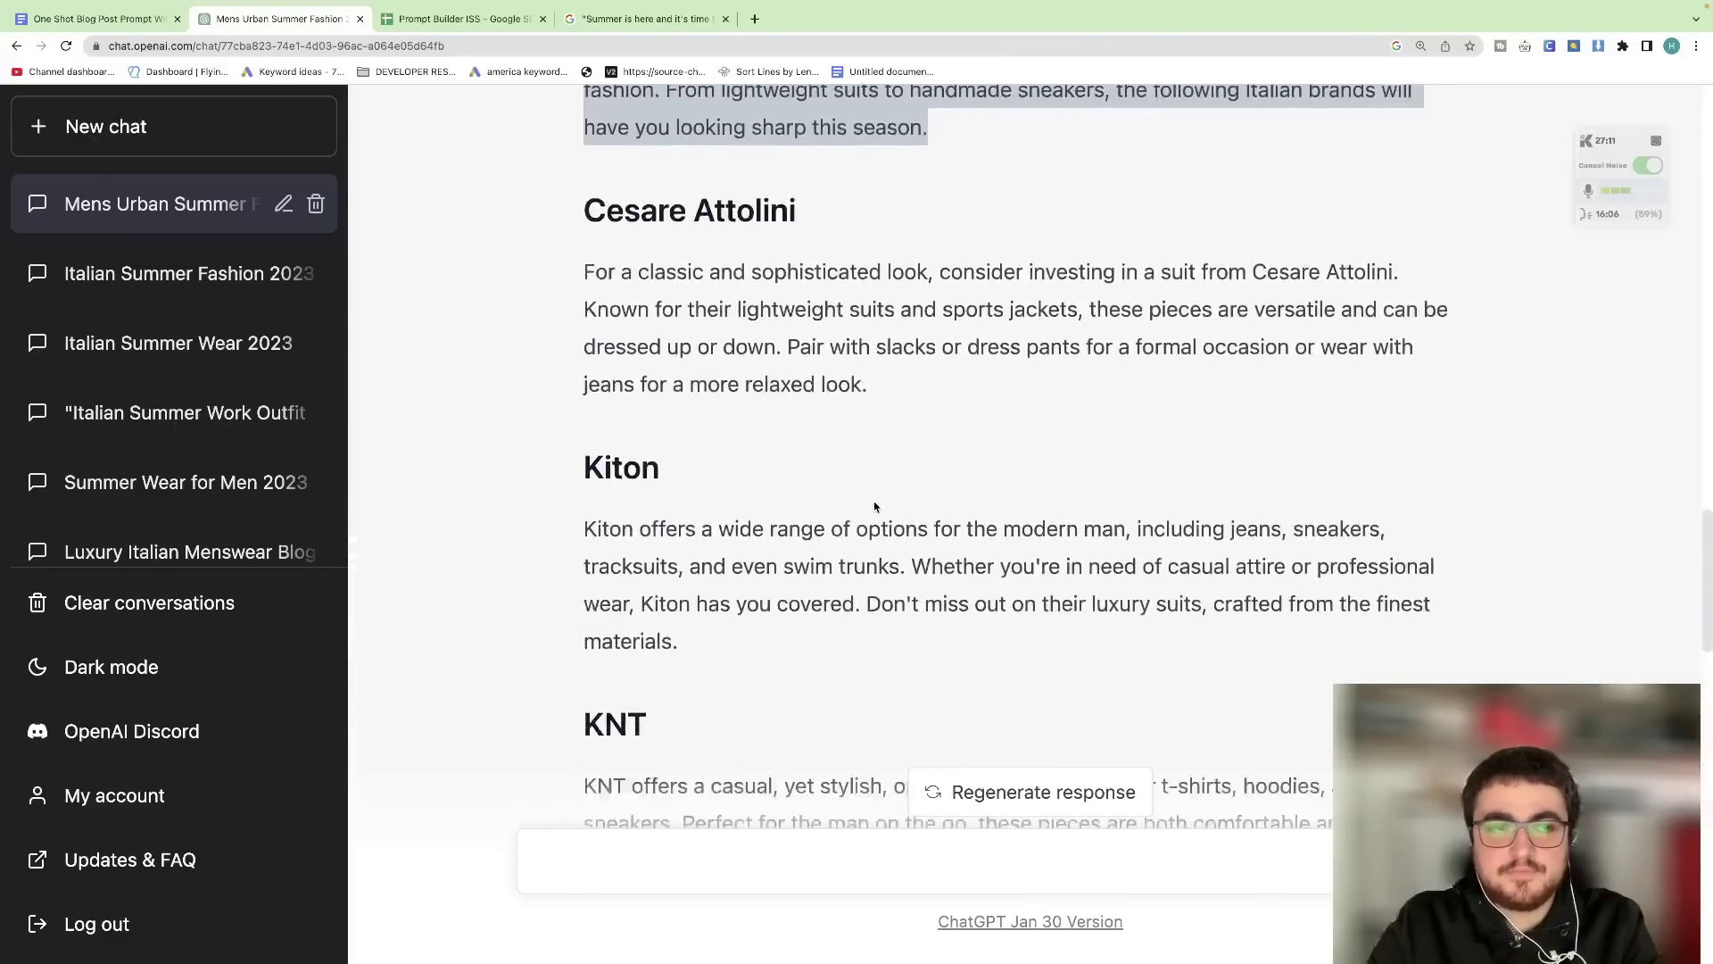
scroll(874, 506, down, 20)
scroll(873, 506, down, 4)
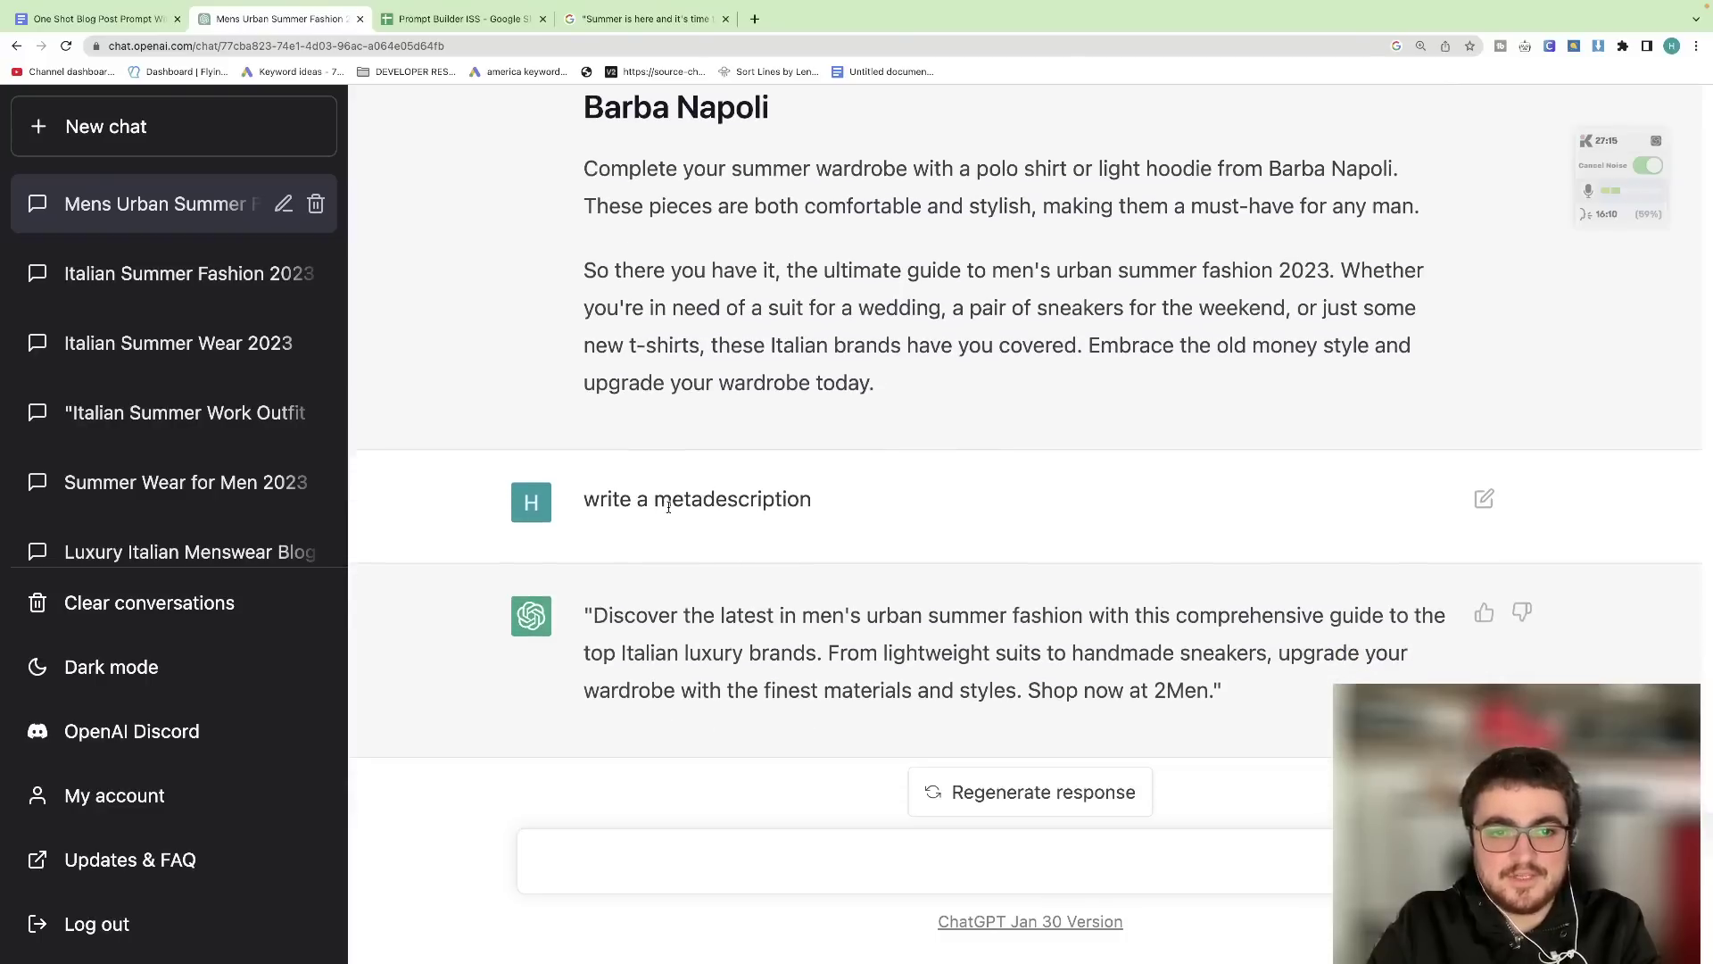
scroll(1089, 640, down, 1)
scroll(1206, 664, up, 20)
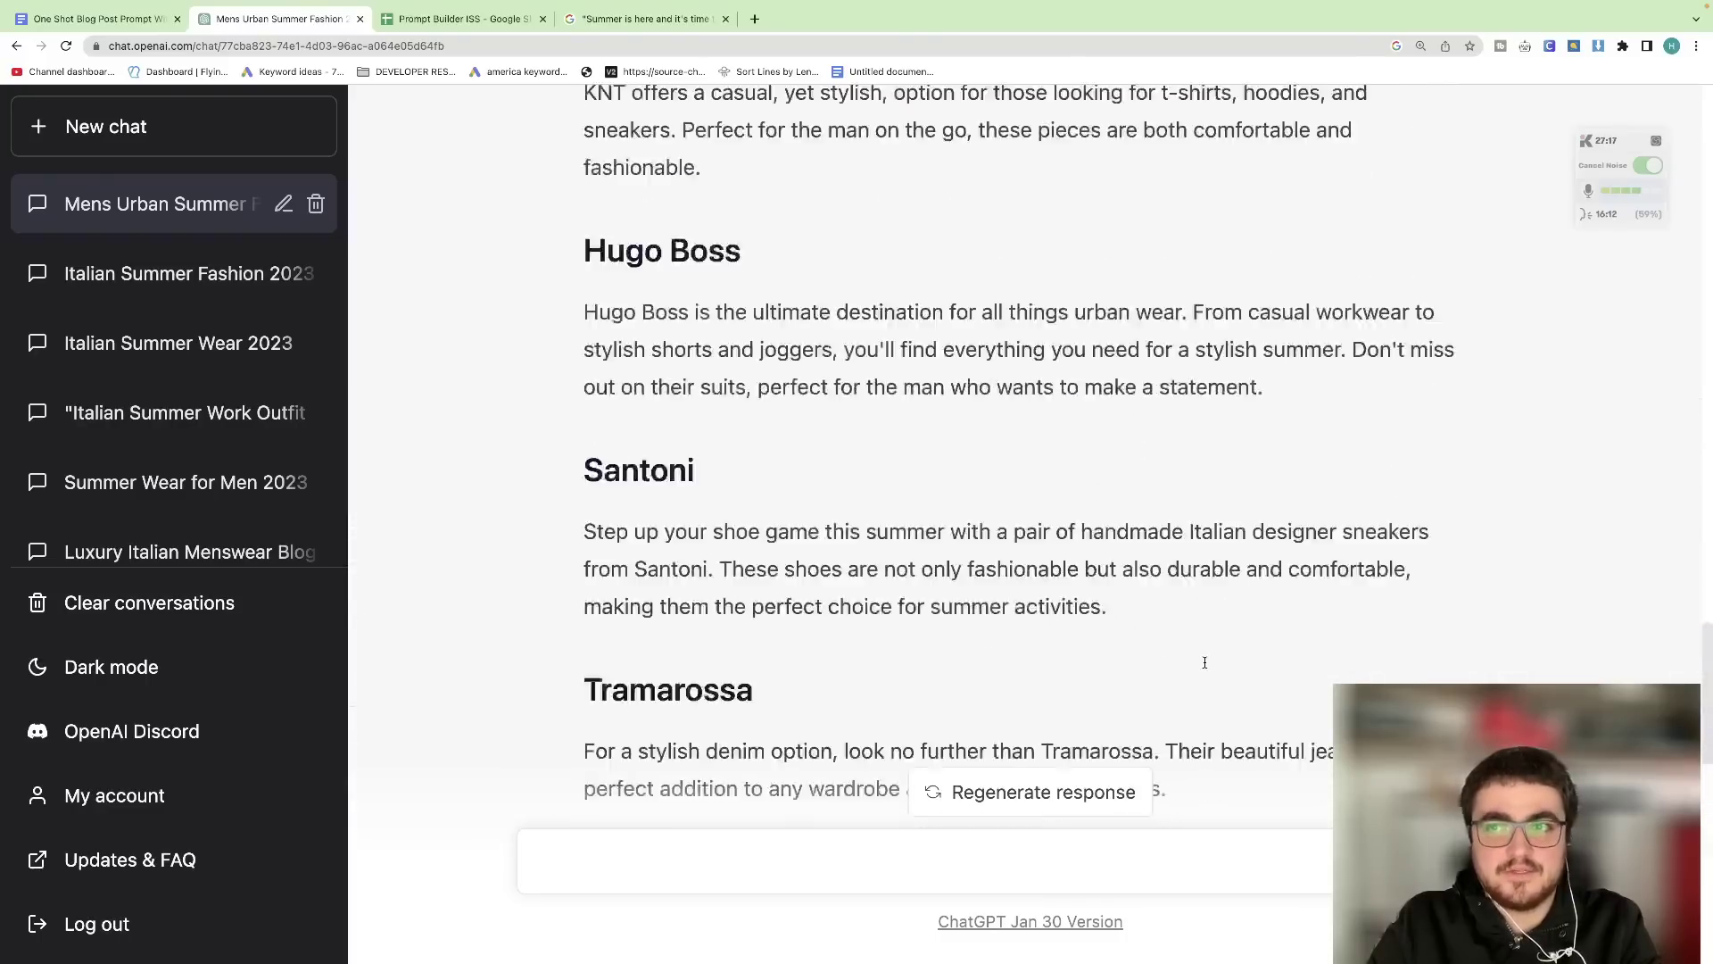
scroll(1204, 661, up, 15)
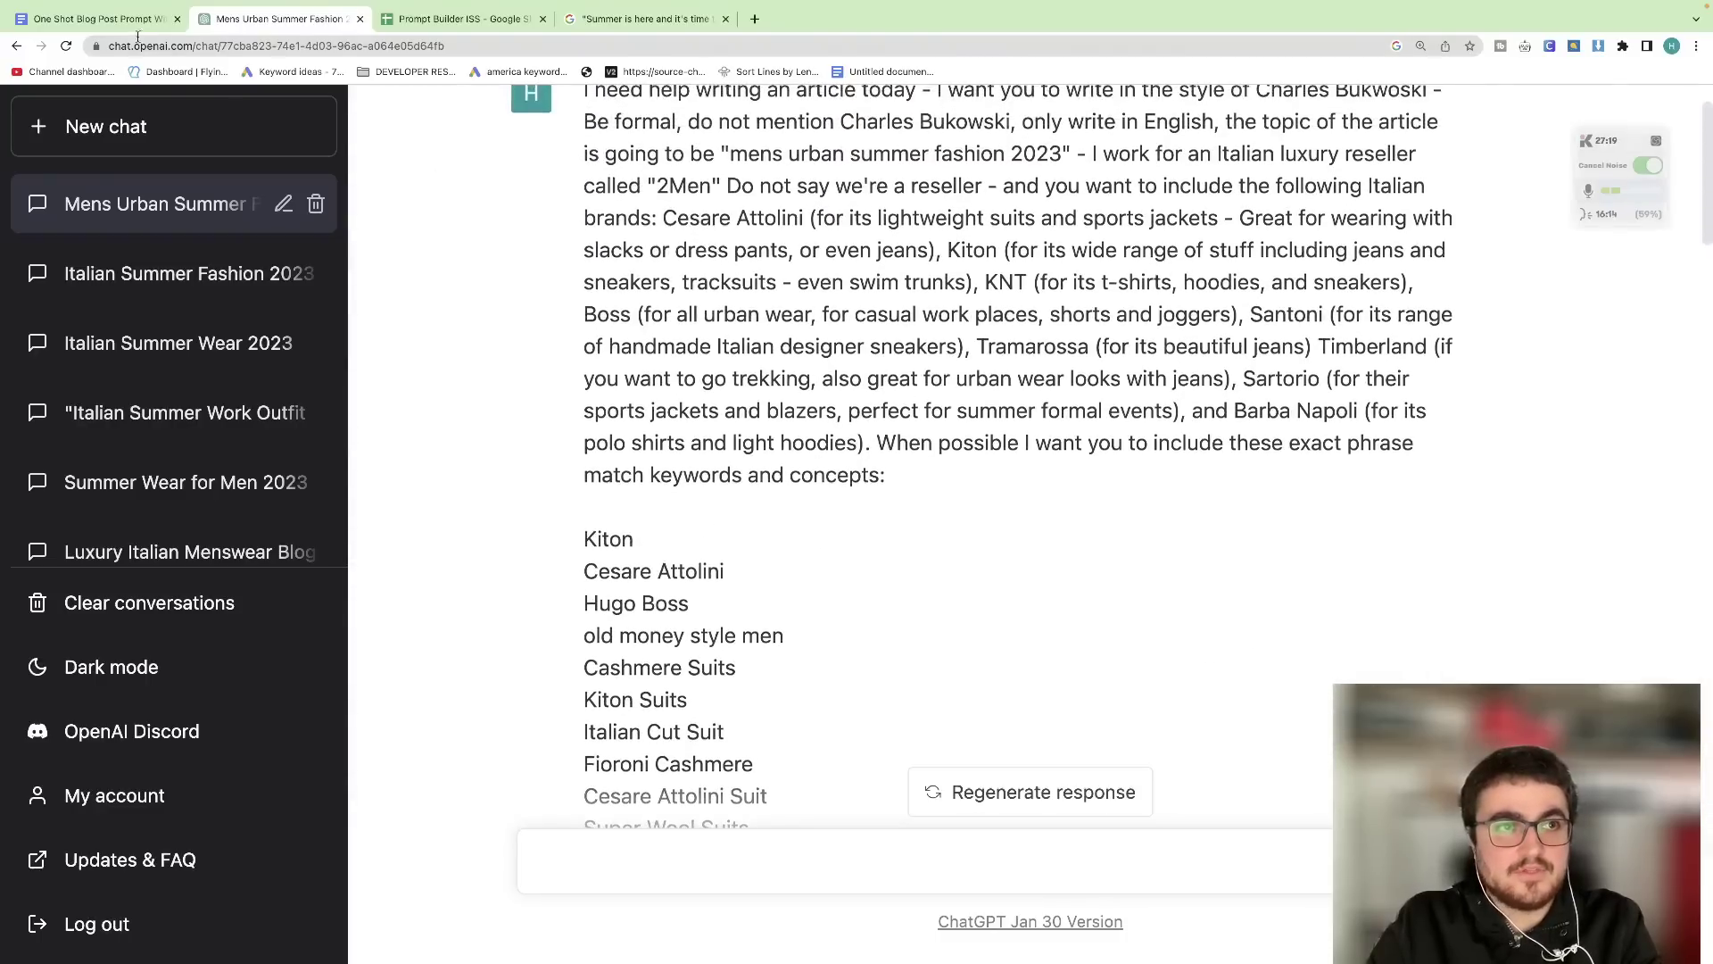
- Switch to the blog prompt document and bring its eight-step workflow list into view
key(ctrl+shift+Tab)
scroll(582, 393, down, 20)
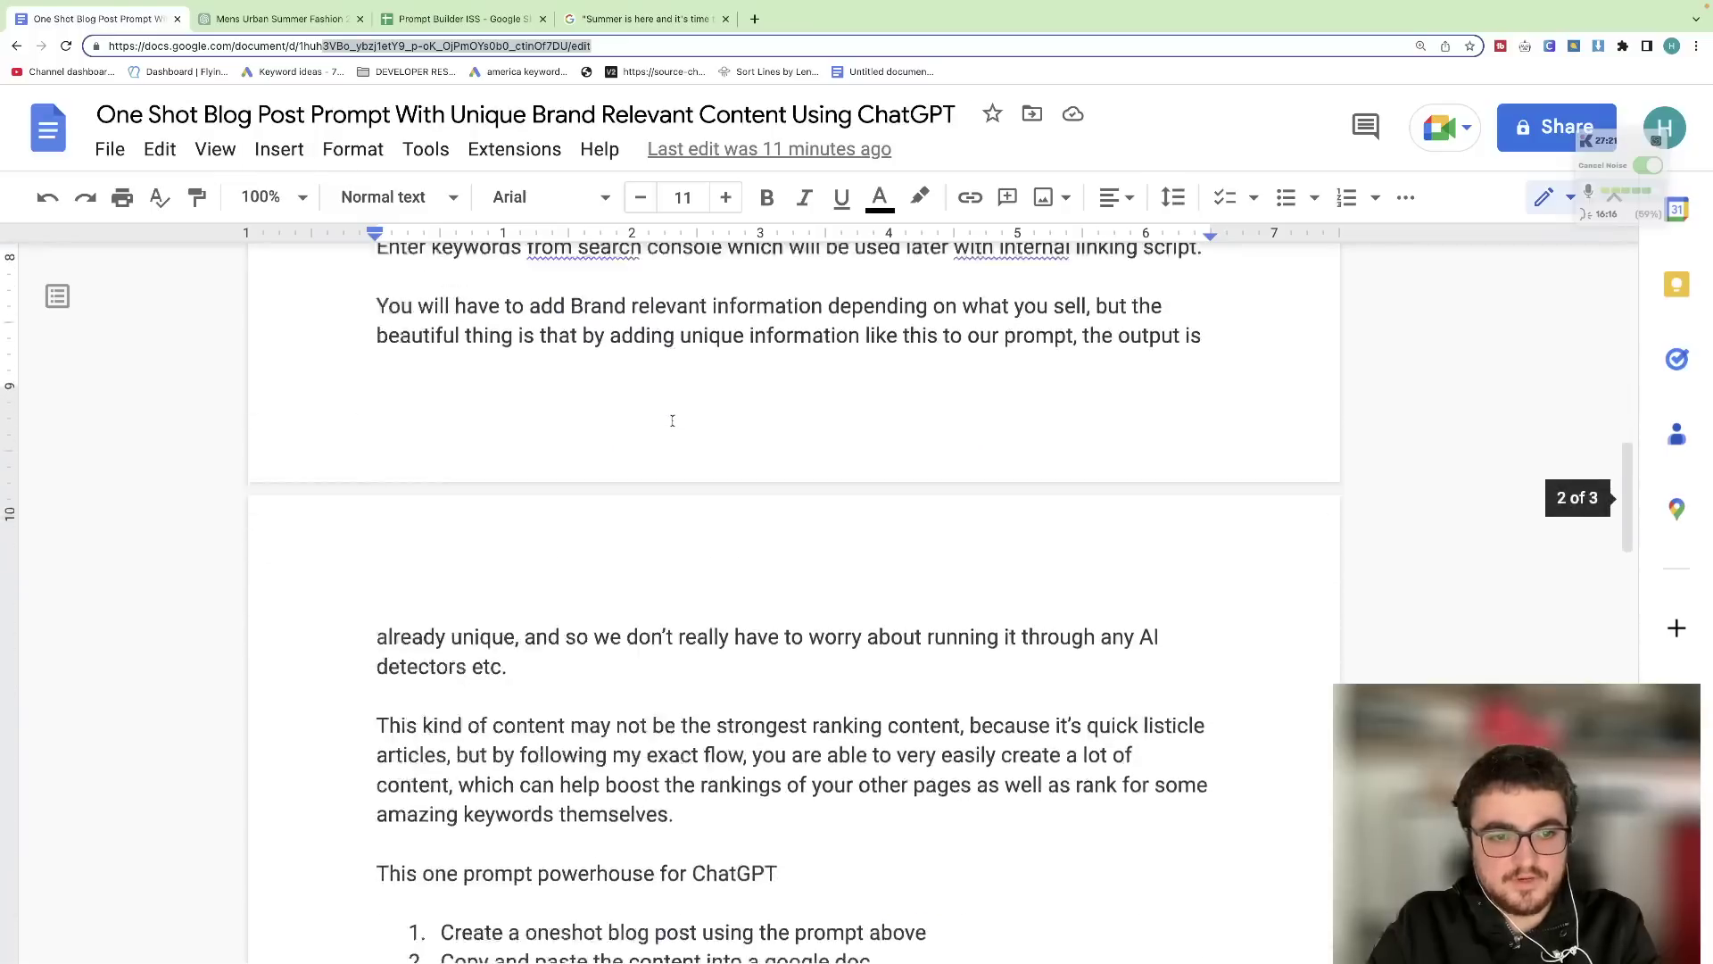
scroll(672, 420, down, 3)
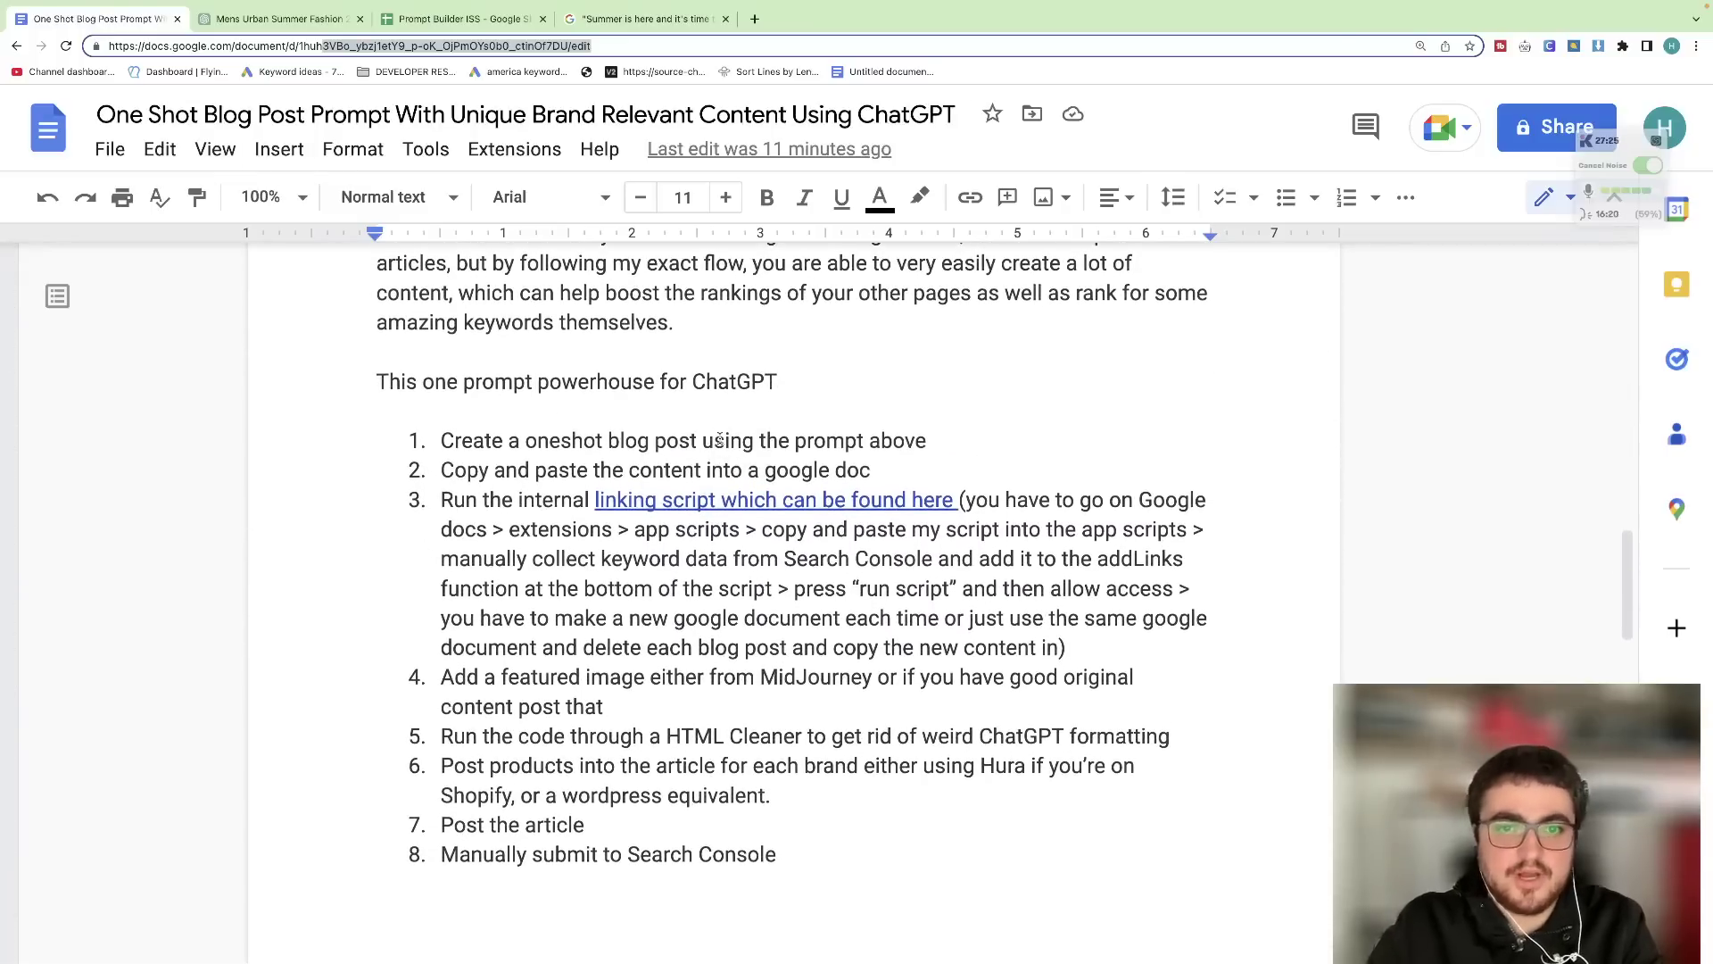
click(650, 442)
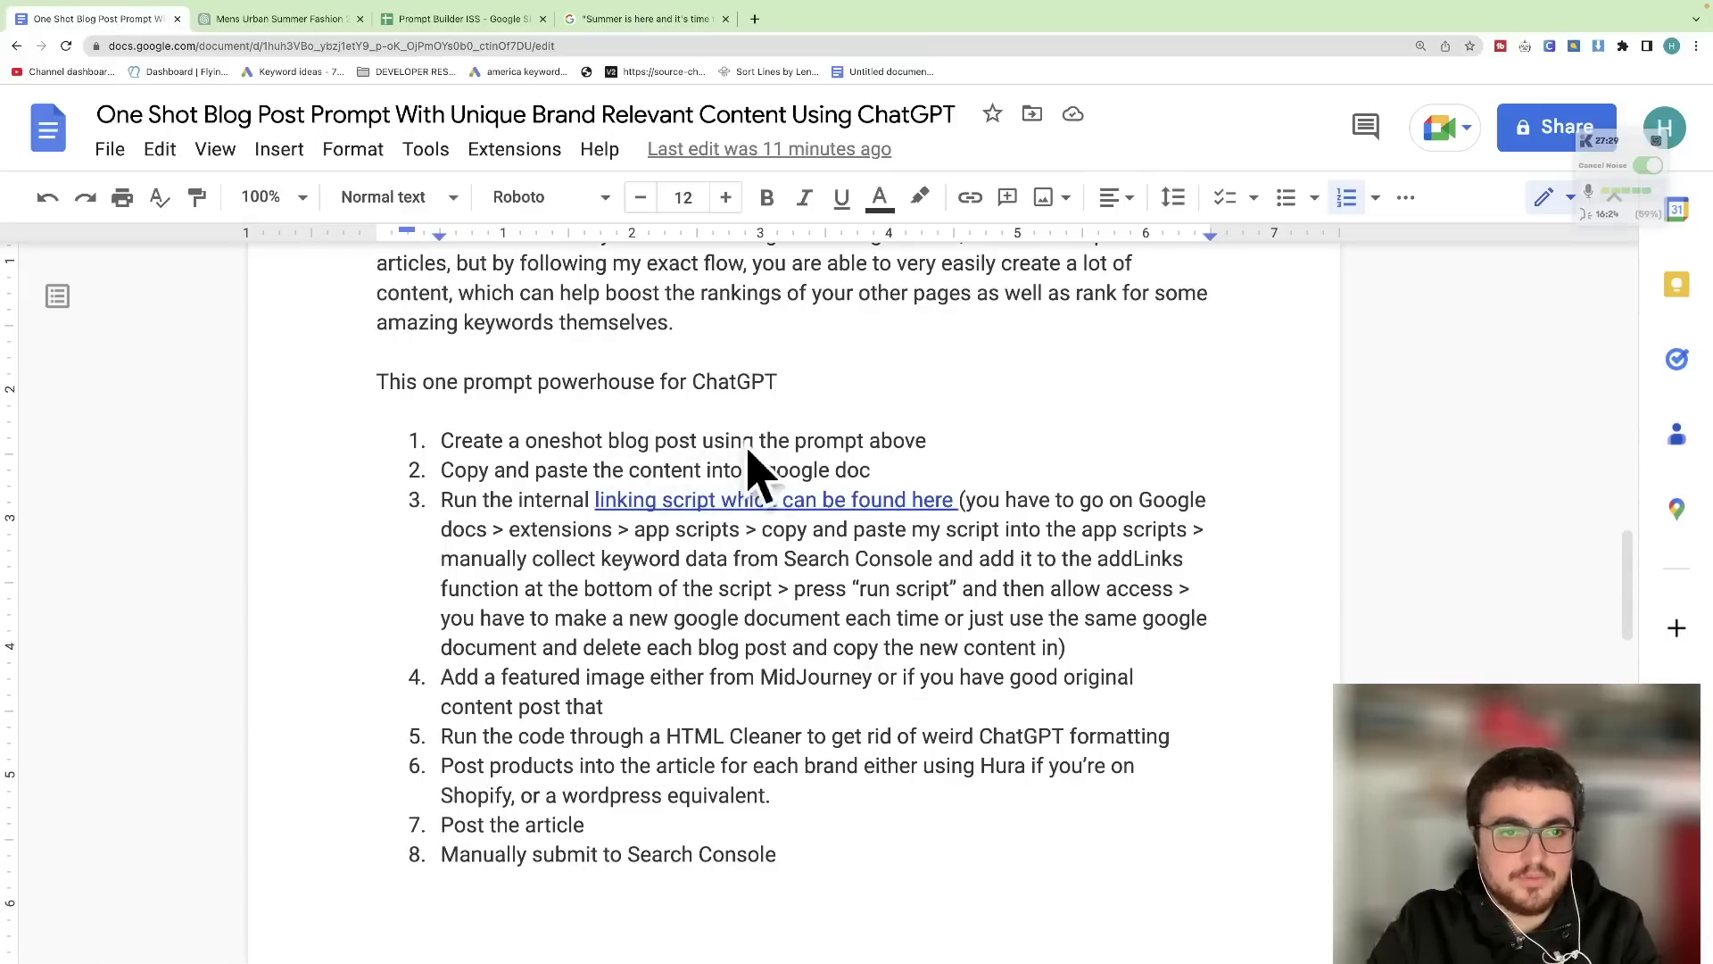
scroll(754, 464, down, 1)
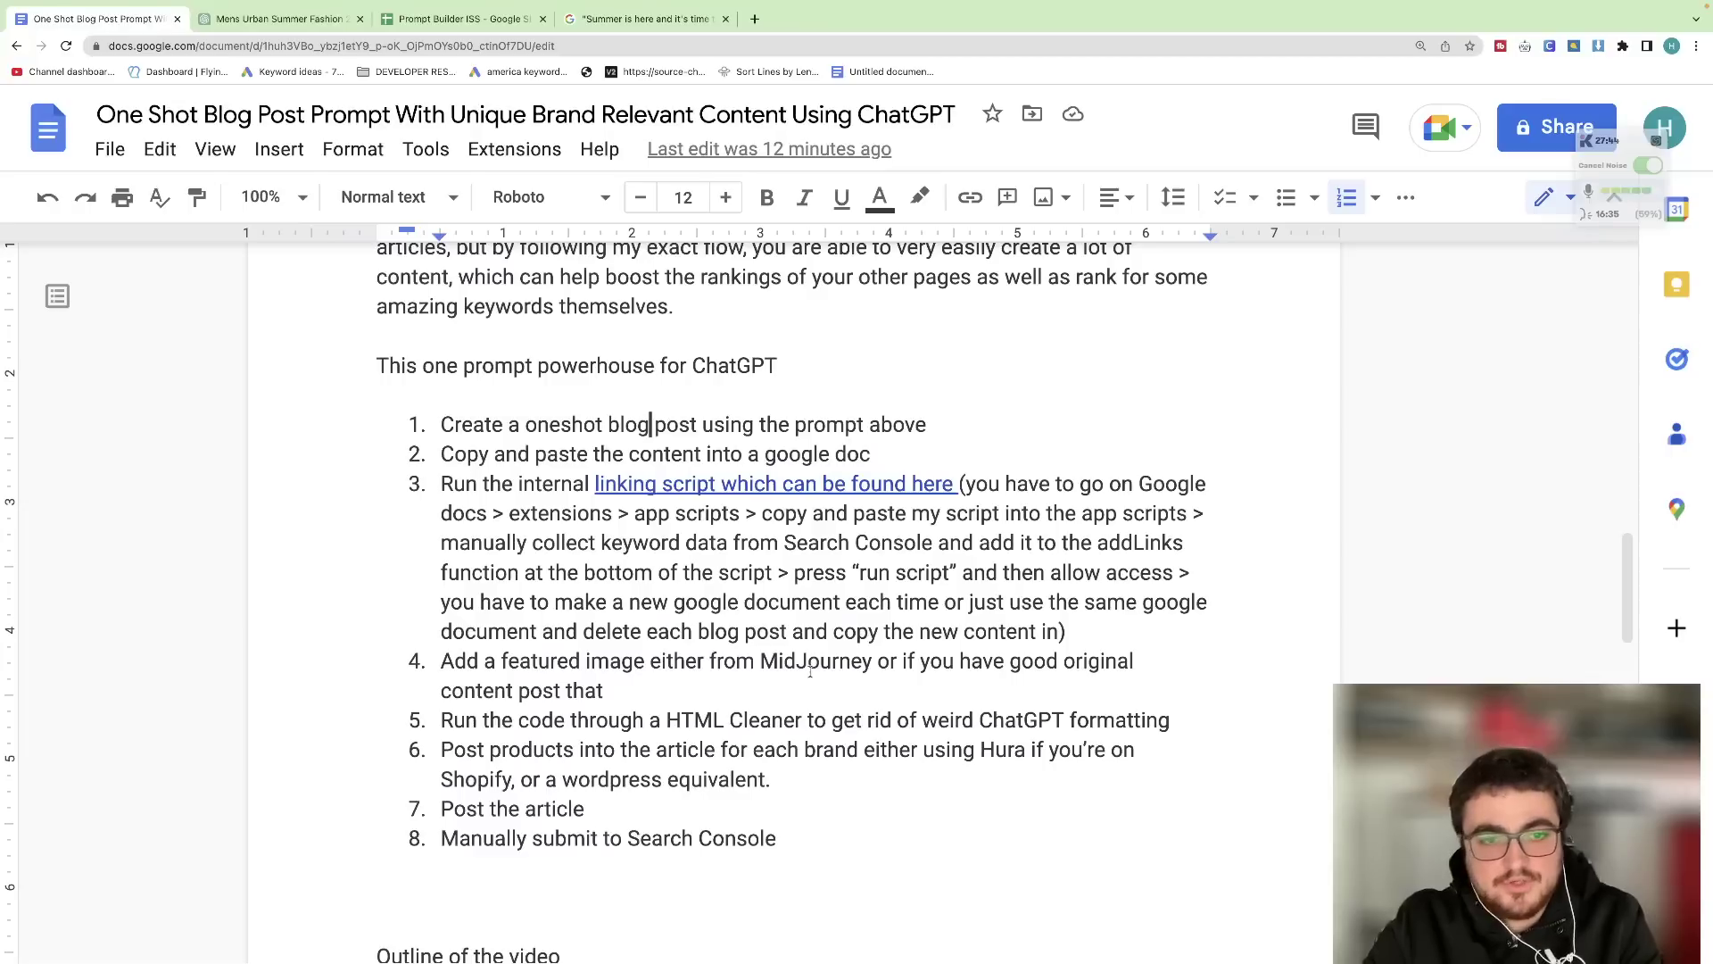
scroll(808, 672, down, 1)
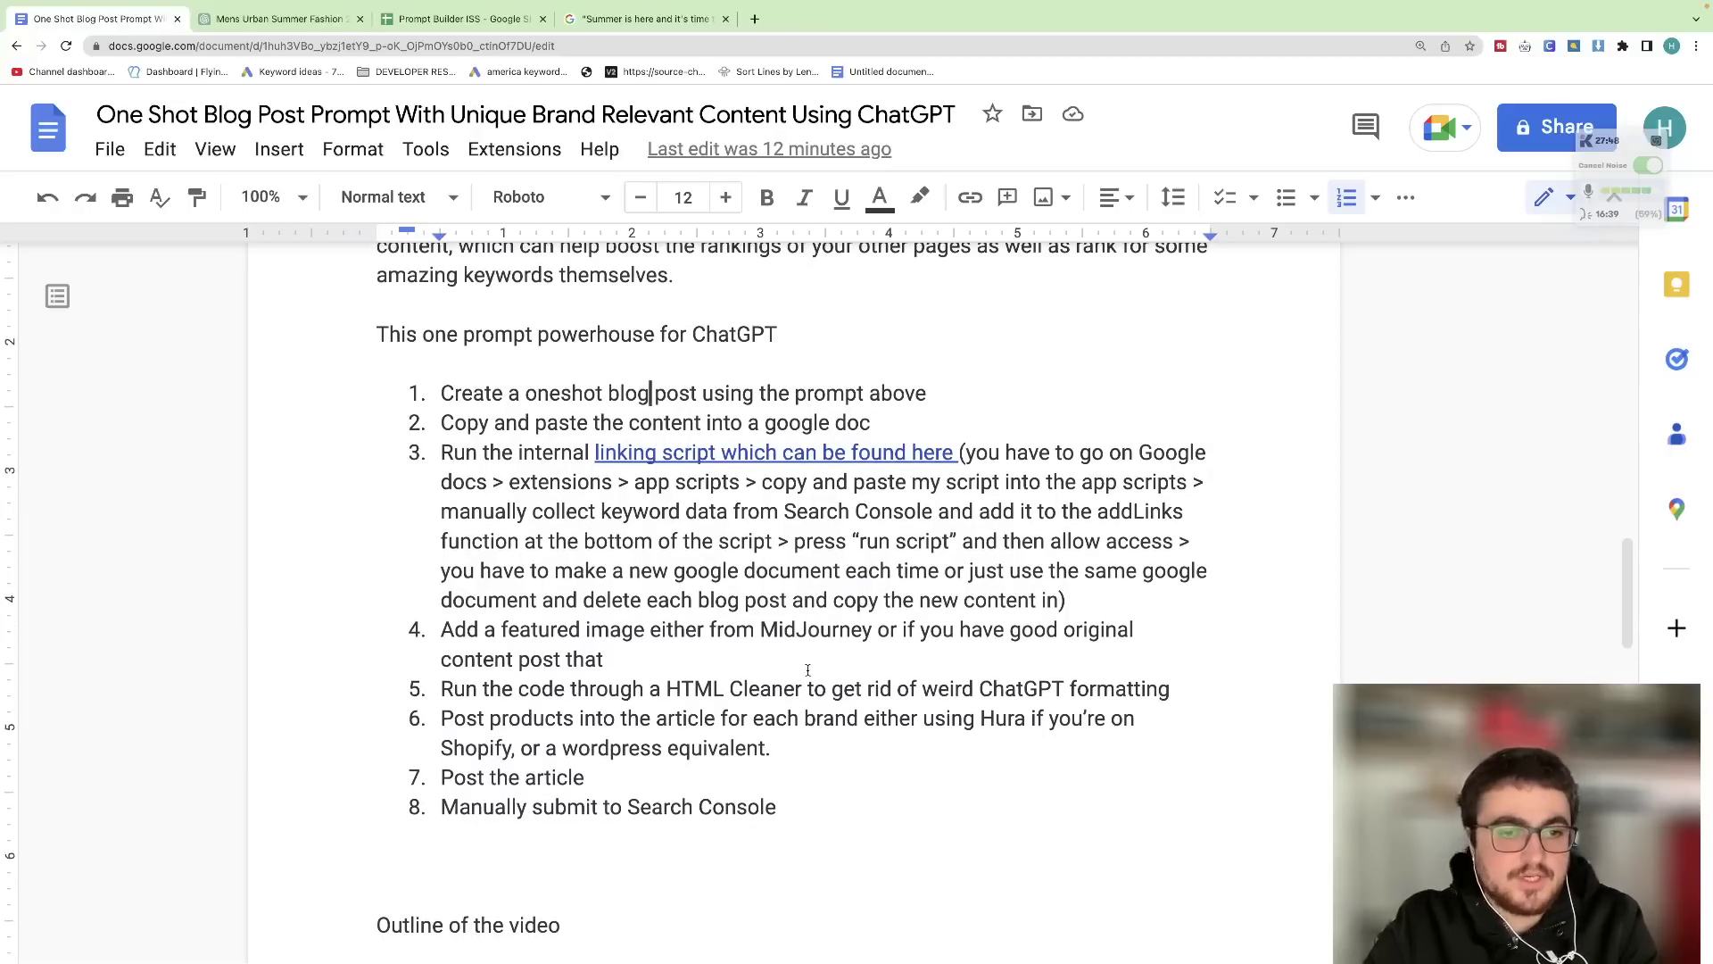
scroll(807, 670, down, 1)
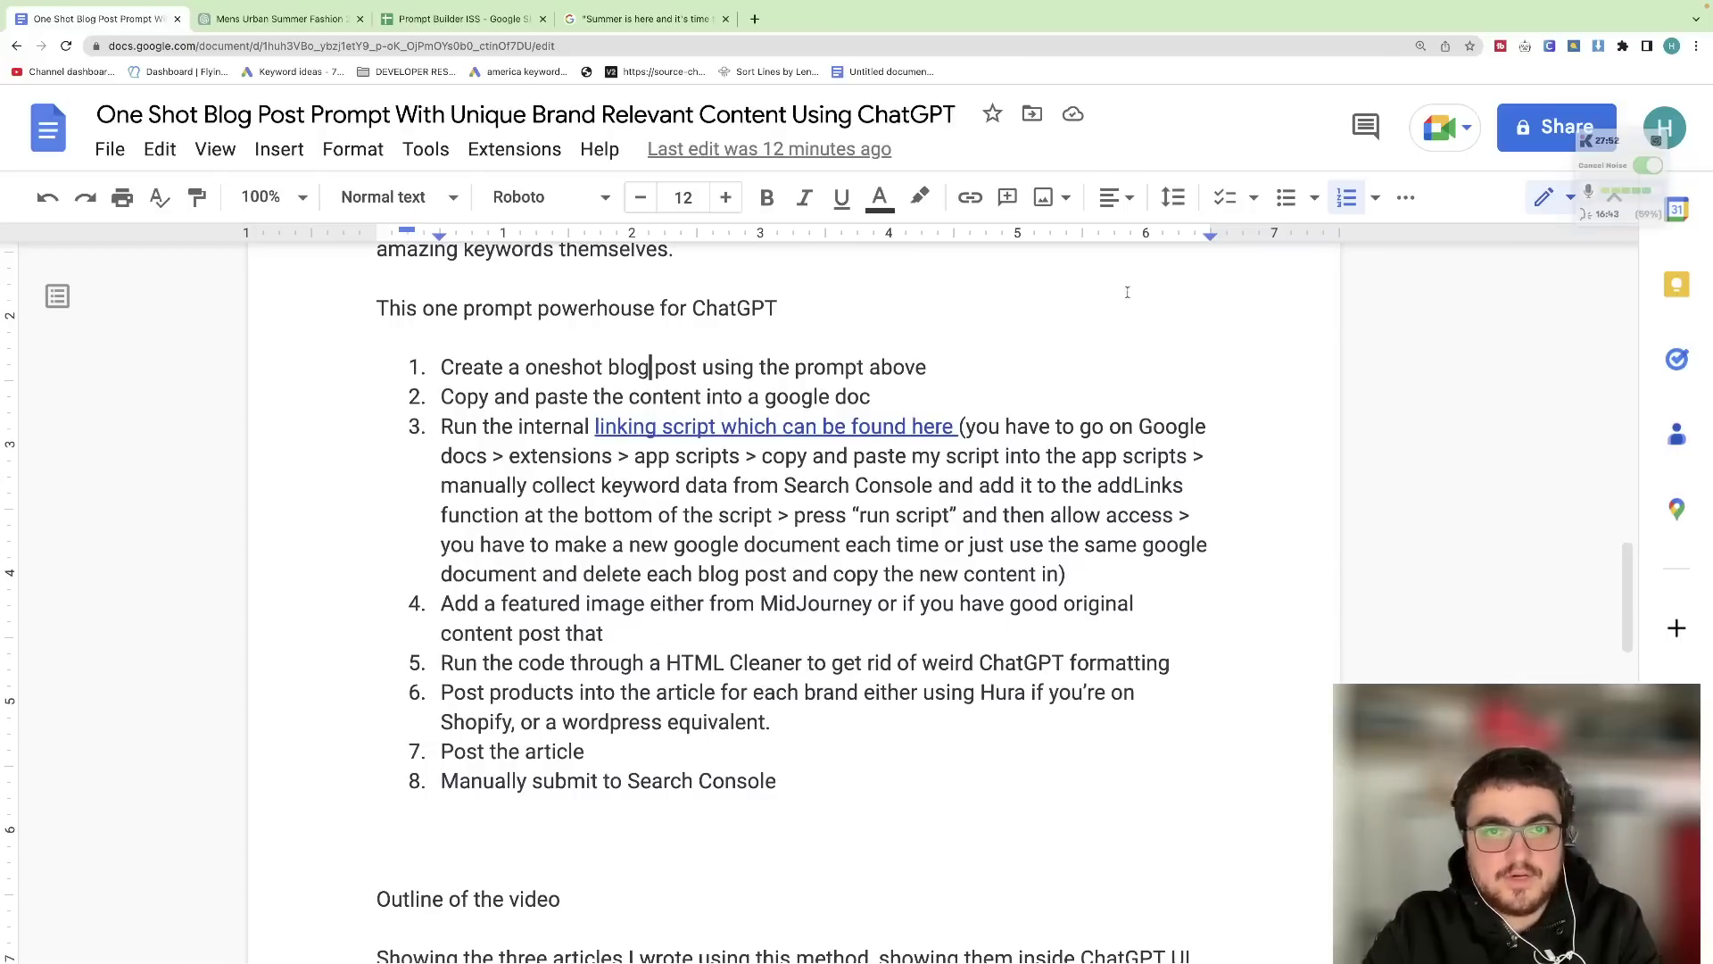
- Search Google for 'html cleaner' in a new tab and open the htmlwasher.com result
click(755, 19)
text(html cleaner)
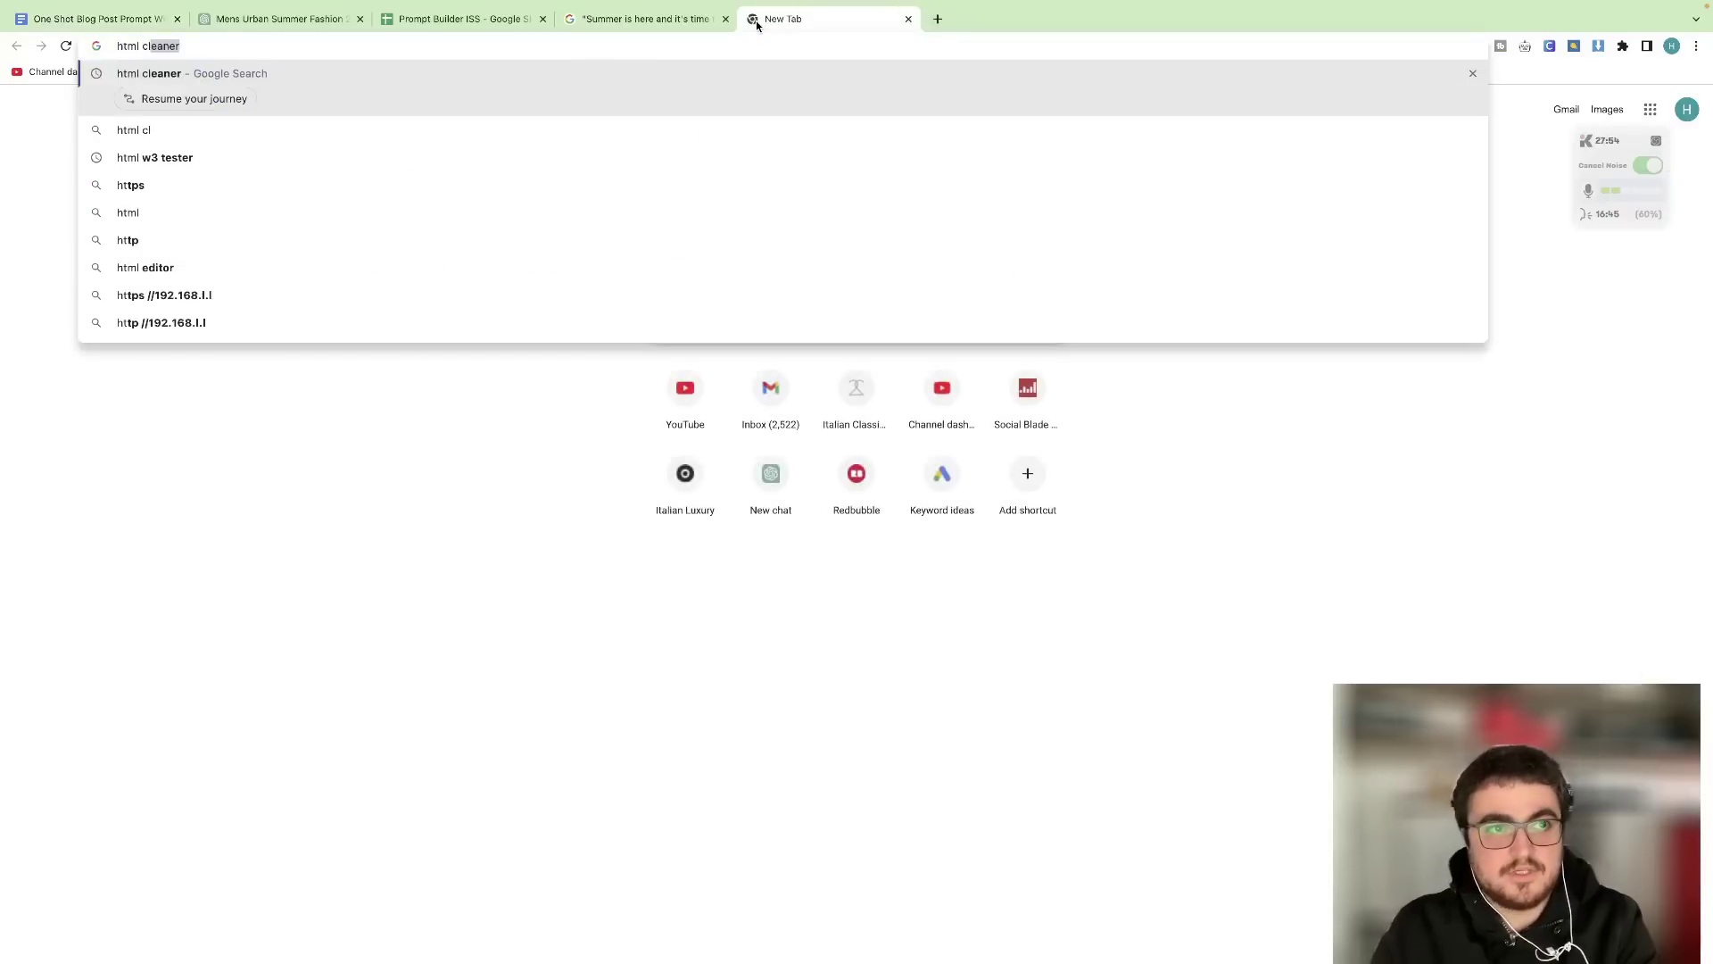
key(Return)
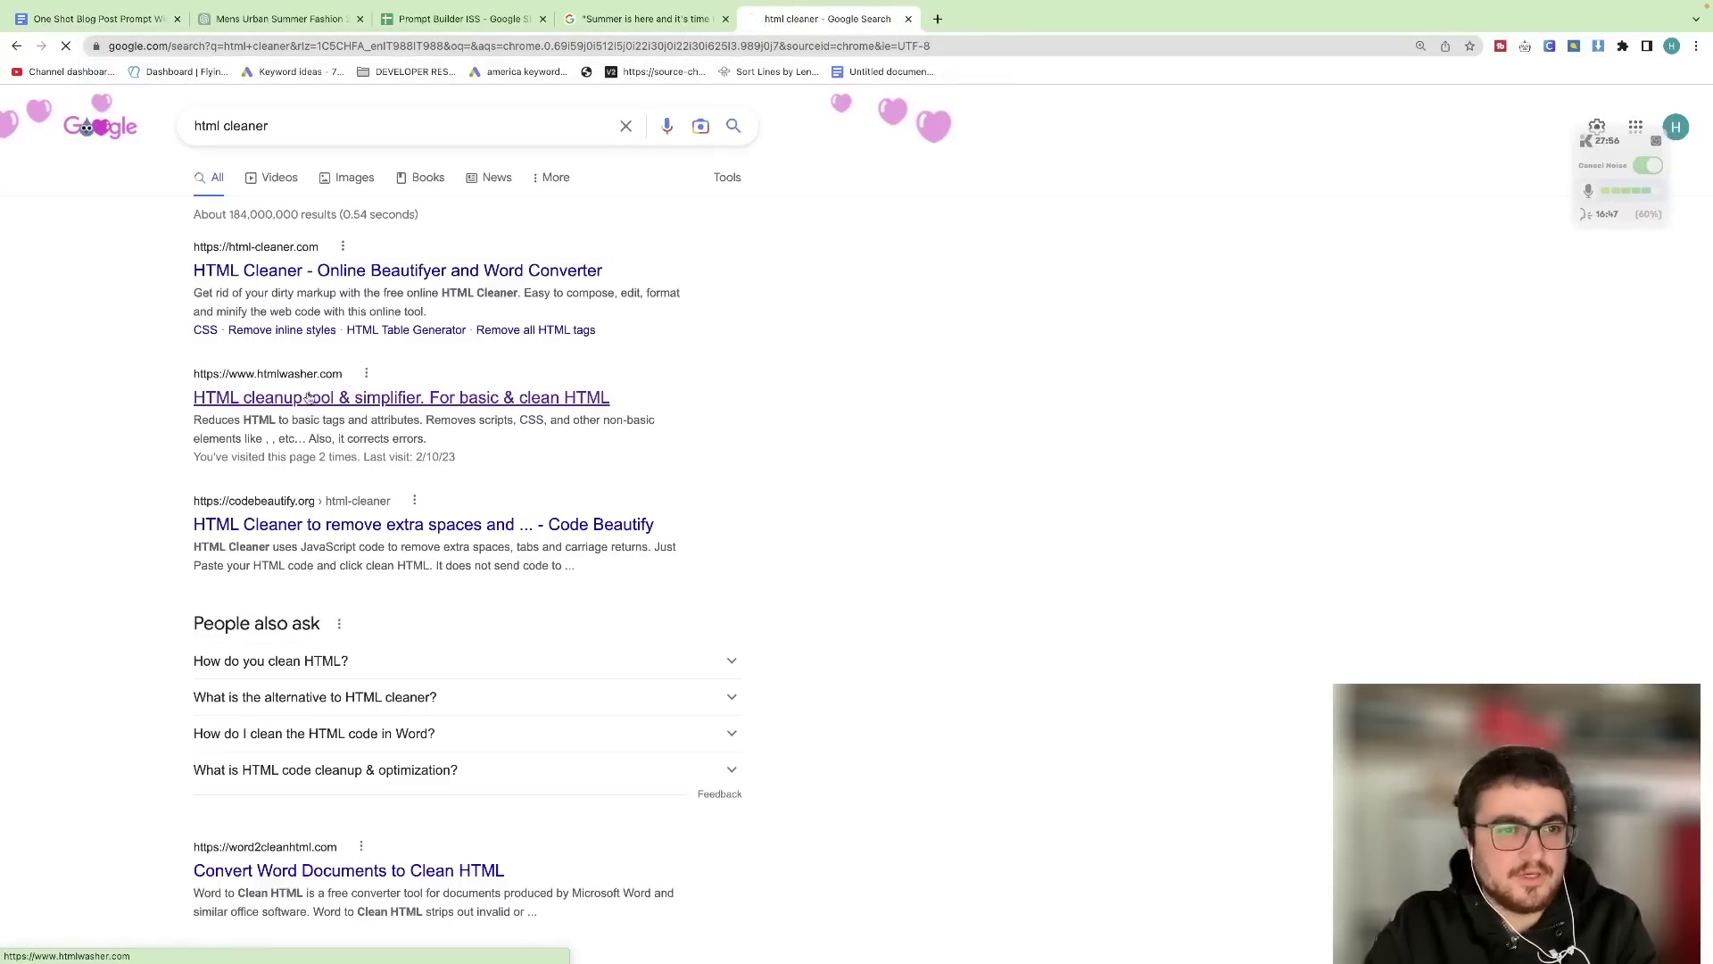
click(308, 398)
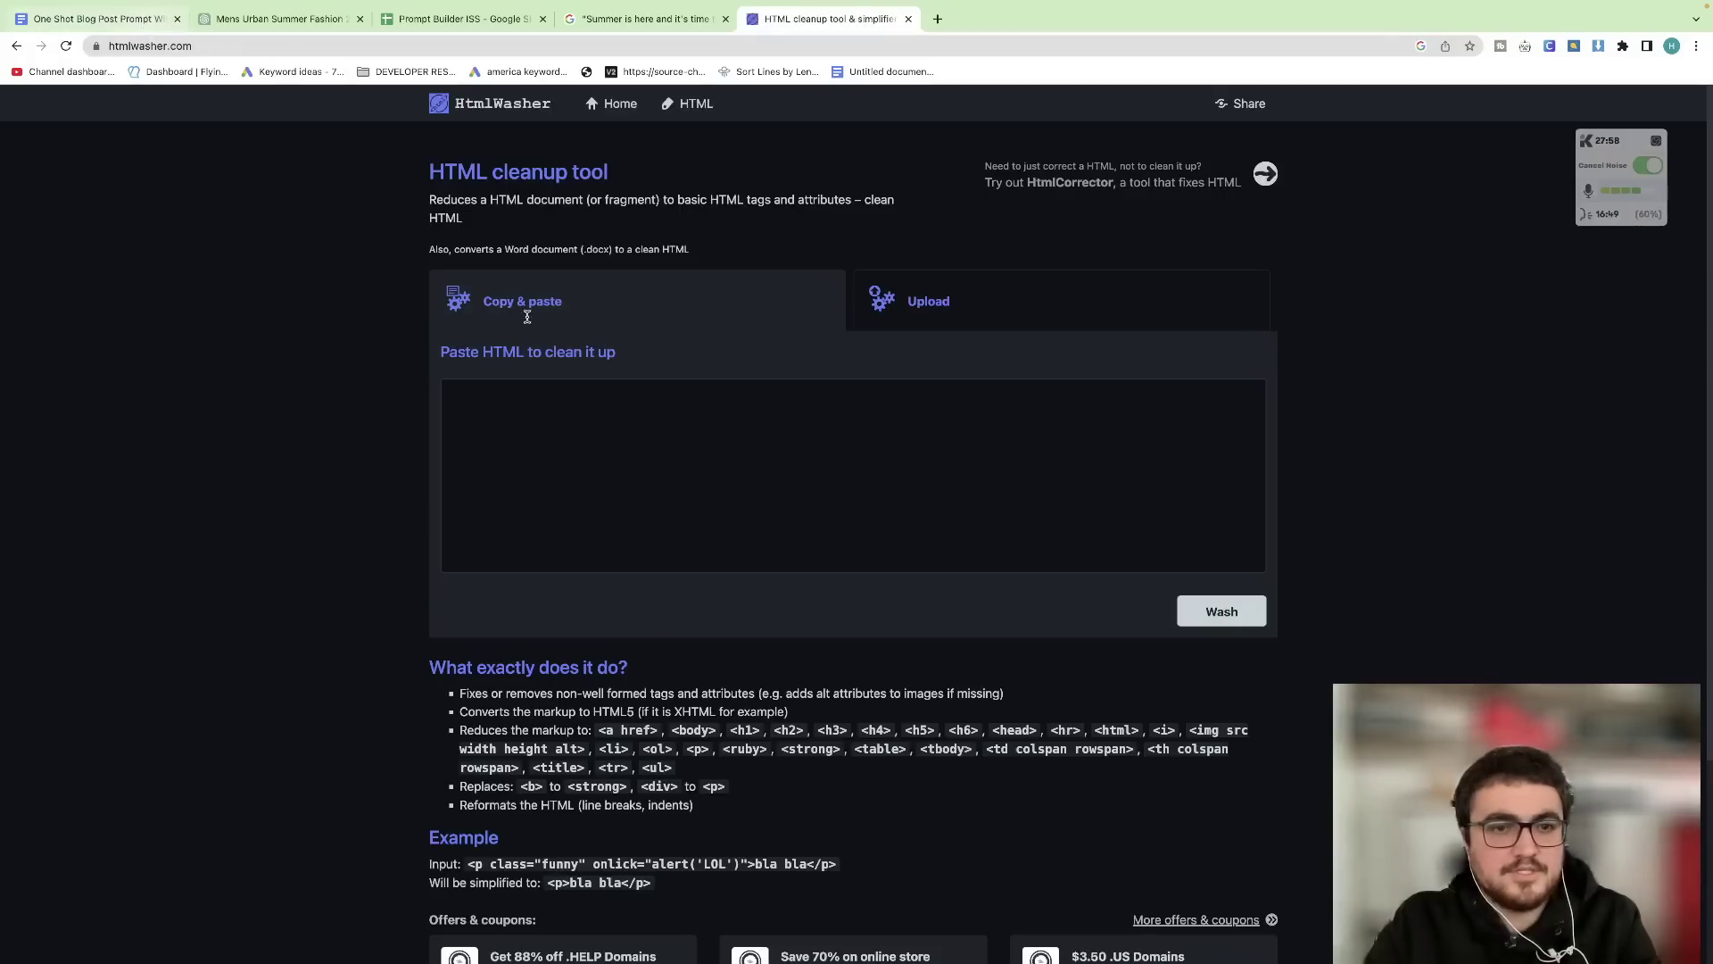
- Copy 'Hura' from step 6, search 'Hura collections', and open the Hura Collection Embedder Shopify listing
click(125, 18)
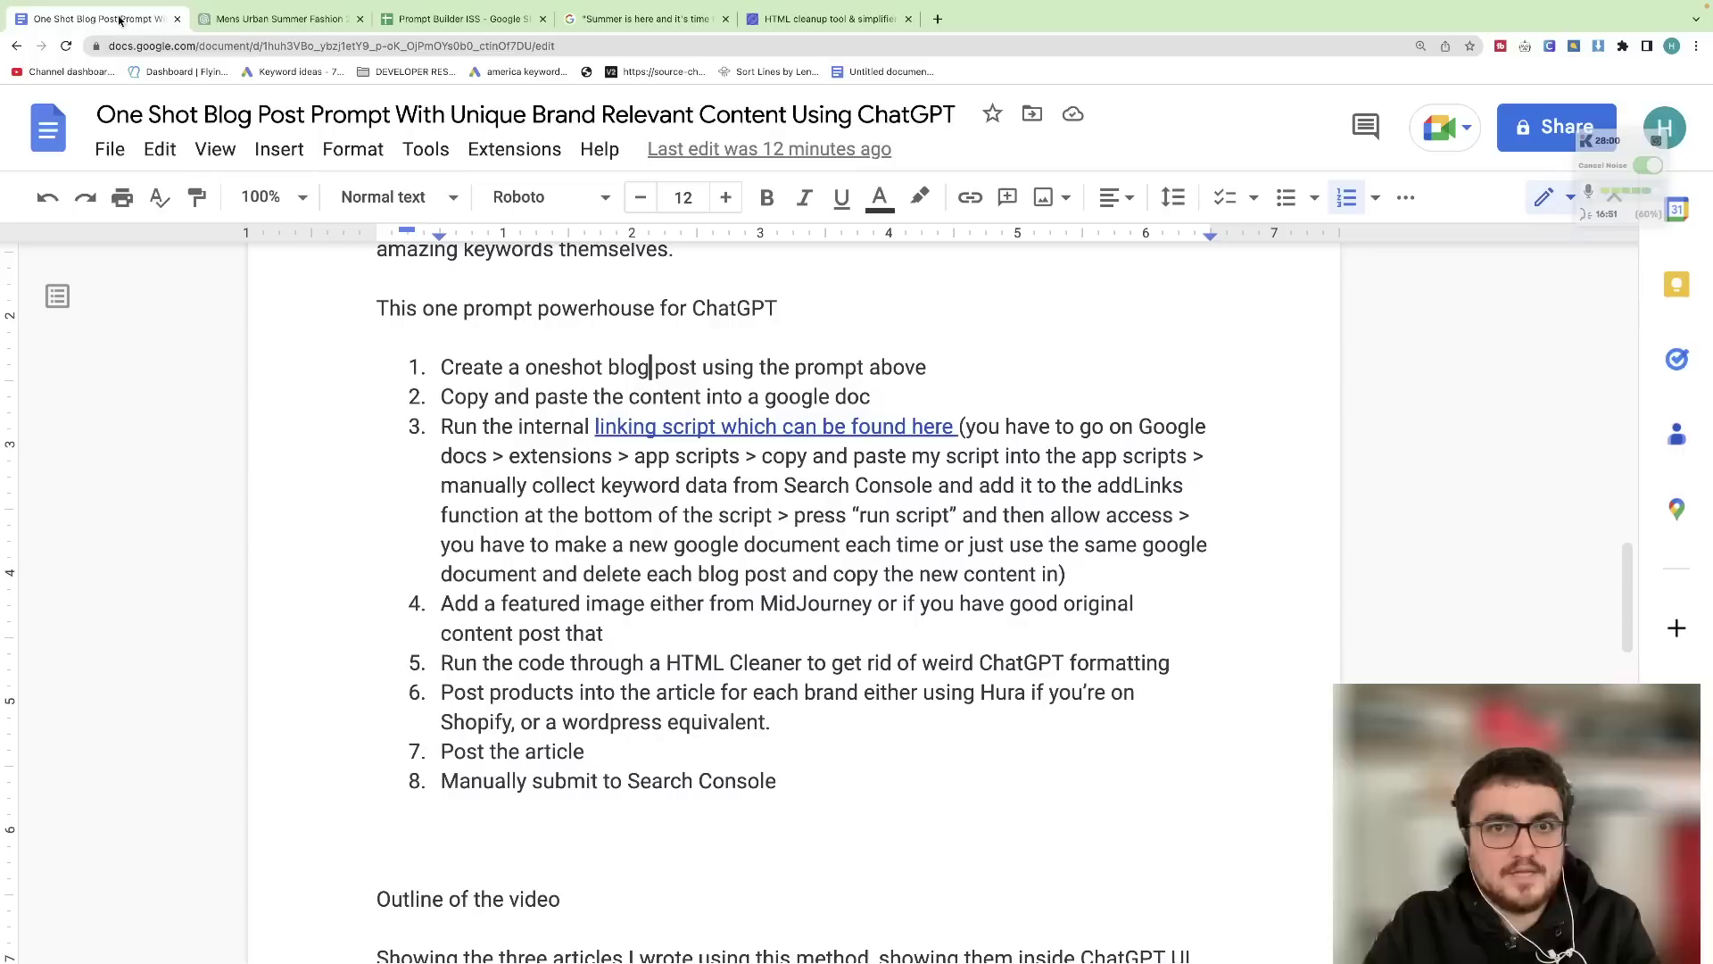
scroll(667, 488, down, 1)
scroll(689, 524, down, 1)
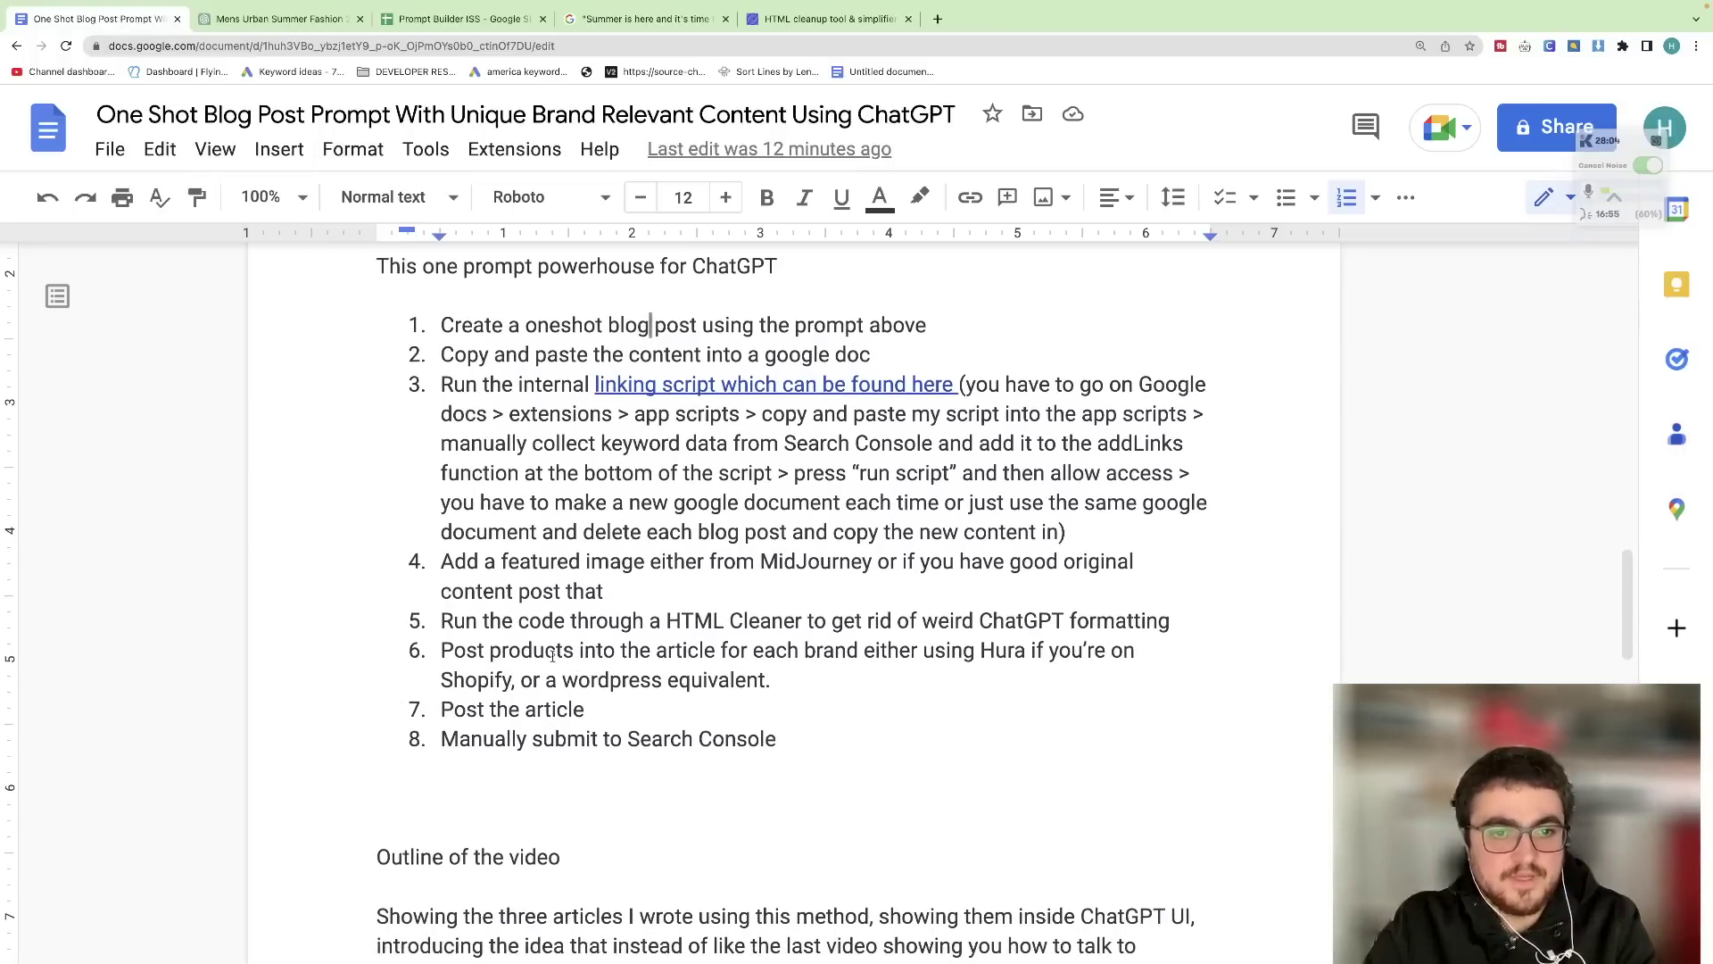
double_click(986, 651)
key(super+c)
click(937, 59)
key(super+v)
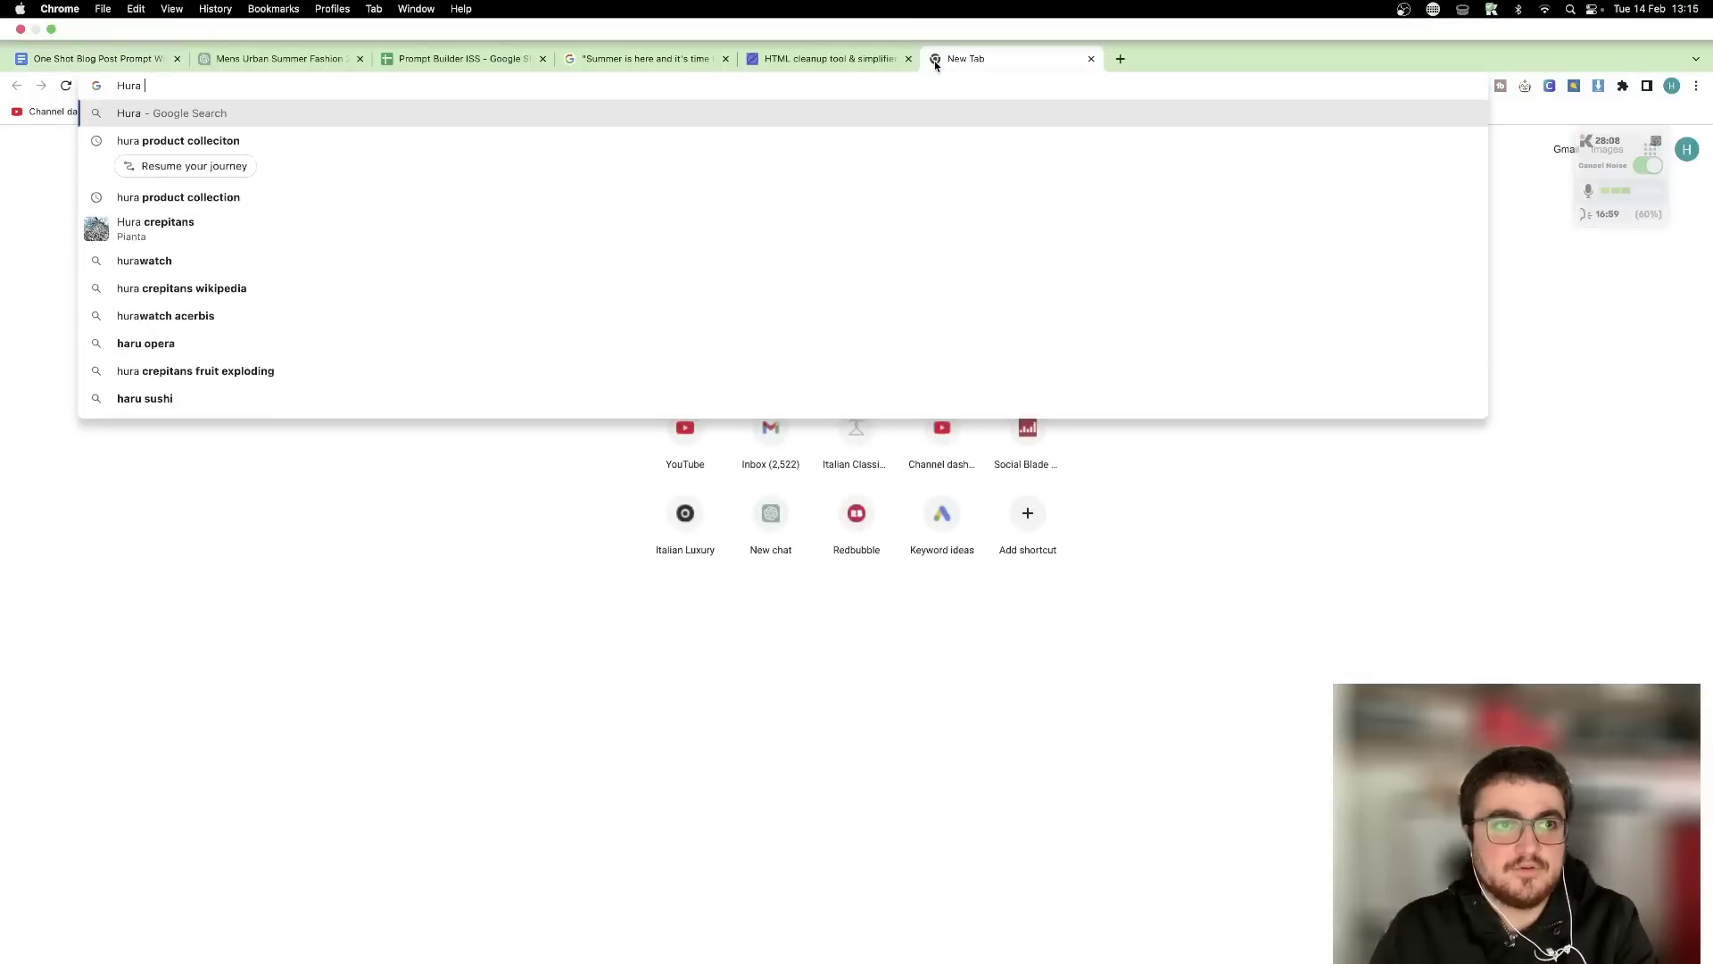
text(collections)
key(Return)
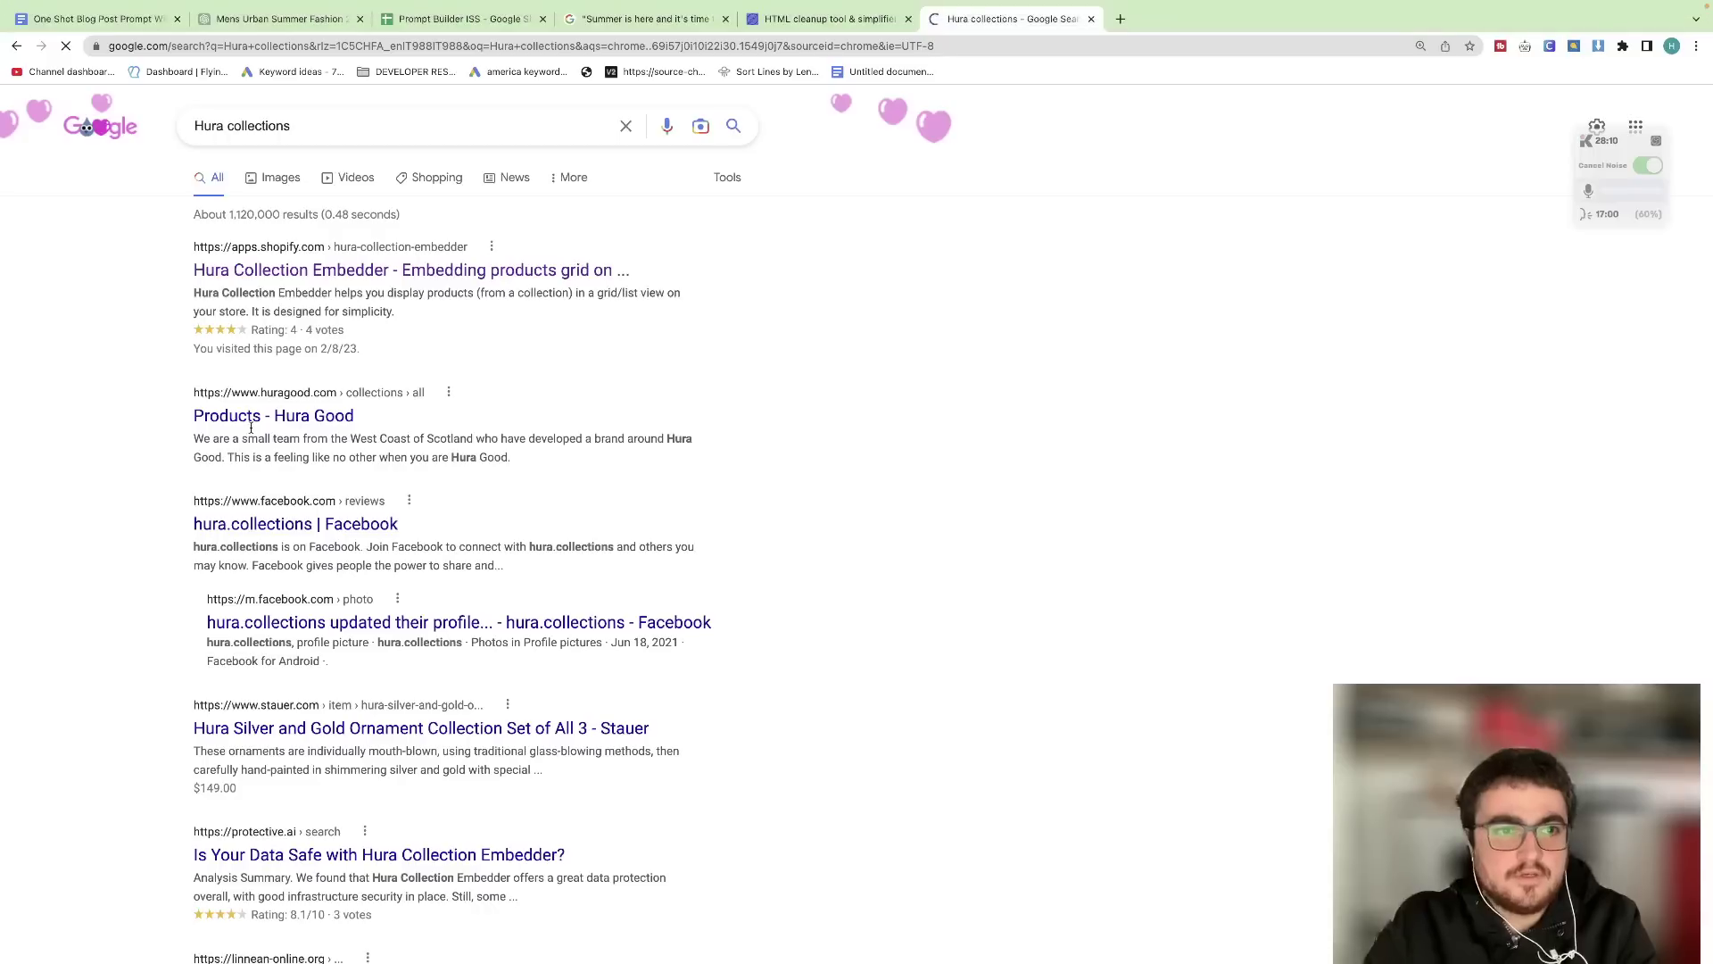
click(271, 277)
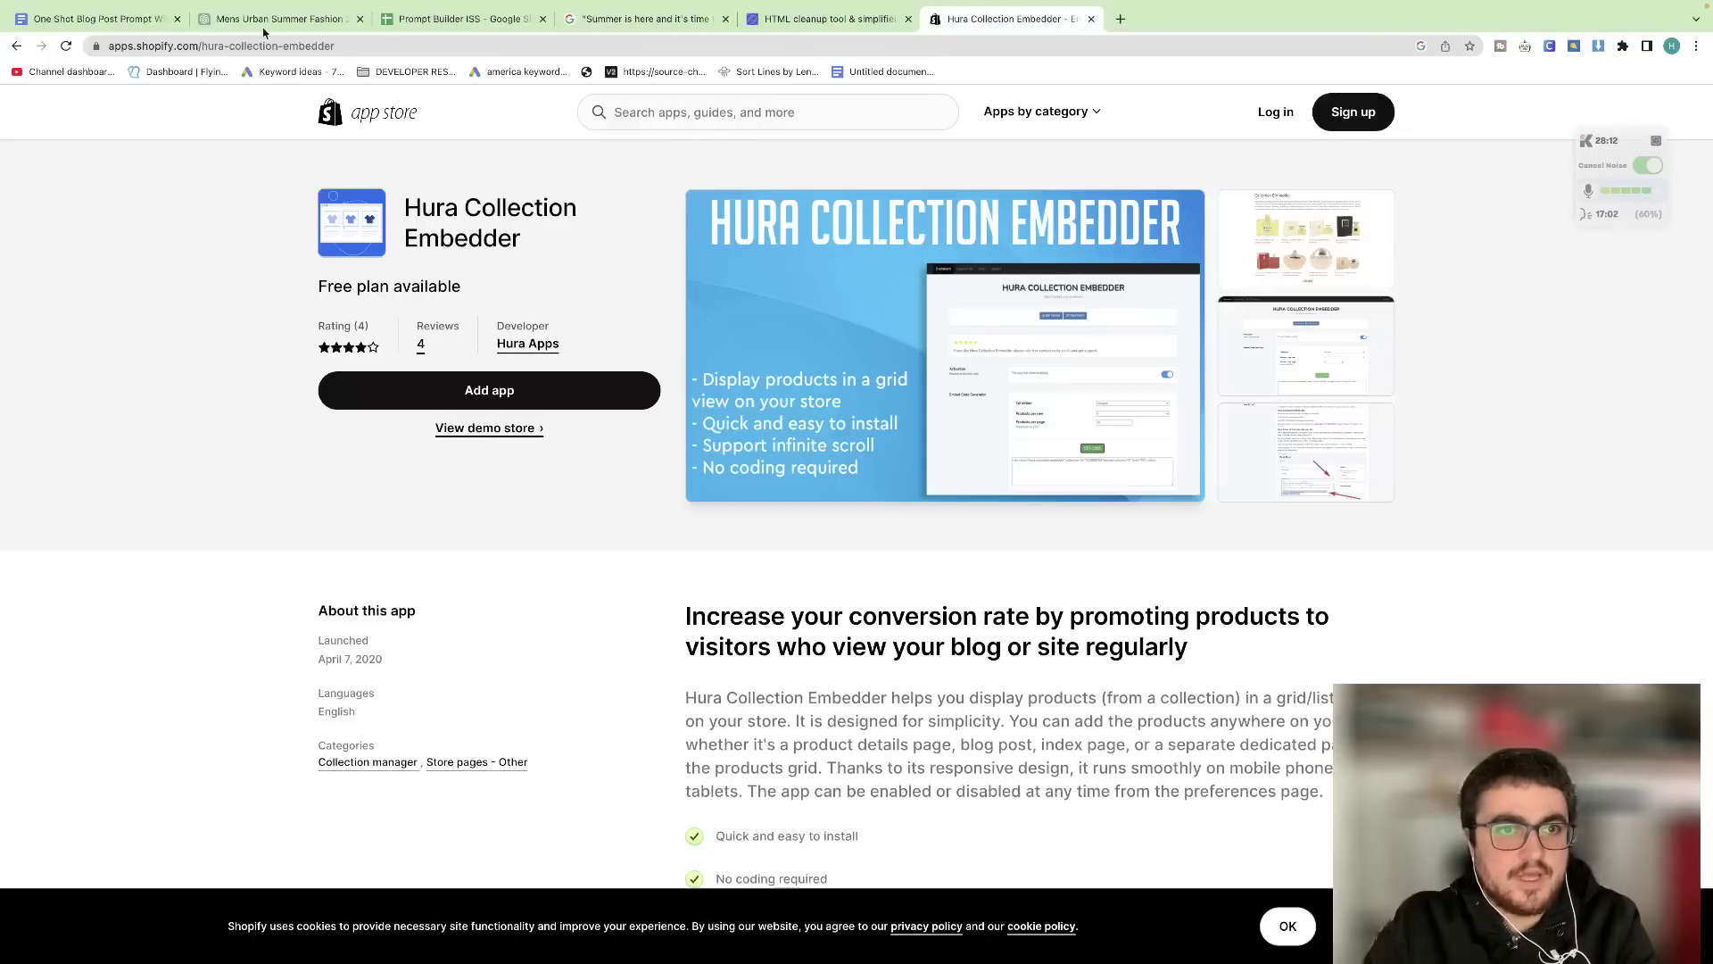
- Review steps 7 and 8, posting the article and submitting to Search Console, then revisit step 3
click(116, 27)
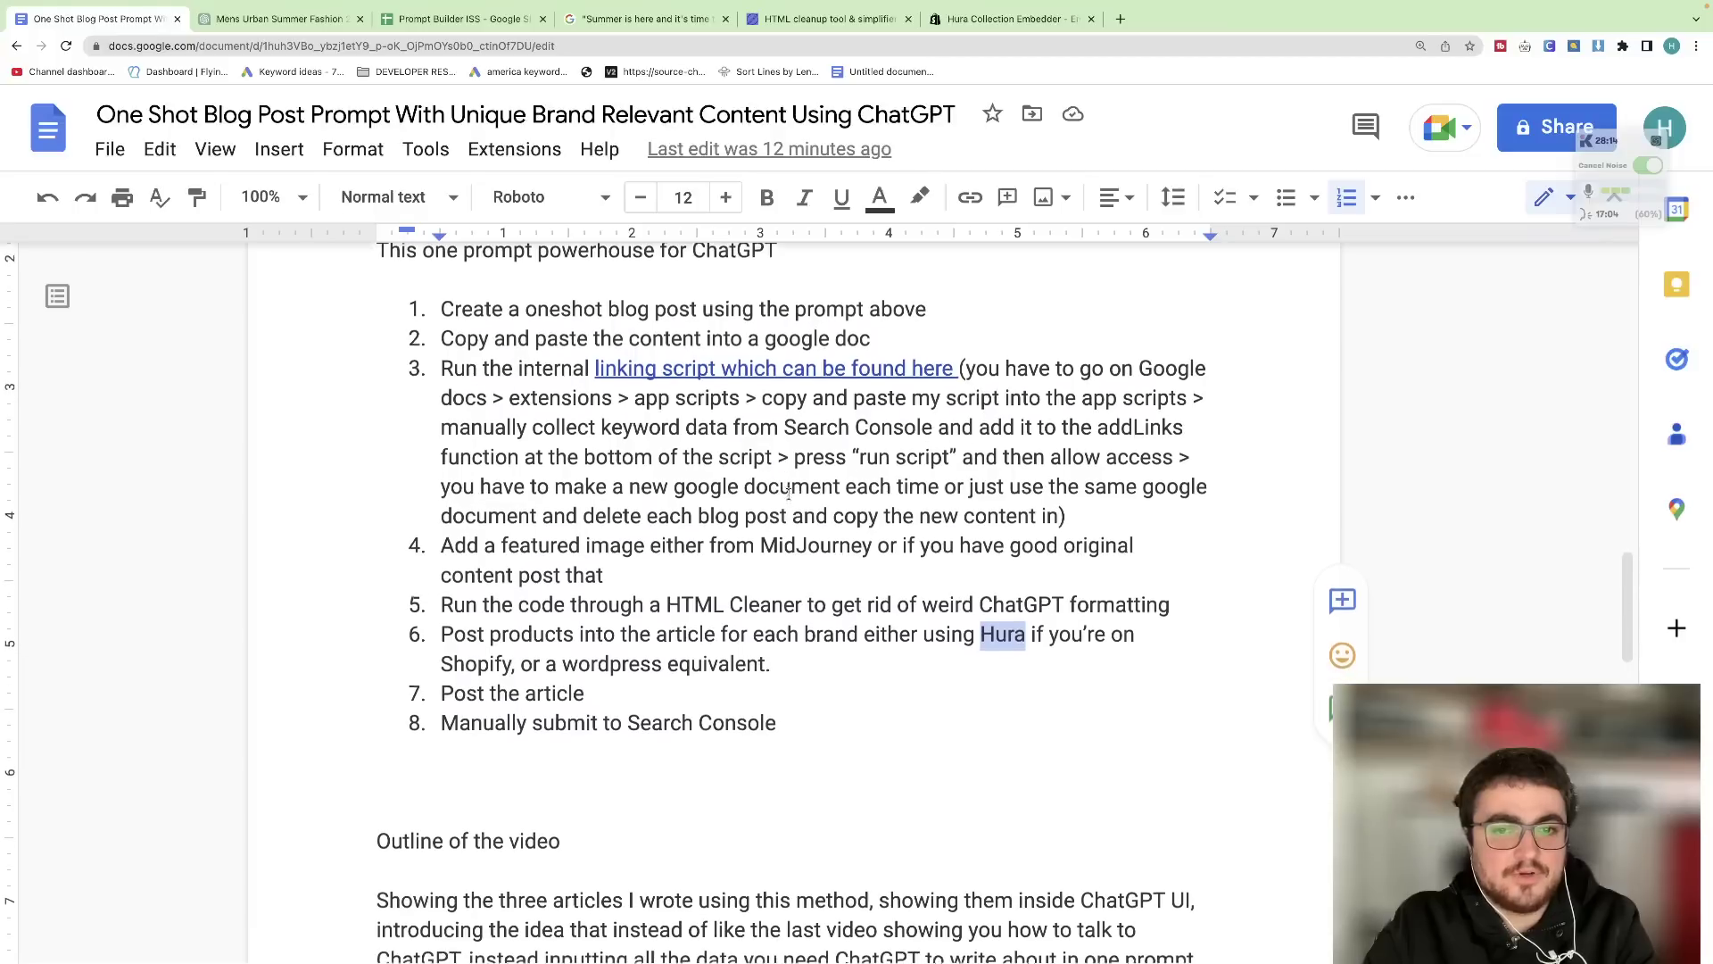
scroll(806, 547, down, 1)
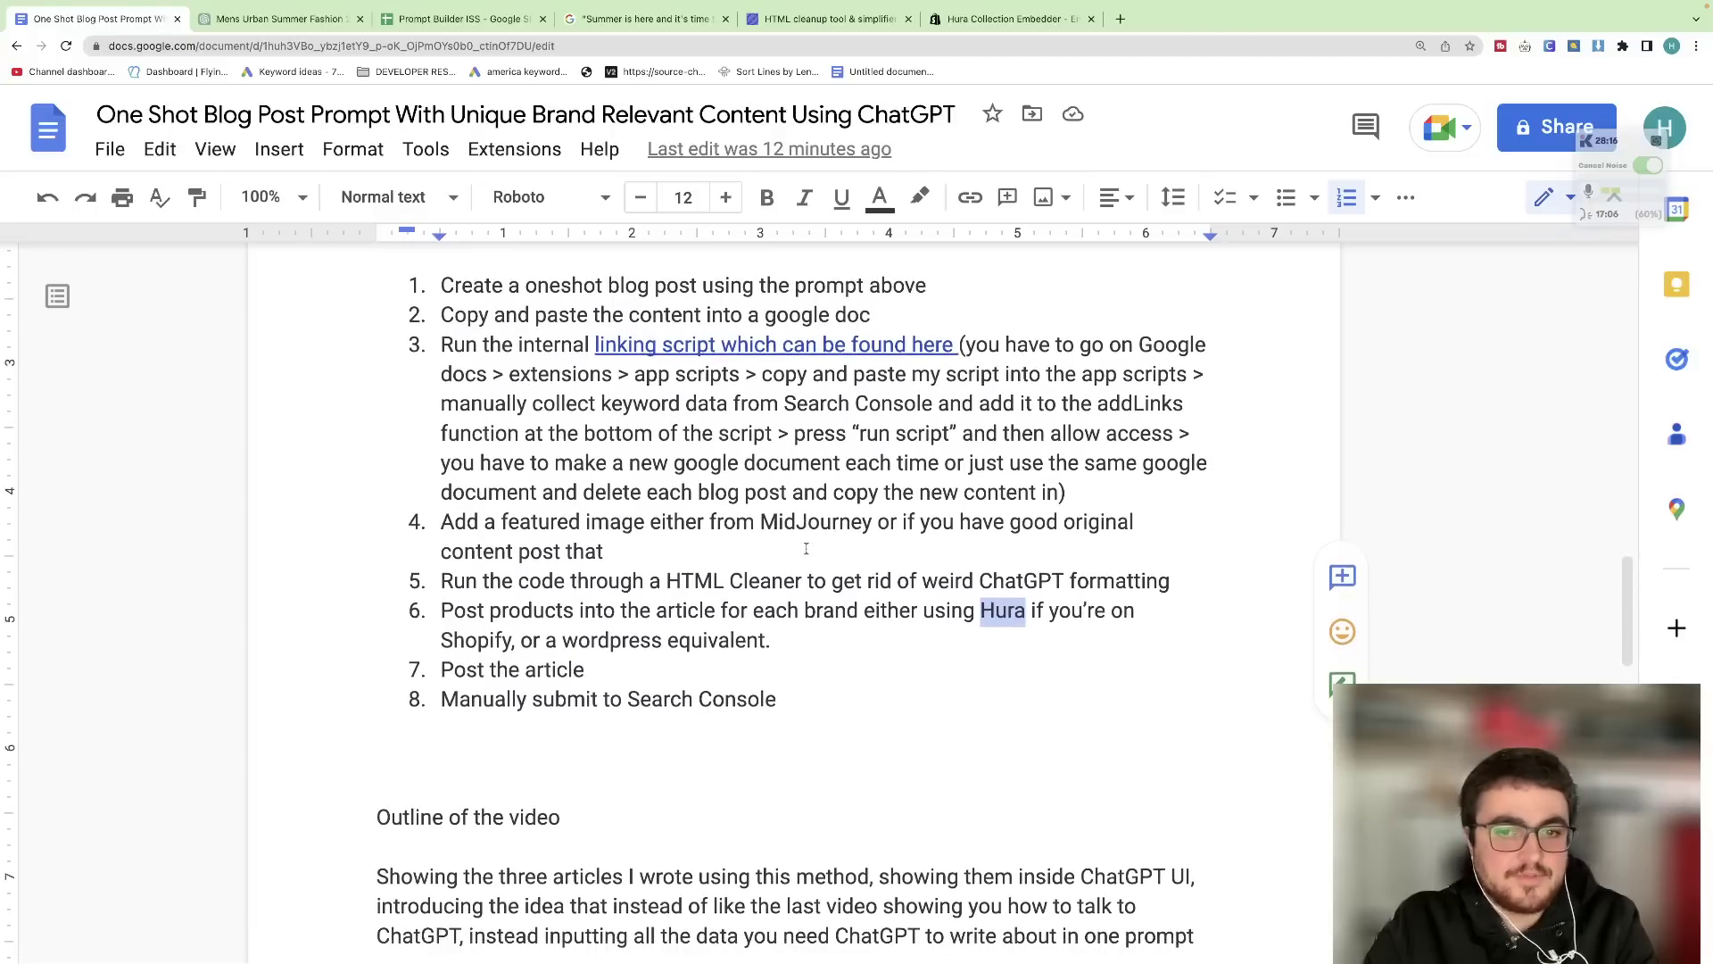
scroll(849, 564, down, 1)
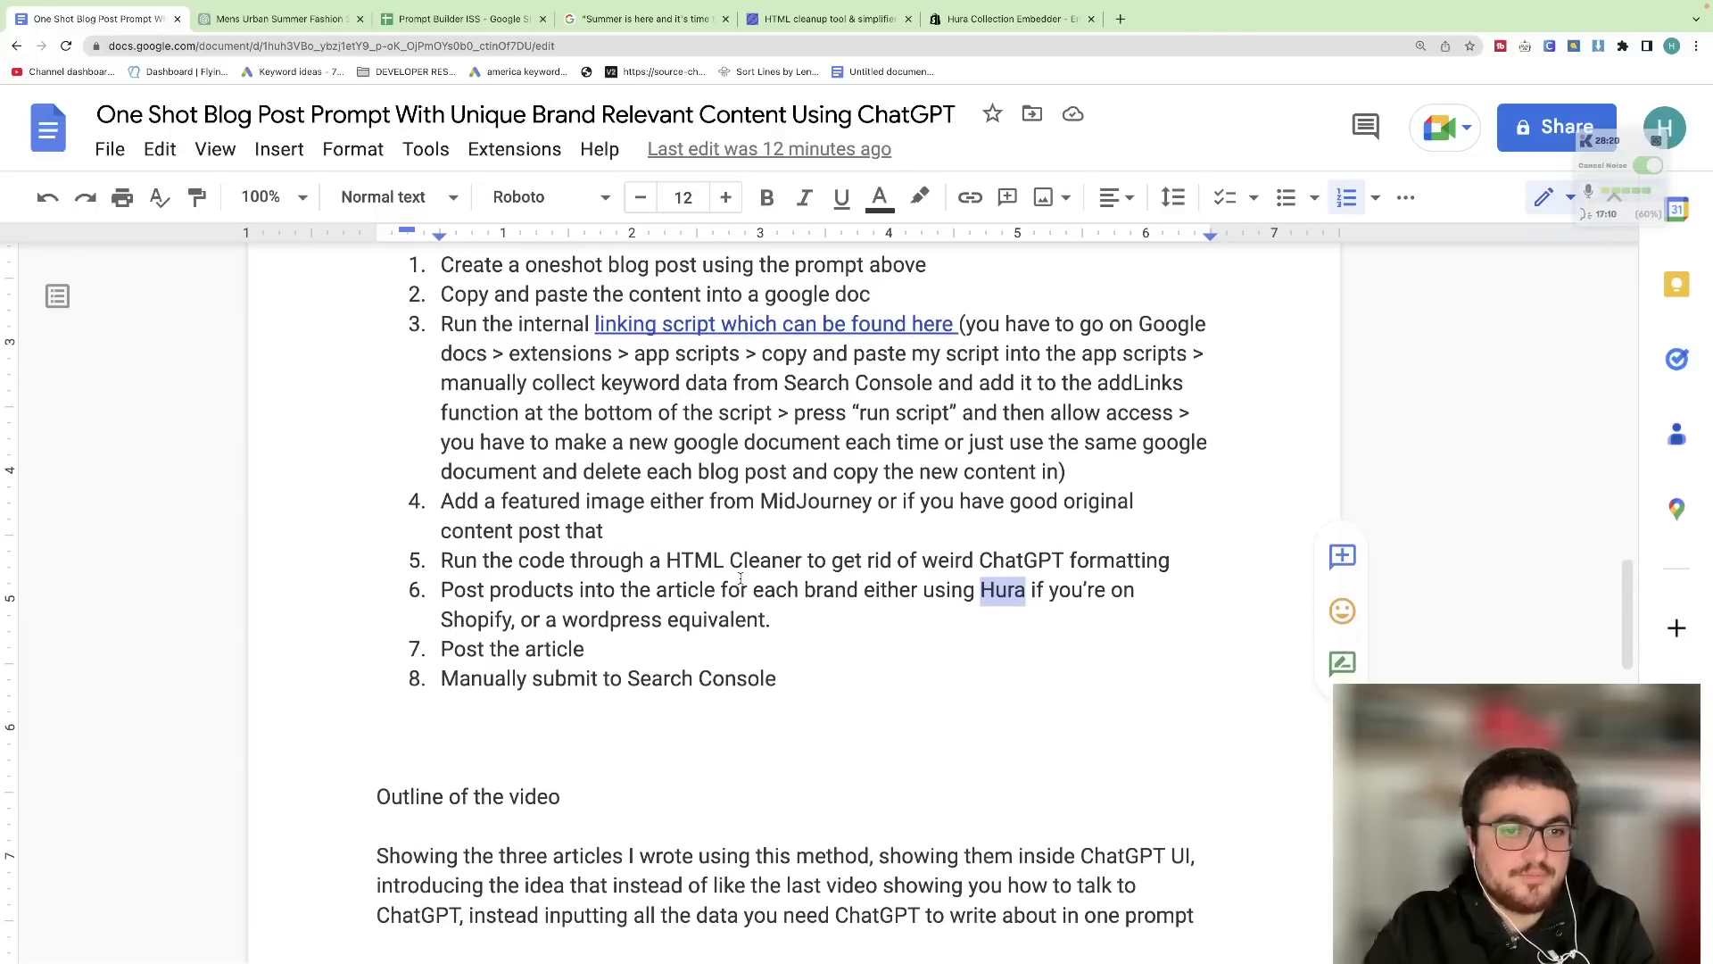
click(592, 648)
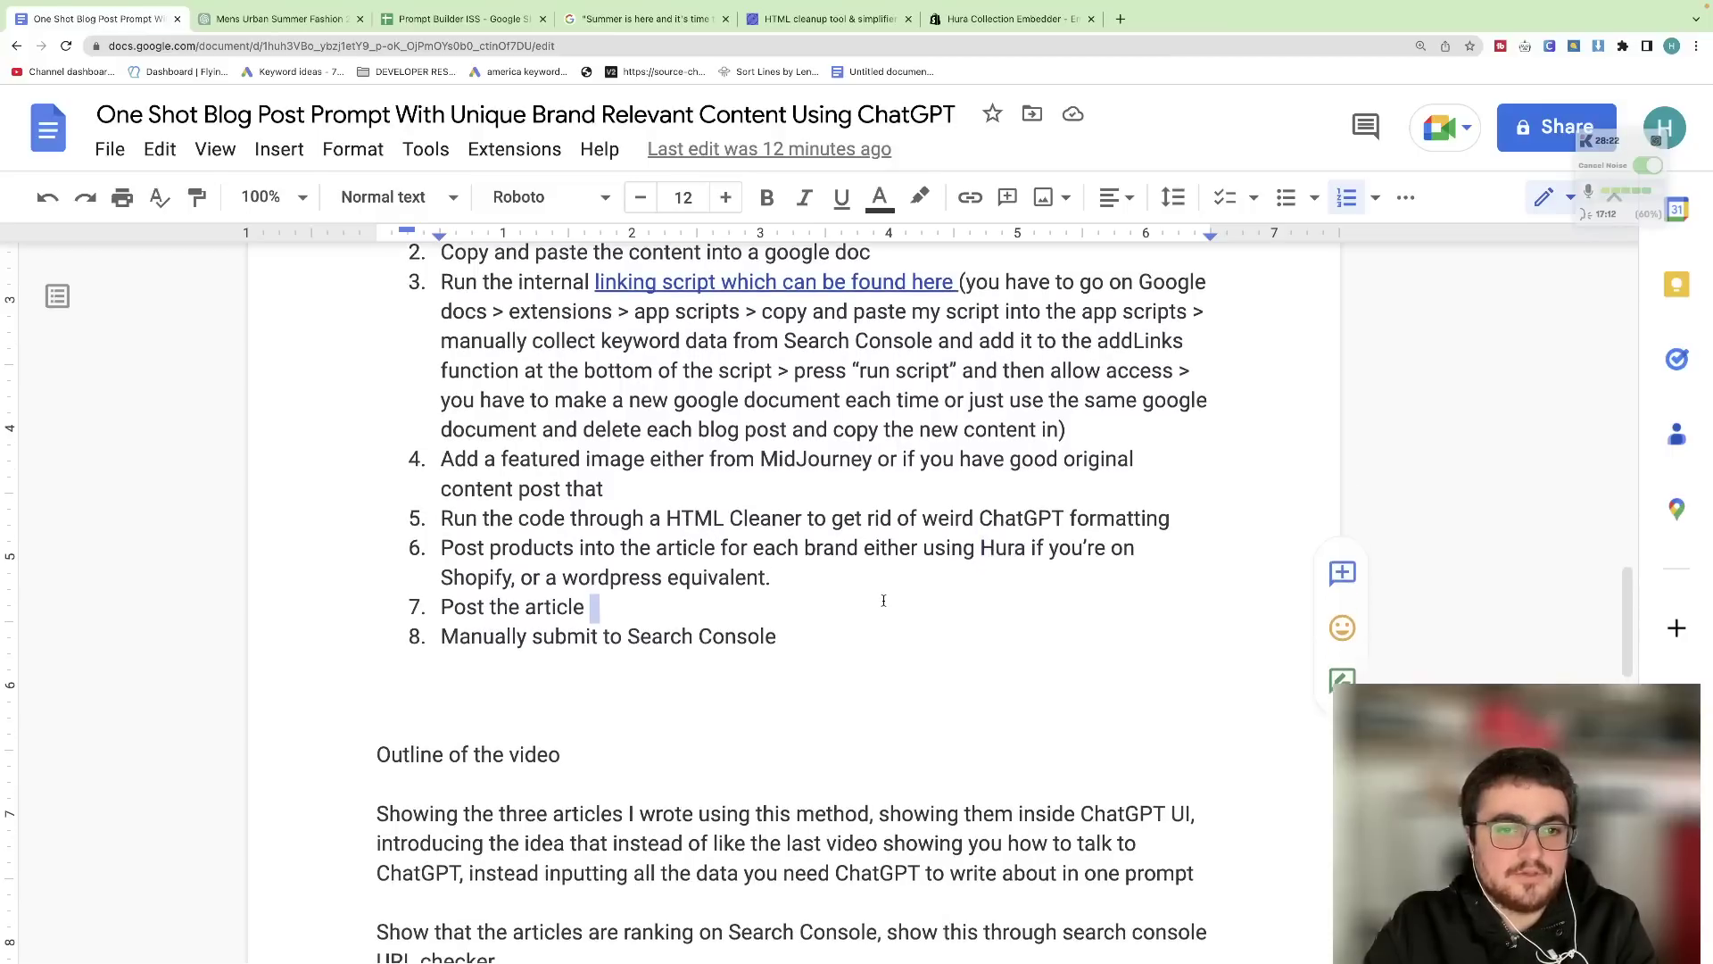
scroll(760, 594, down, 1)
drag(779, 662, 463, 654)
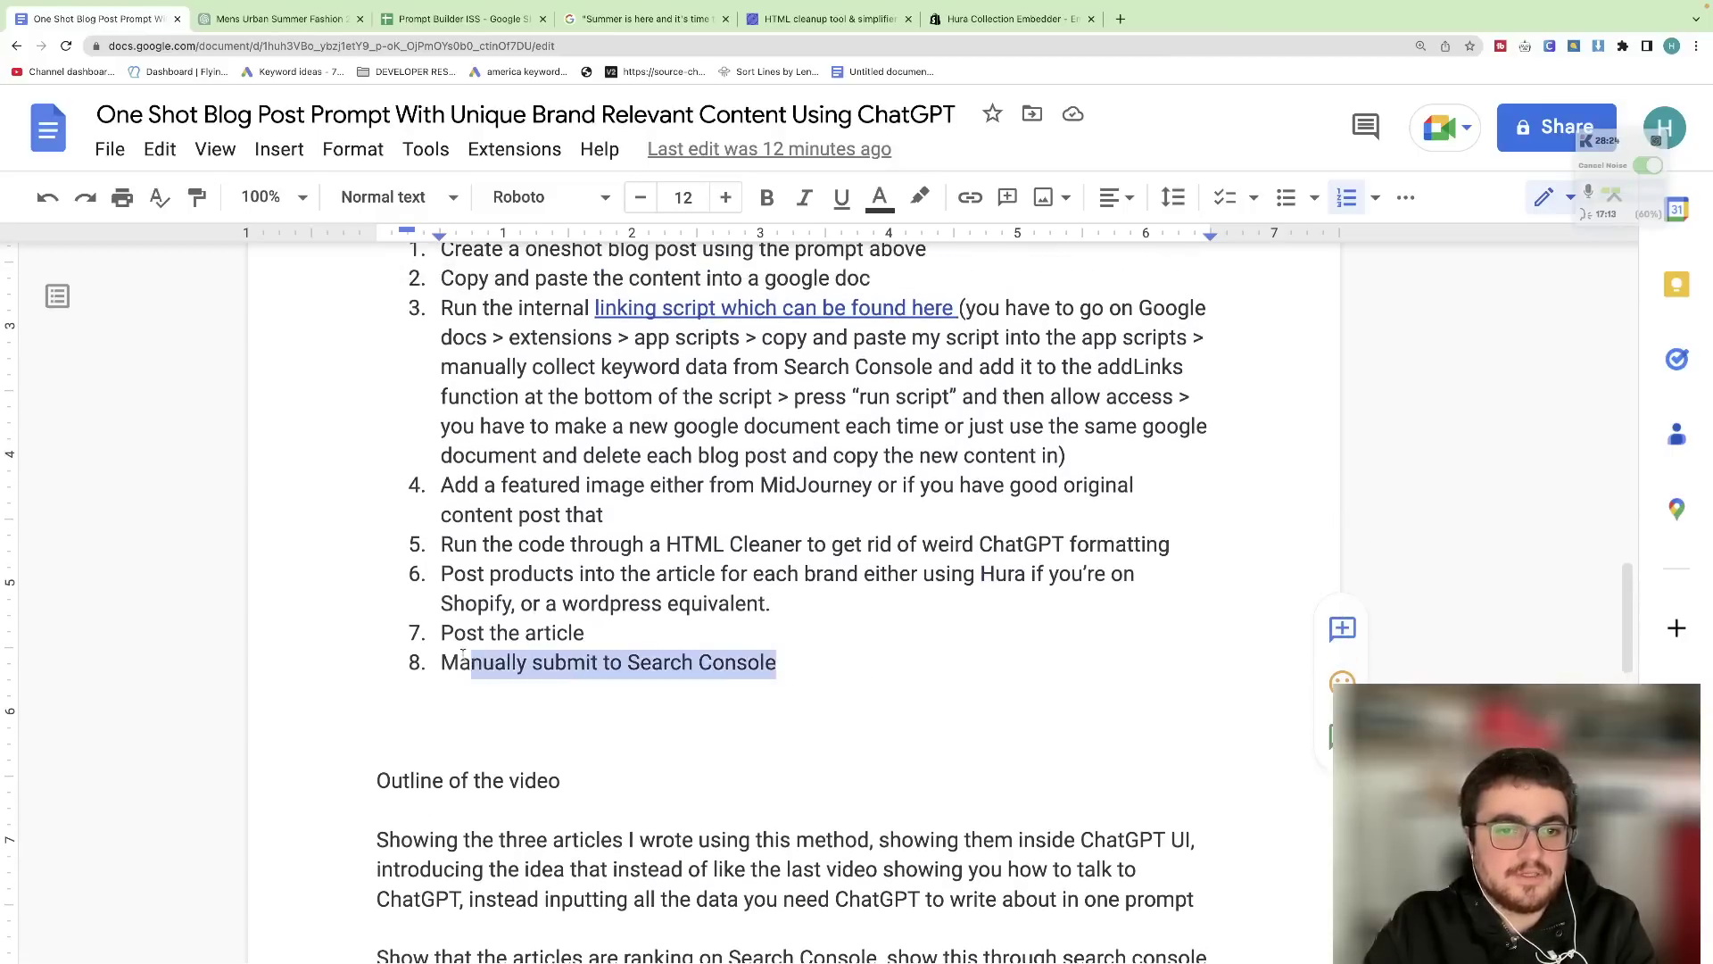
scroll(639, 652, up, 5)
click(674, 652)
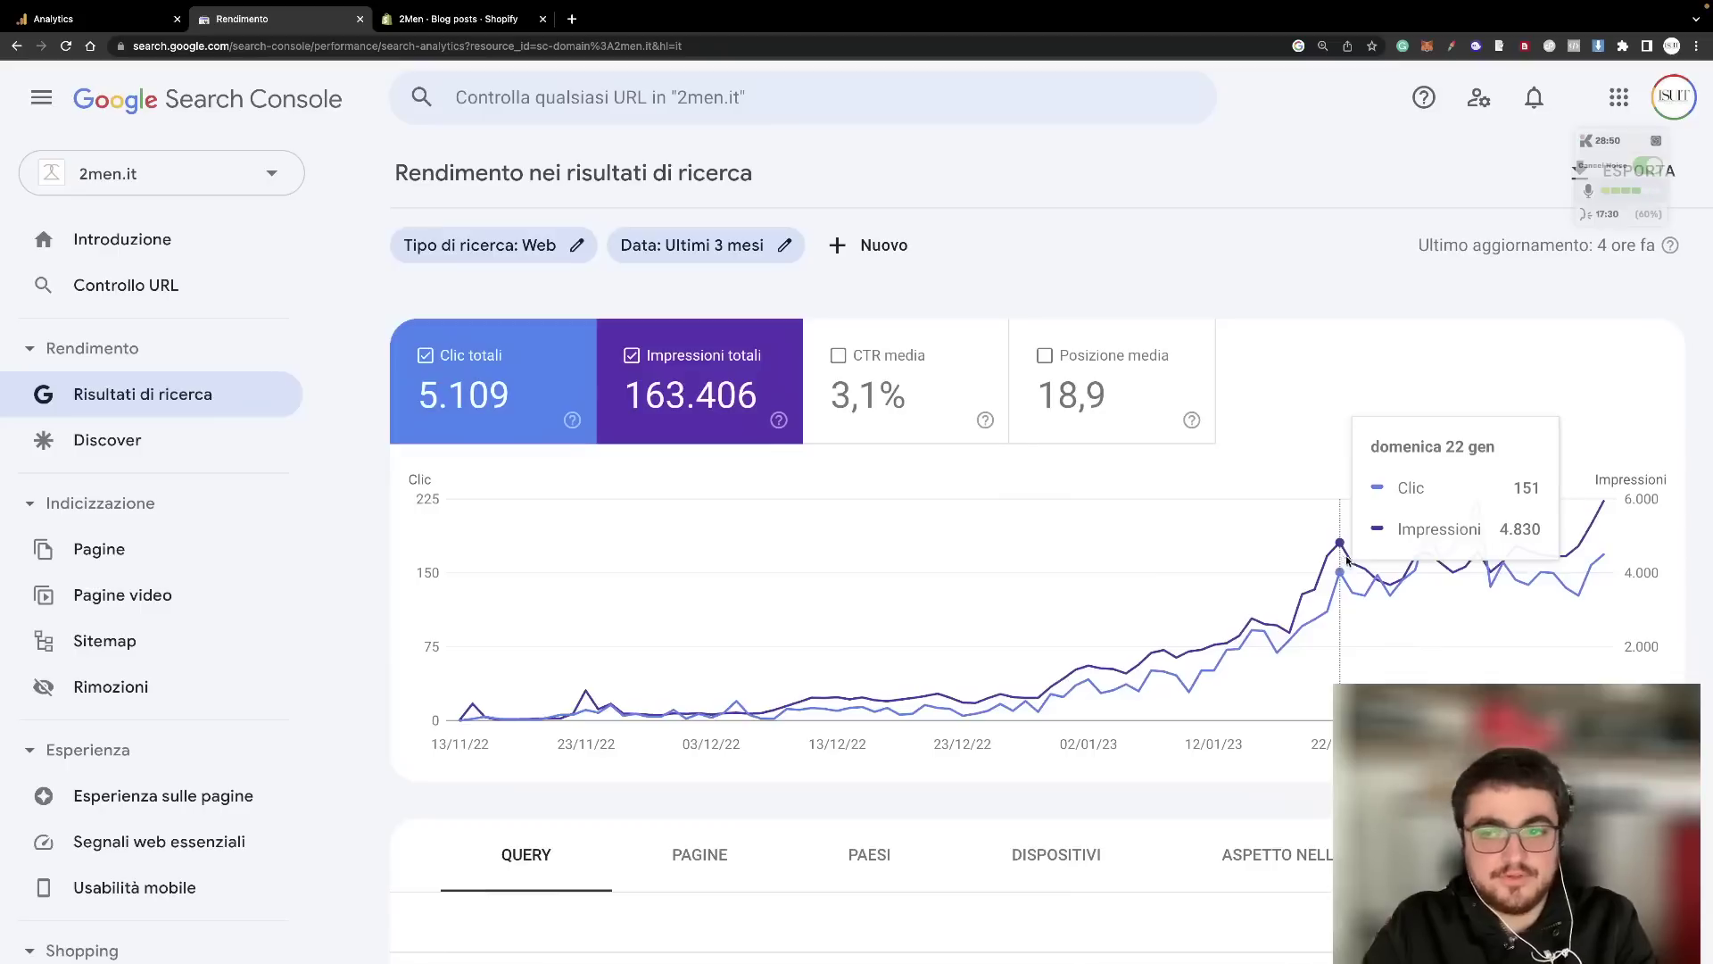
- Uncheck Clic totali so the 2men.it chart plots only Impressioni totali over three months
scroll(1085, 564, down, 1)
scroll(1084, 564, up, 1)
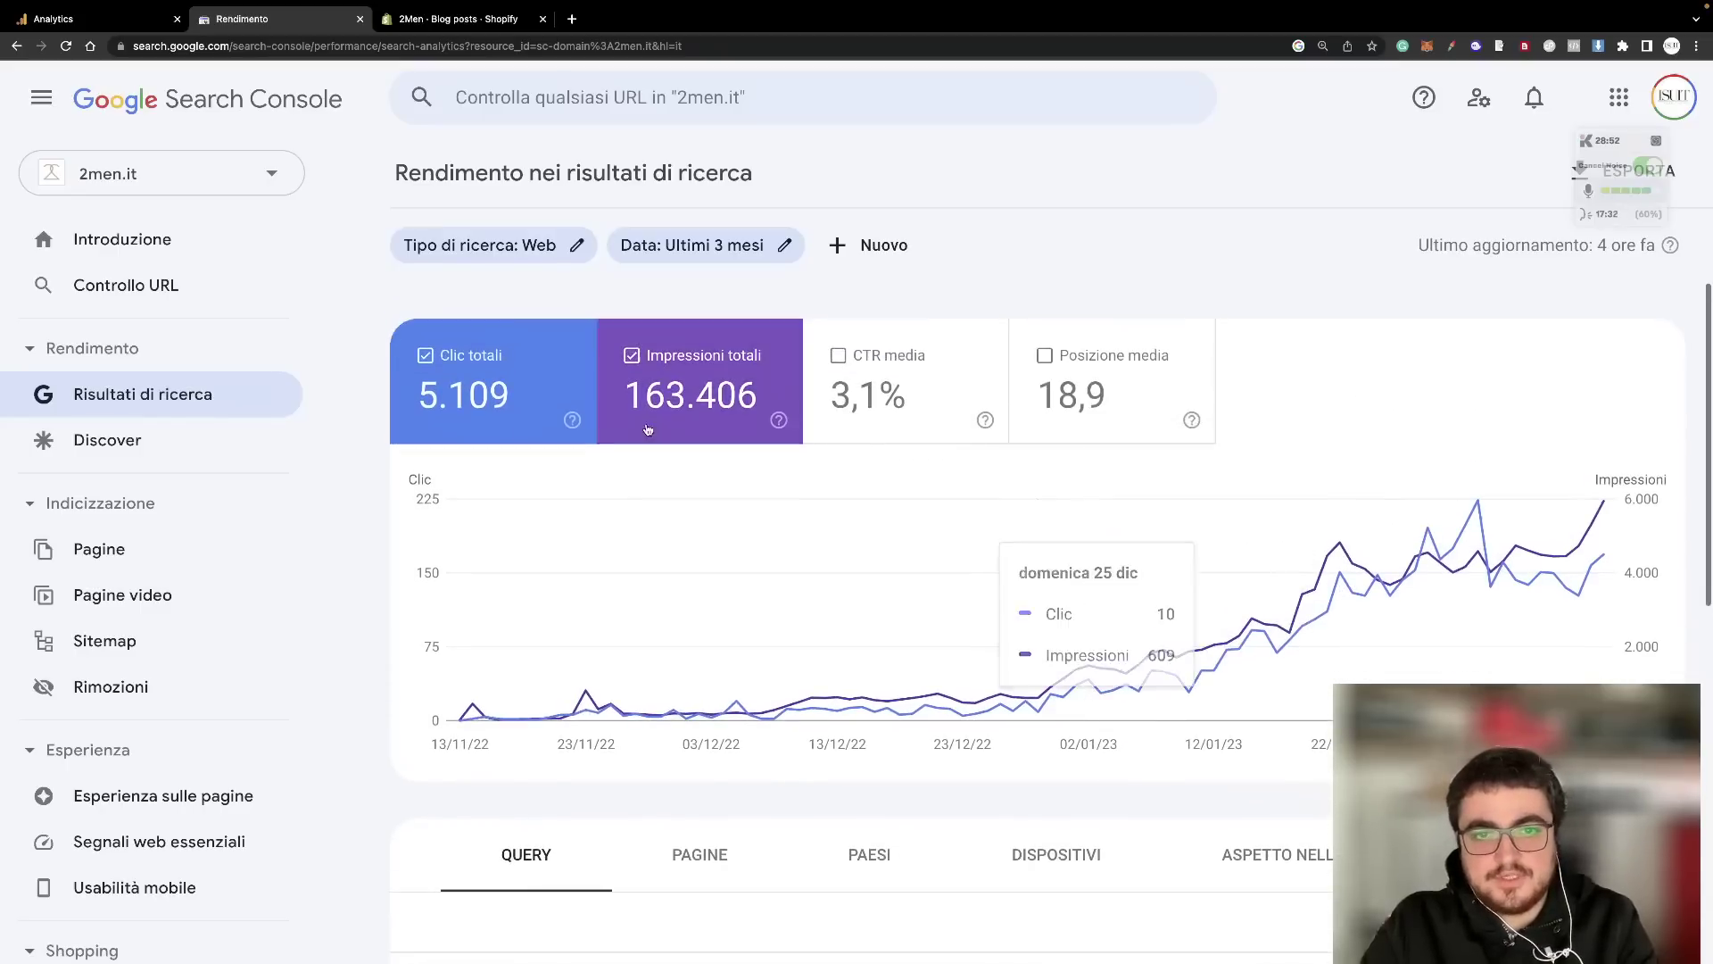
click(499, 392)
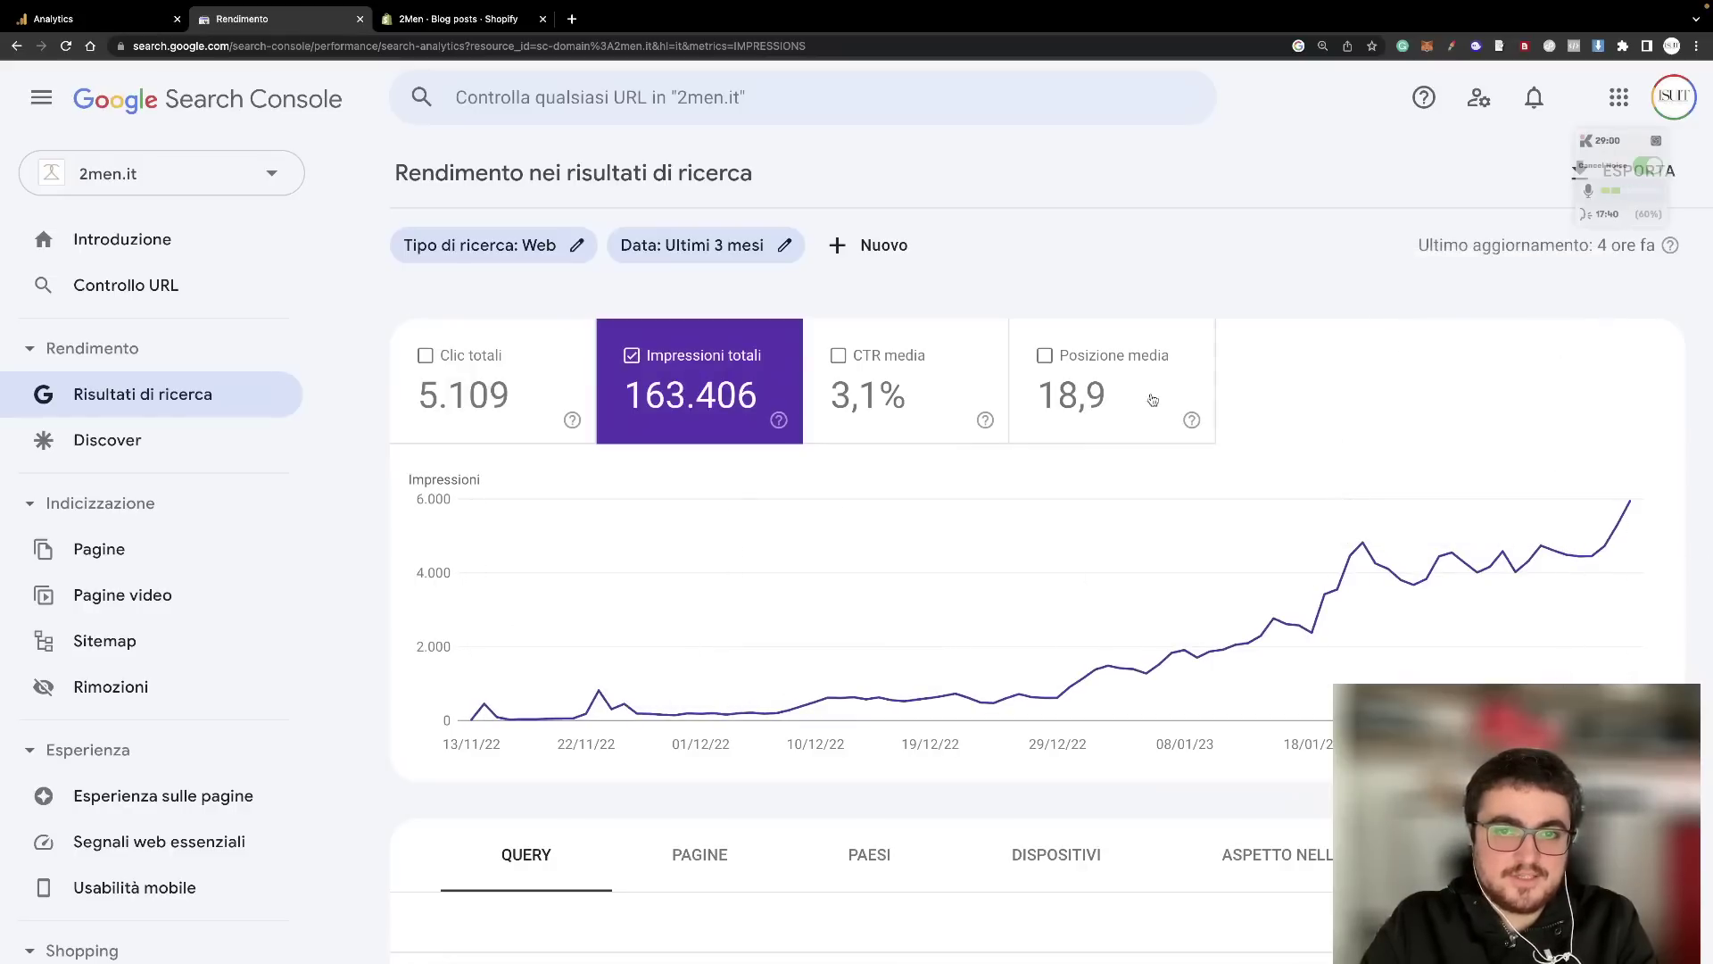
scroll(1340, 438, down, 2)
scroll(1340, 434, up, 1)
scroll(1187, 500, up, 1)
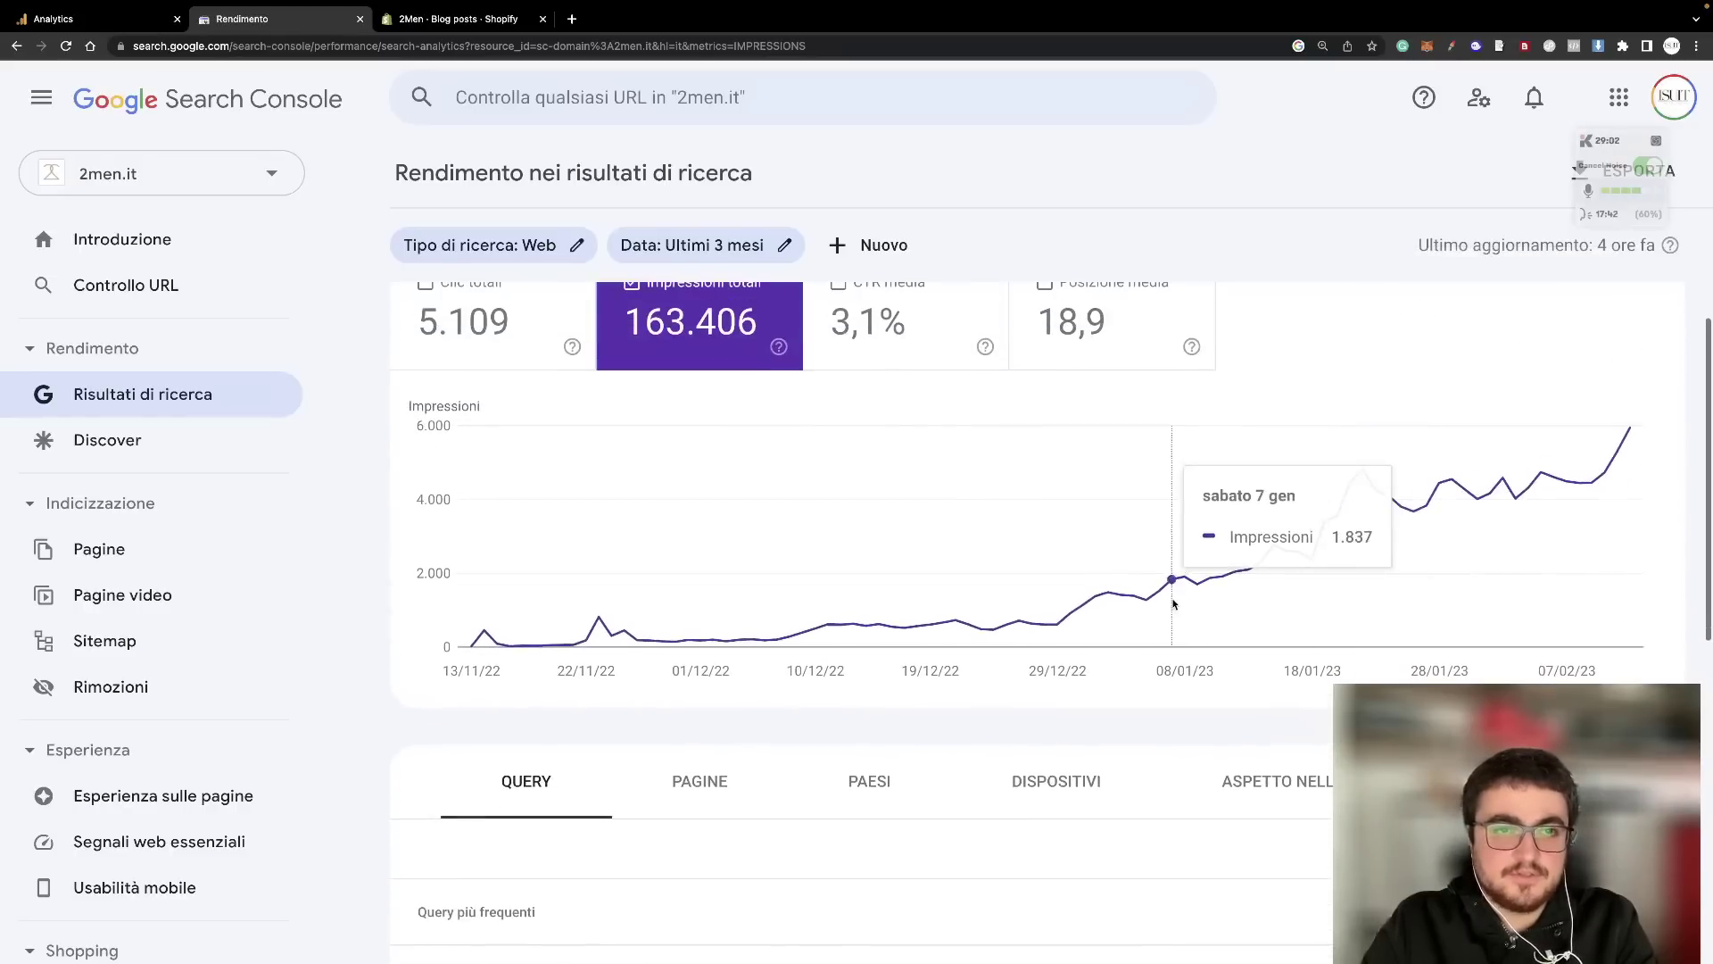
scroll(784, 650, down, 4)
- Break the Search Console results down by page and scan the pages table
click(694, 526)
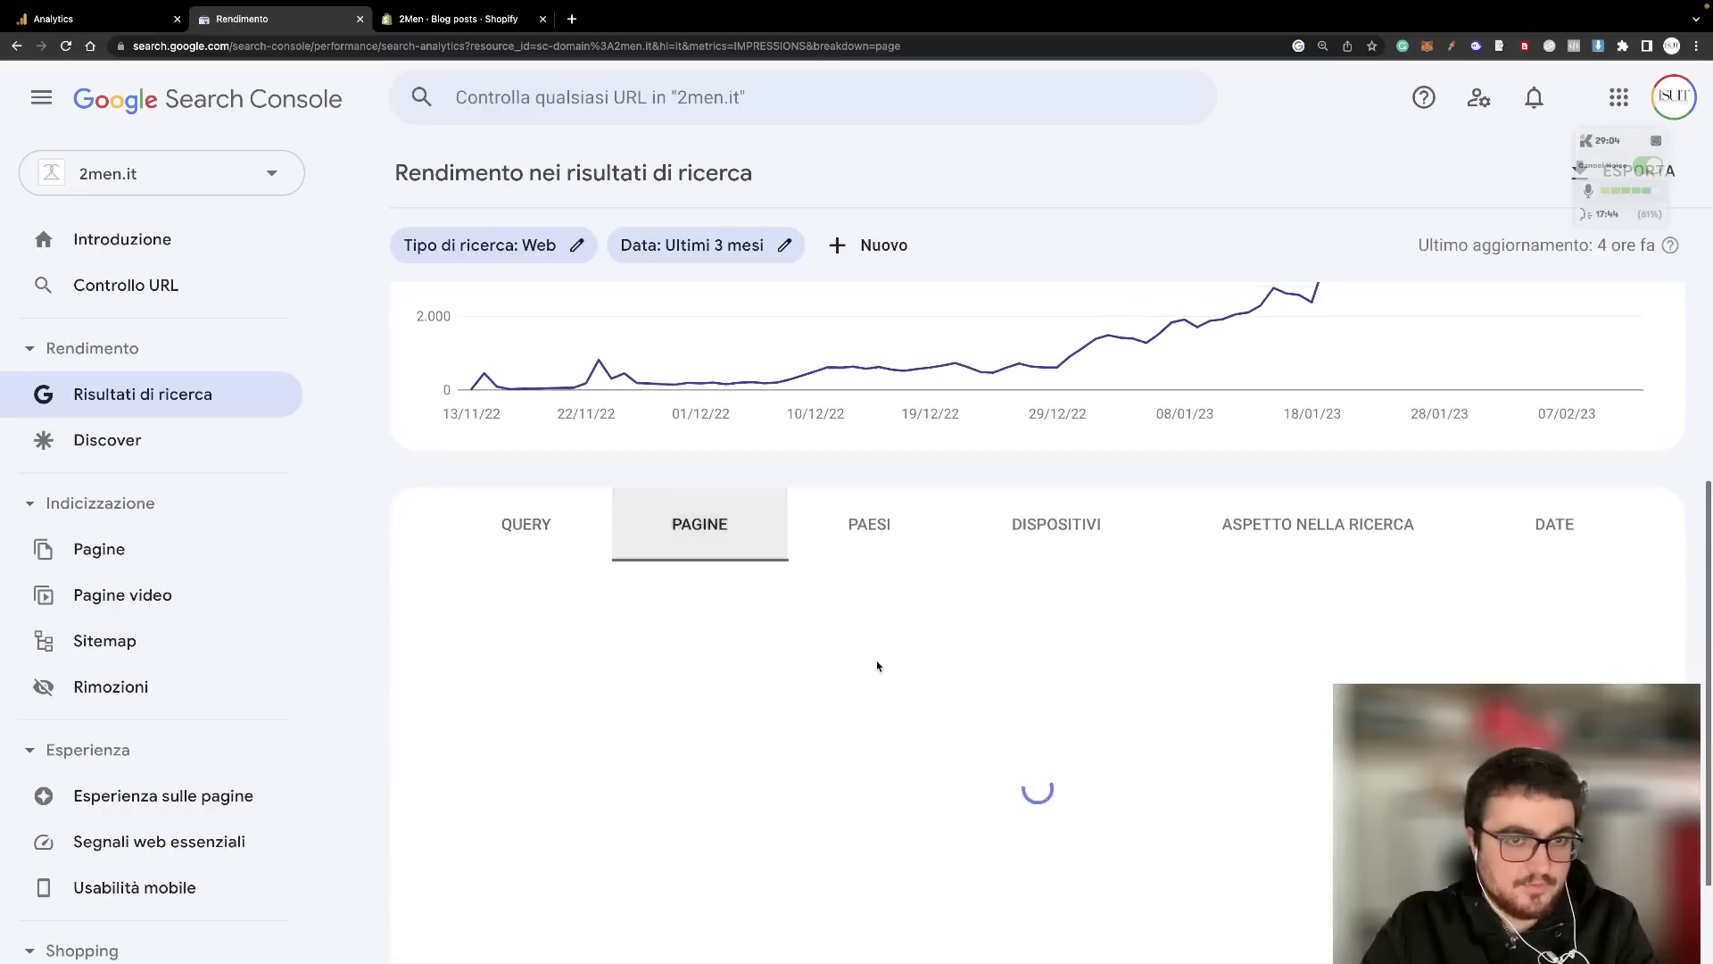
scroll(876, 660, up, 1)
scroll(1248, 550, down, 2)
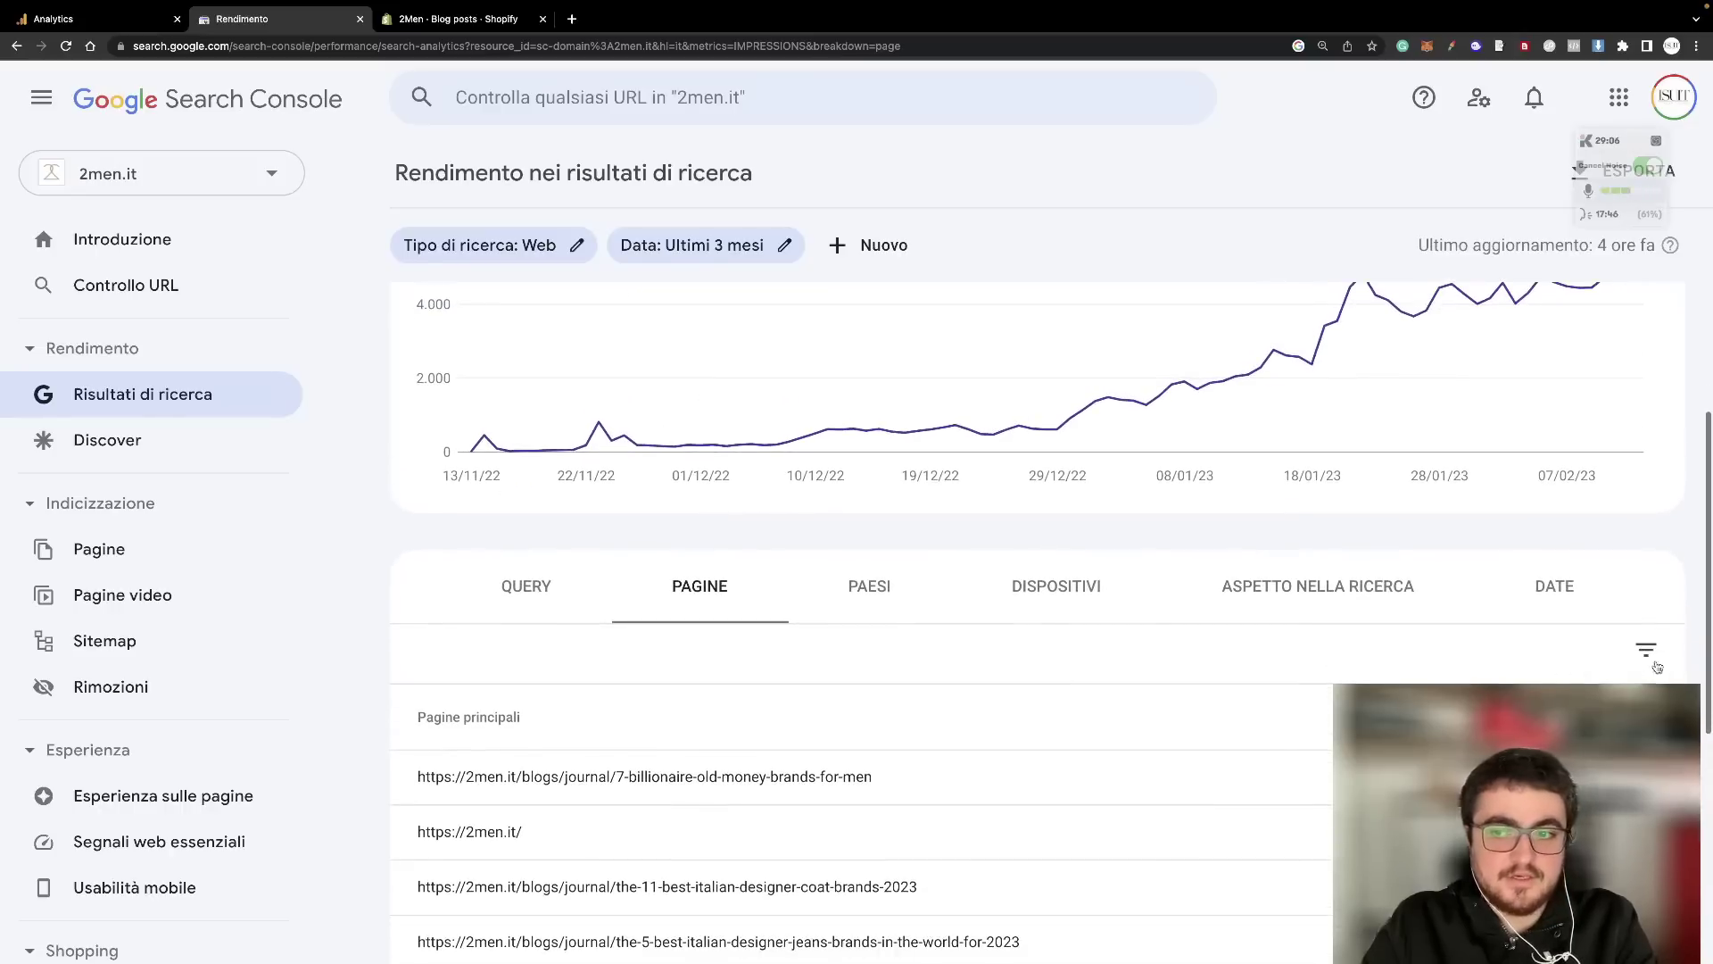
scroll(1102, 591, down, 5)
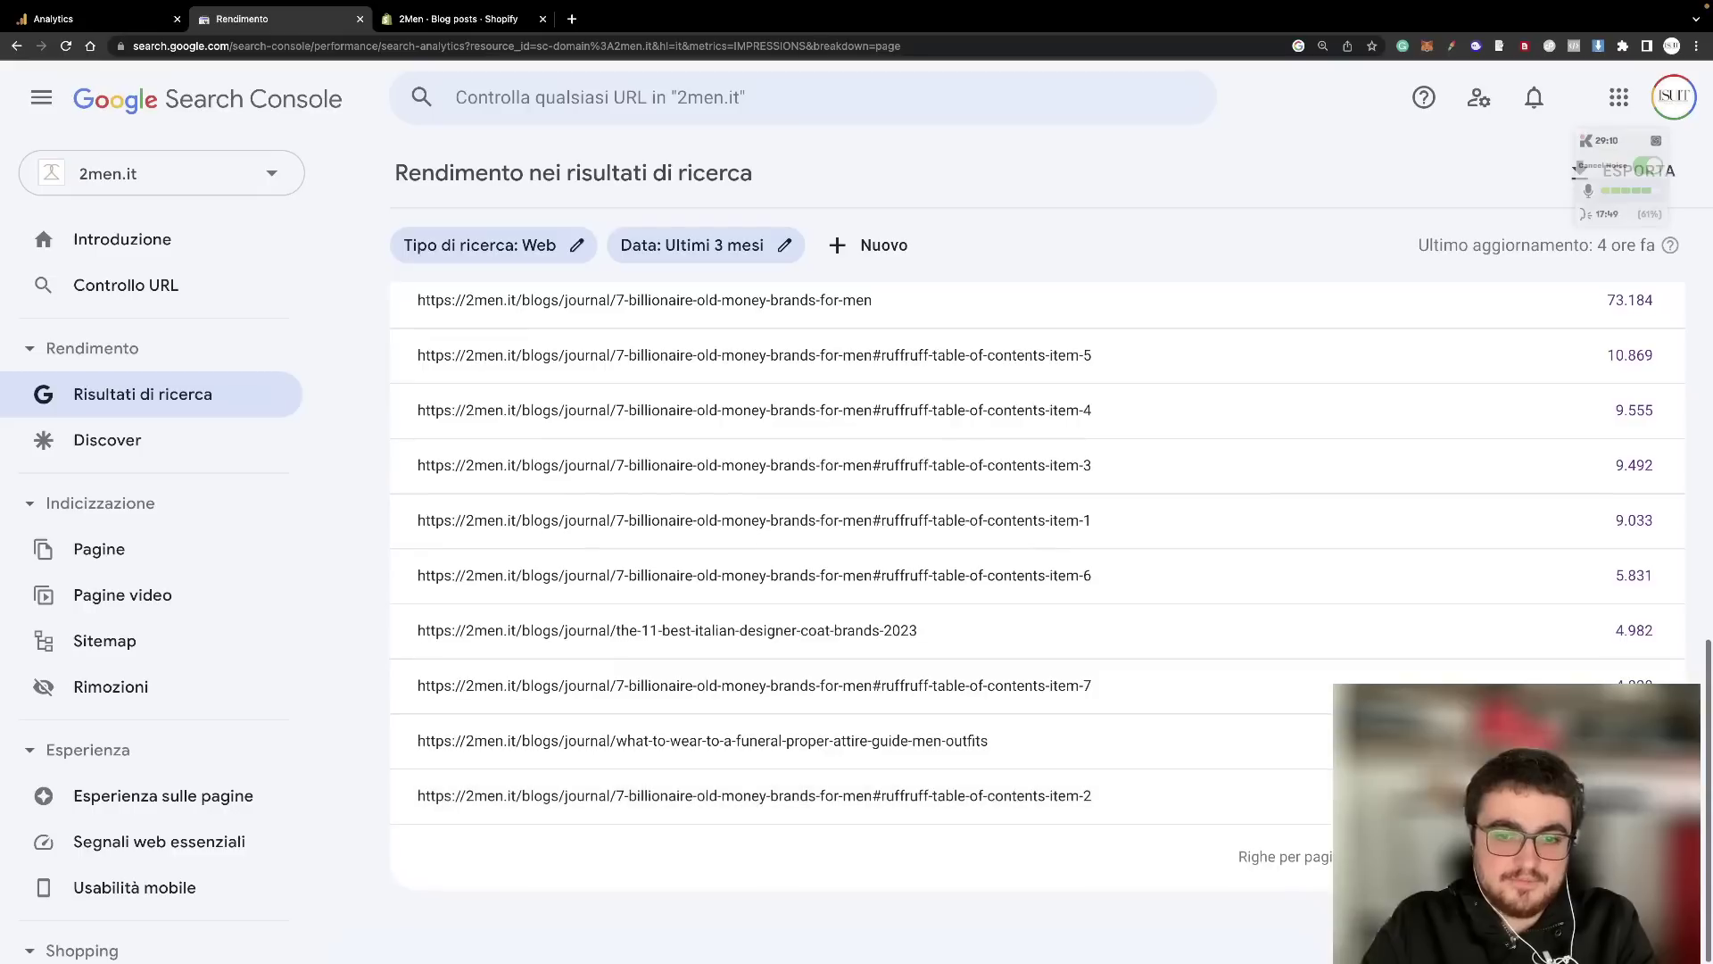
scroll(893, 713, down, 6)
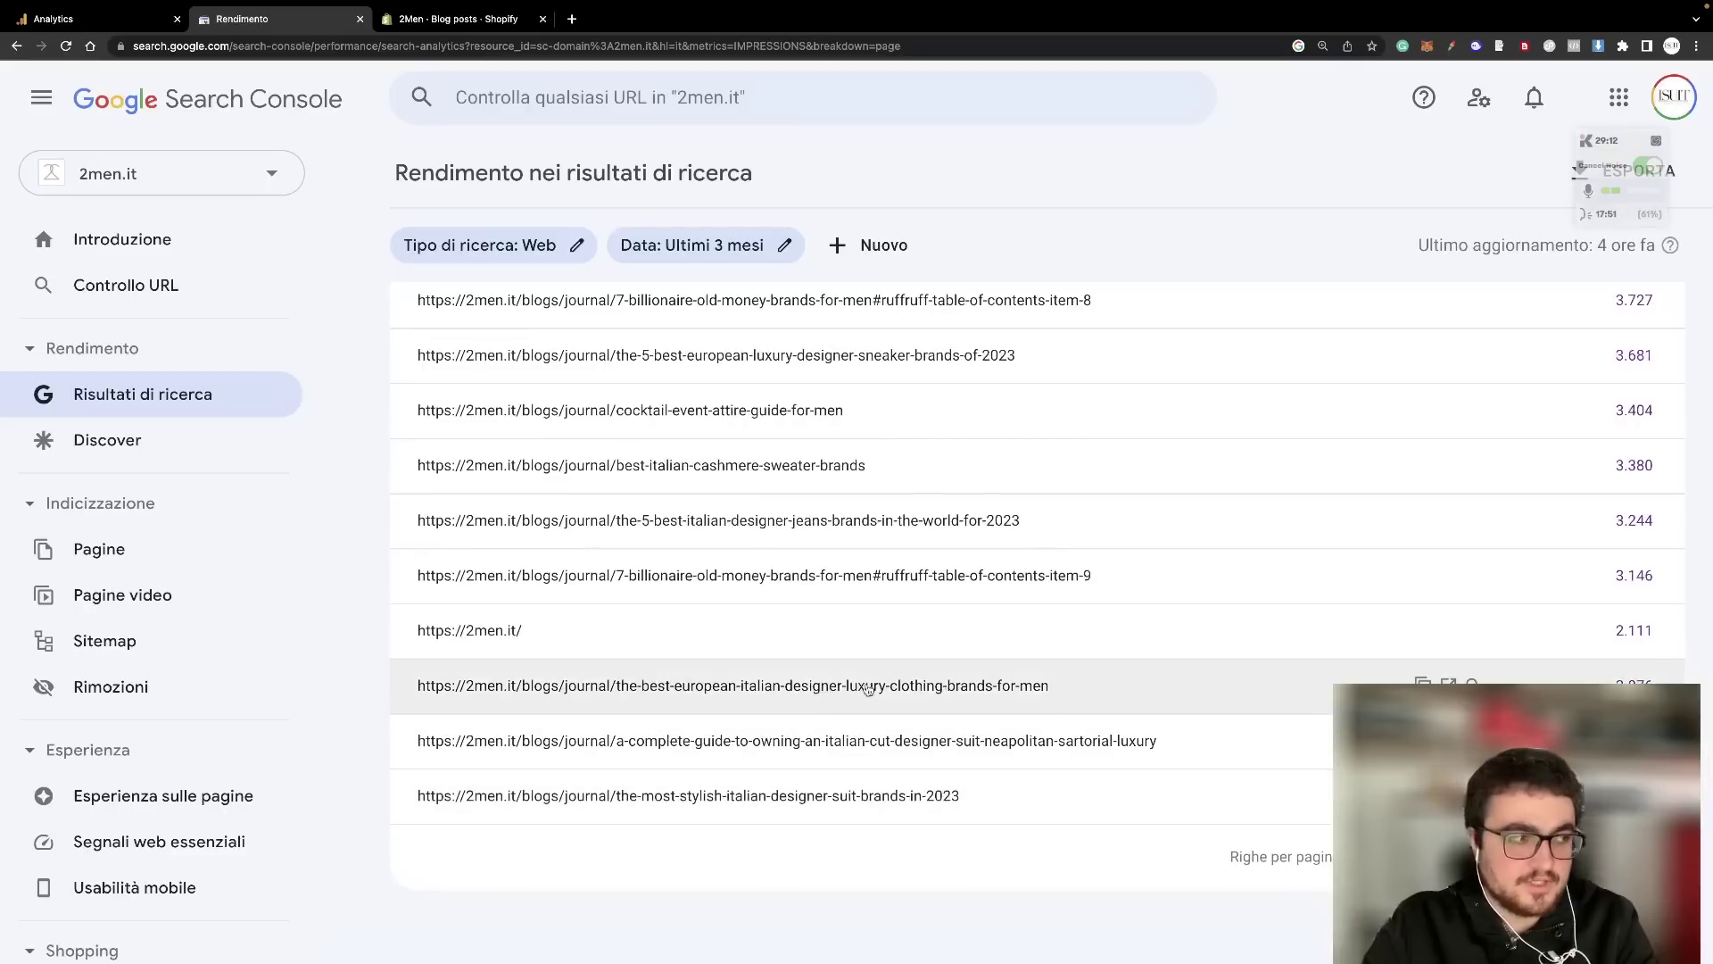
scroll(785, 554, up, 1)
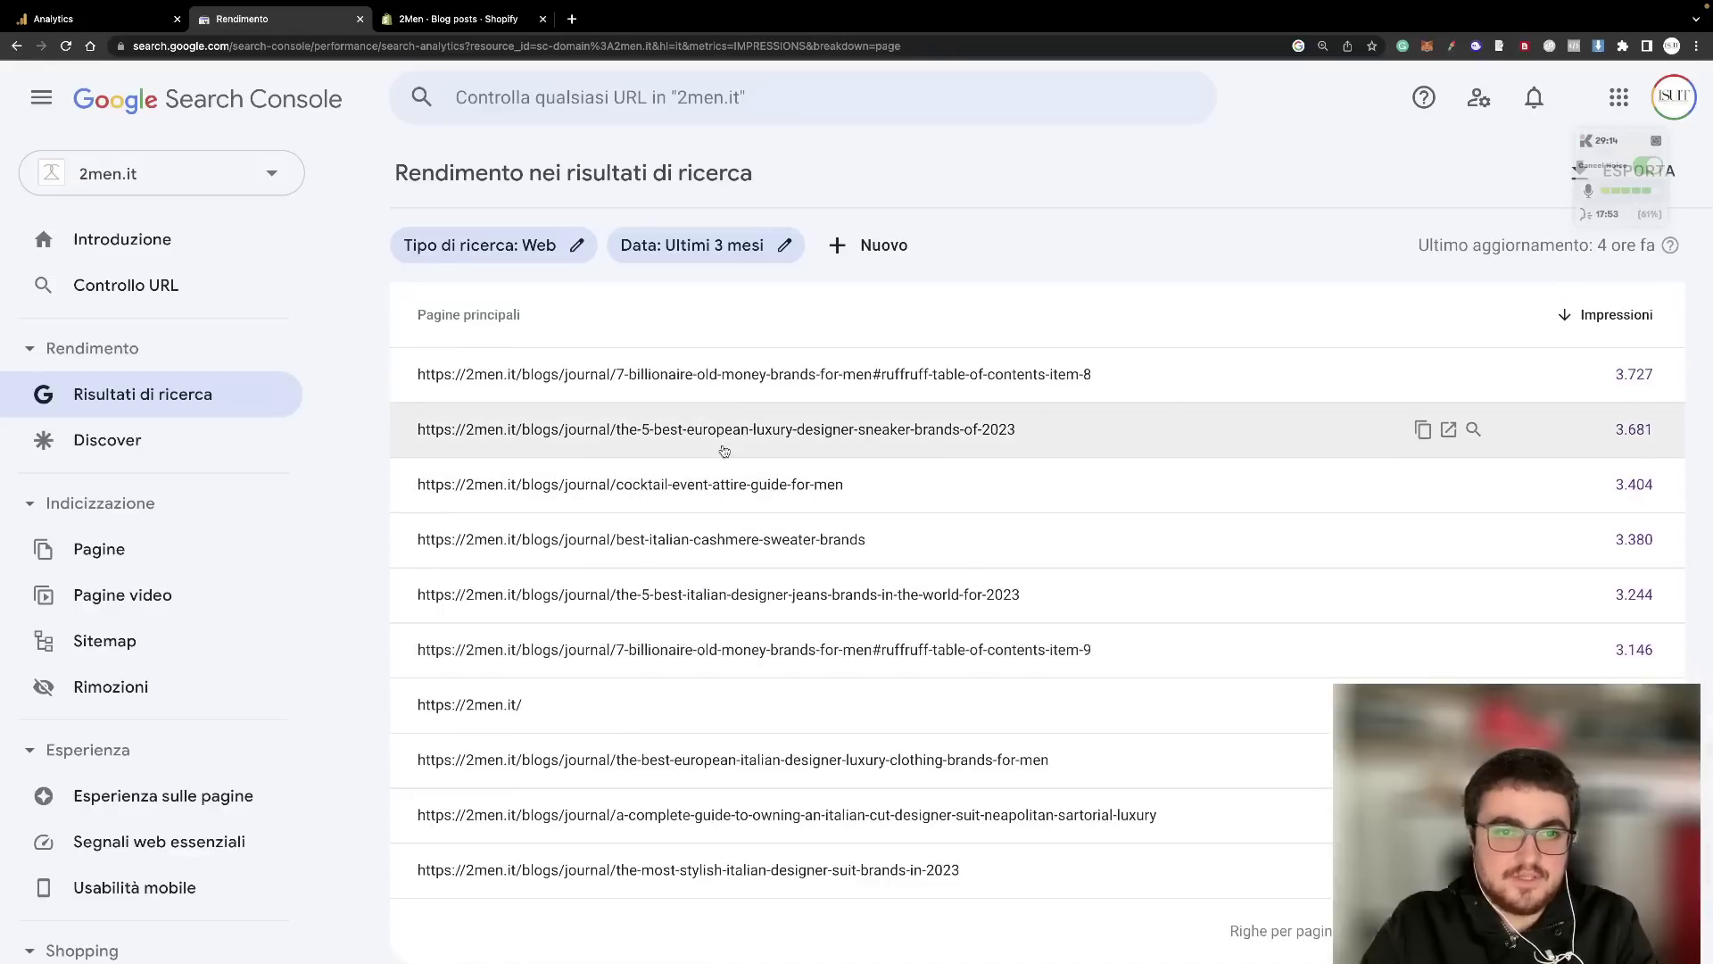
- Check the best-italian-cashmere-sweater-brands page's traffic, then go back to the full page list
click(830, 539)
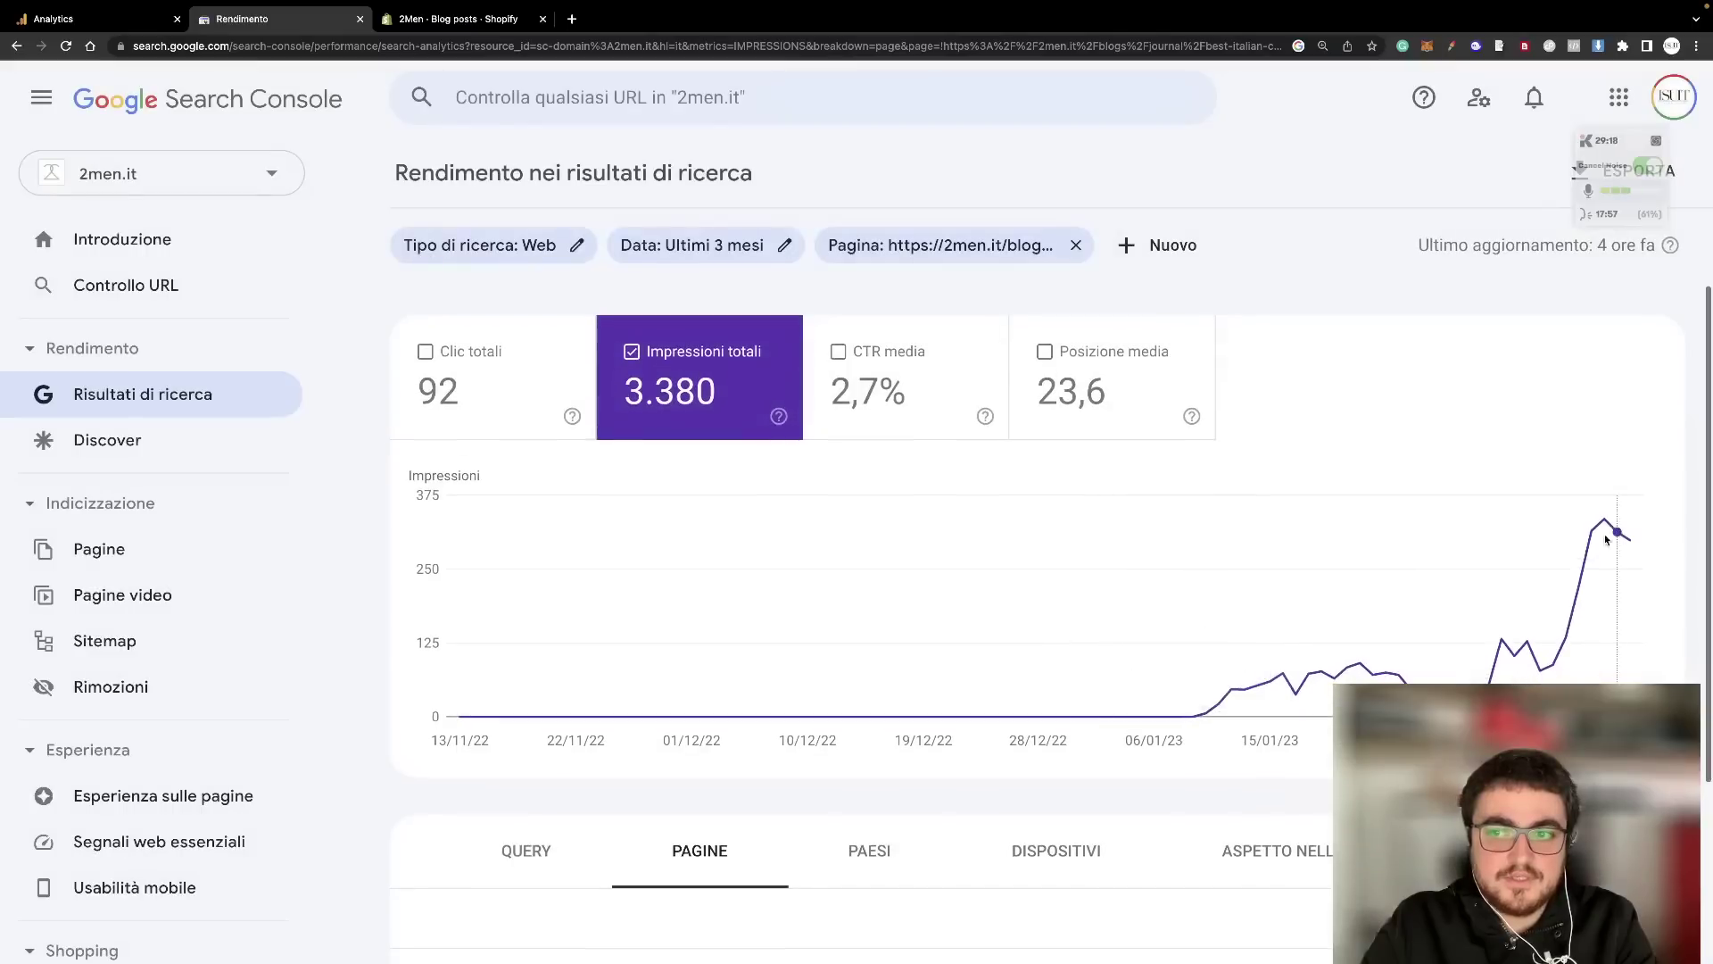
click(15, 50)
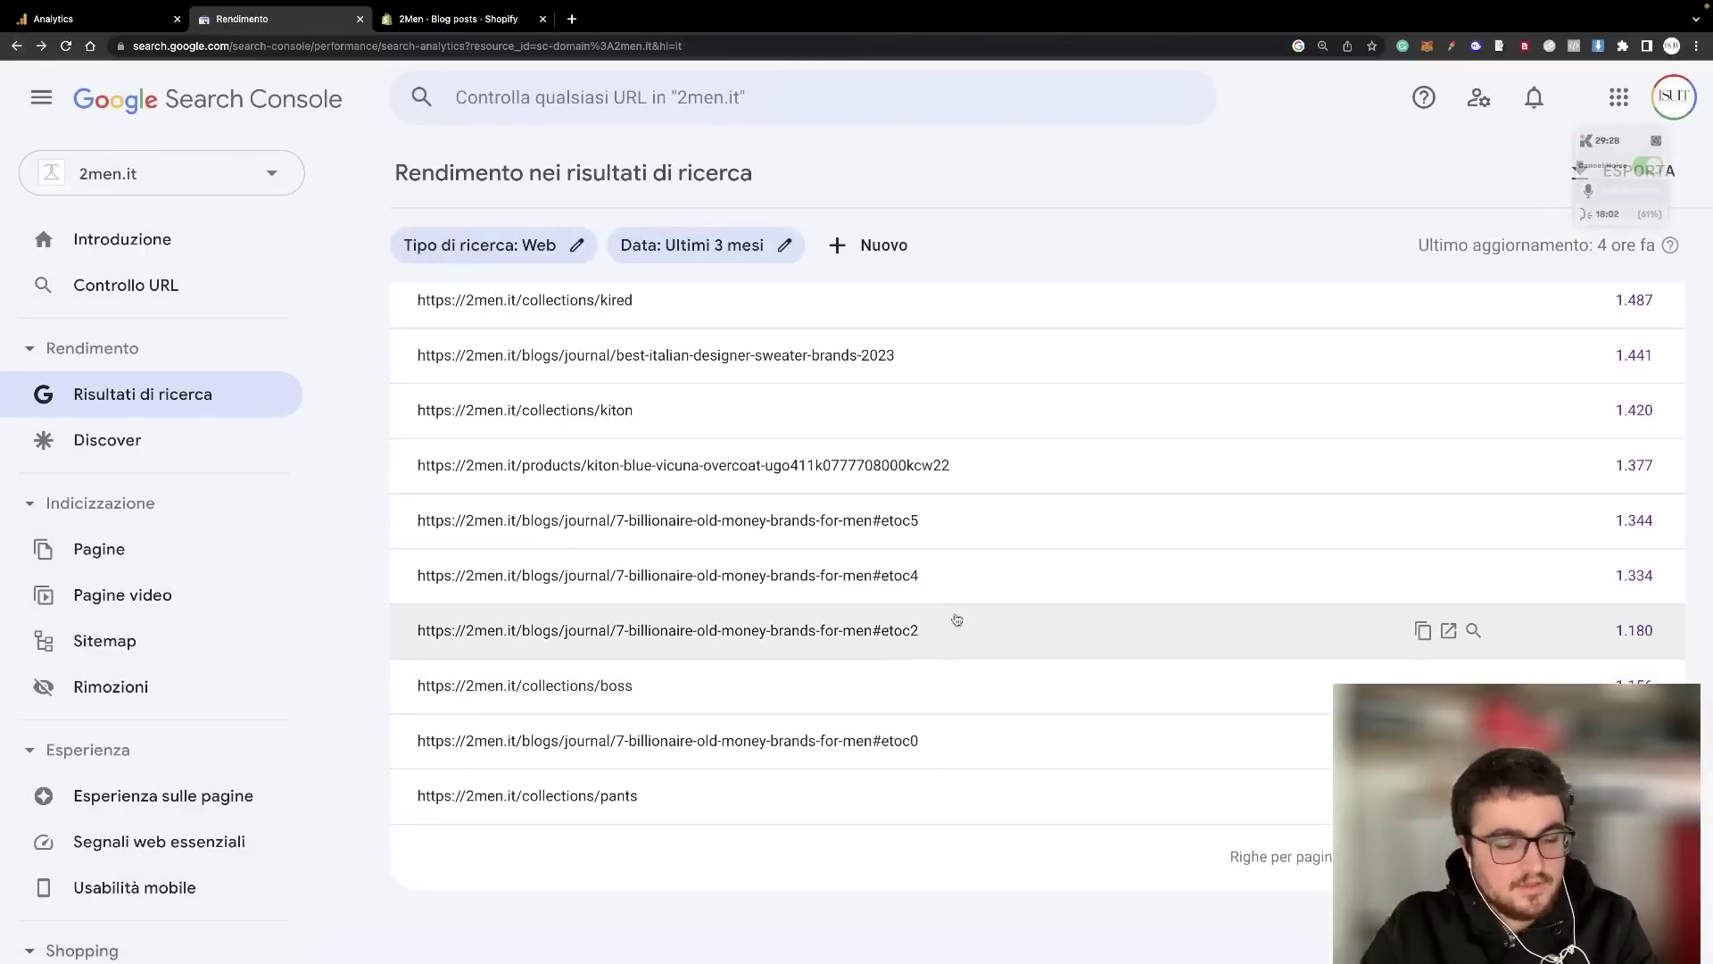
scroll(945, 620, up, 7)
- Switch to the Chrome window's search-results tab and go to youtube.com
key(ctrl+Up)
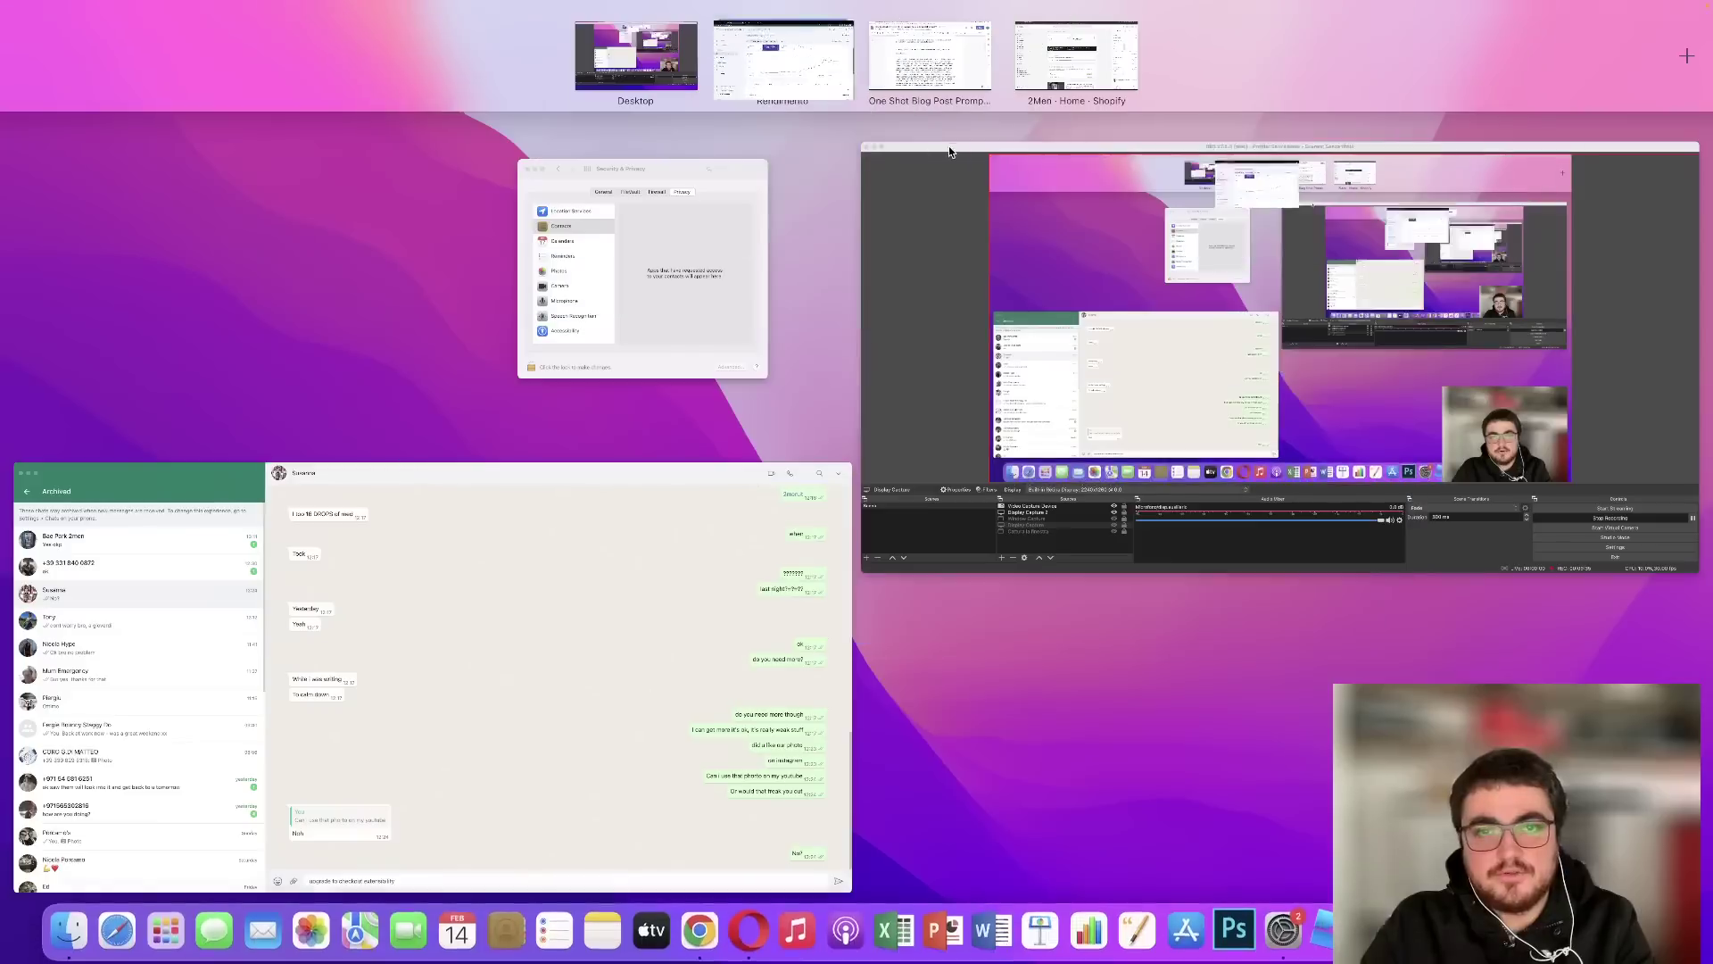
click(659, 24)
click(658, 20)
click(644, 45)
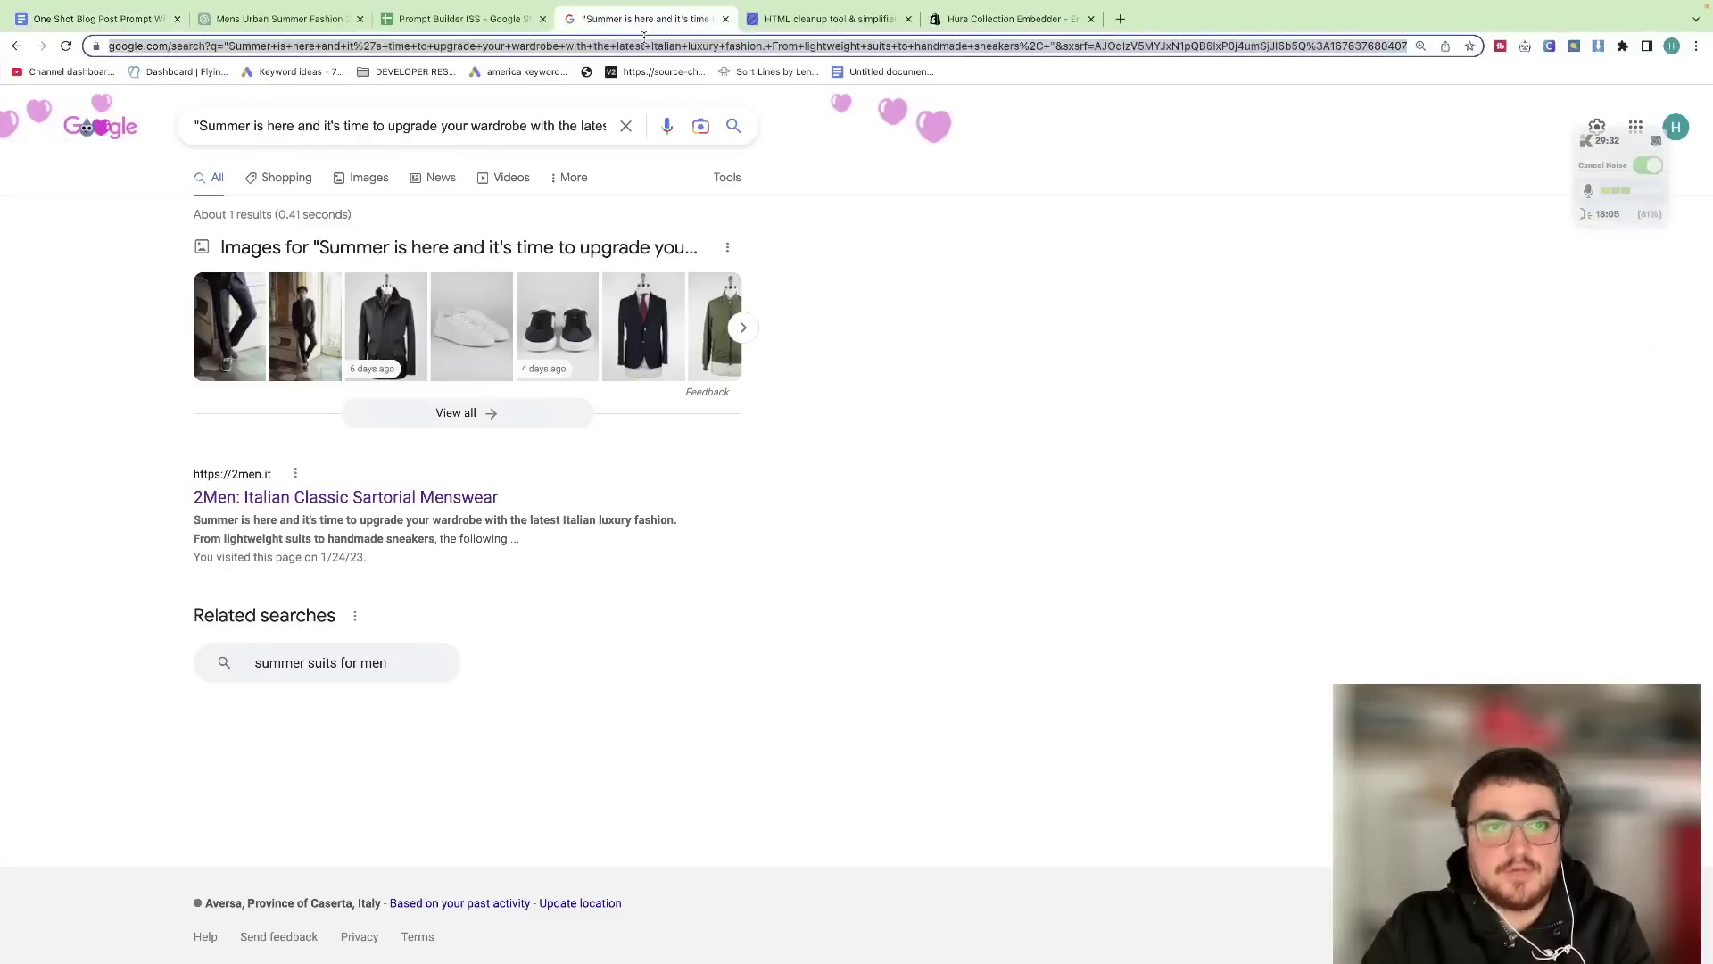
text(youtube.com)
key(Return)
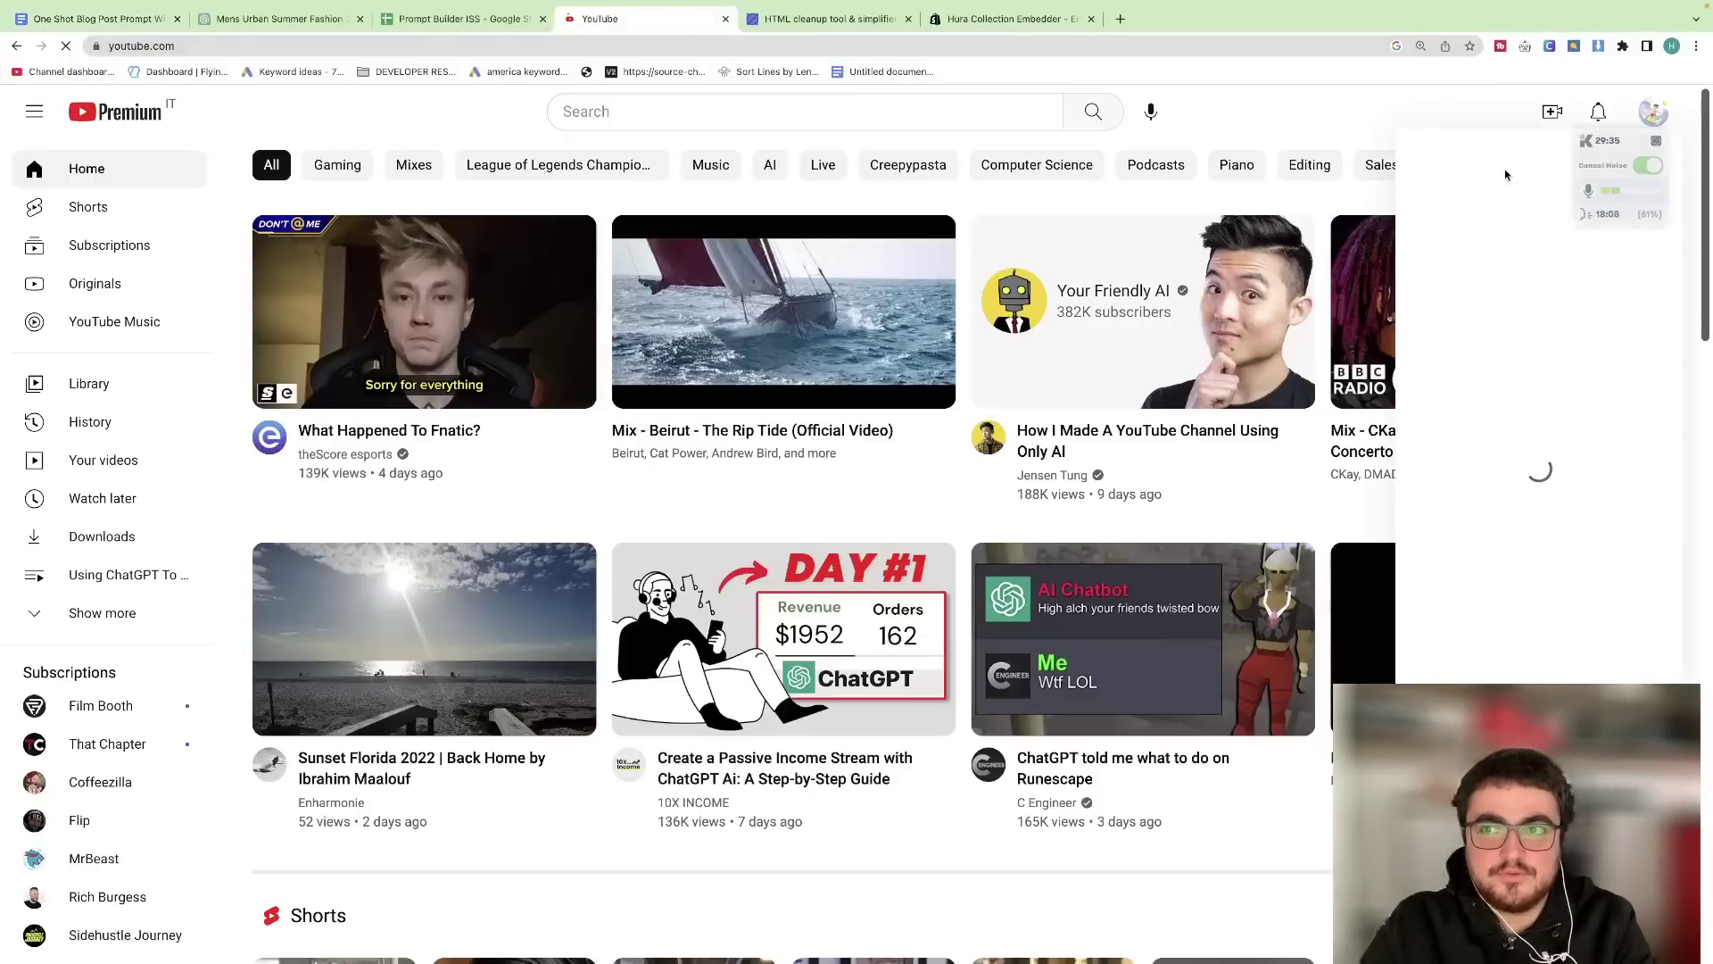
- Open Your channel's VIDEOS page and browse the most recent uploads
click(1506, 246)
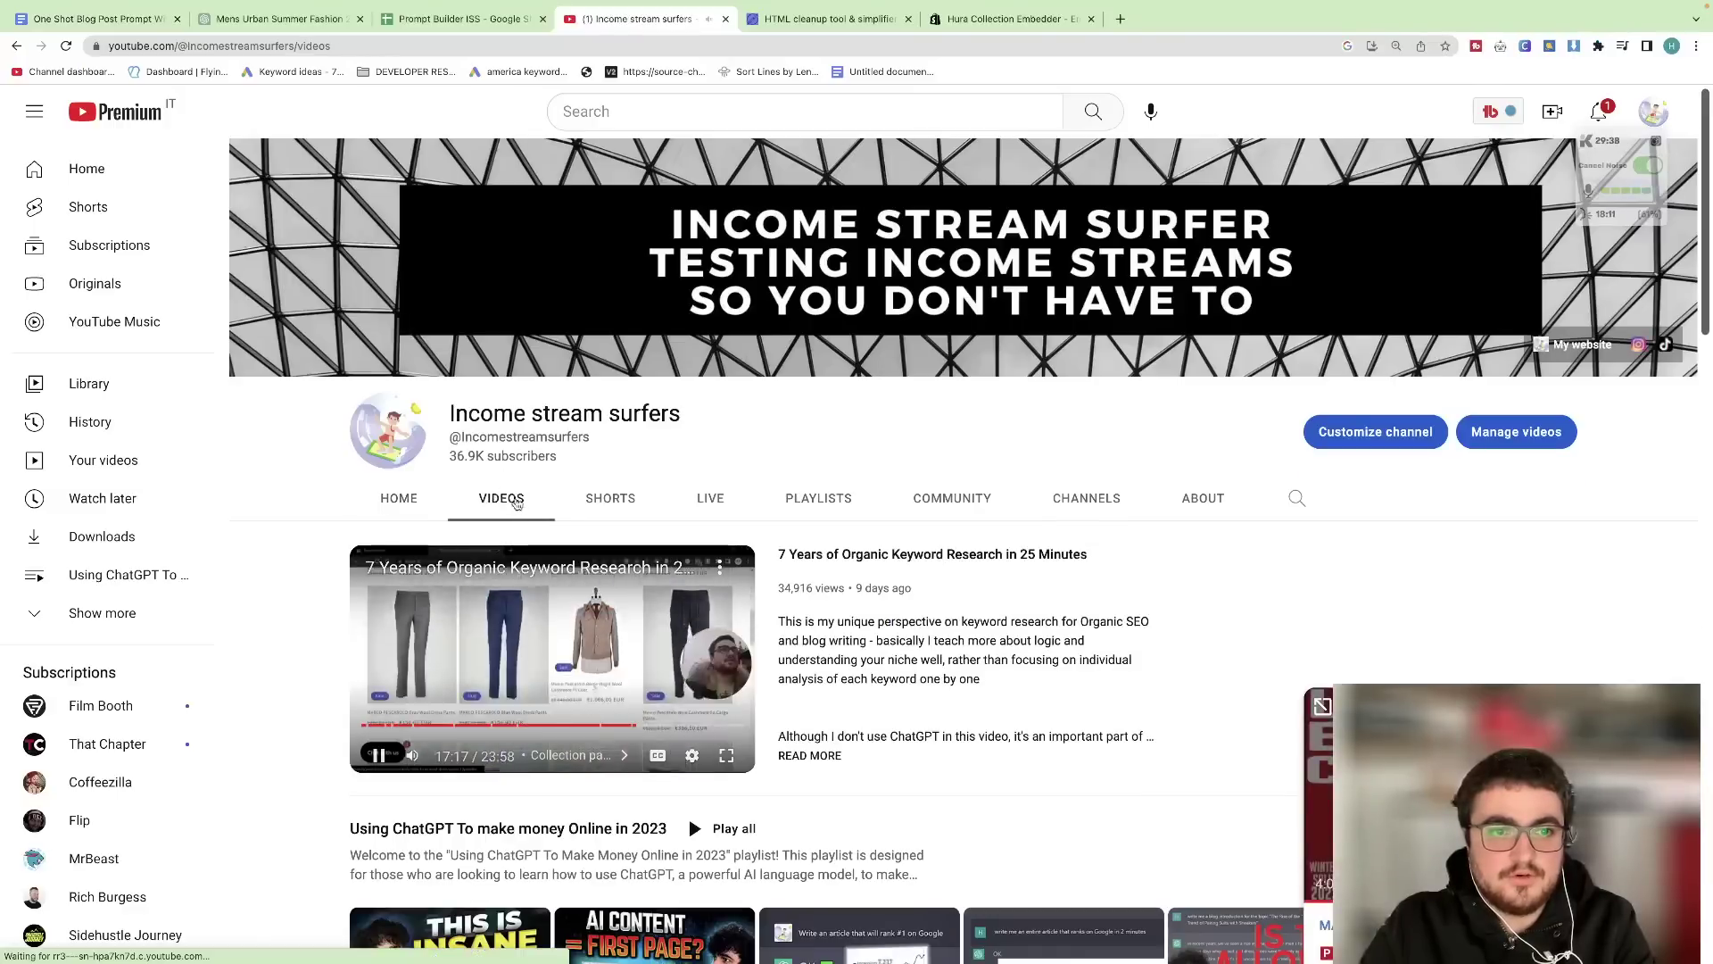
click(501, 498)
scroll(699, 542, down, 2)
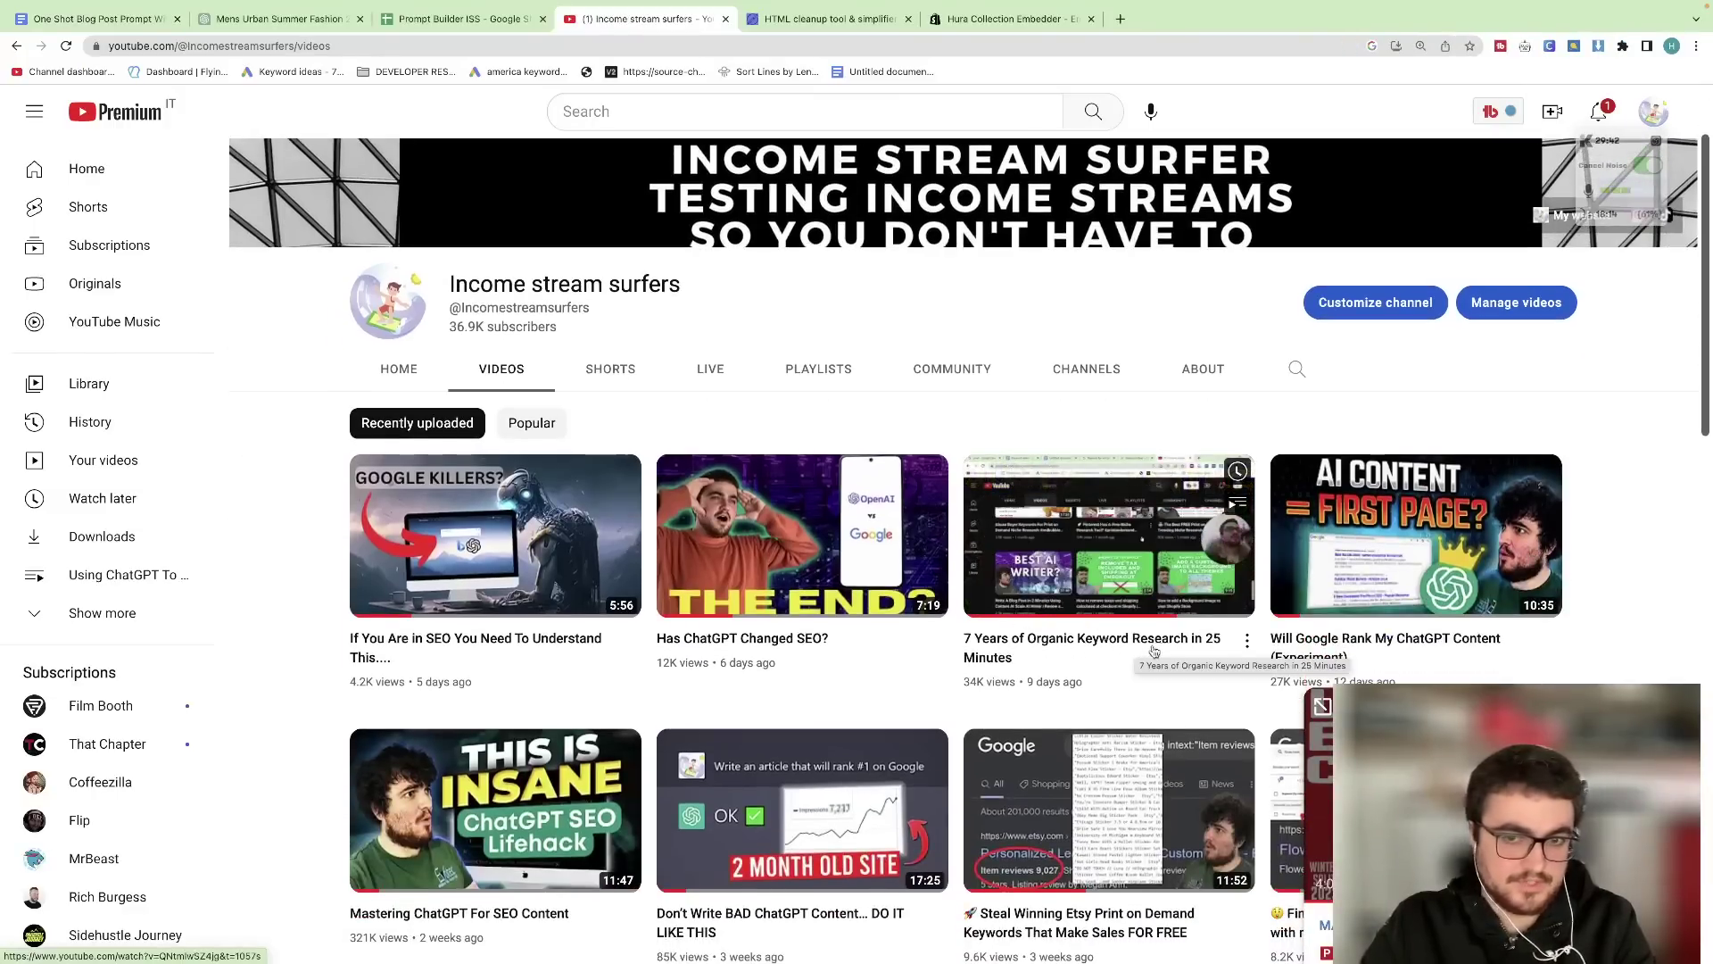
scroll(892, 356, down, 1)
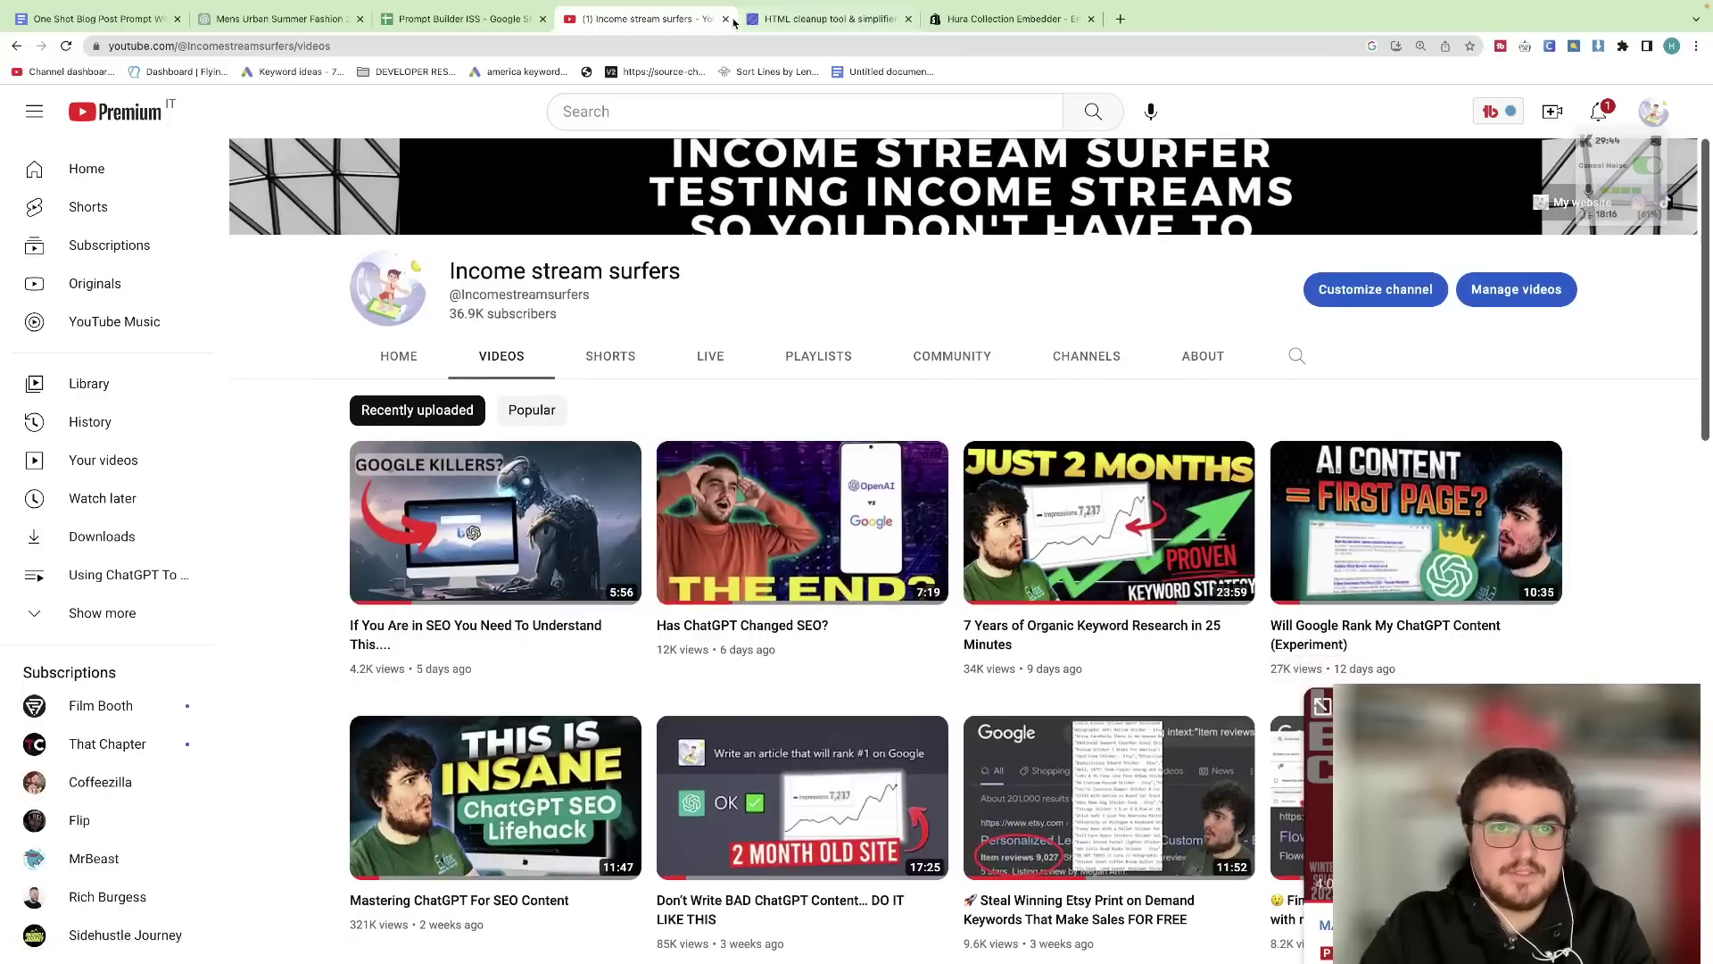
- Return to the Search Console Rendimento report through Mission Control
click(173, 7)
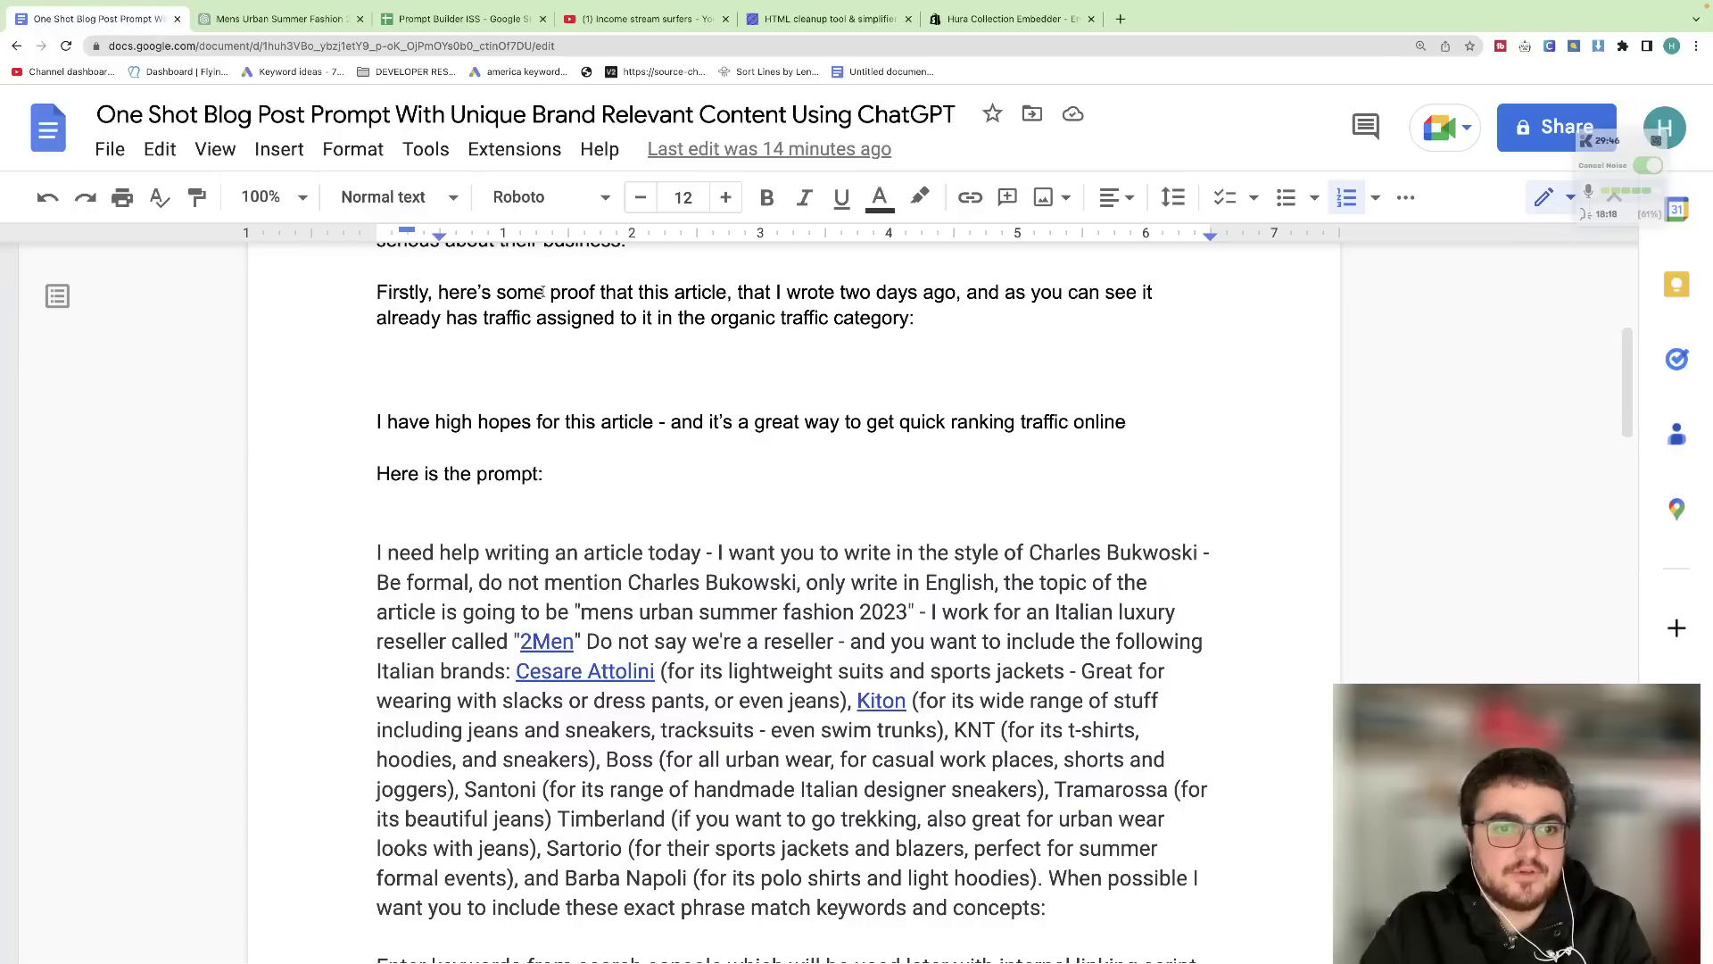
scroll(541, 292, up, 5)
key(ctrl+Up)
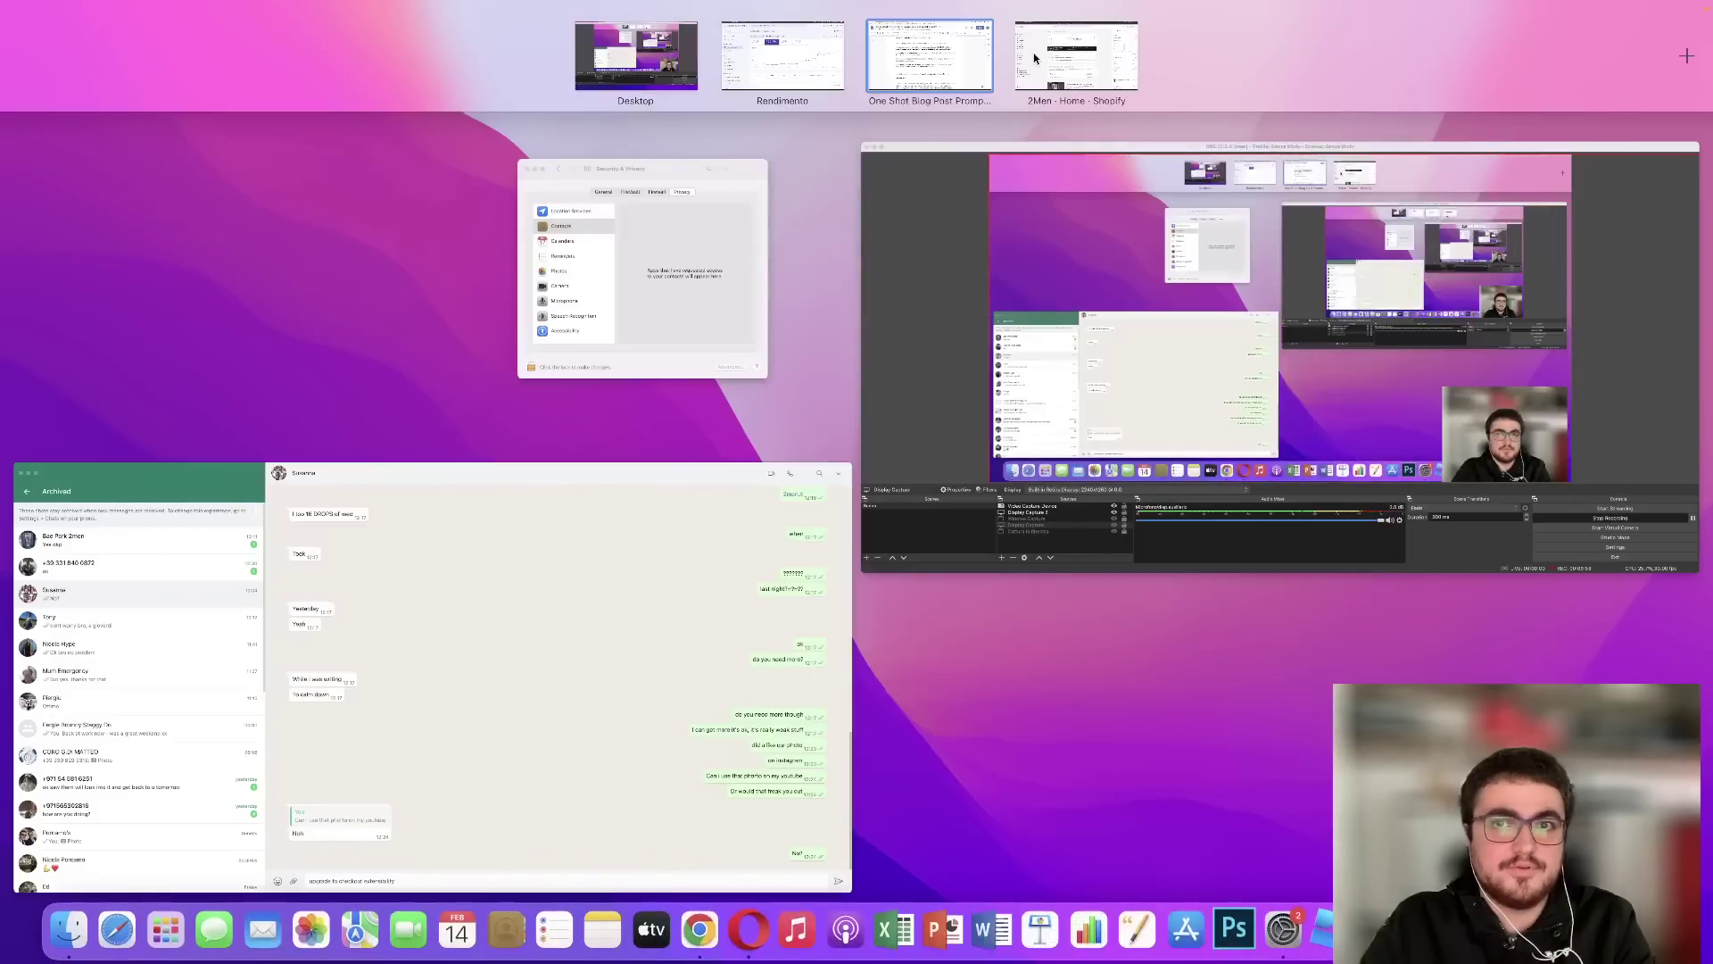
click(820, 66)
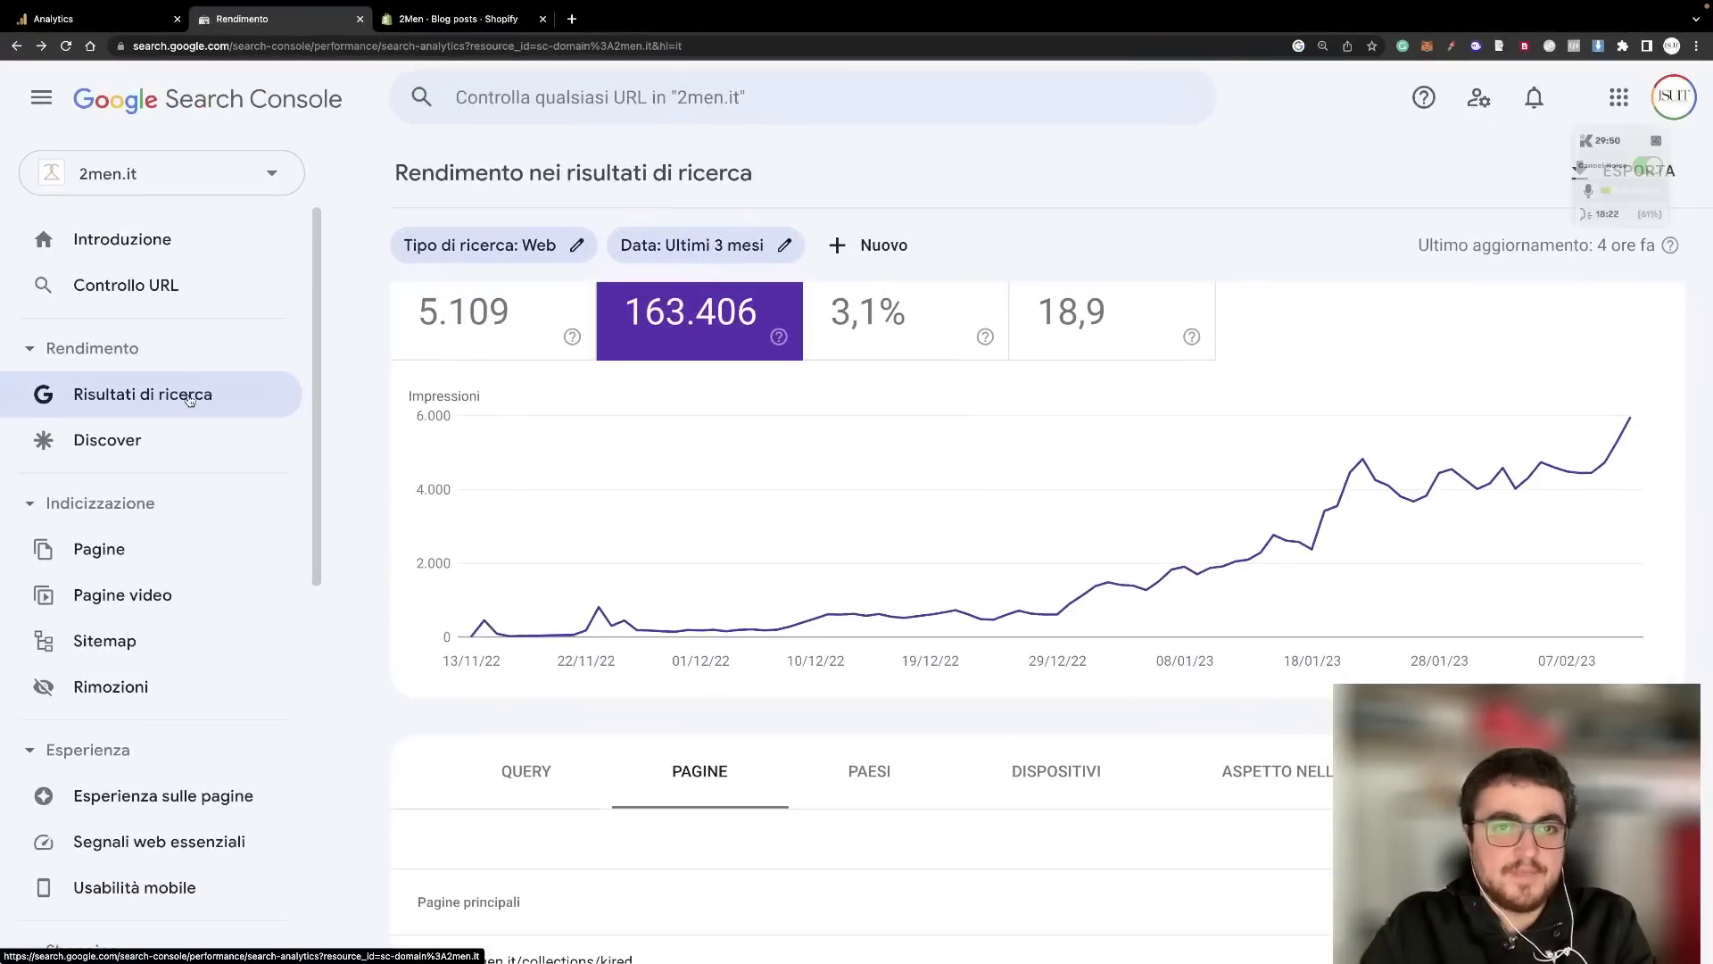
- Scroll the report to the Query table, led by 'old money brands' at 662 clicks
scroll(1098, 536, down, 2)
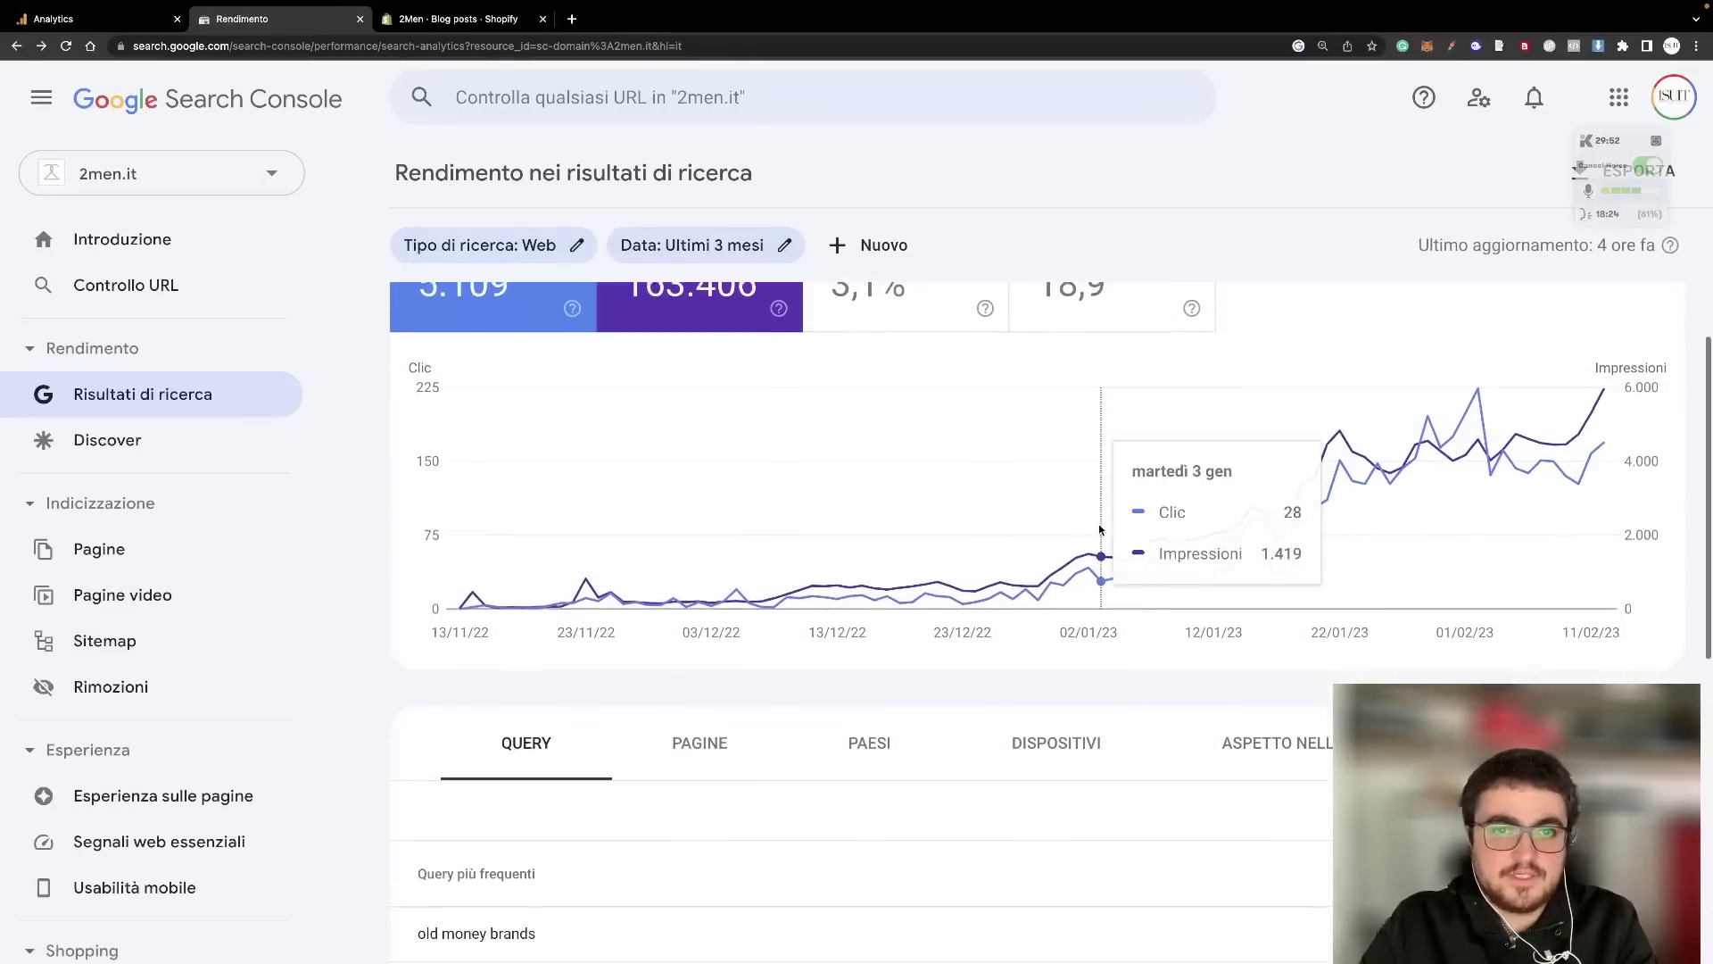
scroll(1098, 531, up, 2)
scroll(971, 547, down, 3)
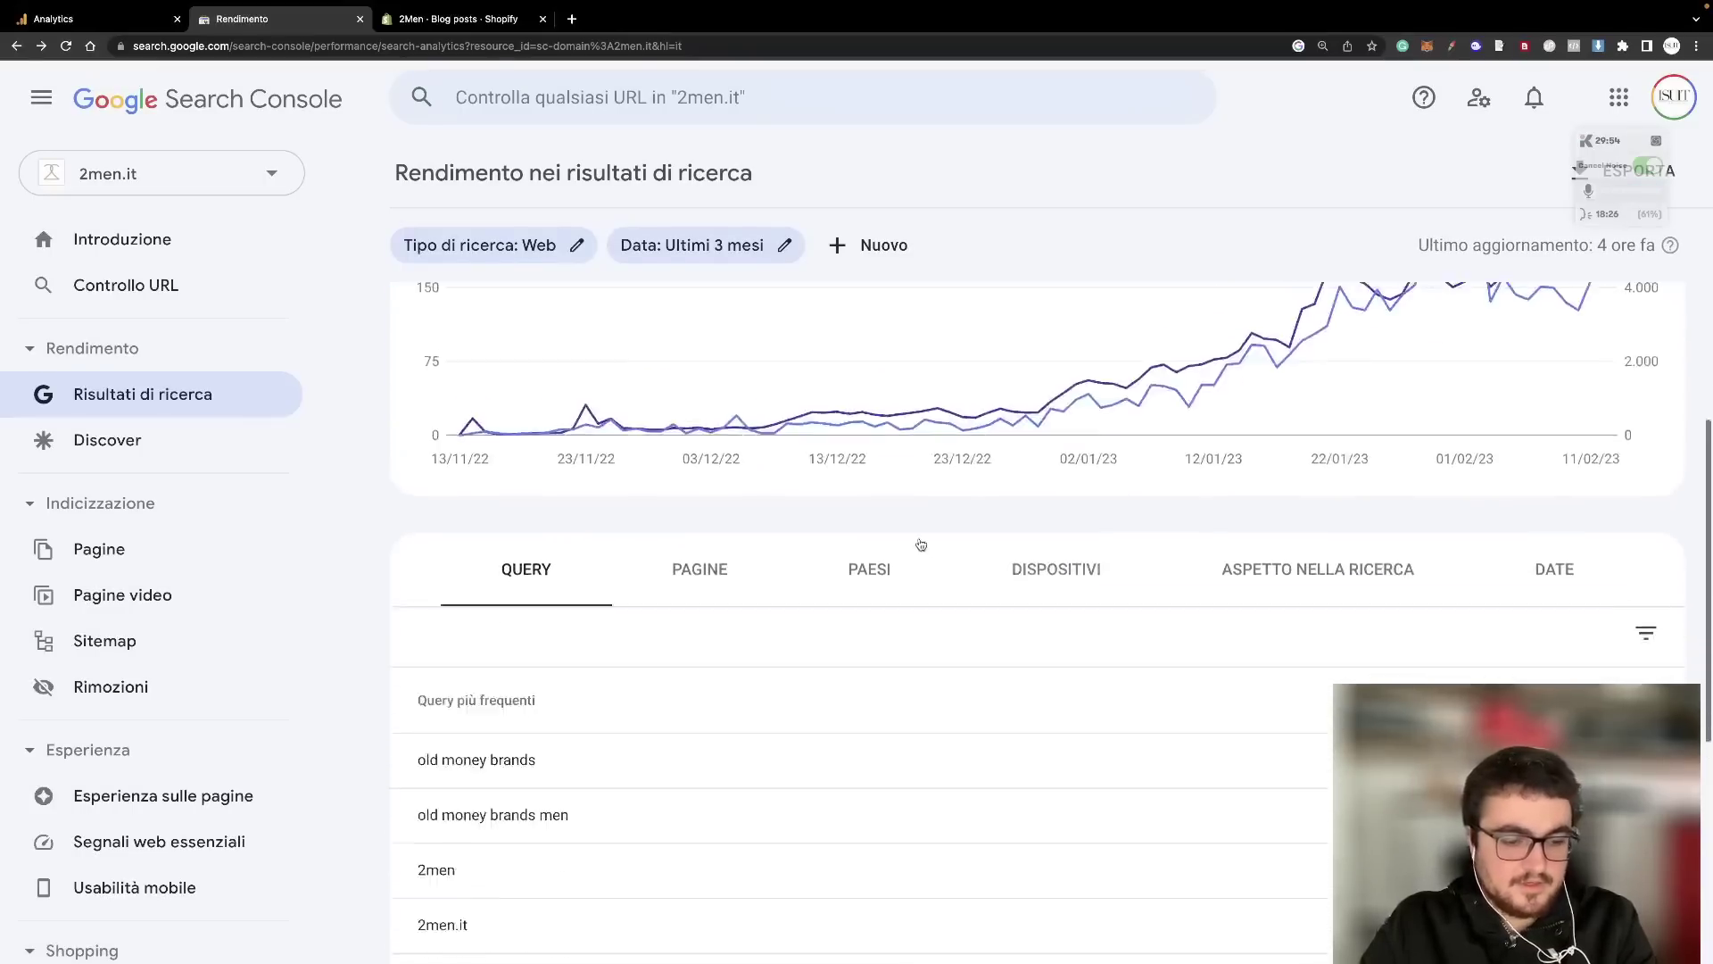
scroll(1132, 607, up, 3)
scroll(1277, 547, down, 2)
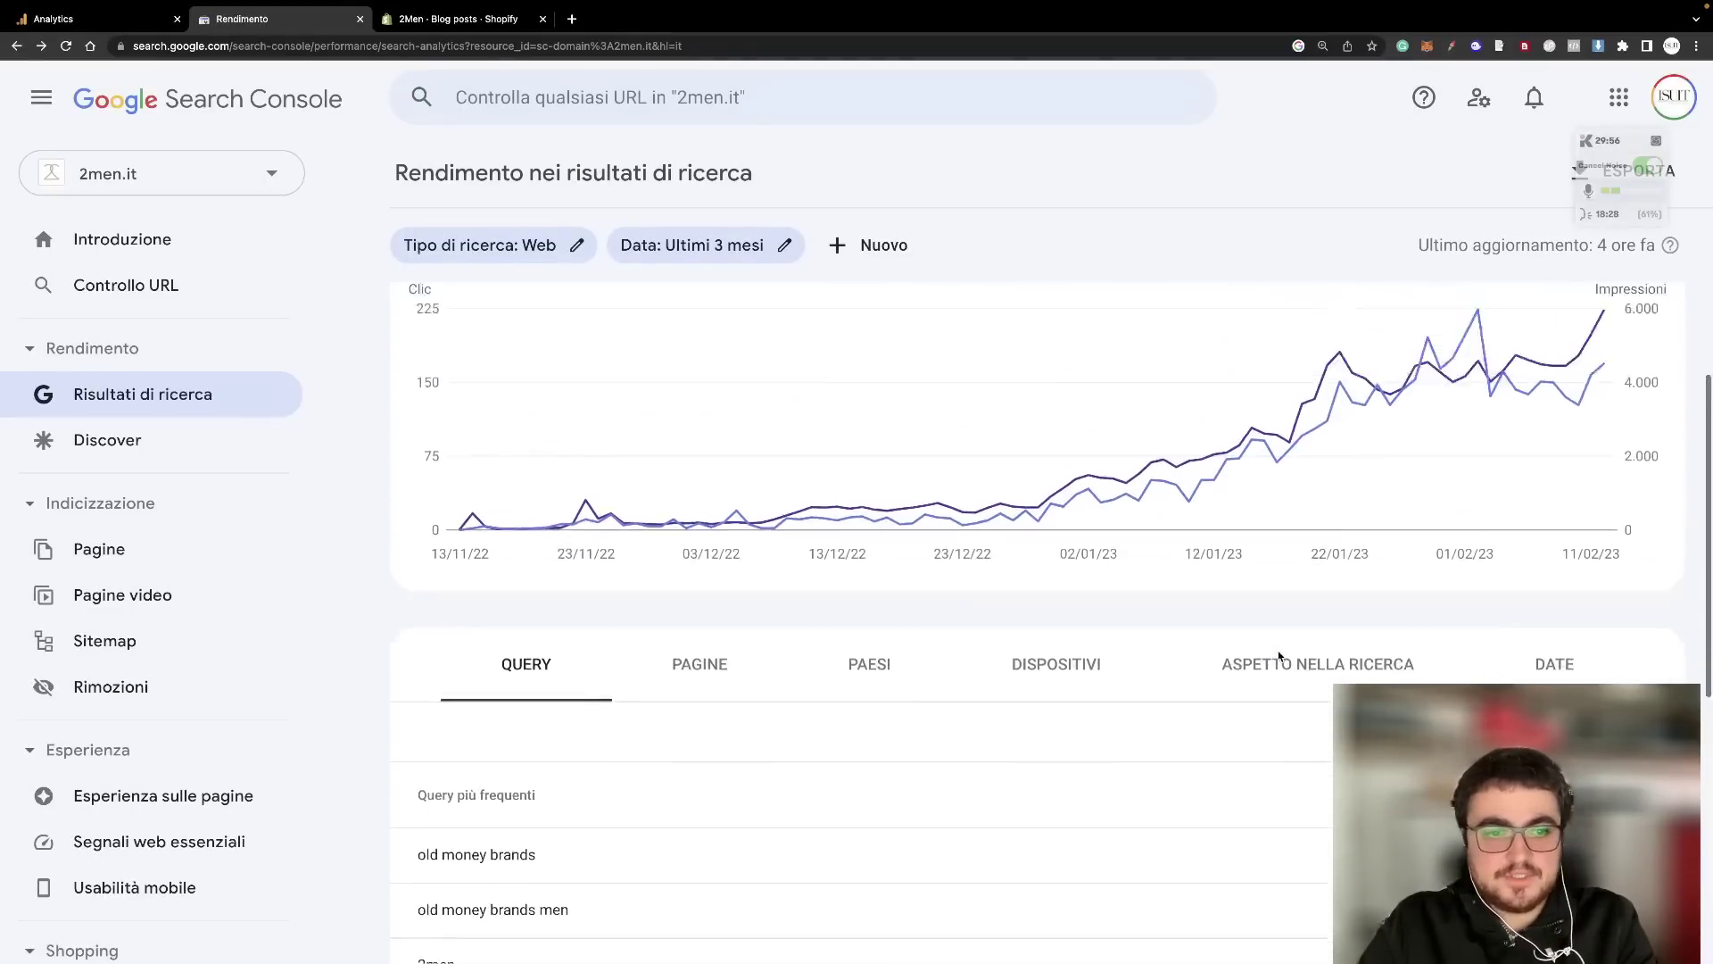
scroll(713, 552, up, 3)
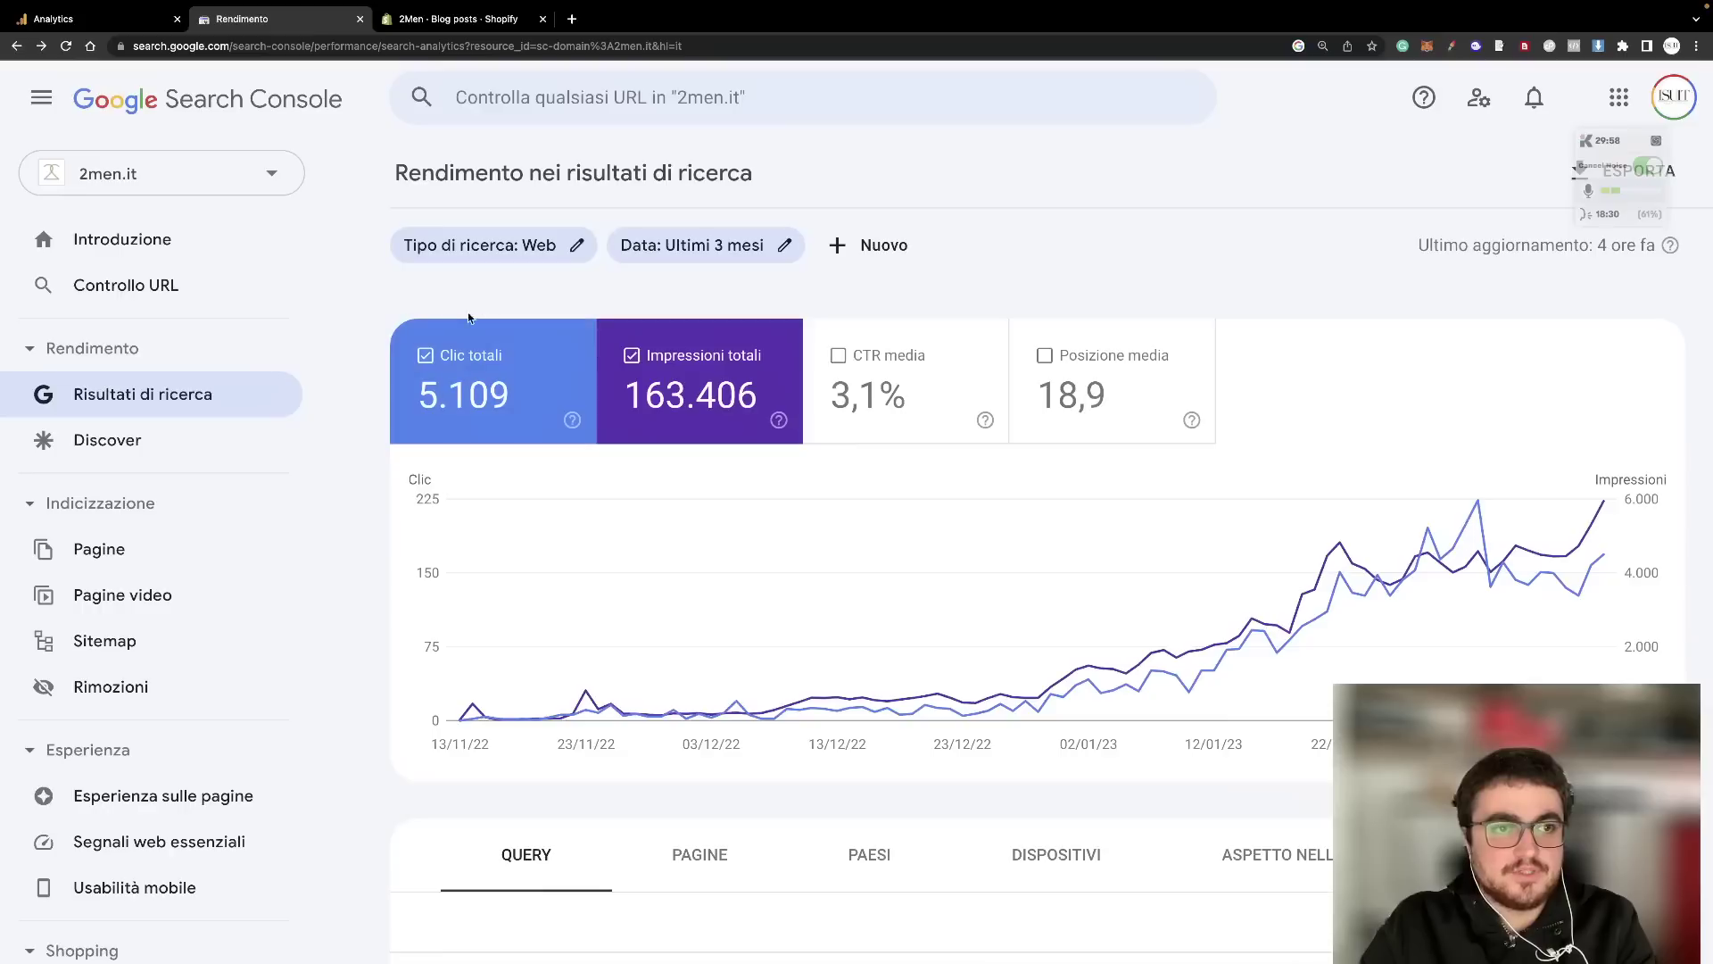
scroll(1327, 404, down, 2)
scroll(1326, 404, down, 5)
scroll(1334, 392, up, 6)
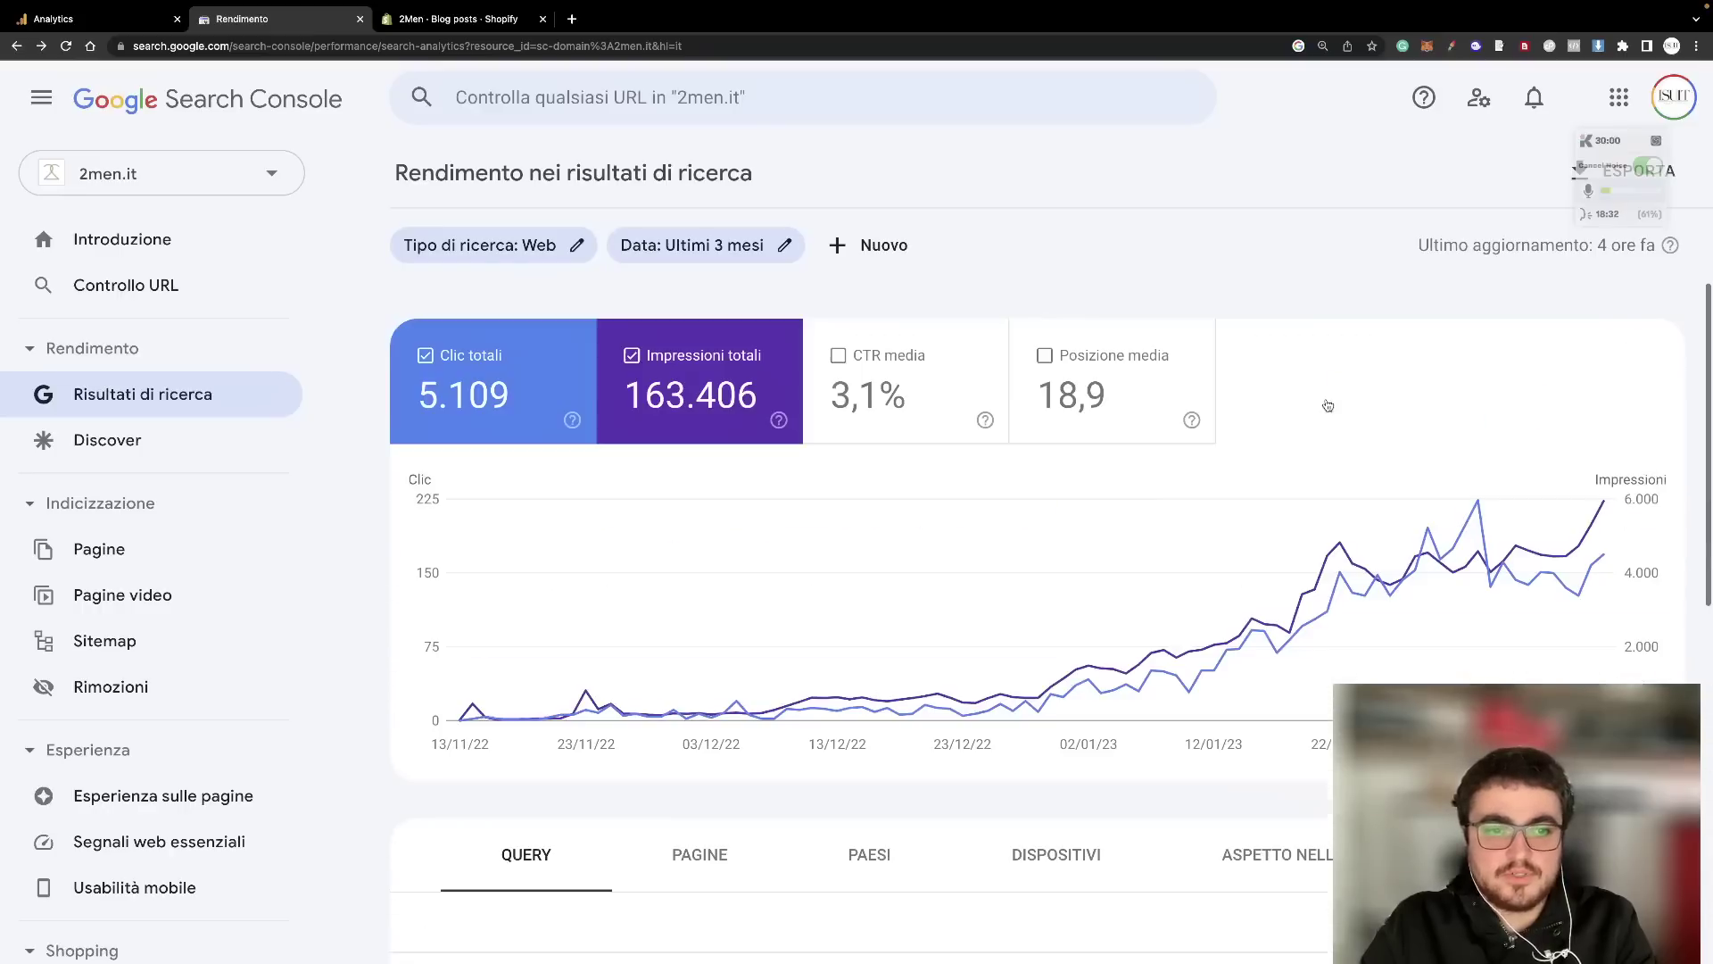
scroll(1292, 379, down, 5)
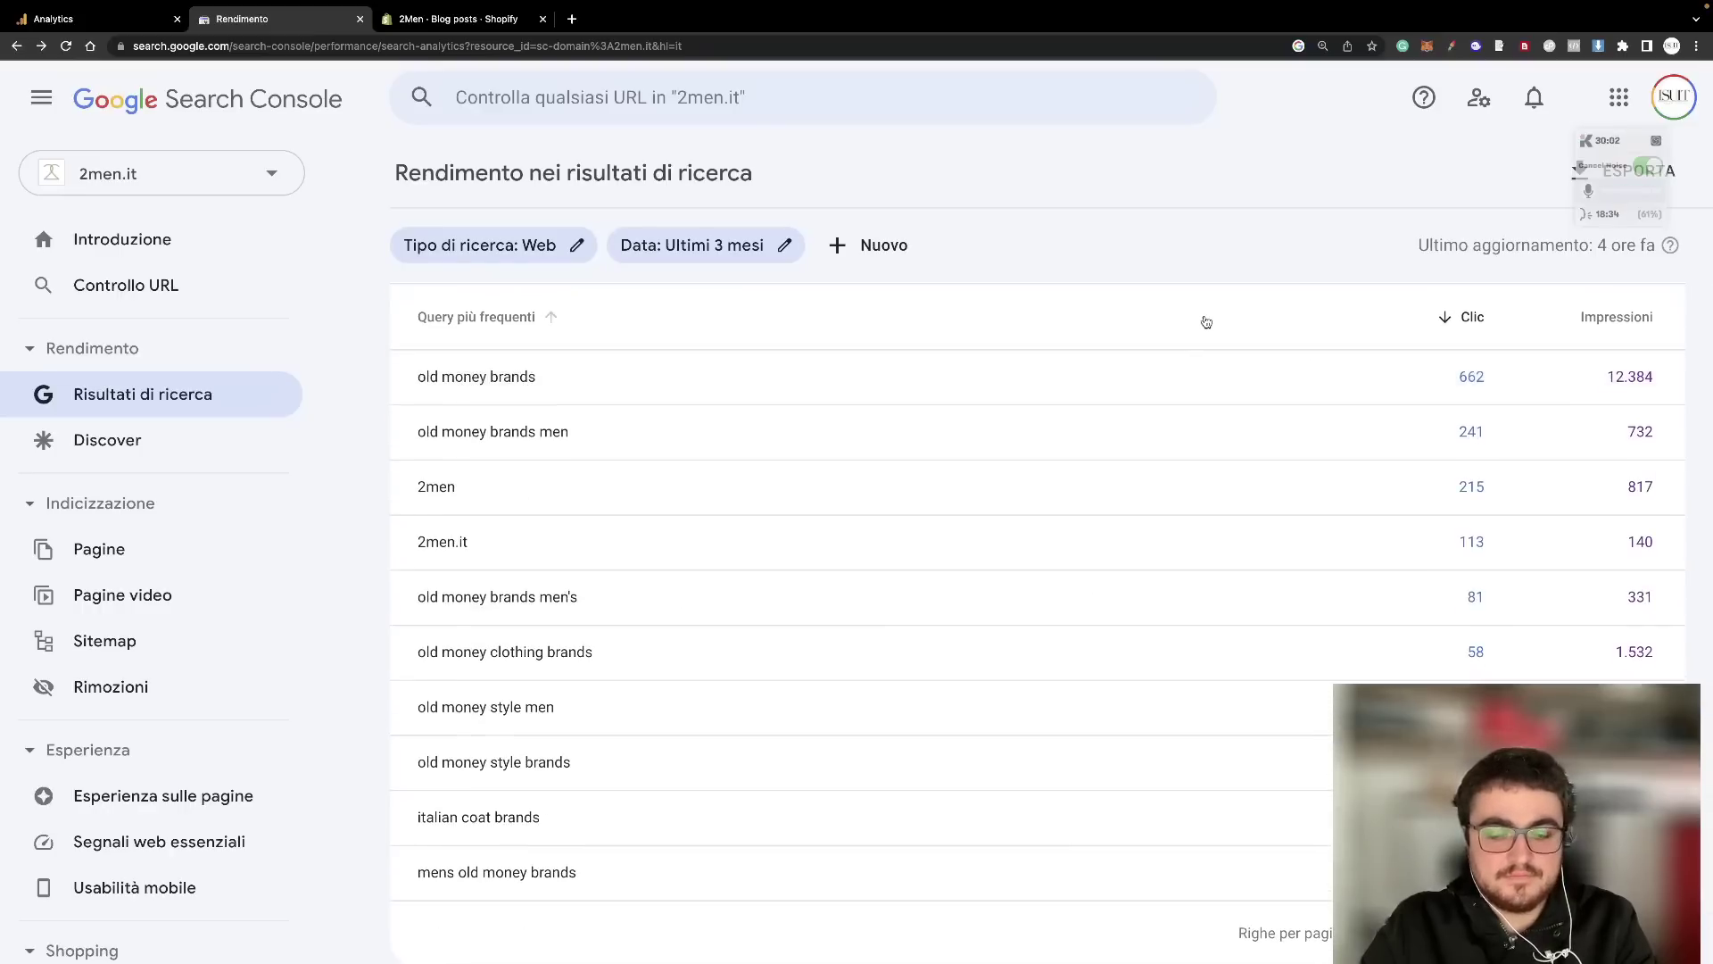